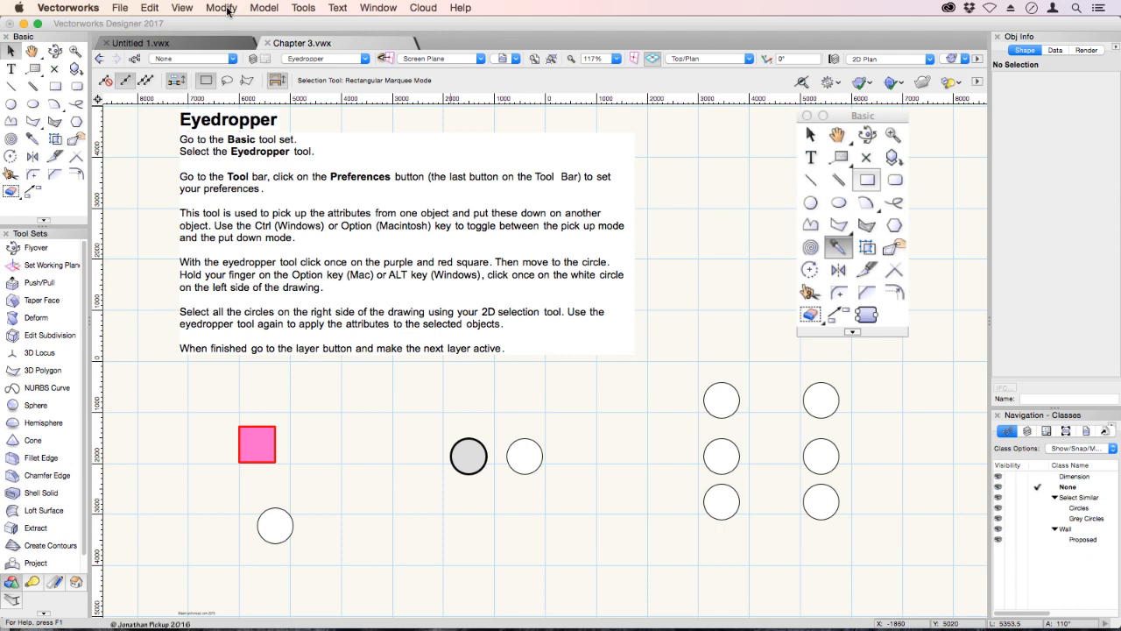
left_click(208, 127)
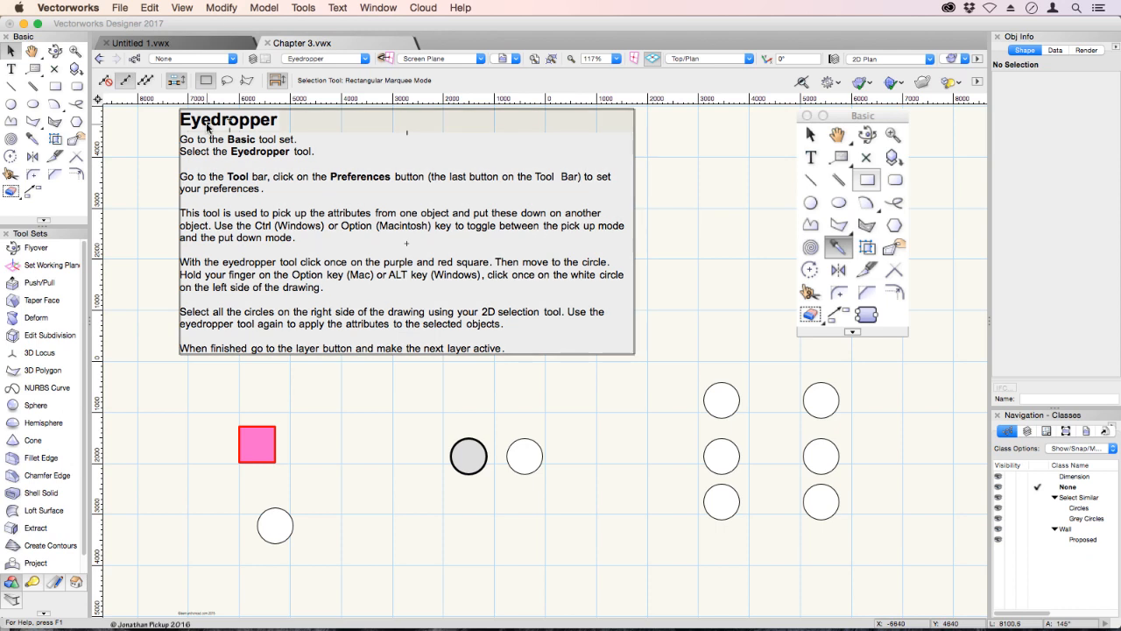
left_click(670, 236)
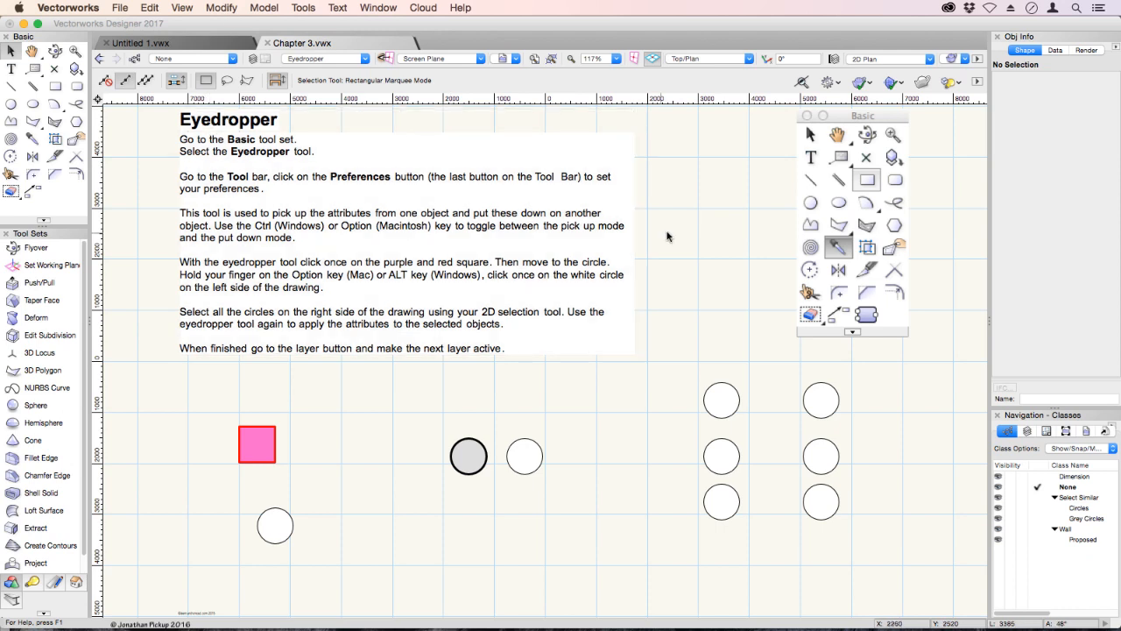
left_click(835, 249)
Step: Activate the Eyedropper tool and set its preferences to include all fill and pen attributes but no line end marker attributes
left_click(31, 140)
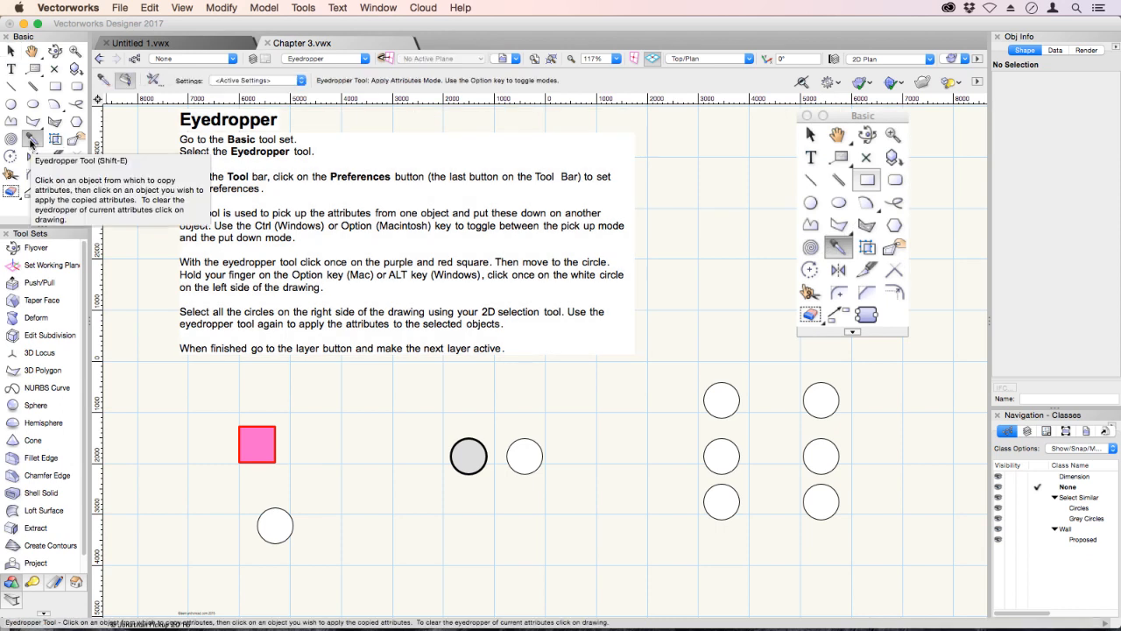
left_click(152, 80)
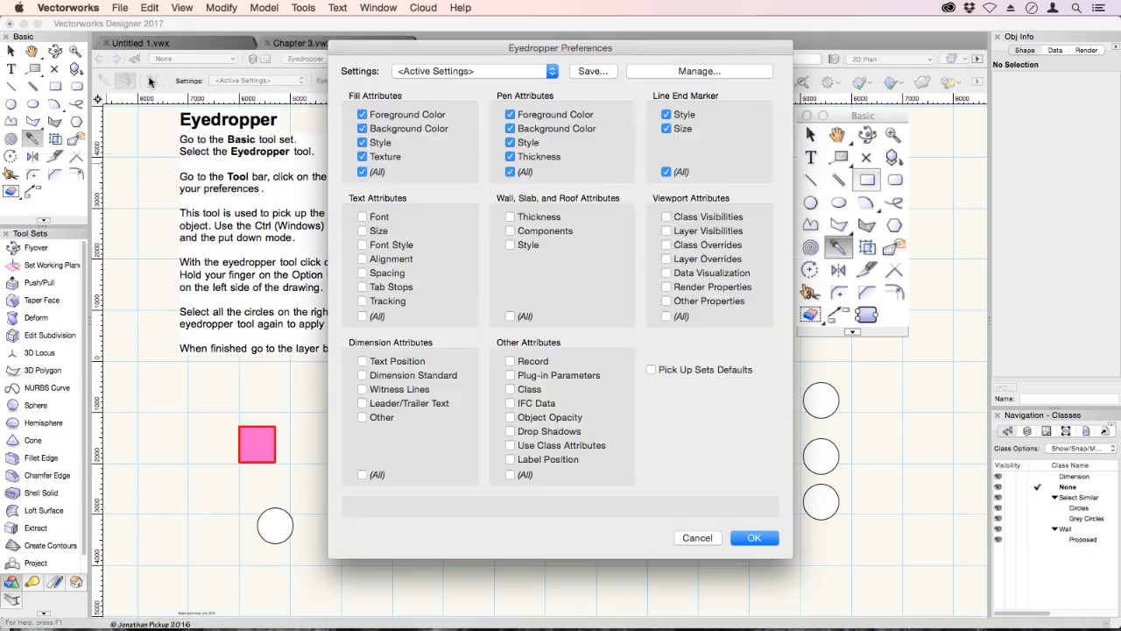
left_click(362, 171)
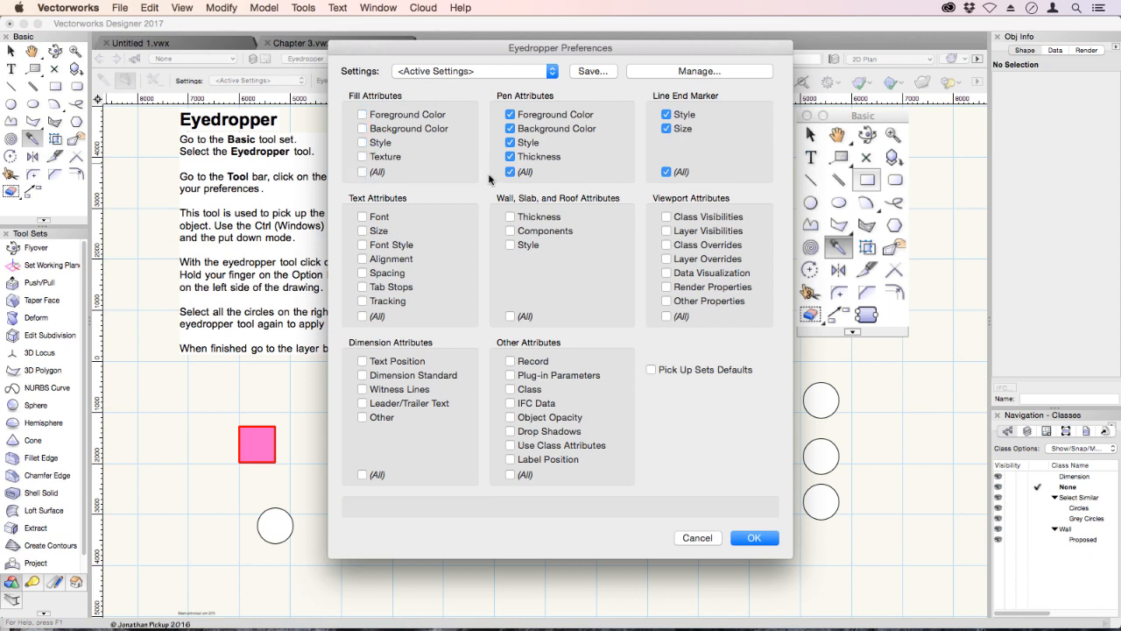
left_click(509, 172)
left_click(510, 172)
left_click(363, 173)
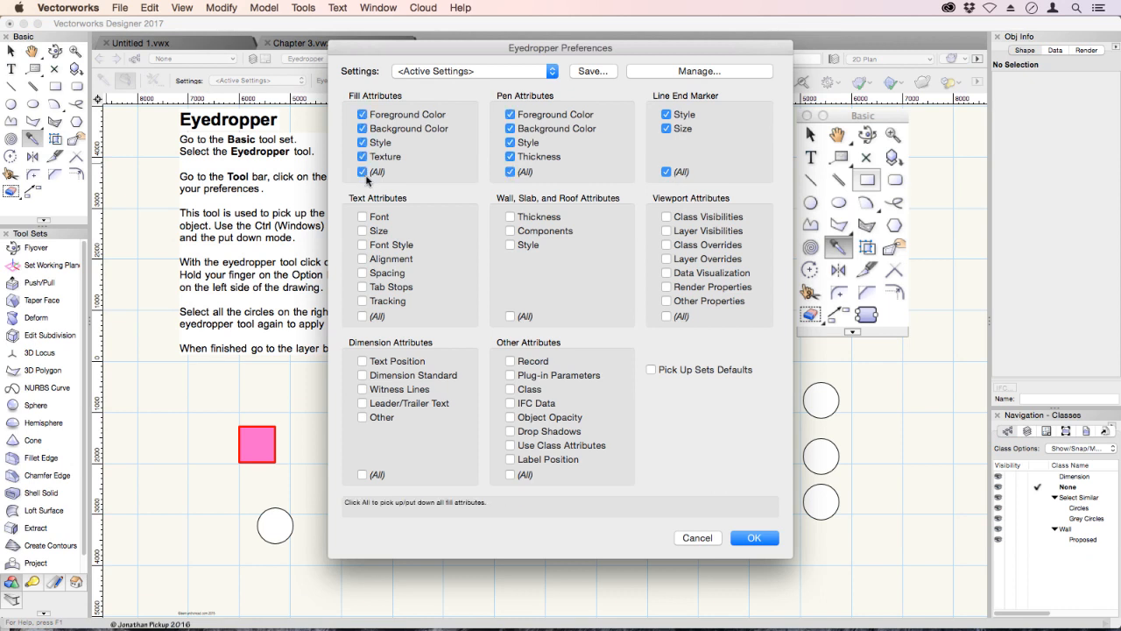
left_click(665, 172)
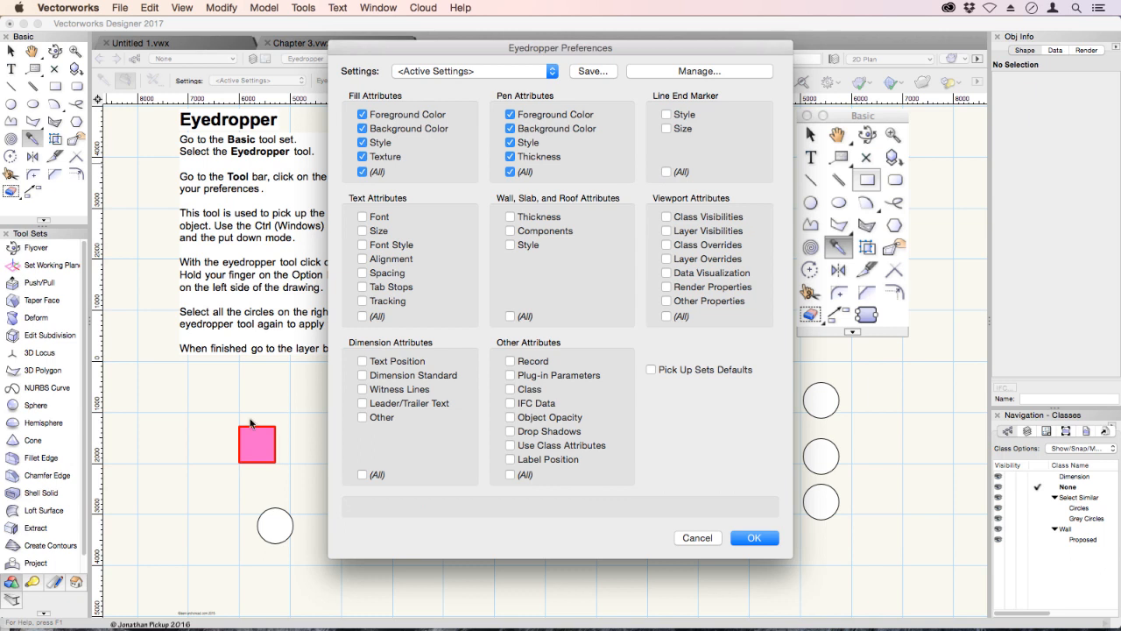
Step: Exclude the pen foreground color, background color and style, re-enable all three, and accept the Eyedropper preferences
left_click(510, 114)
left_click(510, 128)
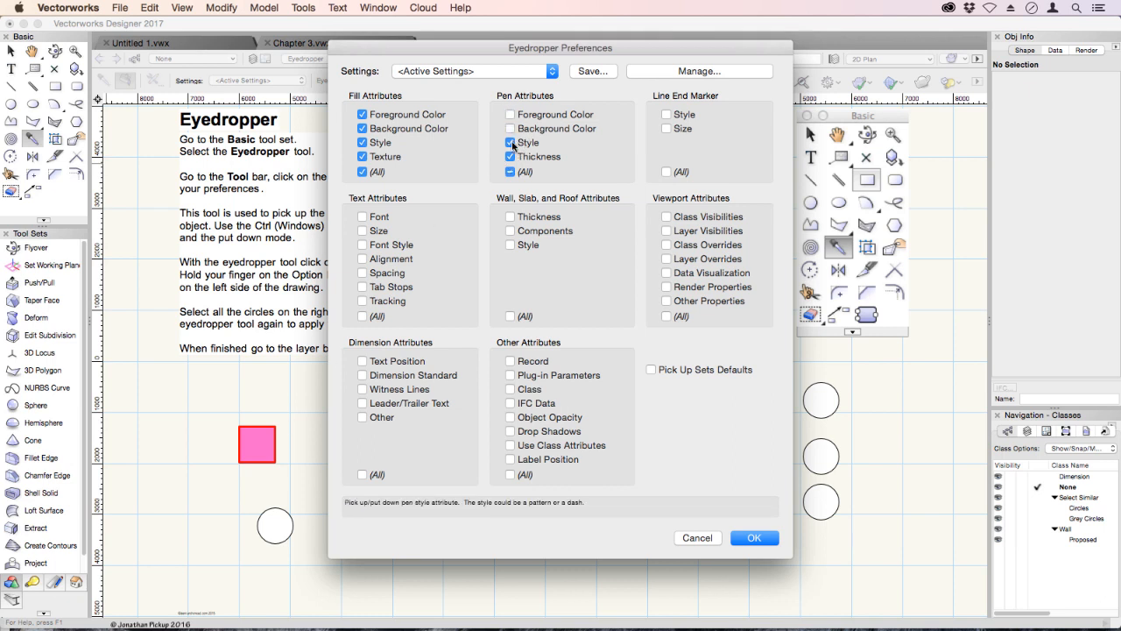
left_click(511, 142)
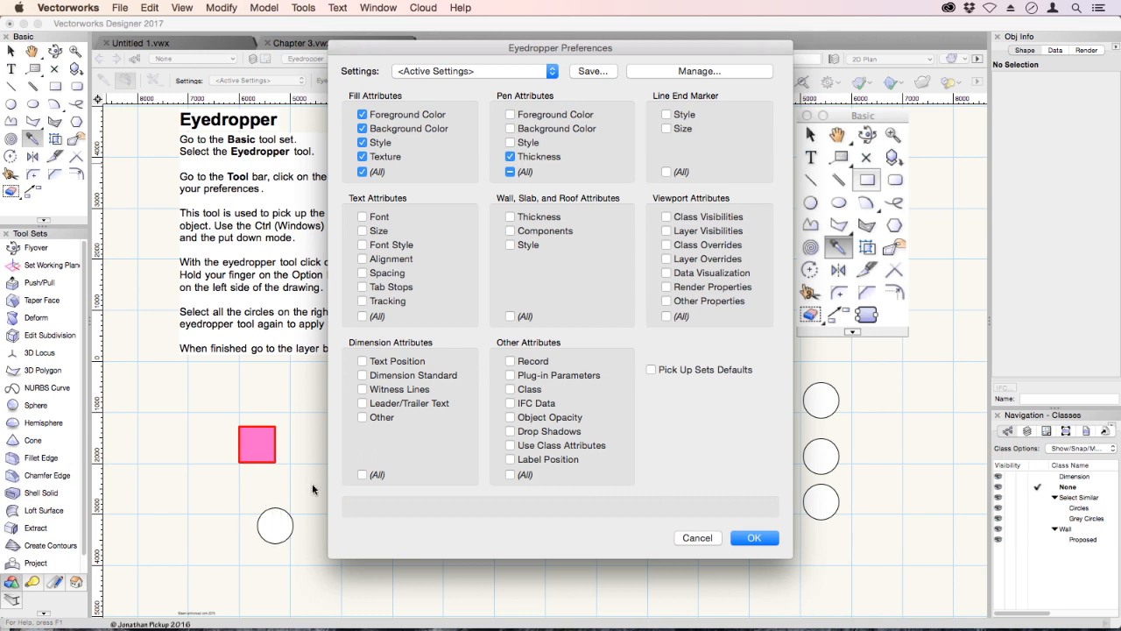
left_click(514, 113)
left_click(513, 128)
left_click(513, 142)
left_click(746, 538)
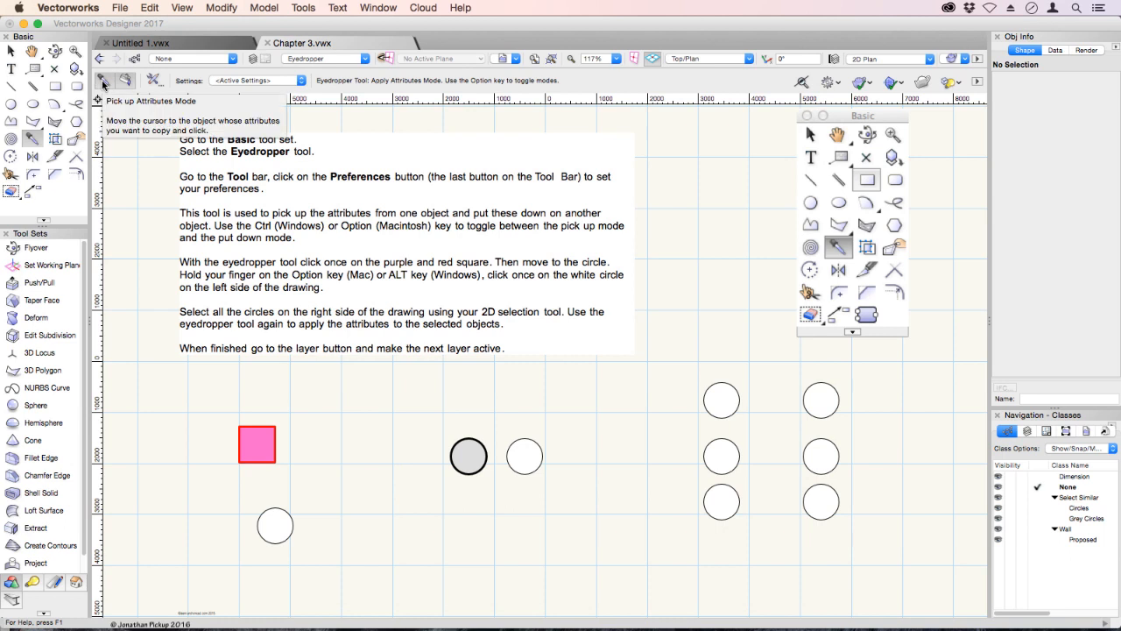
Step: Pick up the attributes of the pink square with the Eyedropper and apply them to the white circle below it
left_click(127, 81)
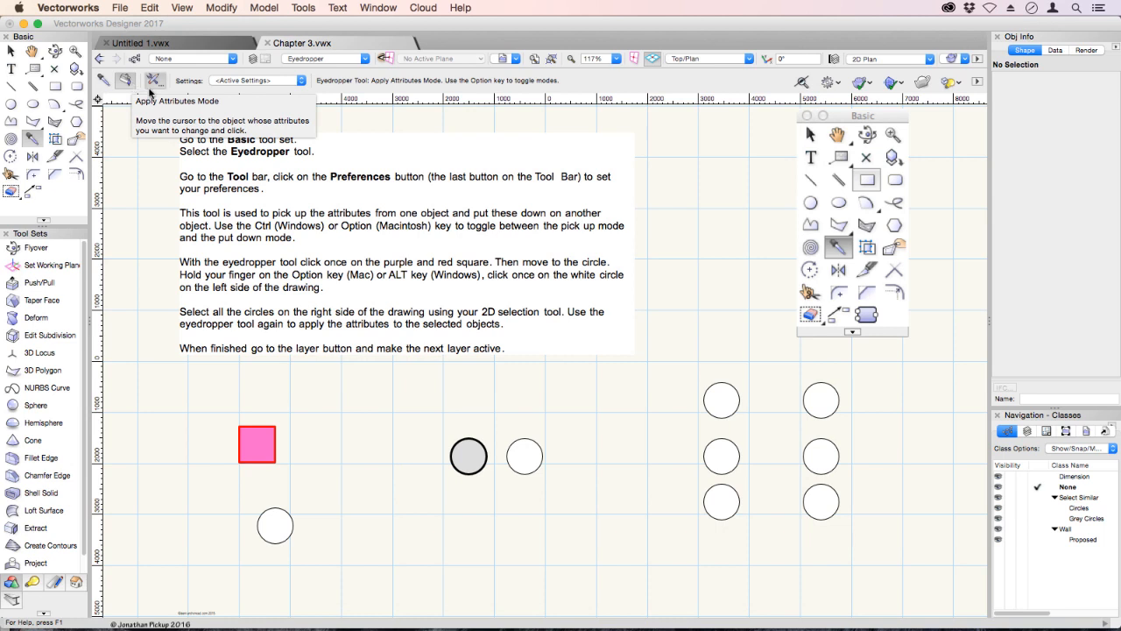
key("alt")
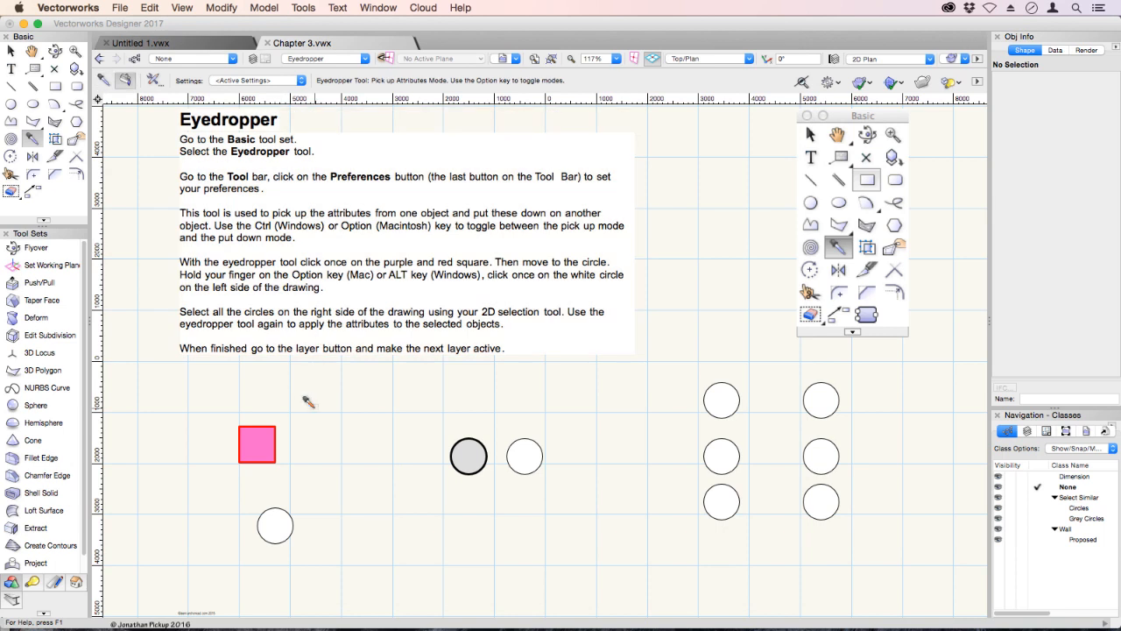
key("alt")
key("alt")
key("alt")
key("alt")
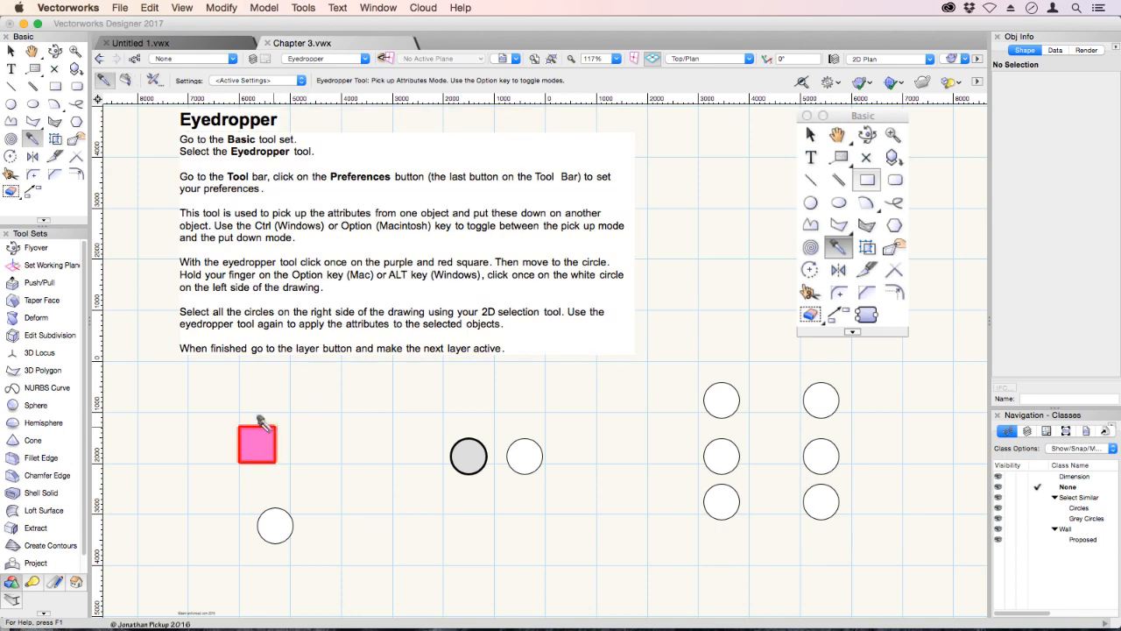
left_click(255, 431)
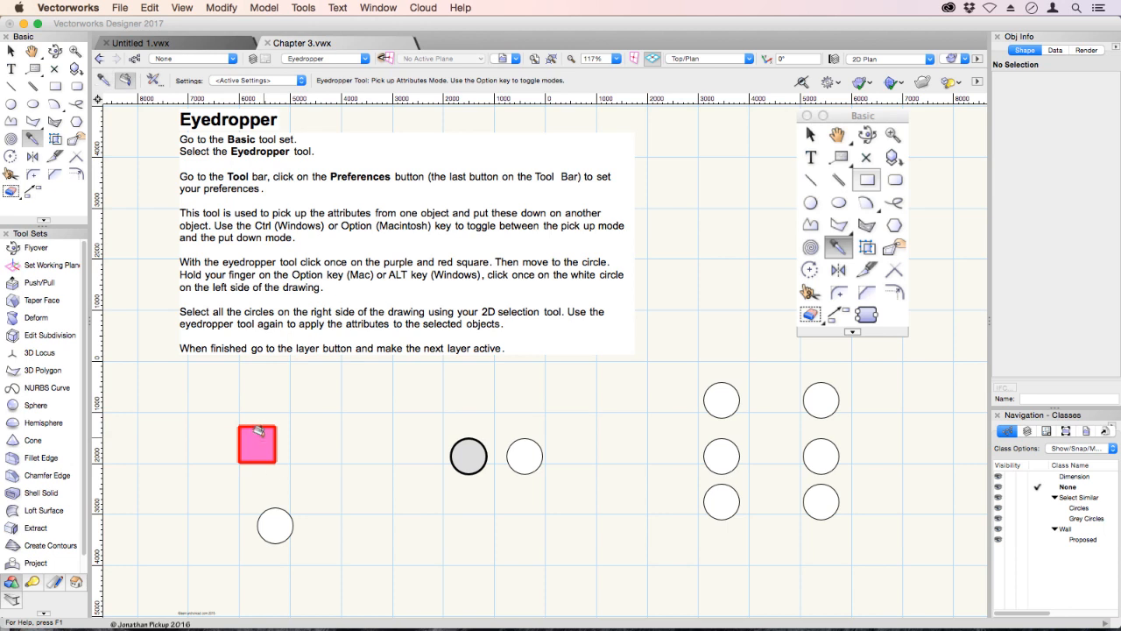
left_click(275, 518, "alt")
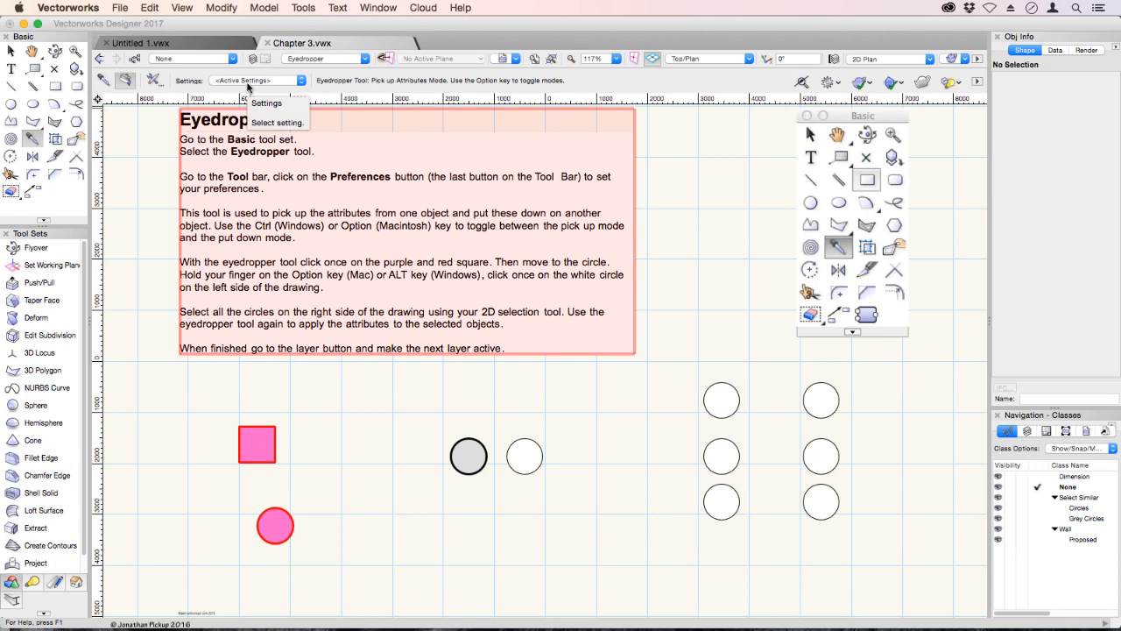
Step: Exclude the pen foreground color, background color and style in the Eyedropper preferences, keeping pen thickness and all fill attributes
left_click(155, 81)
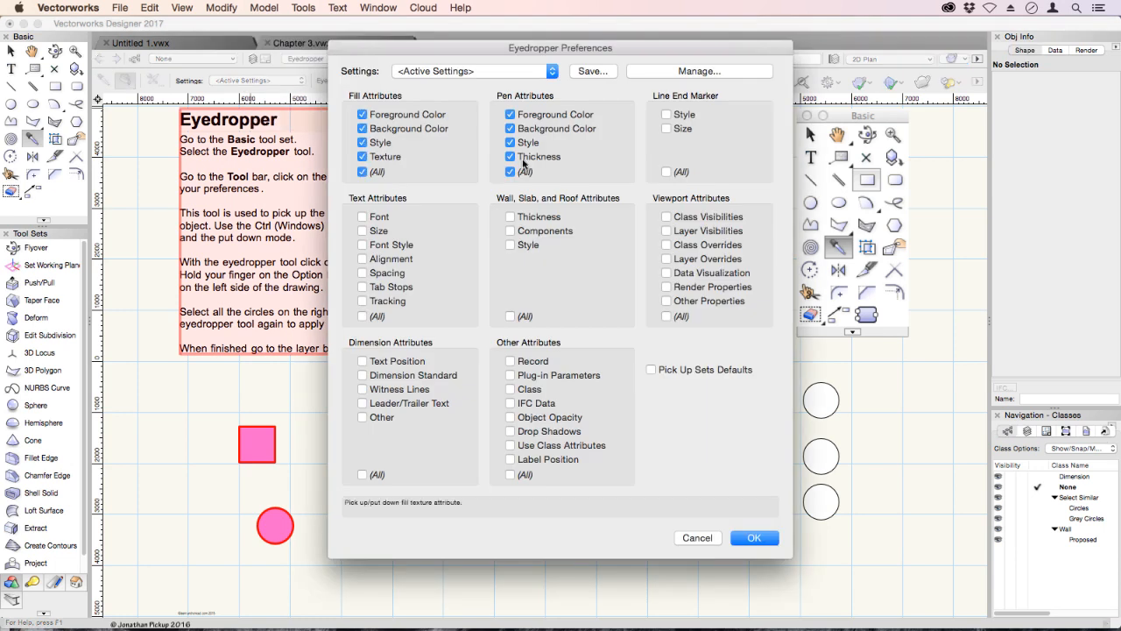
left_click(510, 128)
left_click(509, 114)
left_click(510, 143)
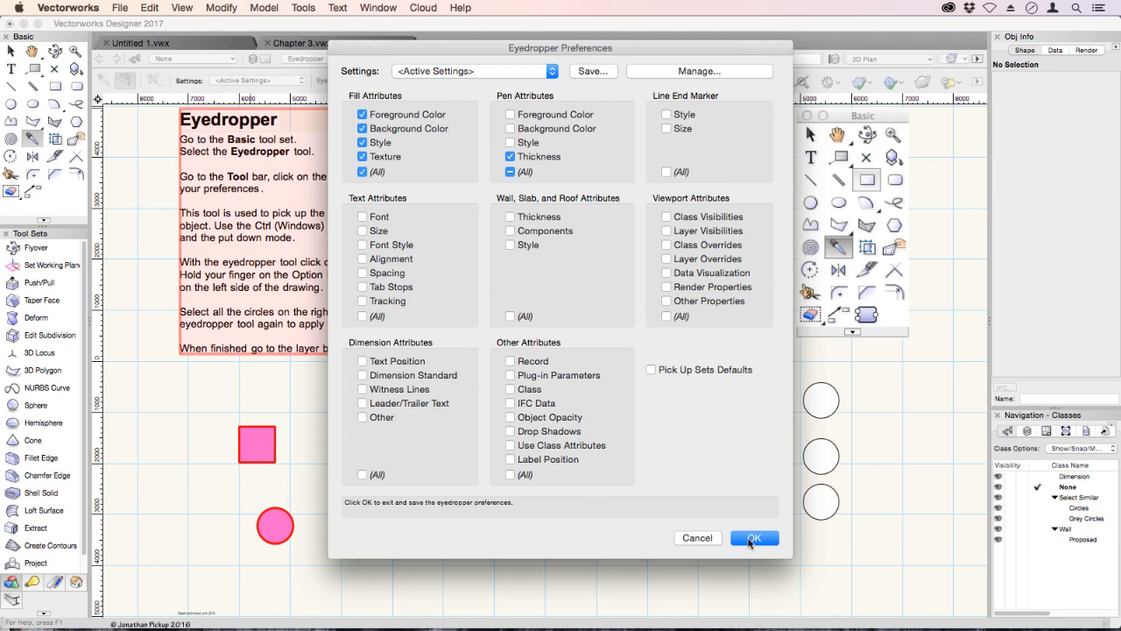
left_click(752, 538)
Step: Copy the pink square's fill and pen thickness onto the white circle beside the grey circle
left_click(254, 436)
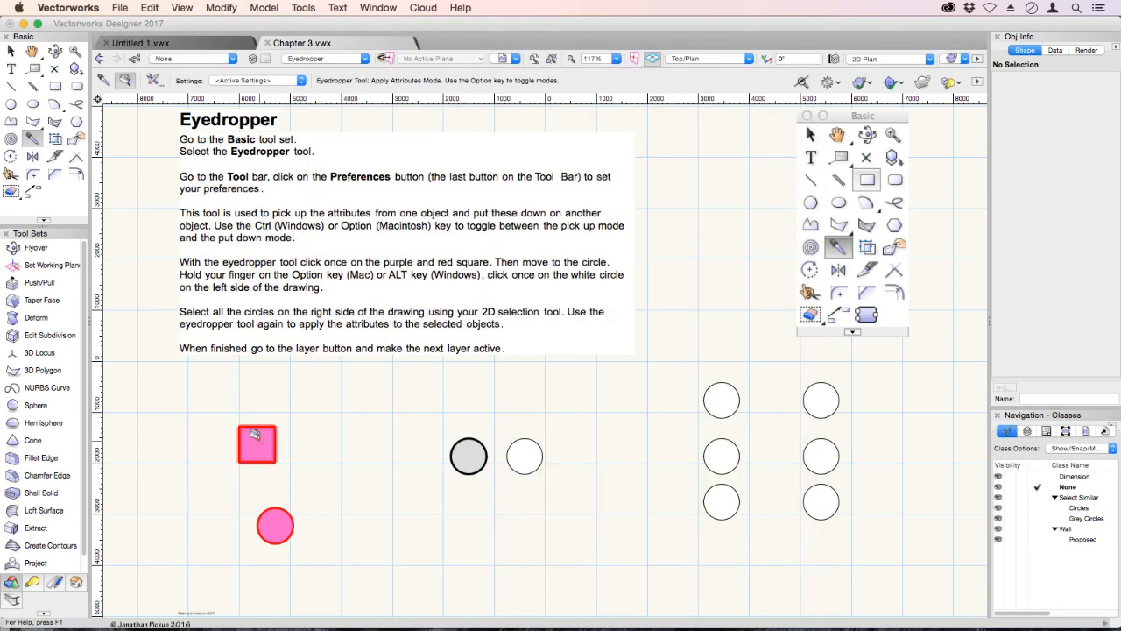
left_click(254, 435, "alt")
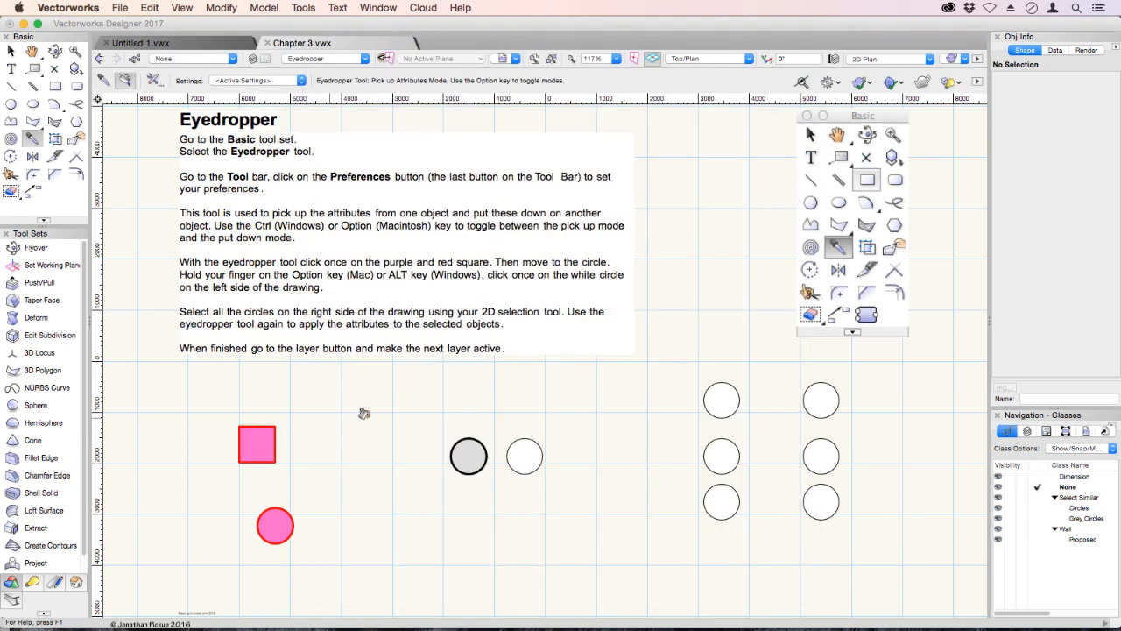
left_click(516, 438, "alt")
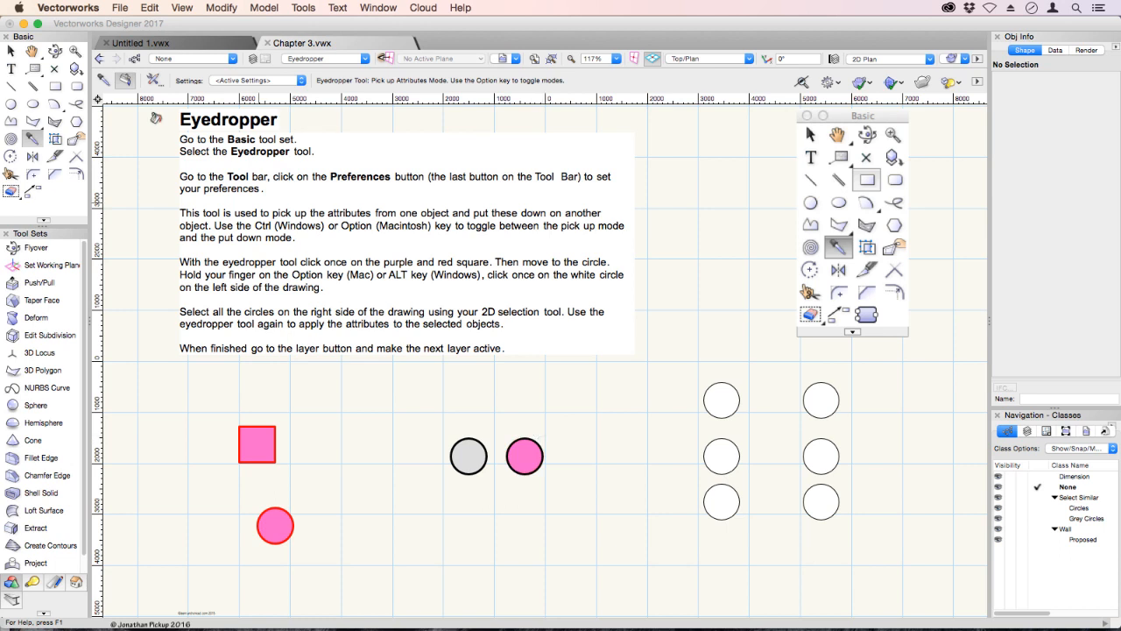
Step: Switch the Eyedropper's saved settings to All Attributes and then to Plug-In Parameters
left_click(263, 84)
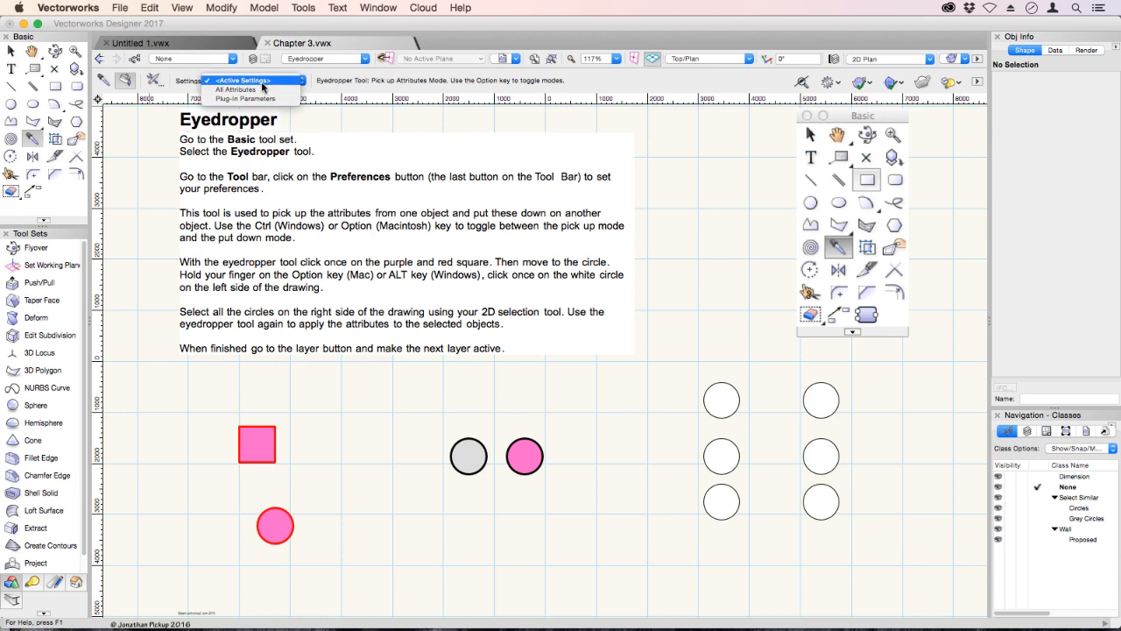
left_click(261, 91)
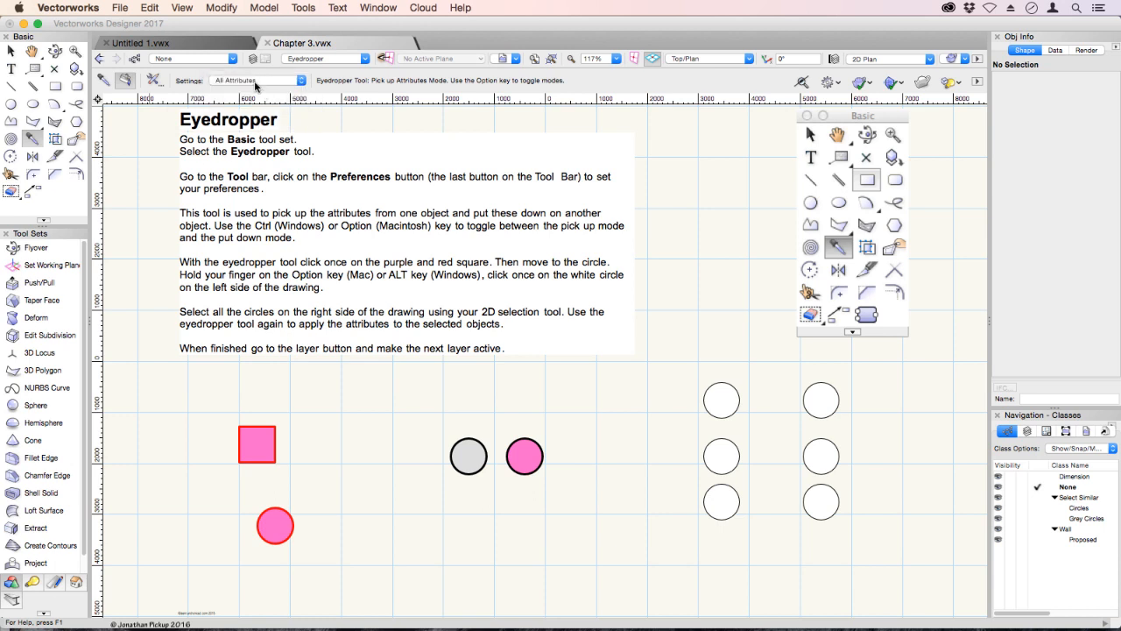
left_click(258, 80)
left_click(258, 90)
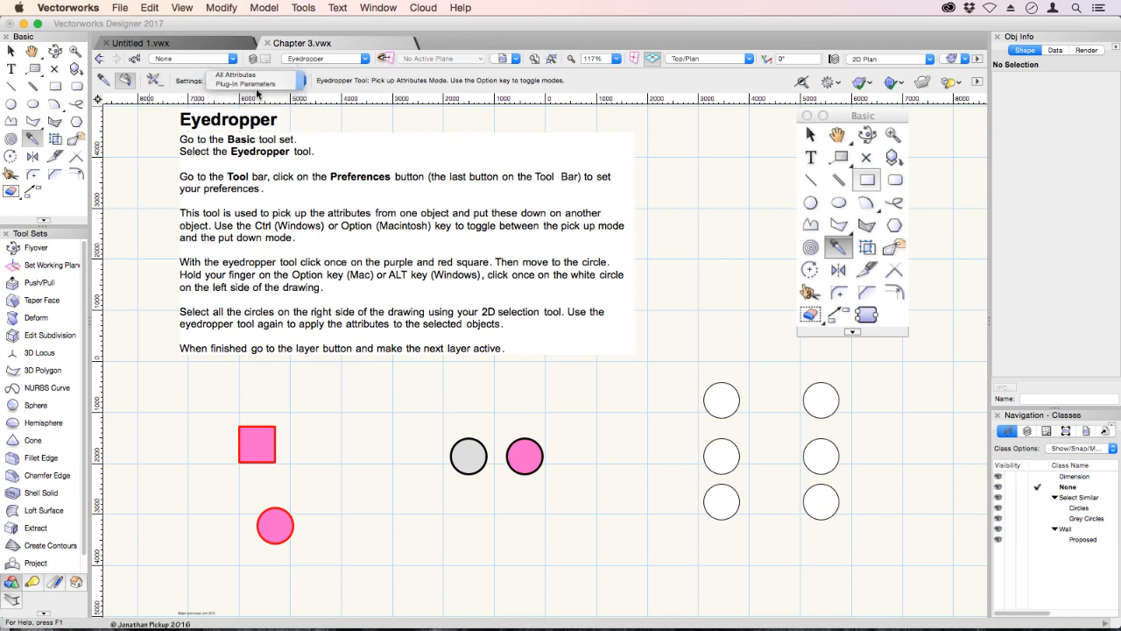
Step: In the Eyedropper preferences, enable all fill and pen attributes and clear all of the Other Attributes options
left_click(154, 80)
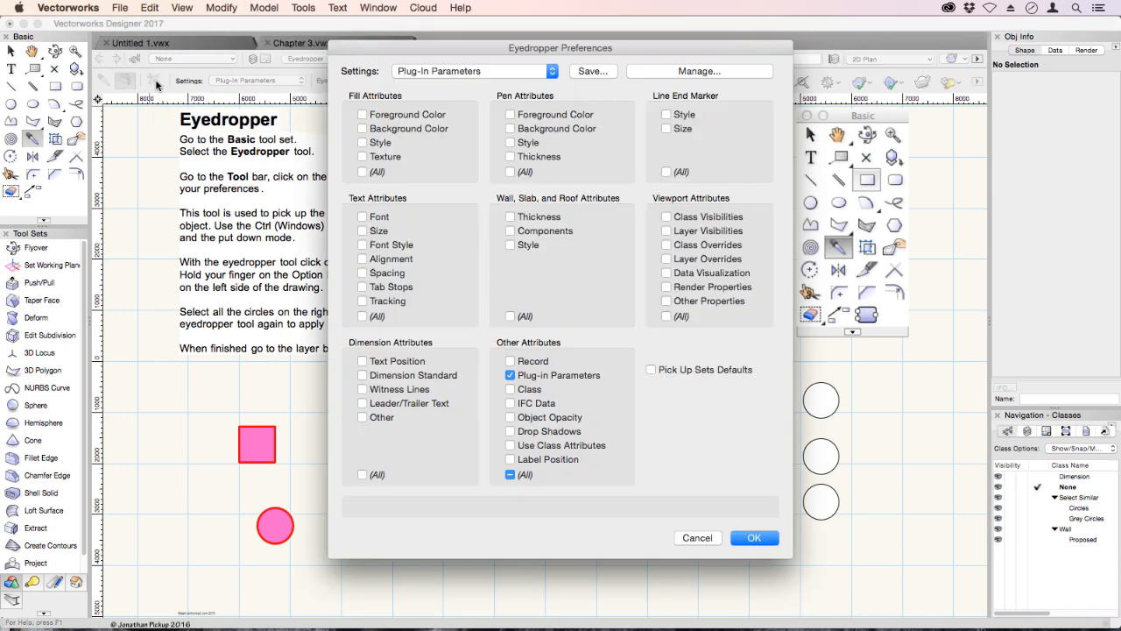
left_click(363, 172)
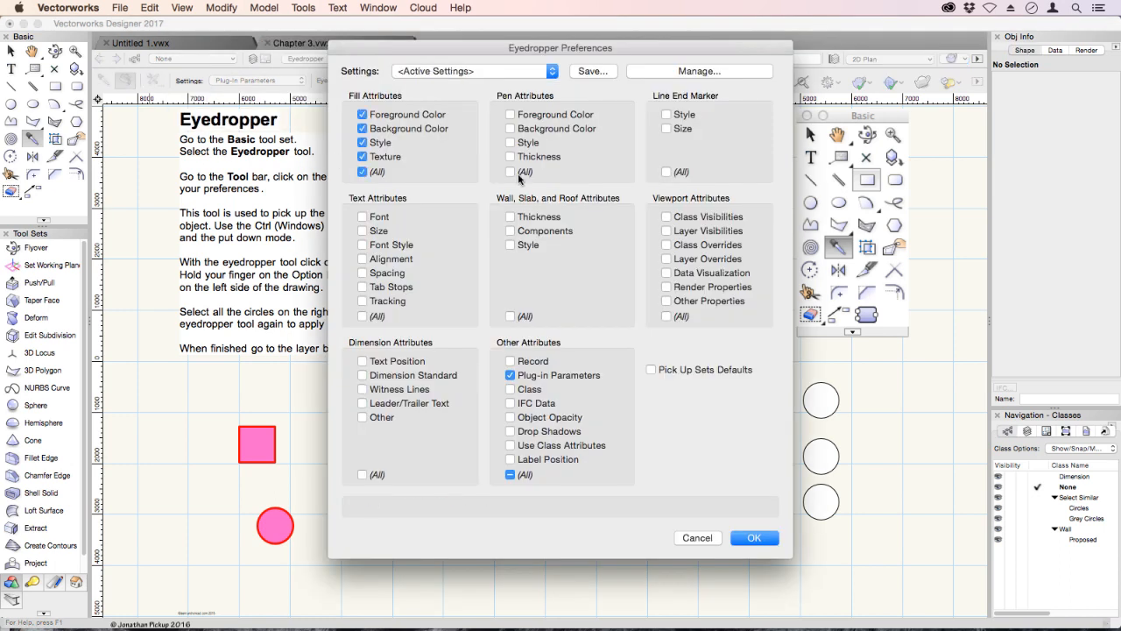
left_click(511, 171)
left_click(517, 472)
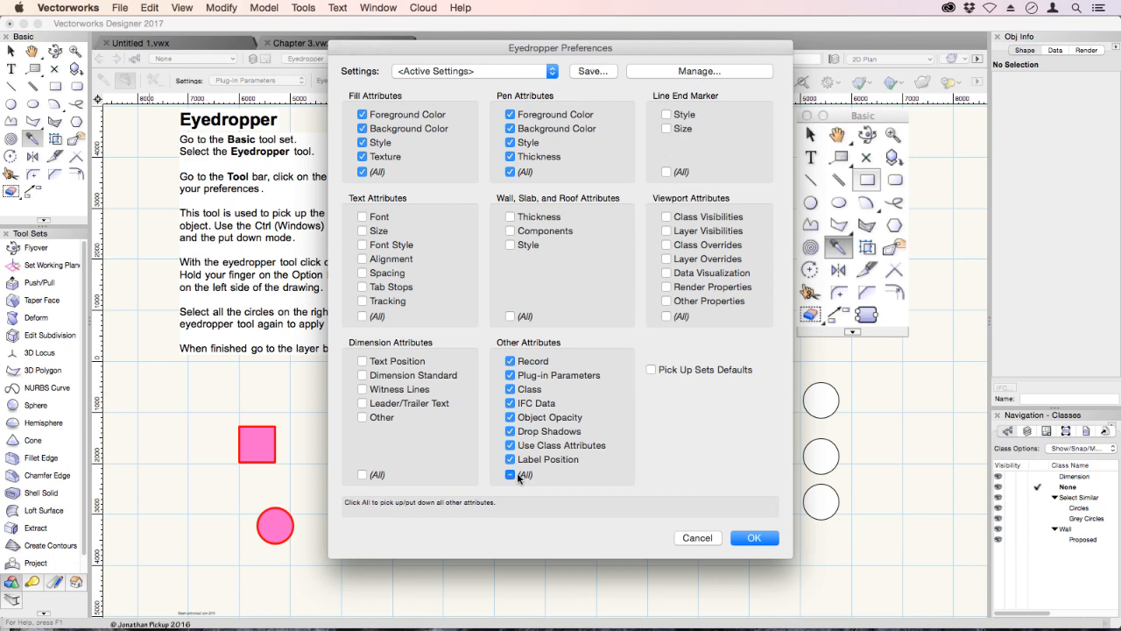
left_click(517, 473)
Step: Save the Eyedropper options as a setting named Graphic Attributes and accept the preferences
left_click(593, 72)
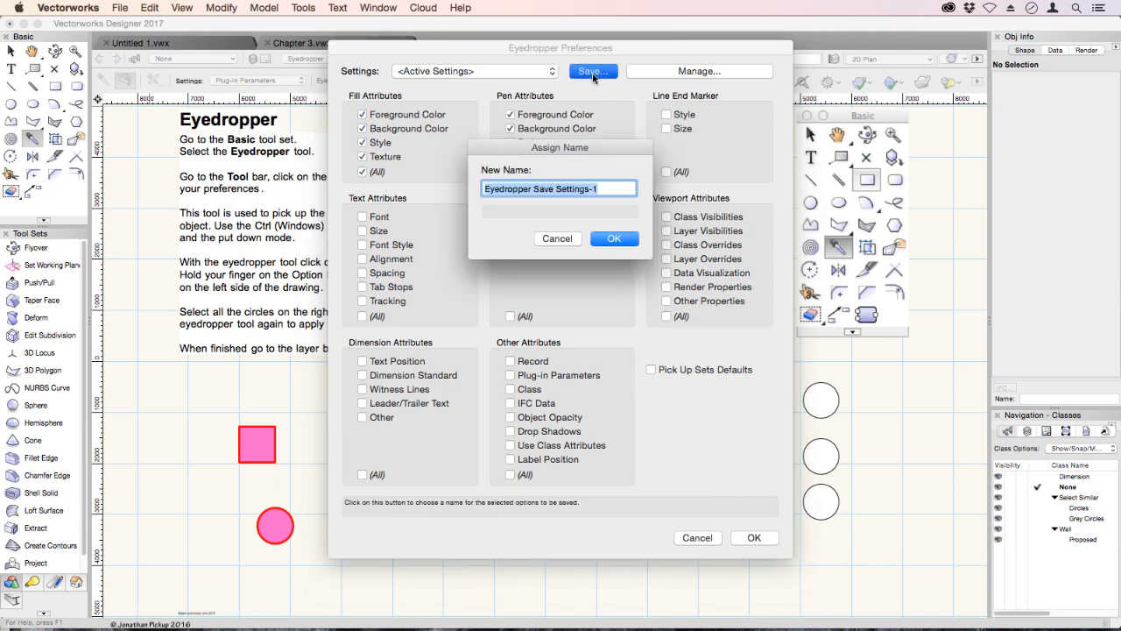
type("Graphic Attributes")
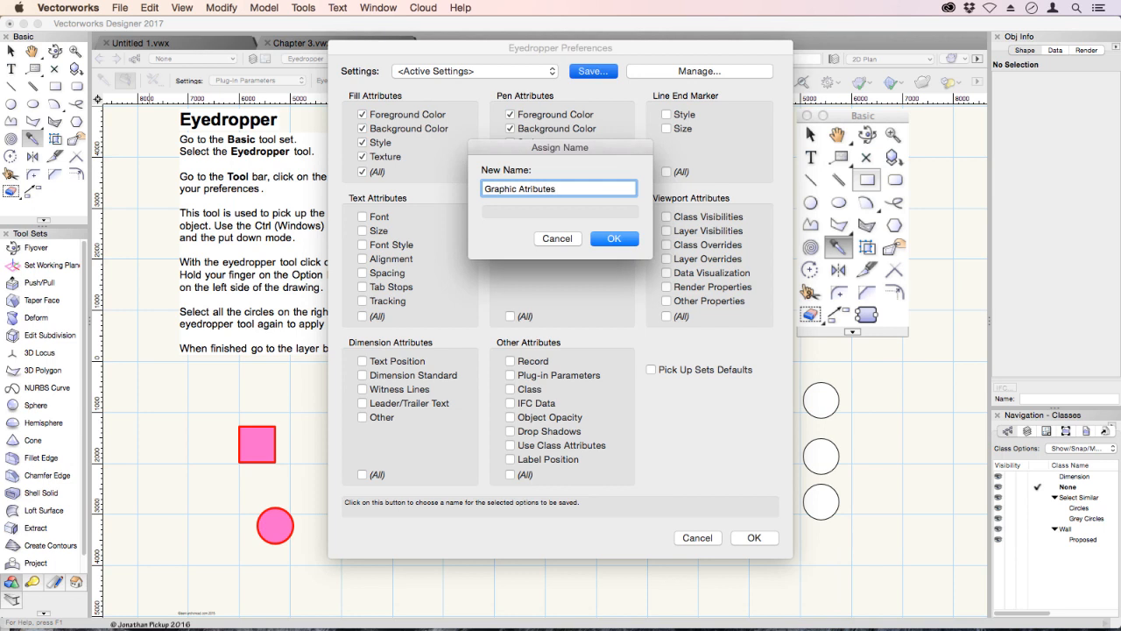
left_click(614, 238)
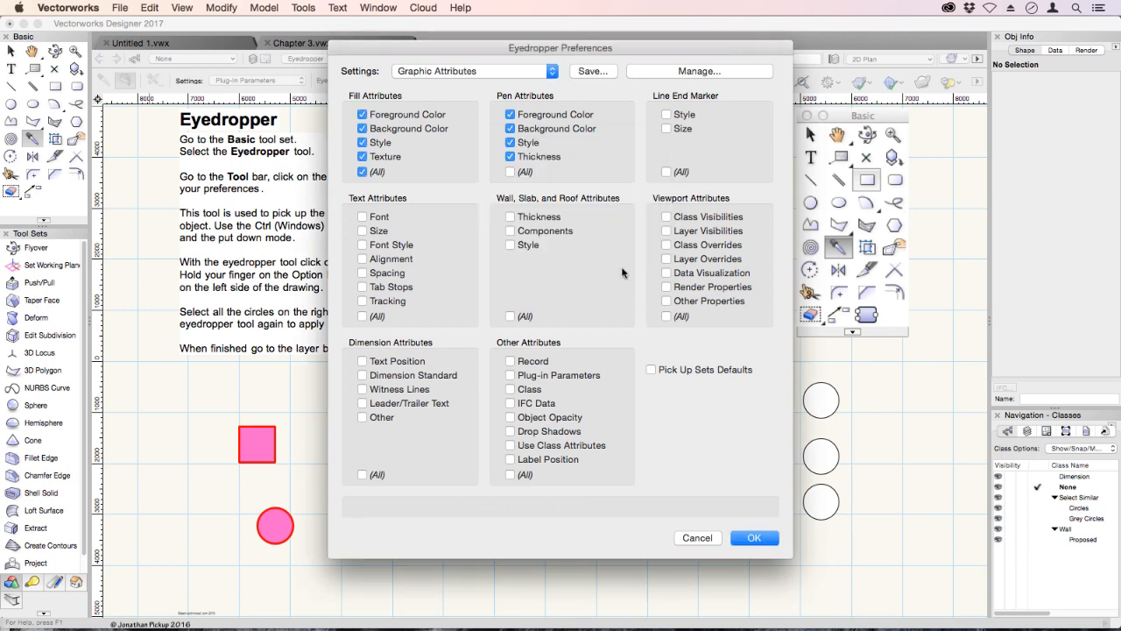
left_click(753, 537)
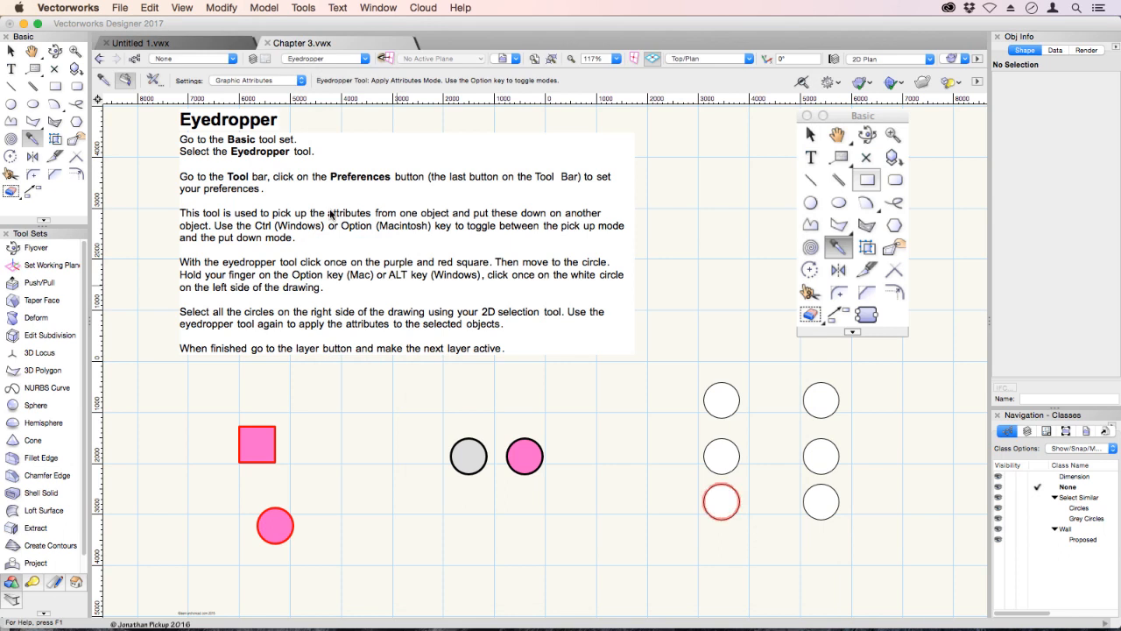
Step: Switch the Eyedropper settings through All Attributes and Graphic Attributes, ending on Plug-In Parameters
left_click(253, 79)
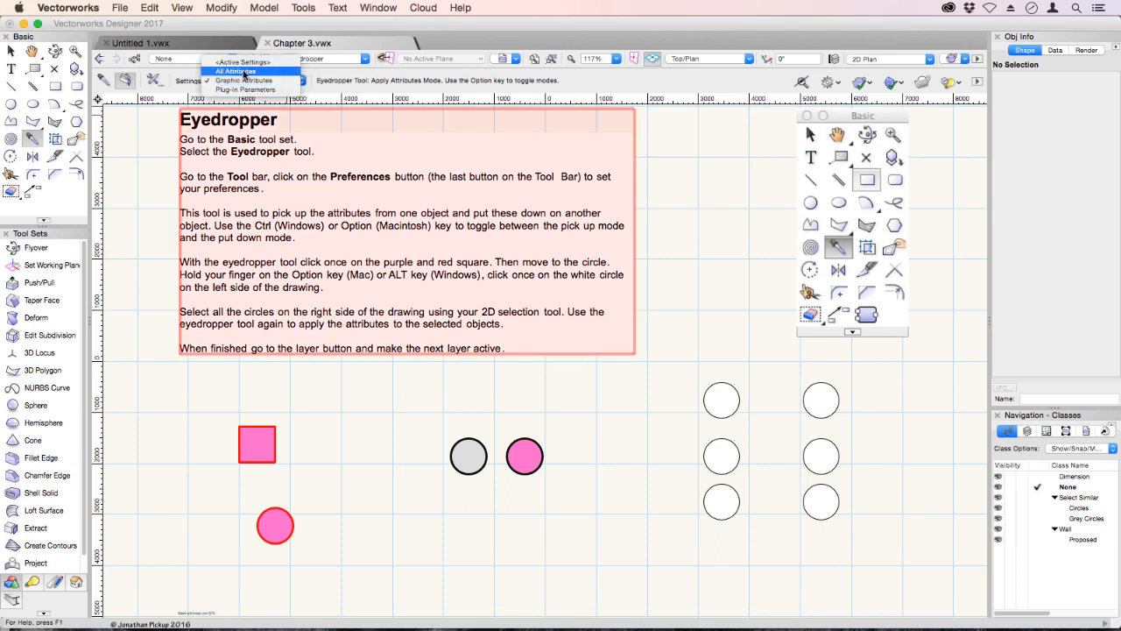
left_click(245, 72)
left_click(245, 80)
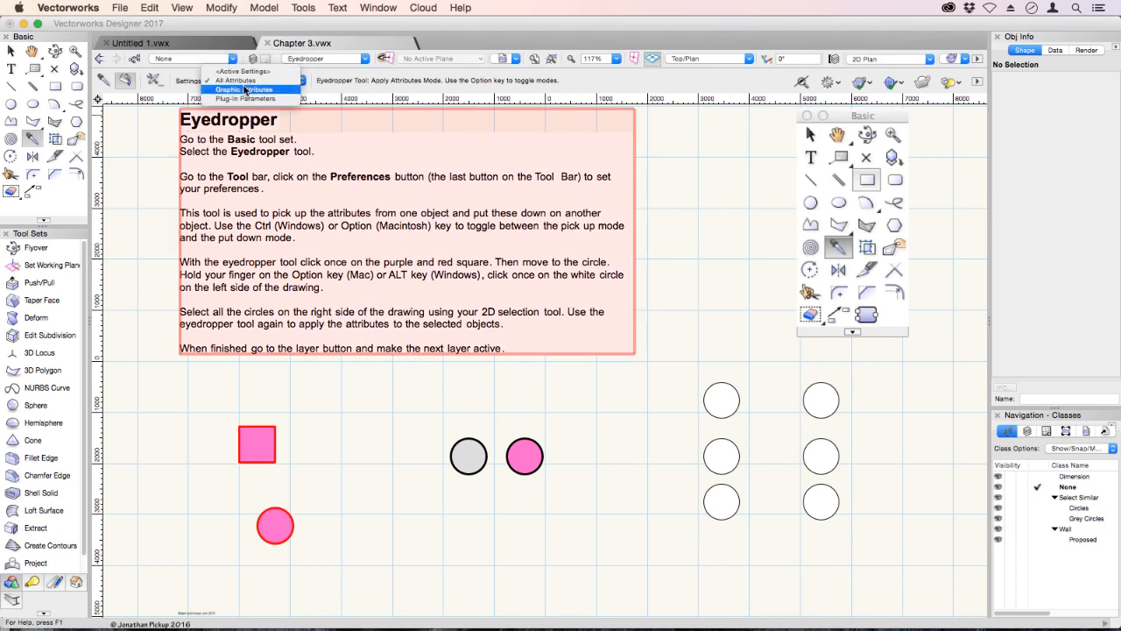
left_click(244, 89)
left_click(245, 81)
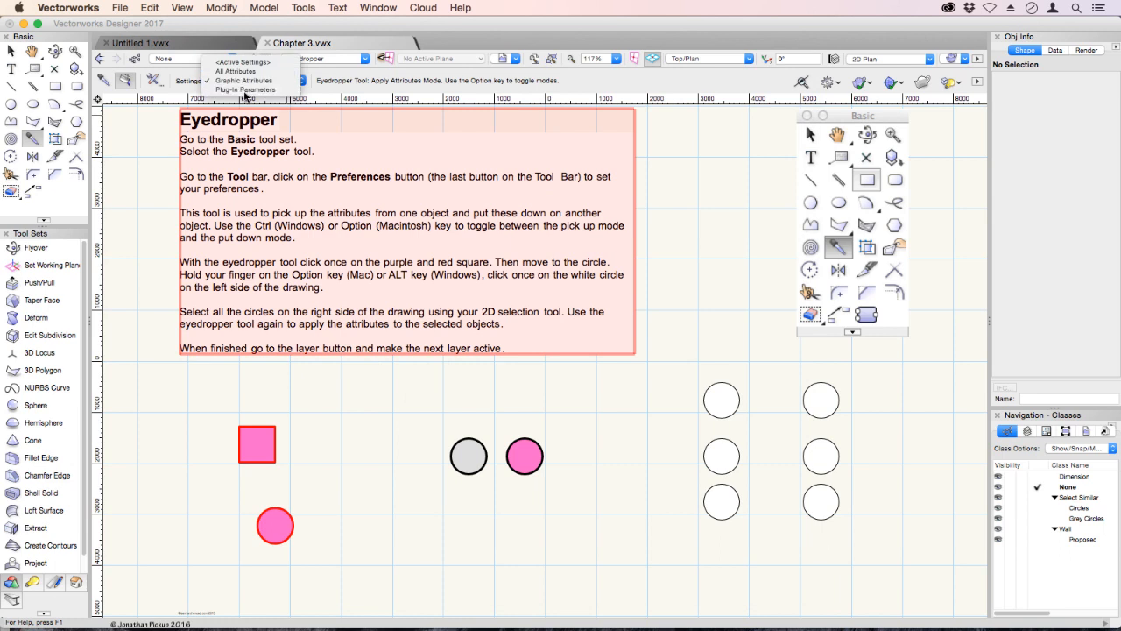
left_click(244, 89)
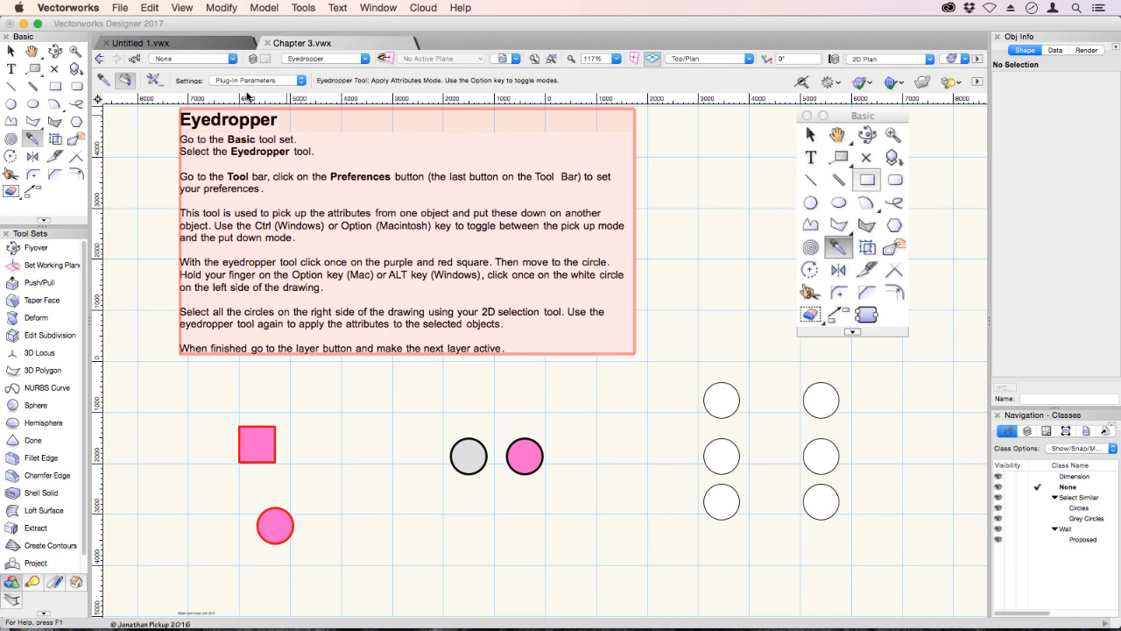
Step: Make the Select Similar design layer active and switch to the Designer workspace
left_click(345, 59)
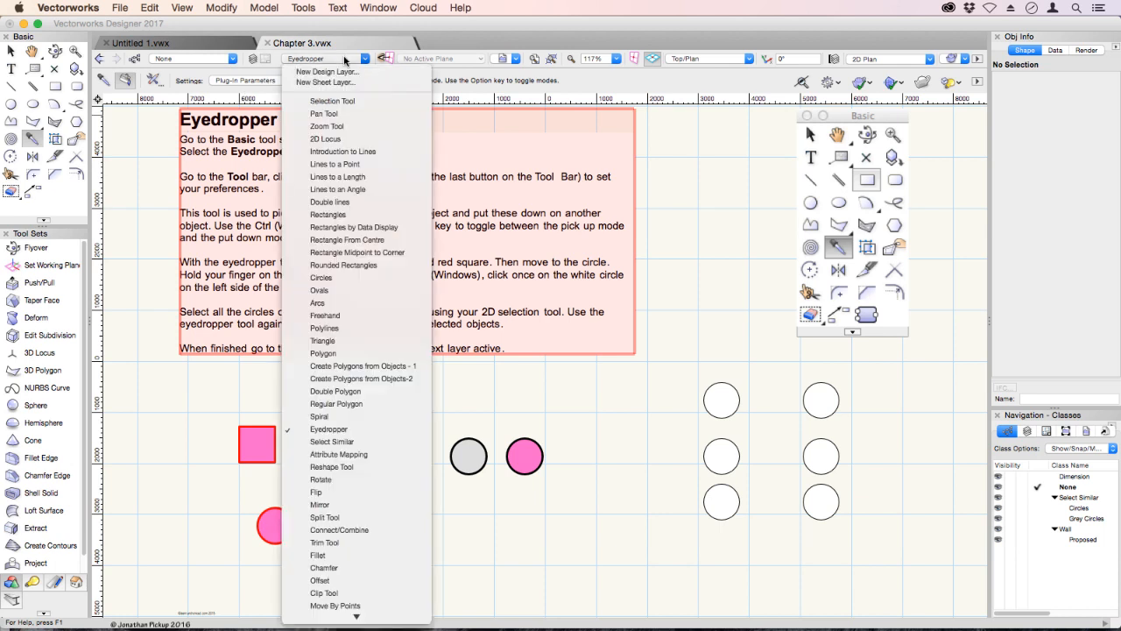
left_click(342, 442)
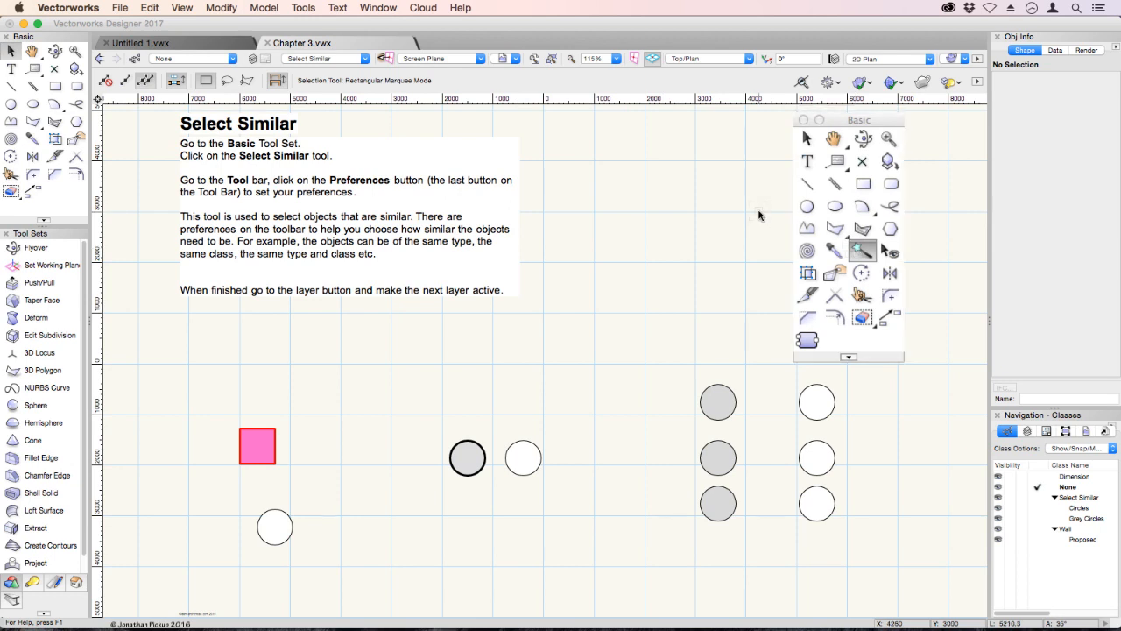
left_click(303, 8)
mouse_move(317, 261)
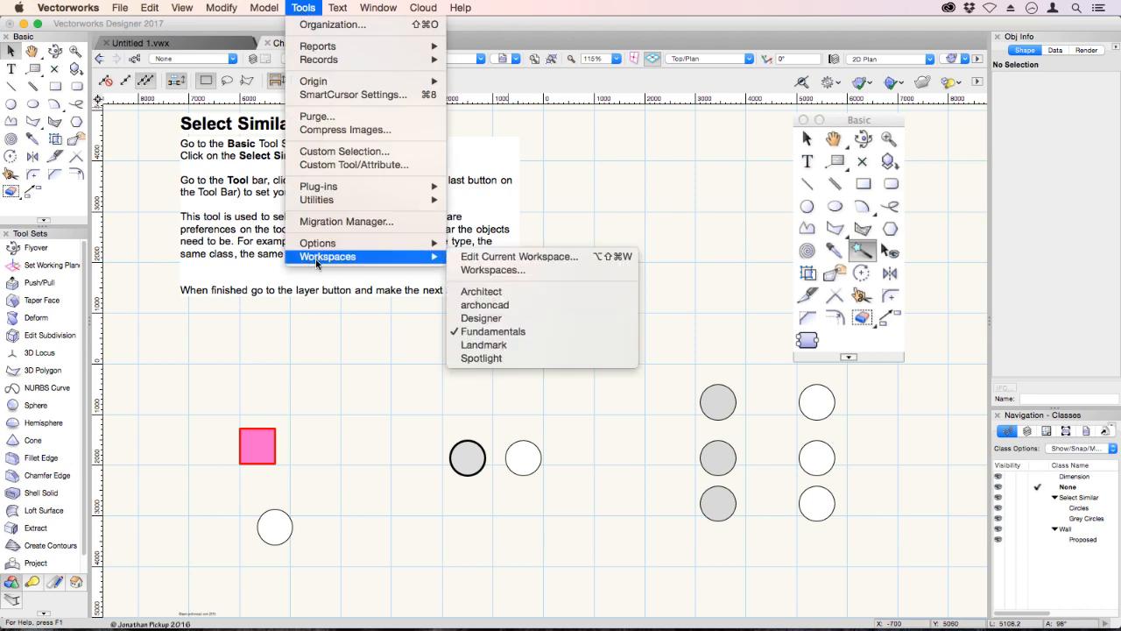
left_click(476, 321)
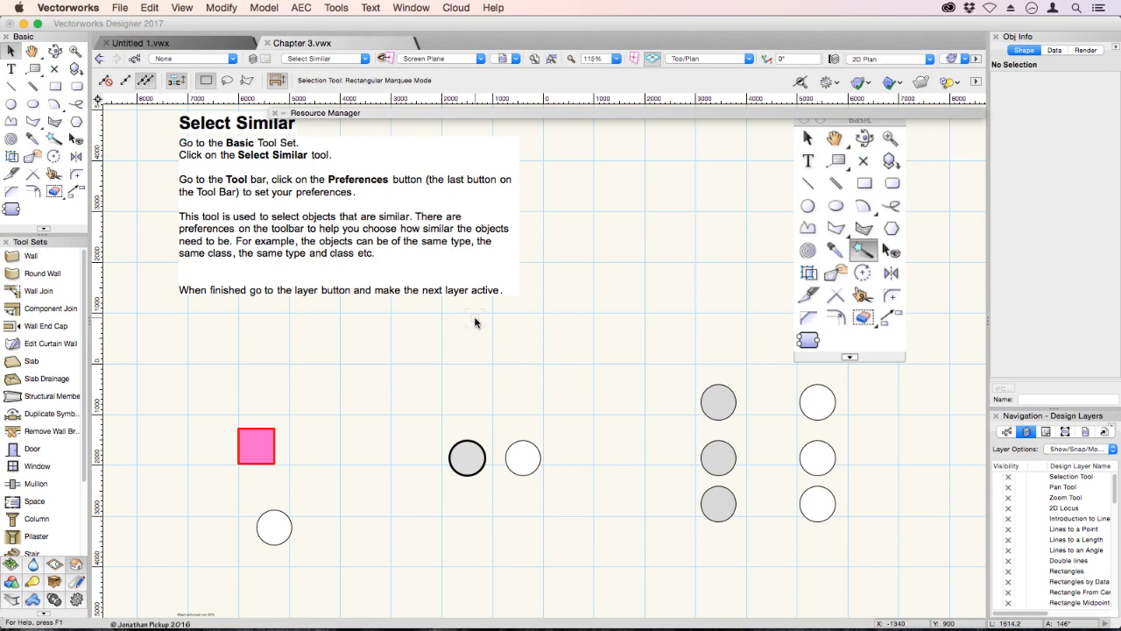
Step: Activate the Select Similar tool and open its preferences
left_click(52, 140)
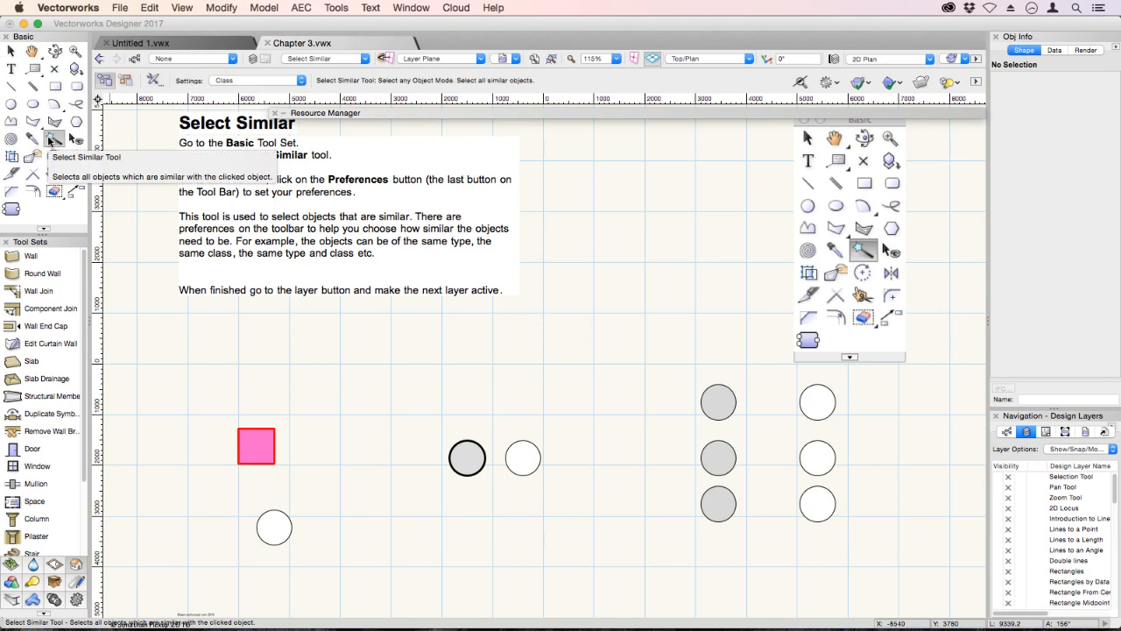
left_click(154, 81)
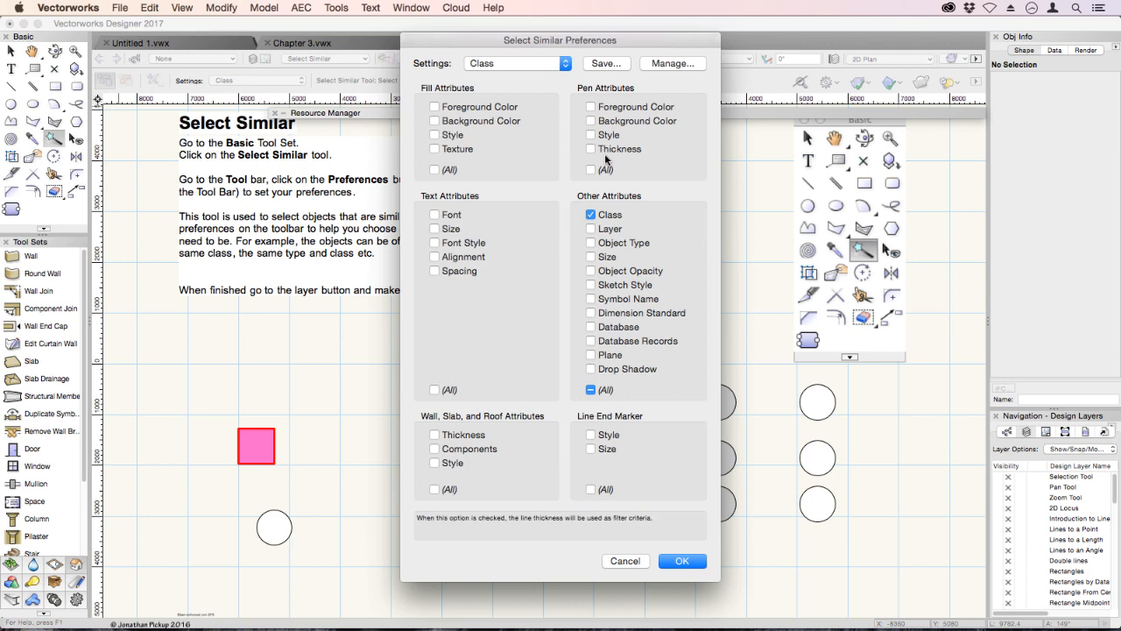
left_click(591, 215)
left_click(591, 242)
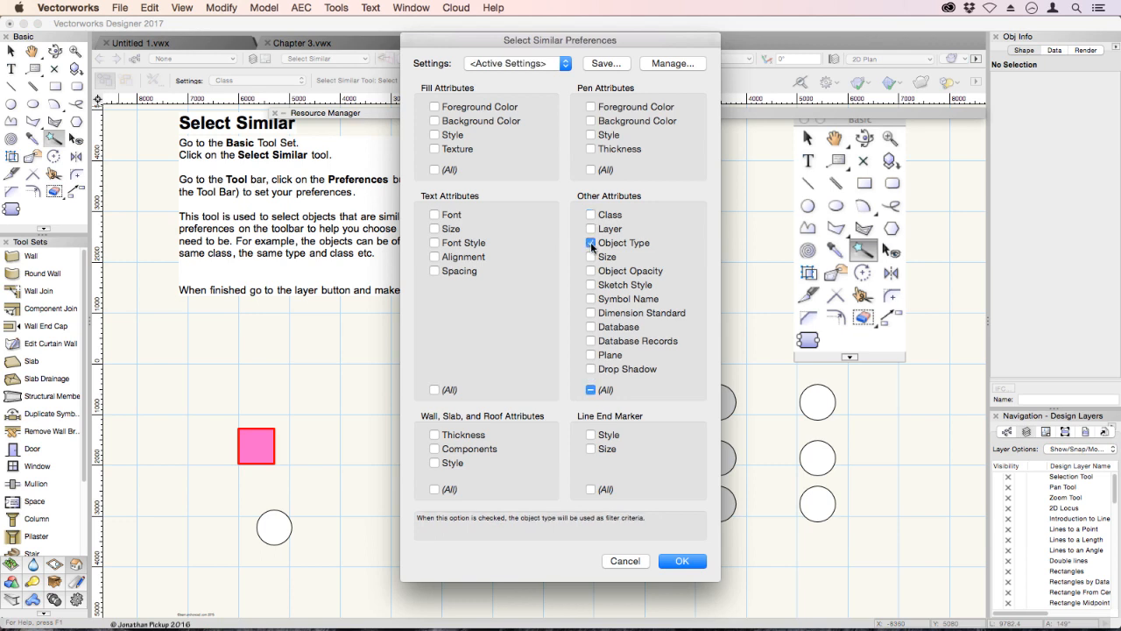
left_click(591, 215)
left_click(591, 243)
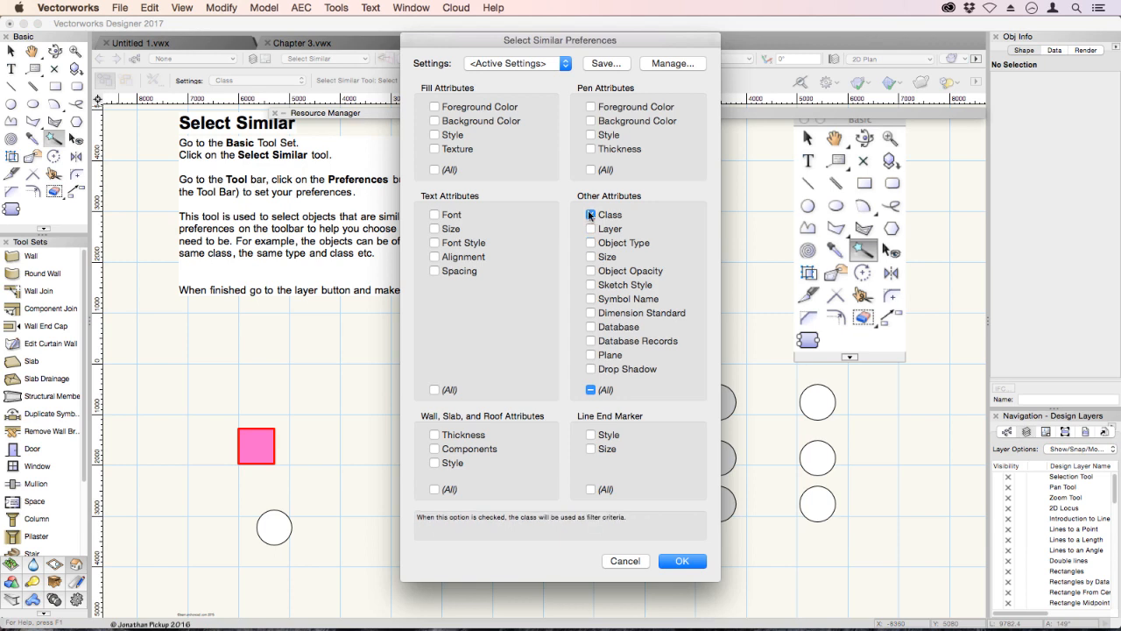
left_click(607, 64)
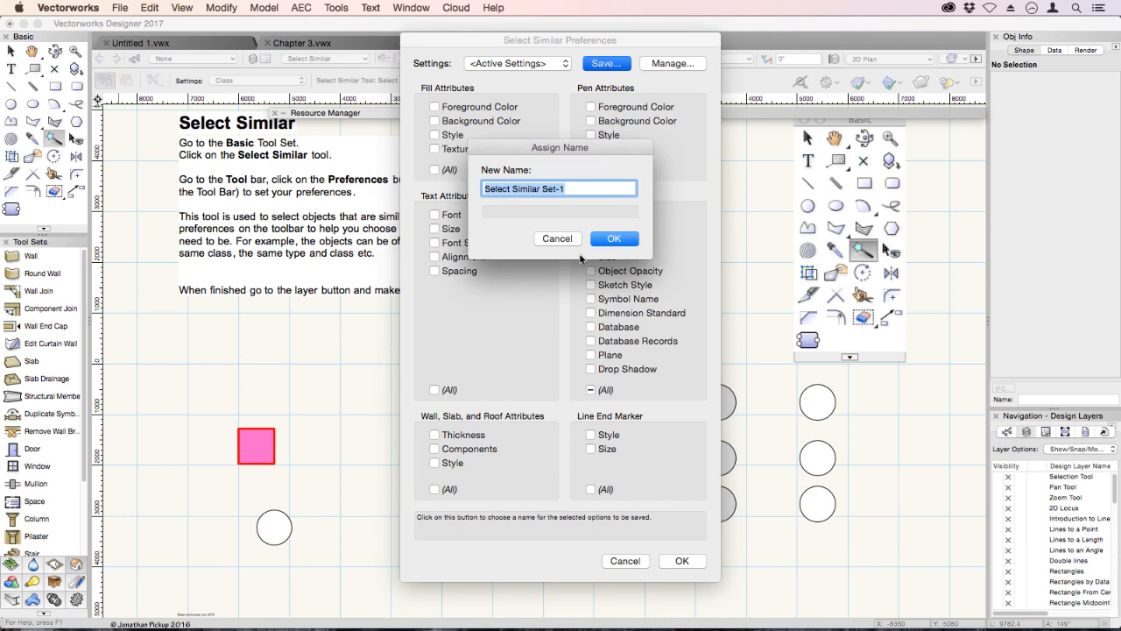
left_click(555, 242)
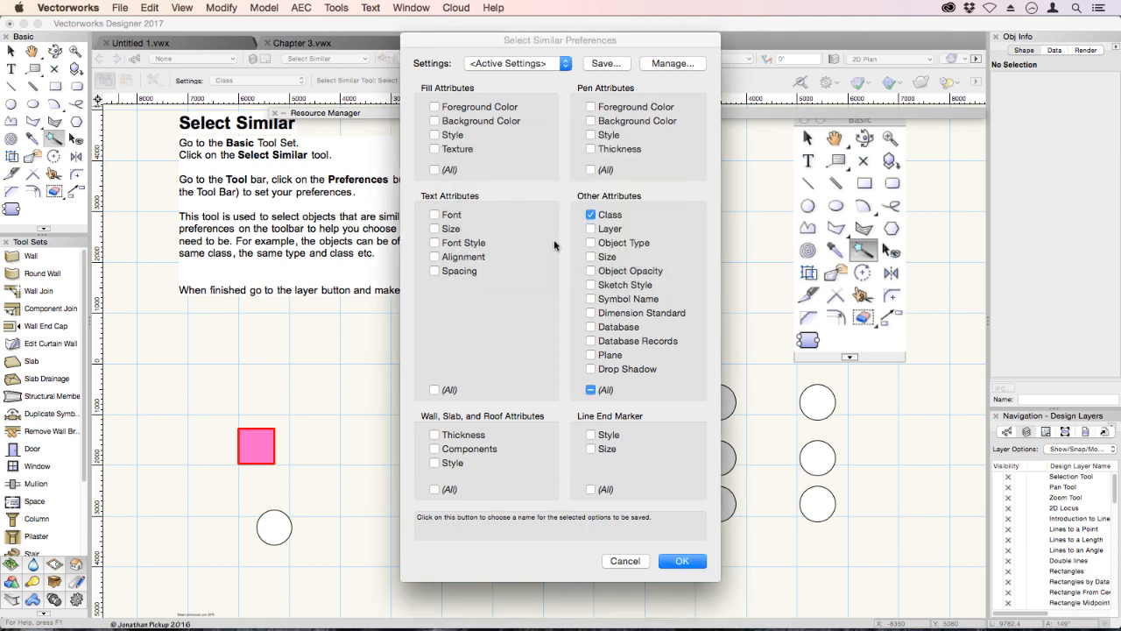
Step: Load the saved Select Similar settings Class, Object, and finally Object and Class, and accept the preferences
left_click(524, 63)
left_click(520, 77)
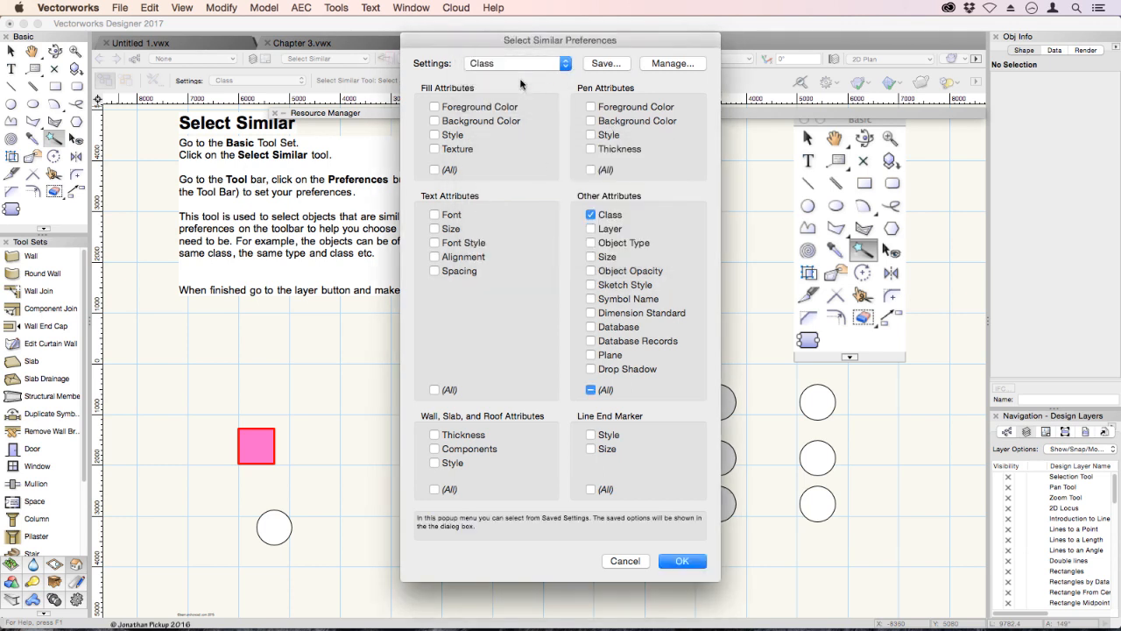
left_click(521, 65)
left_click(515, 77)
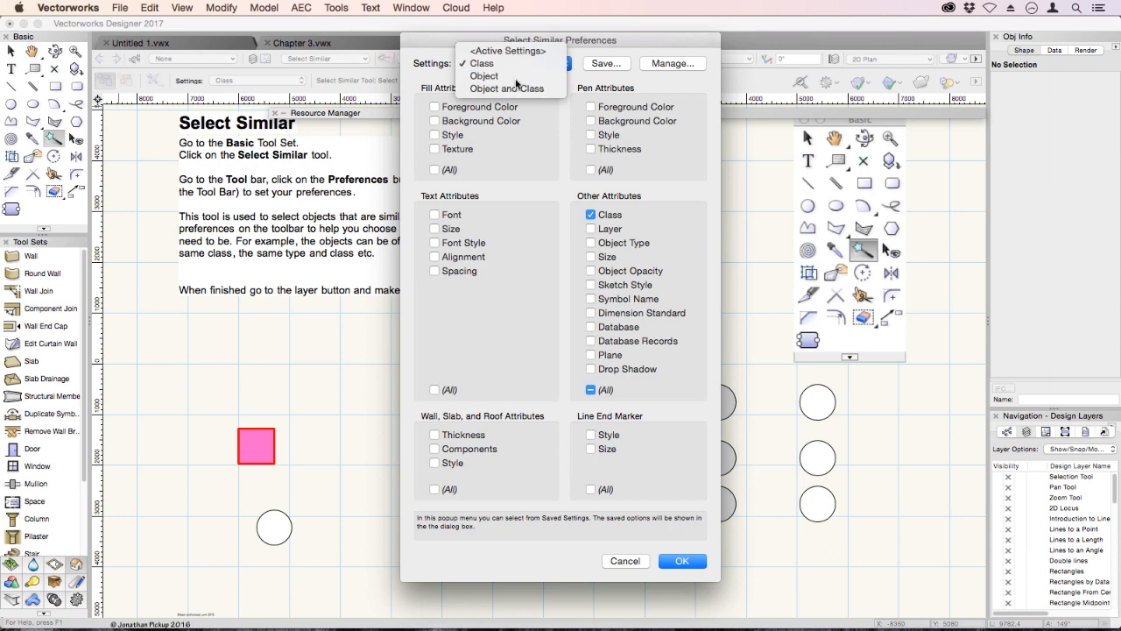
left_click(515, 65)
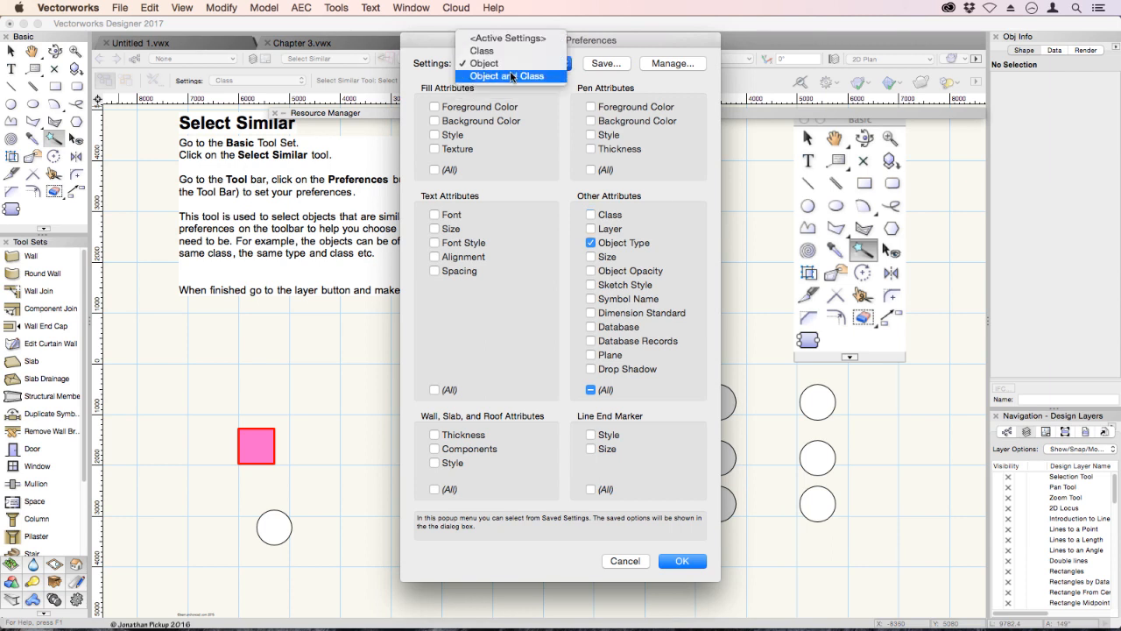
left_click(513, 77)
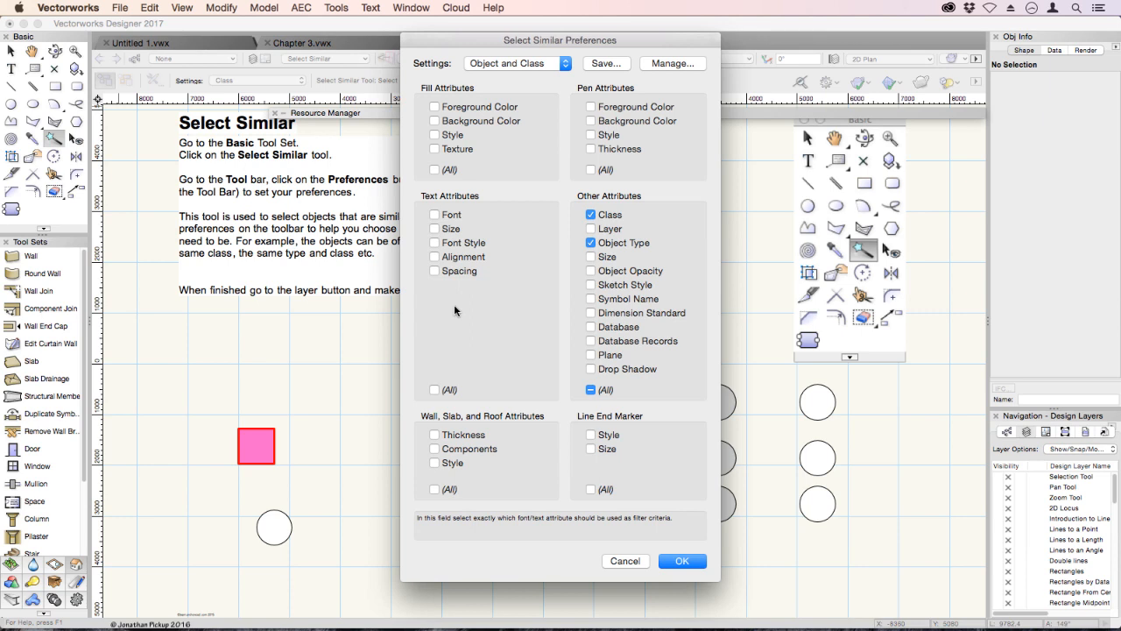
left_click(686, 562)
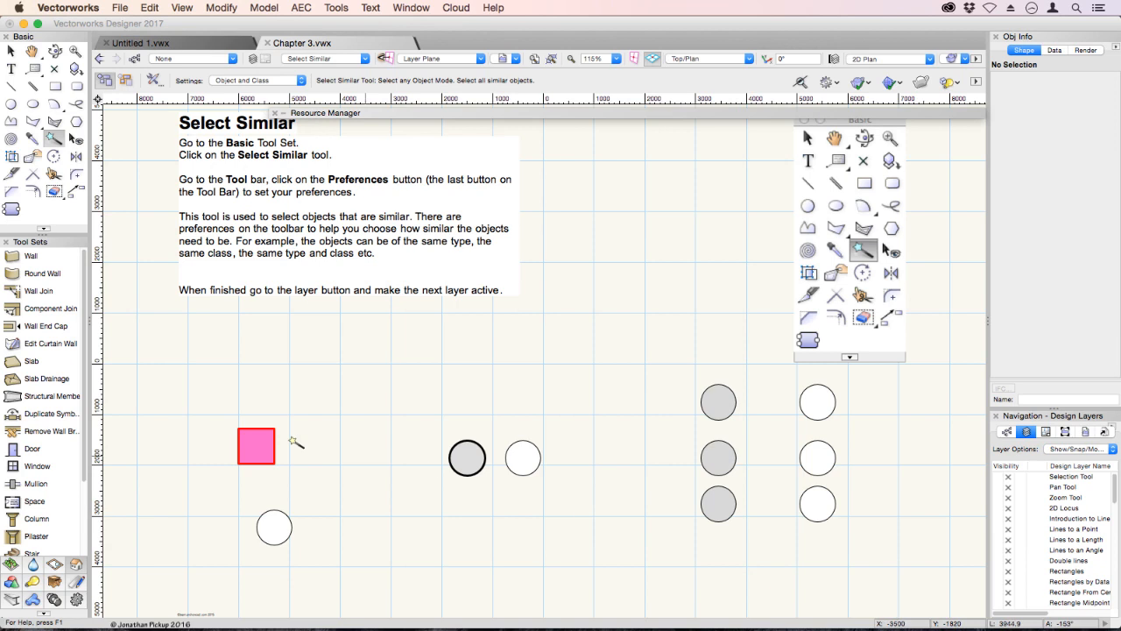
Step: Select all objects matching the pink square by object and class, and repeat for the white circle below it
left_click(271, 444)
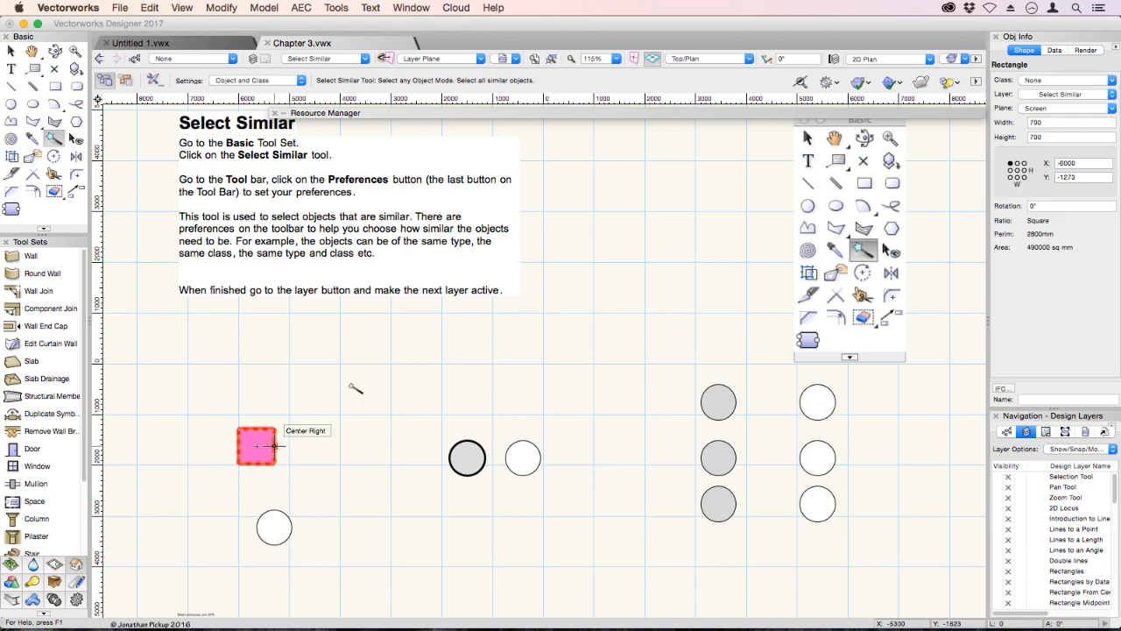
left_click(274, 509)
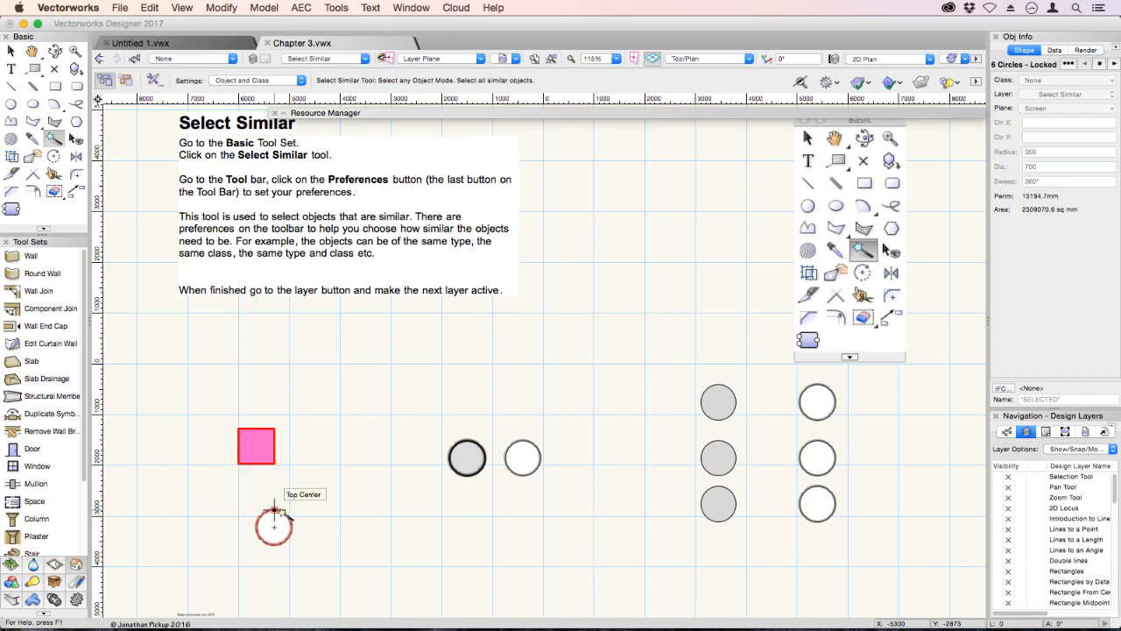
Step: Select everything similar to the white circle below the pink square, first with the Class setting and again with the Object setting
left_click(284, 80)
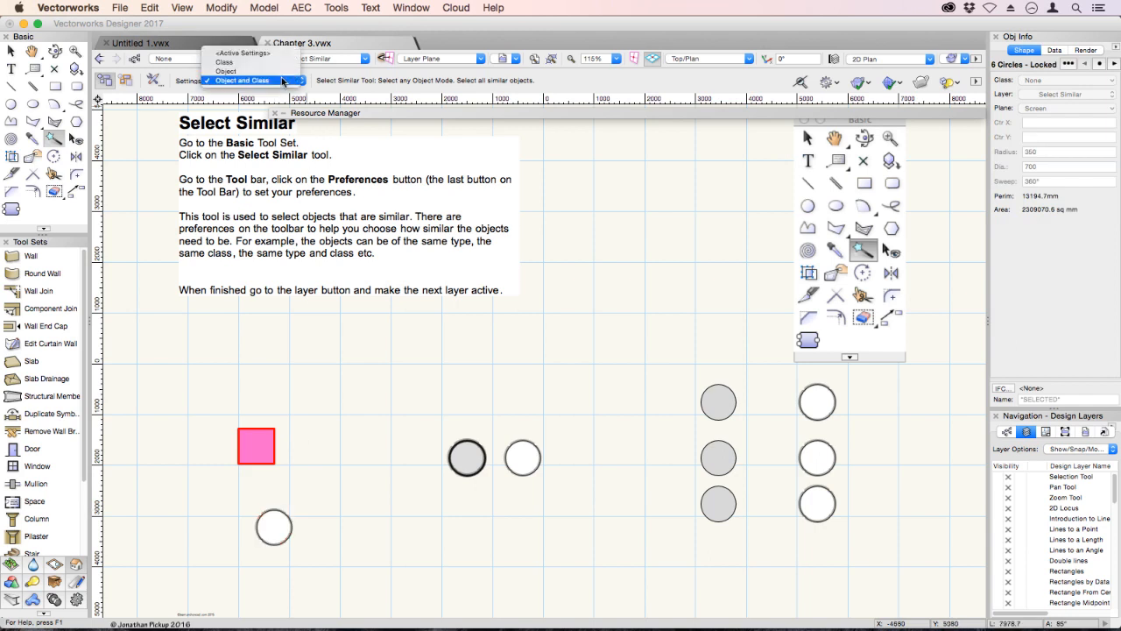
left_click(224, 62)
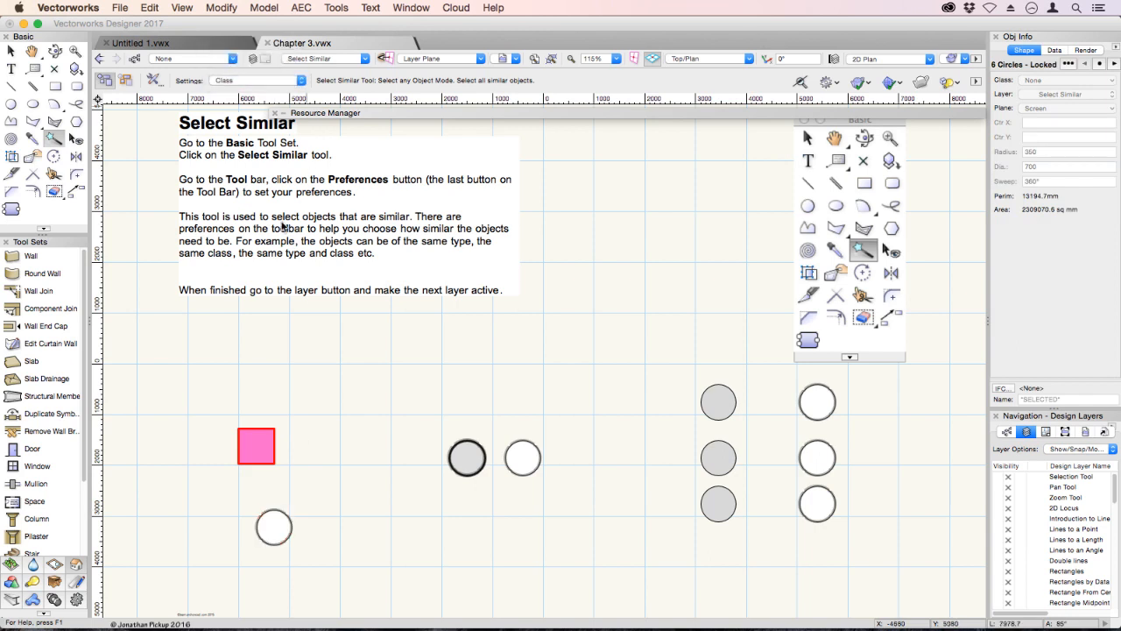
left_click(274, 541)
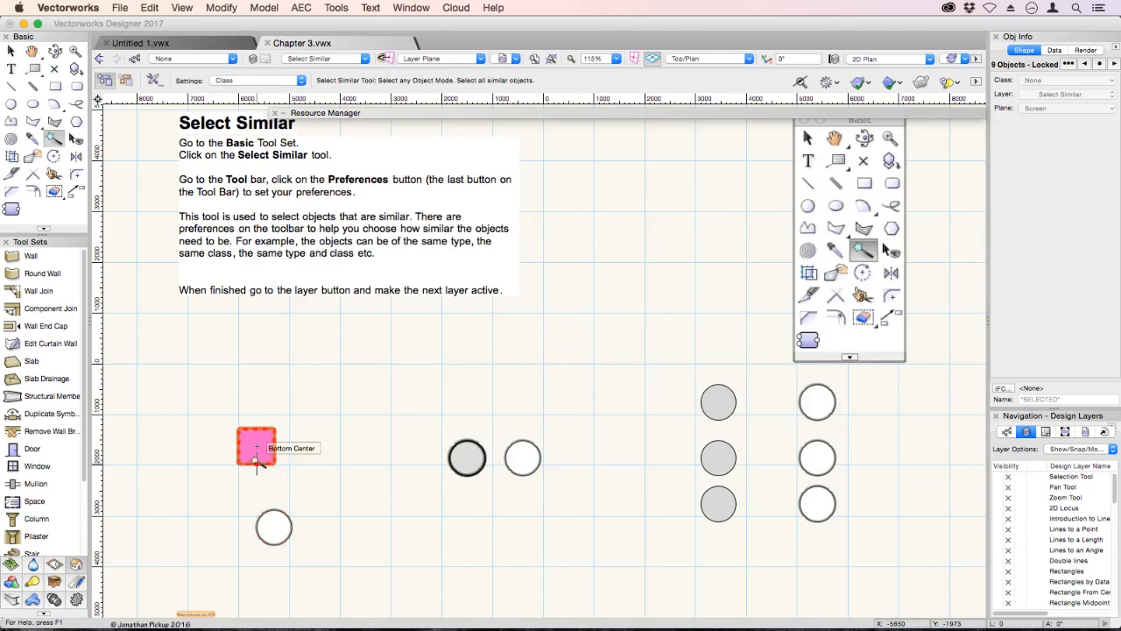
left_click(230, 81)
left_click(226, 89)
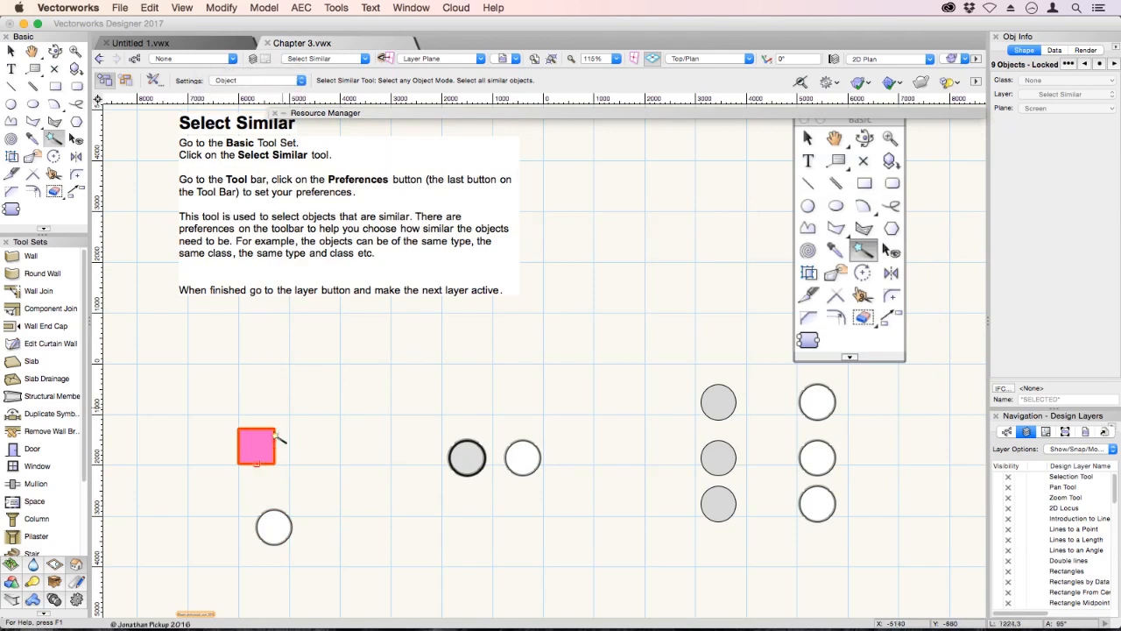
left_click(274, 526)
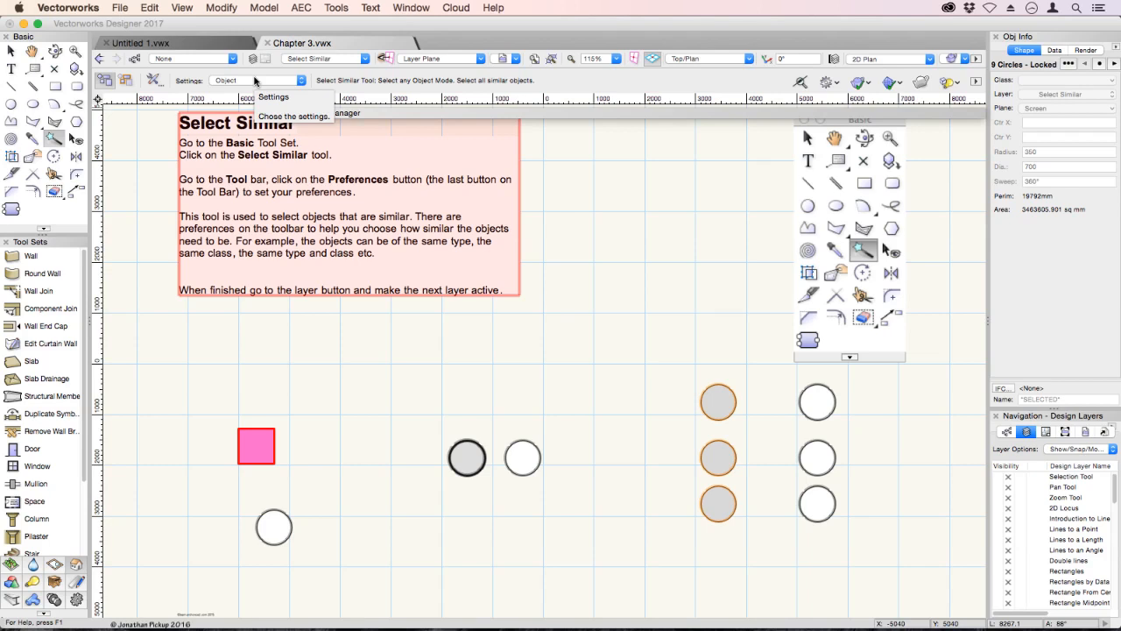
Step: Make the Attribute Mapping design layer active and switch back to the Fundamentals workspace
left_click(297, 59)
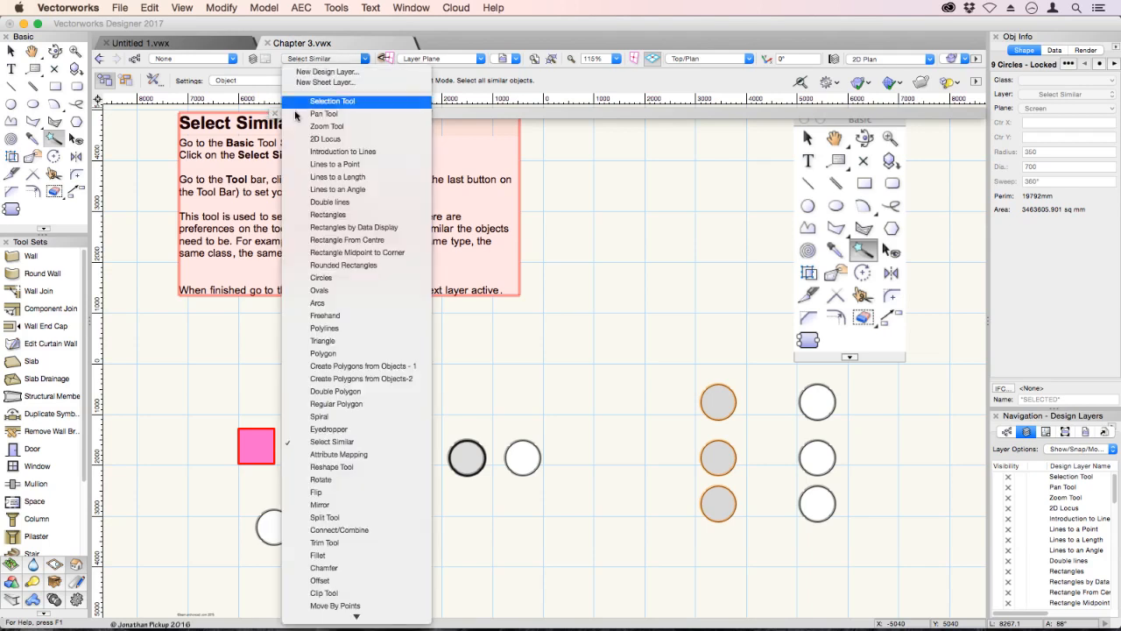
left_click(321, 454)
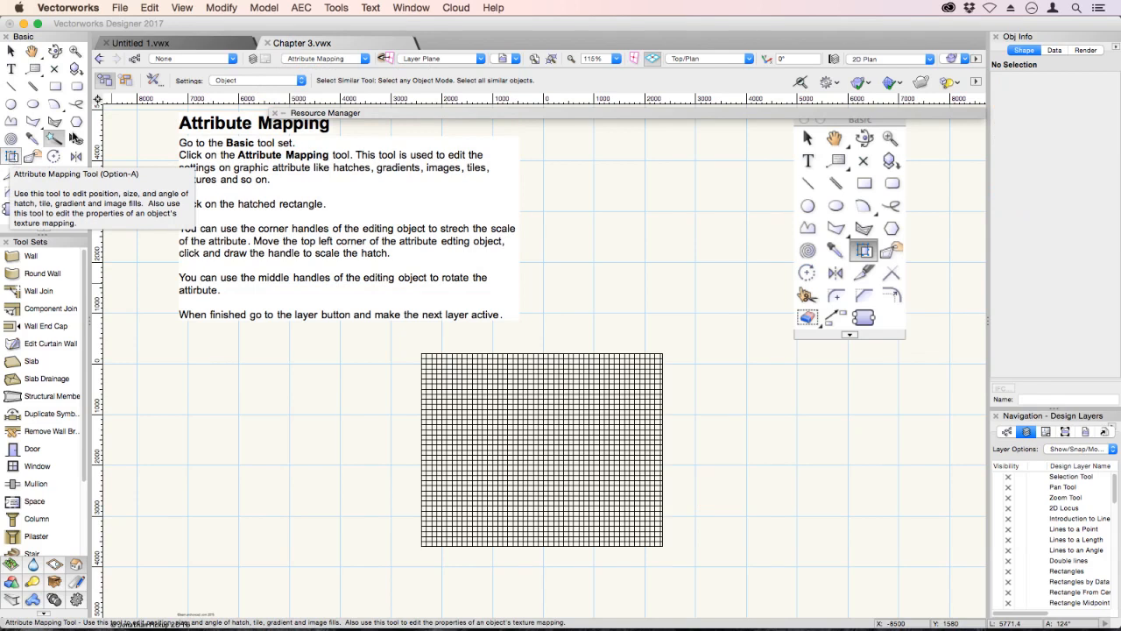
left_click(334, 9)
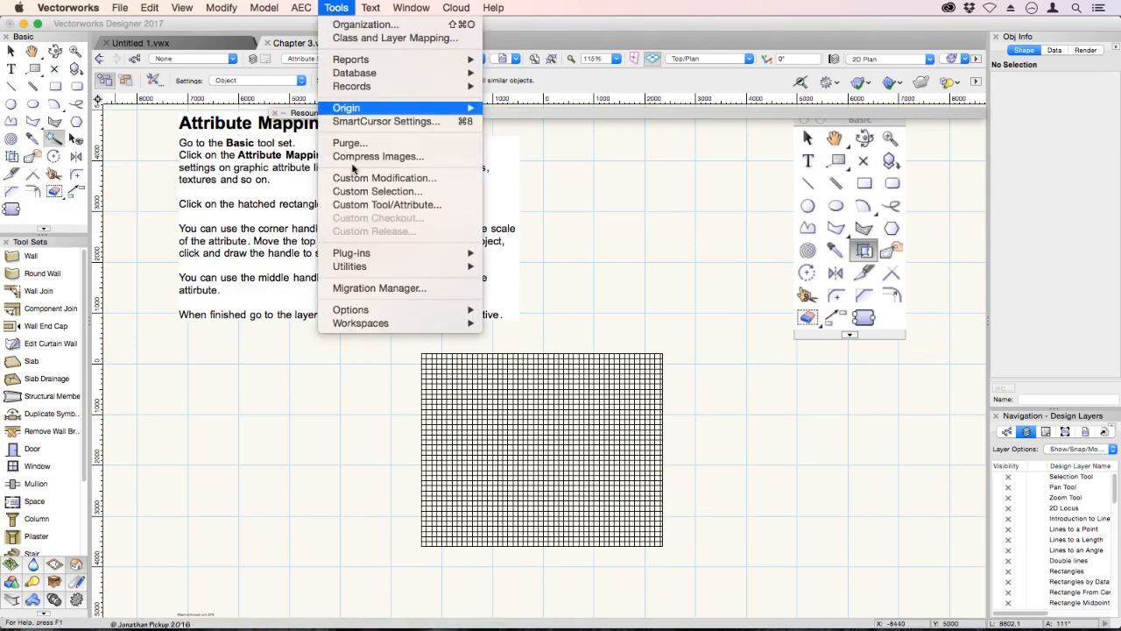
mouse_move(395, 330)
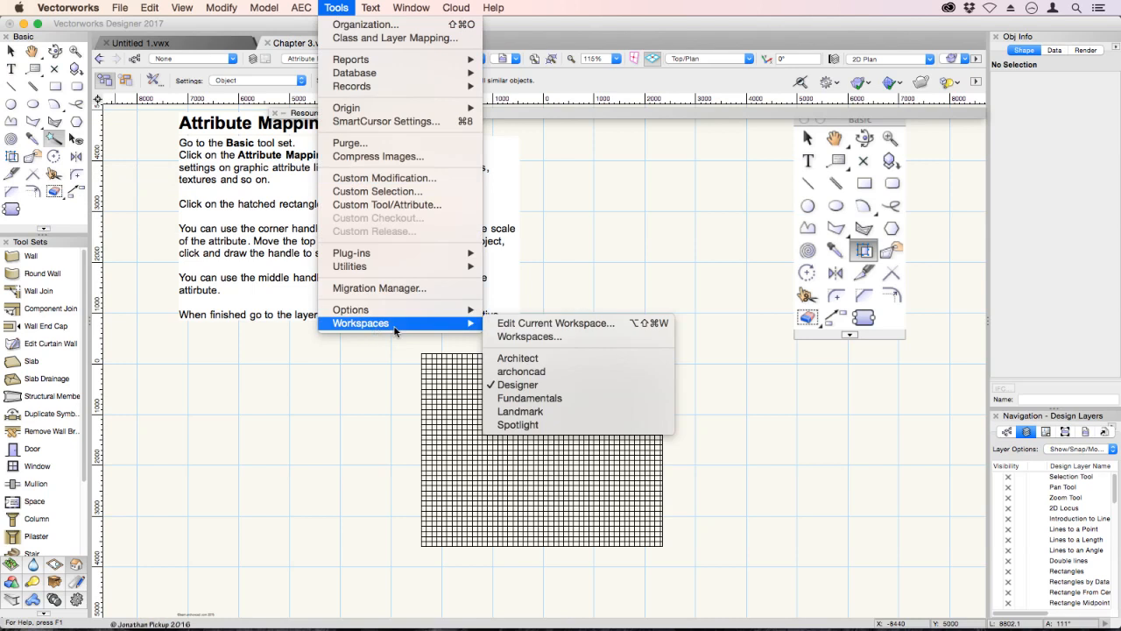
left_click(518, 398)
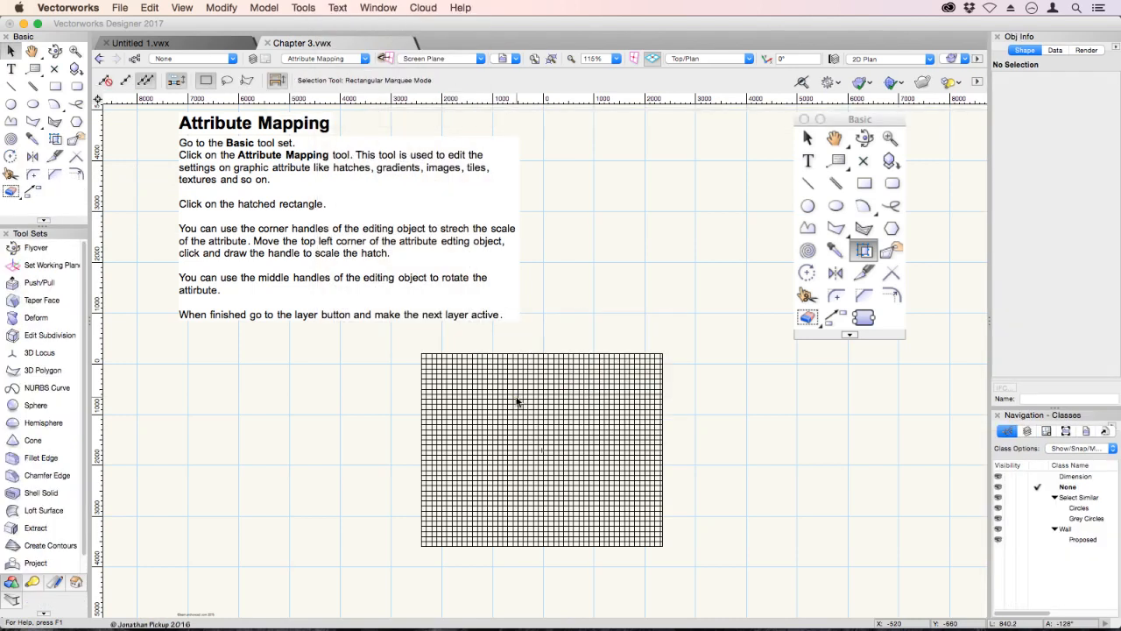
Step: With the Attribute Mapping tool, enlarge the rectangle's hatch mapping to about 2685 mm per side and rotate it to about 315°
left_click(54, 145)
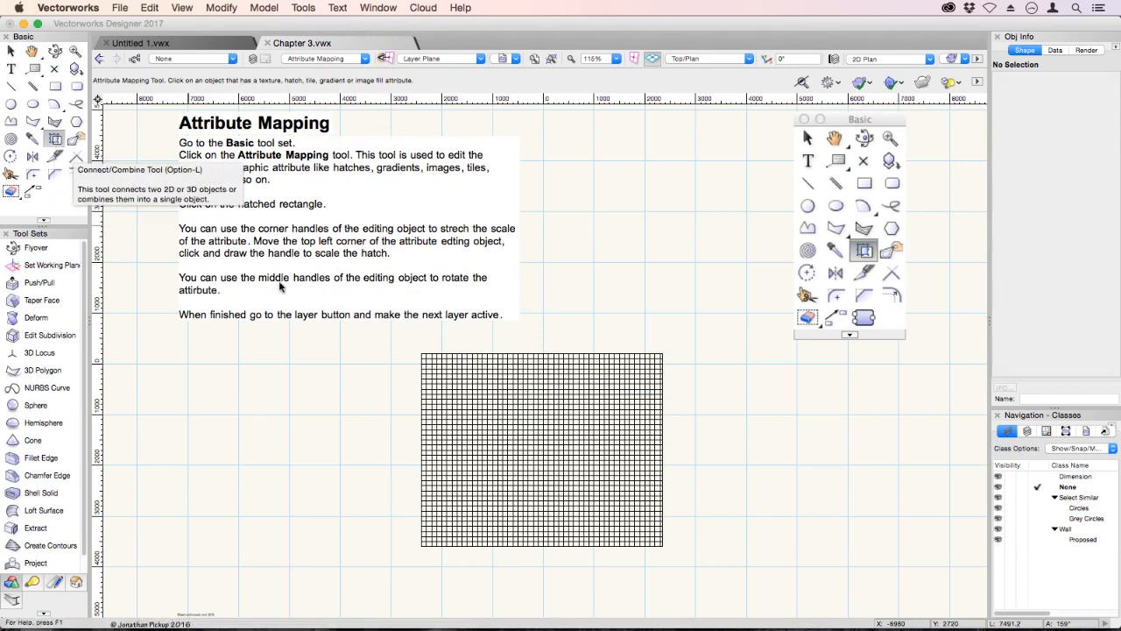
left_click(461, 390)
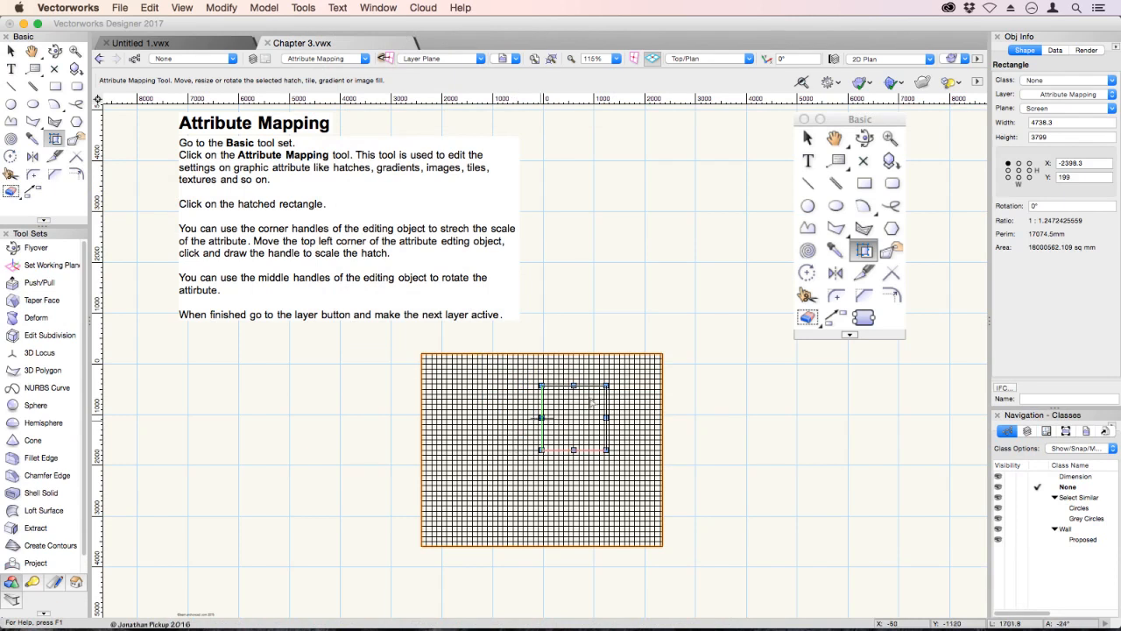
left_click_drag(605, 383, 677, 313)
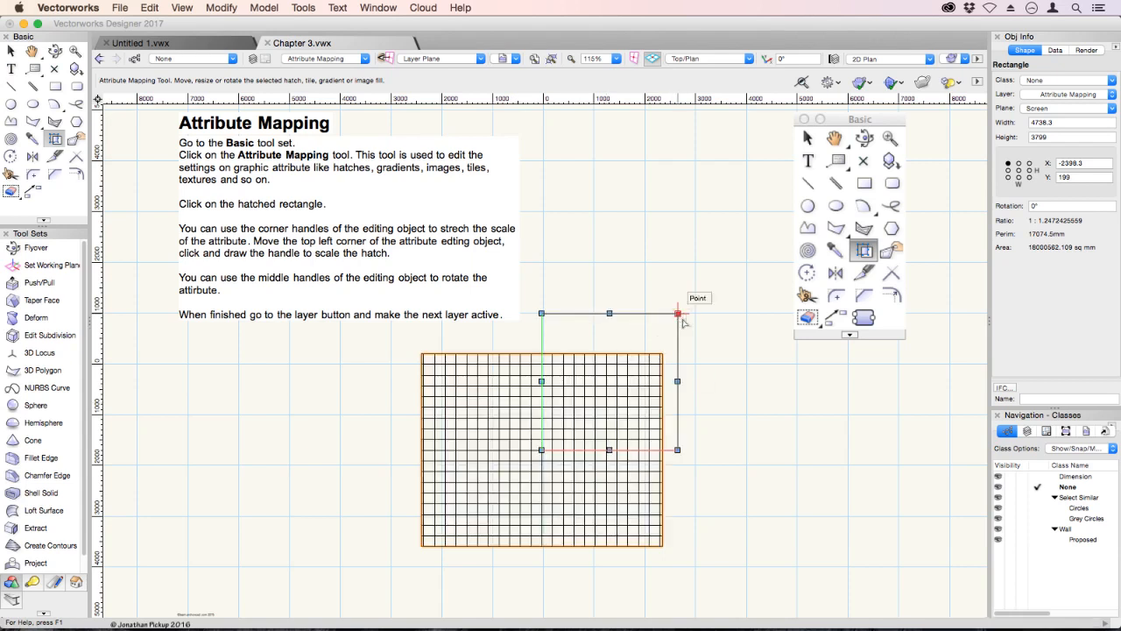
left_click(678, 381)
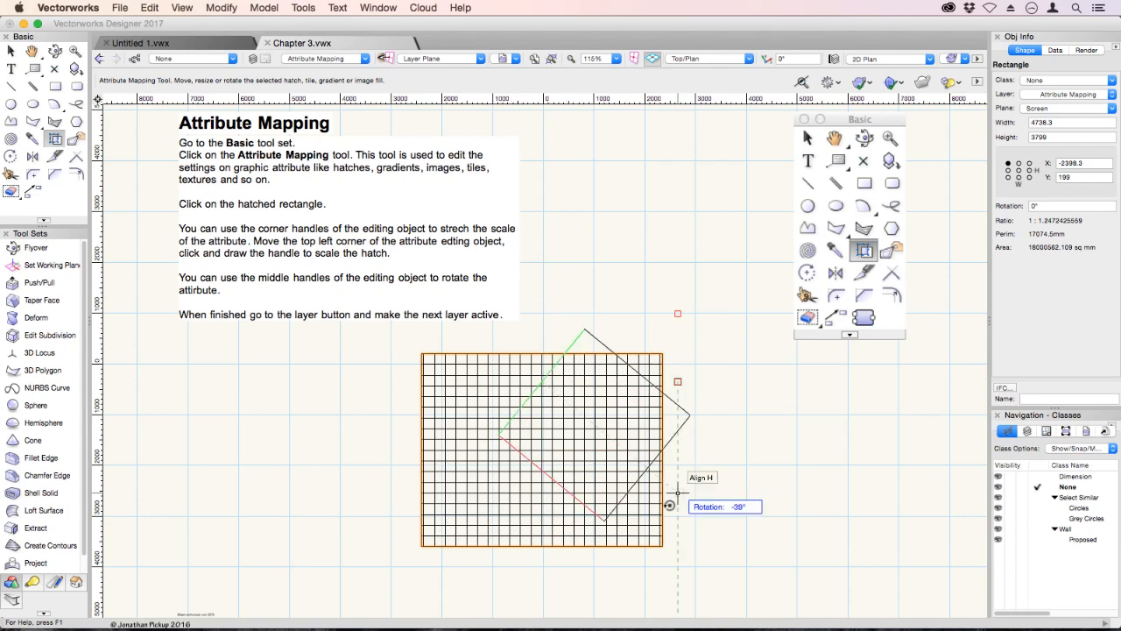
left_click(723, 565)
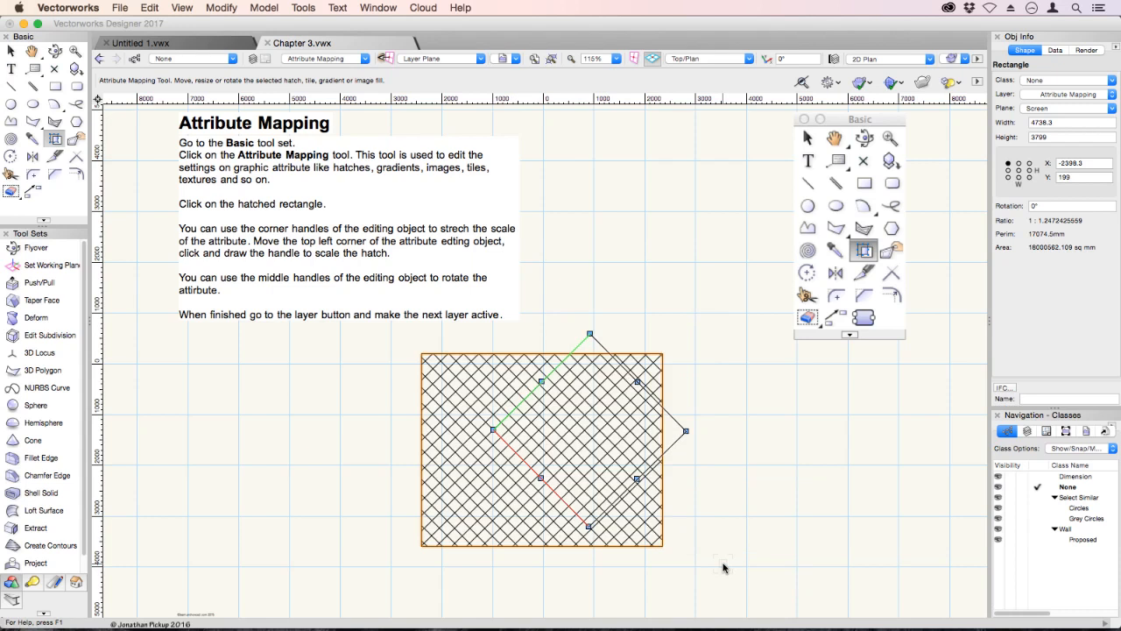
Step: Show the Attributes palette and open the fill hatch settings of the rectangle
left_click(378, 7)
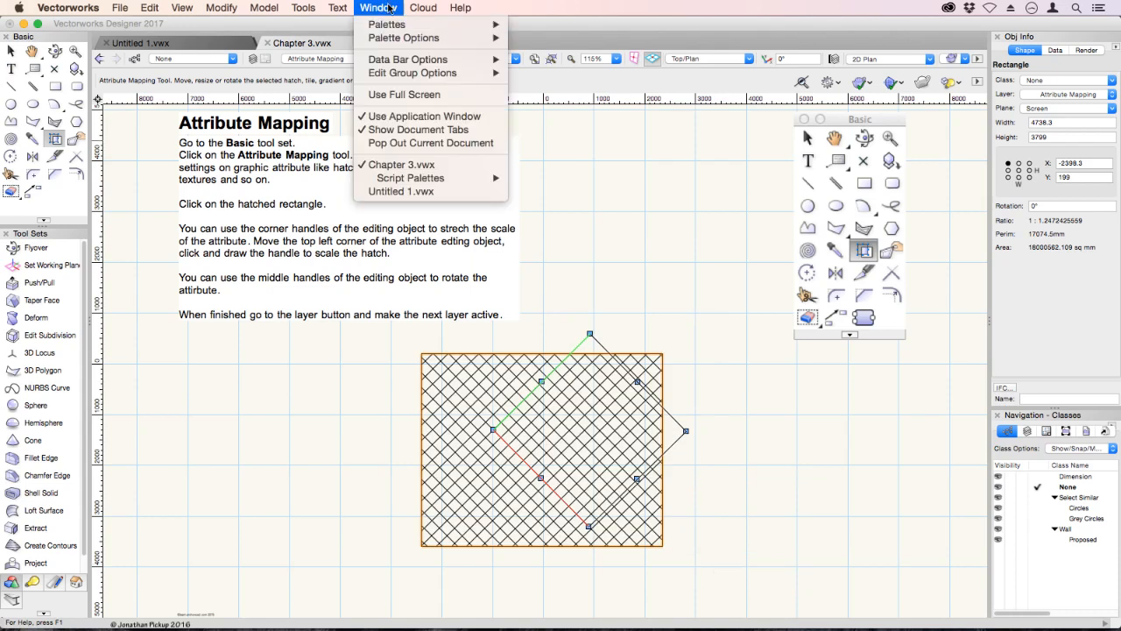
mouse_move(420, 25)
left_click(532, 44)
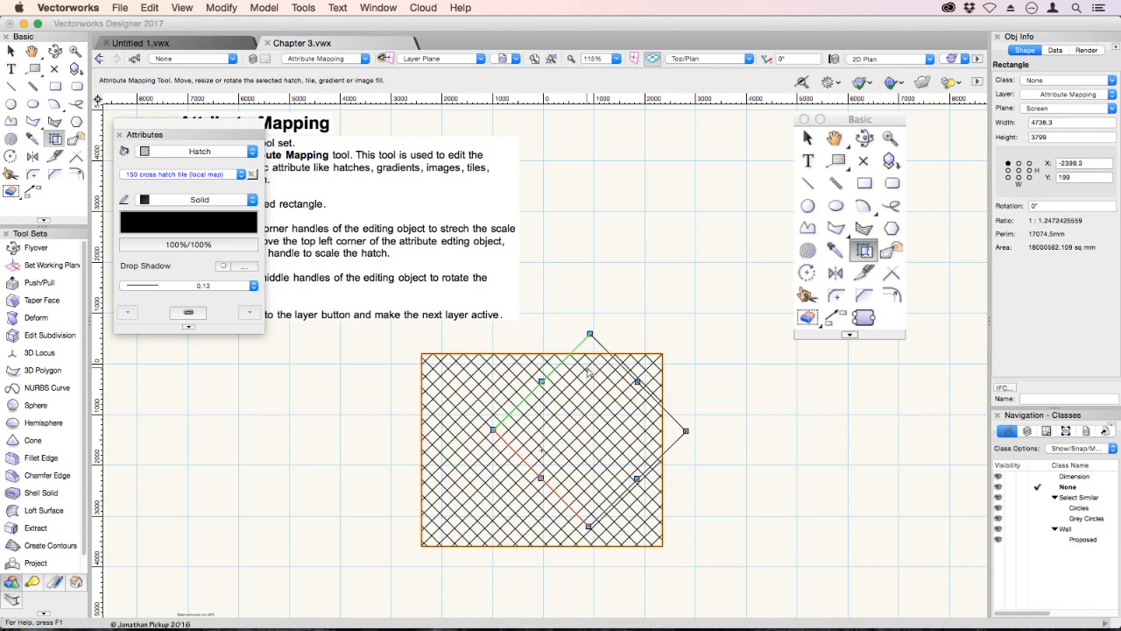
left_click(252, 176)
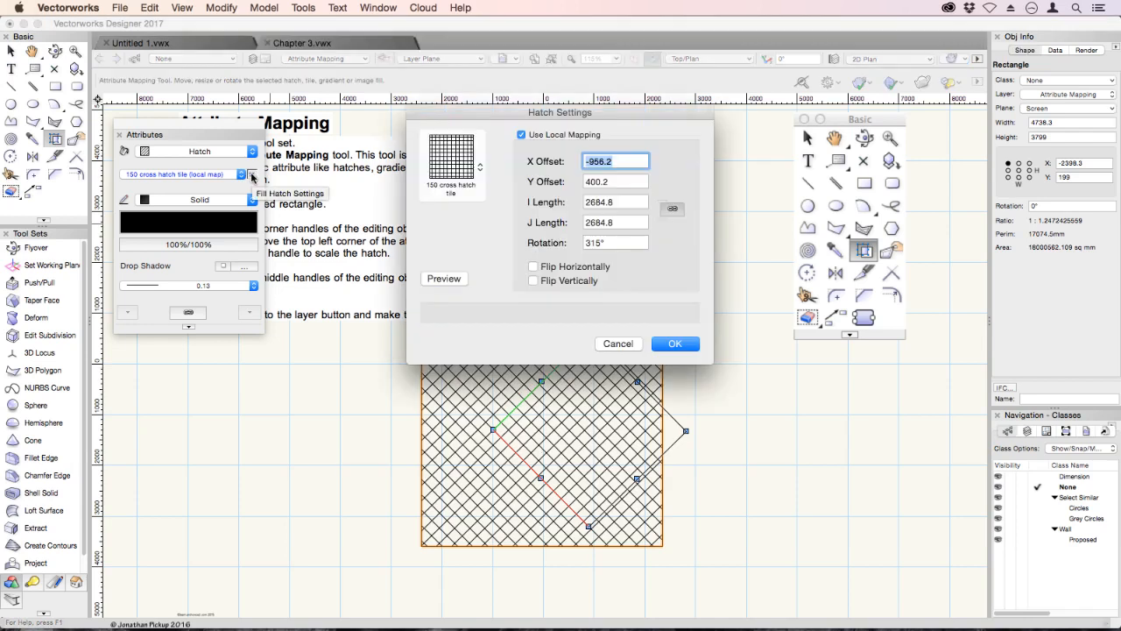
Step: Turn off local mapping for the rectangle's hatch and apply the change
mouse_move(537, 139)
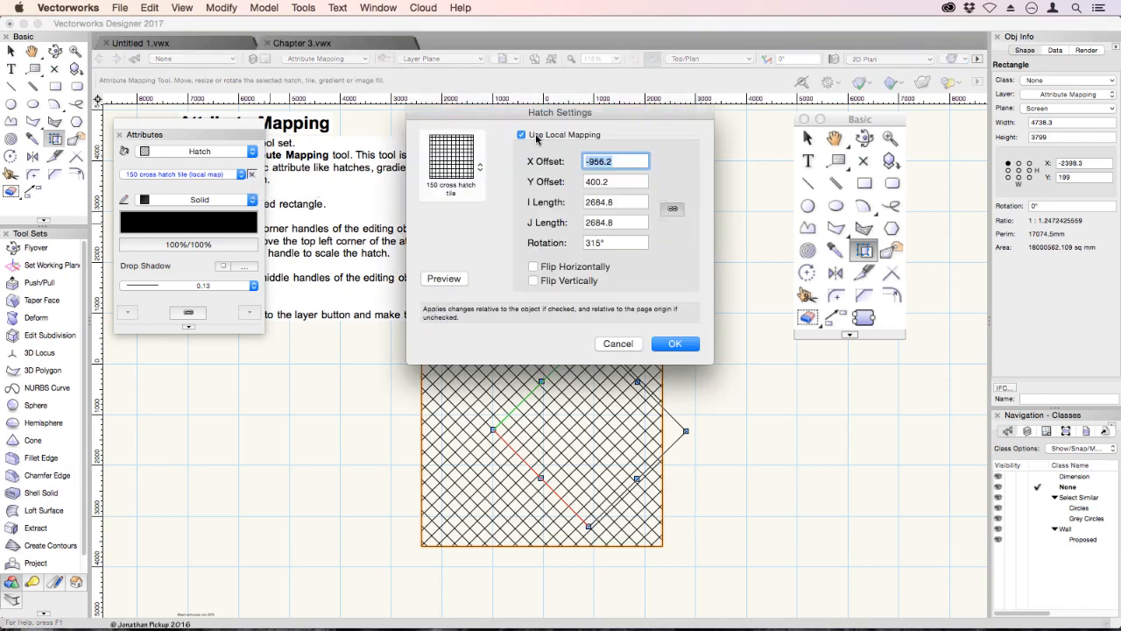
left_click(522, 136)
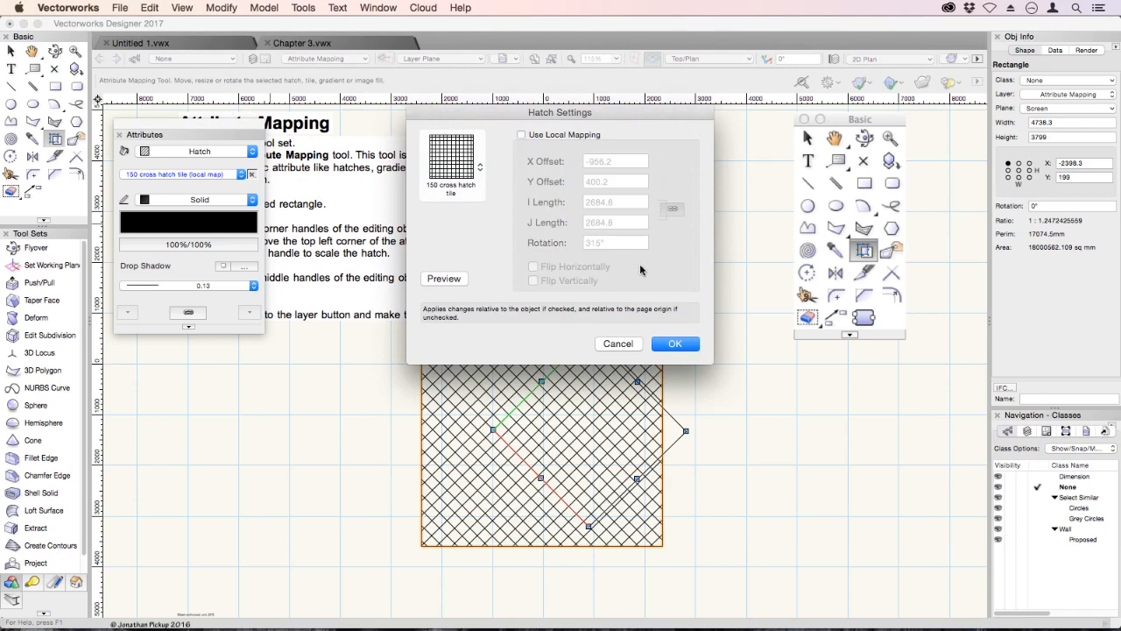
left_click(676, 343)
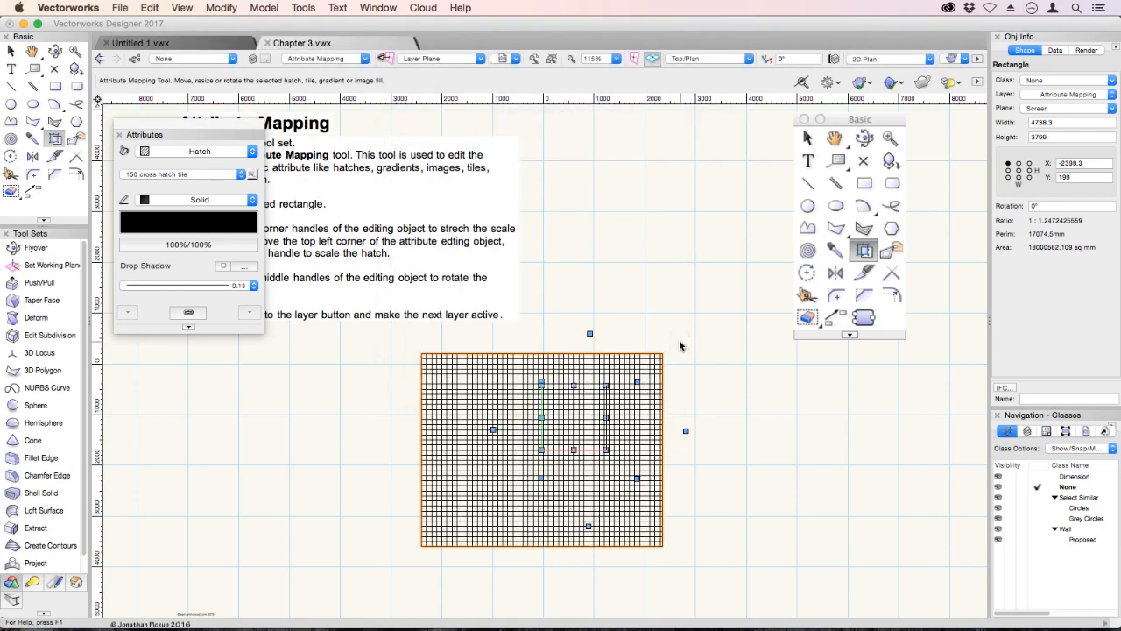
Step: Close the Attributes palette and make the Reshape Tool design layer active
left_click(119, 134)
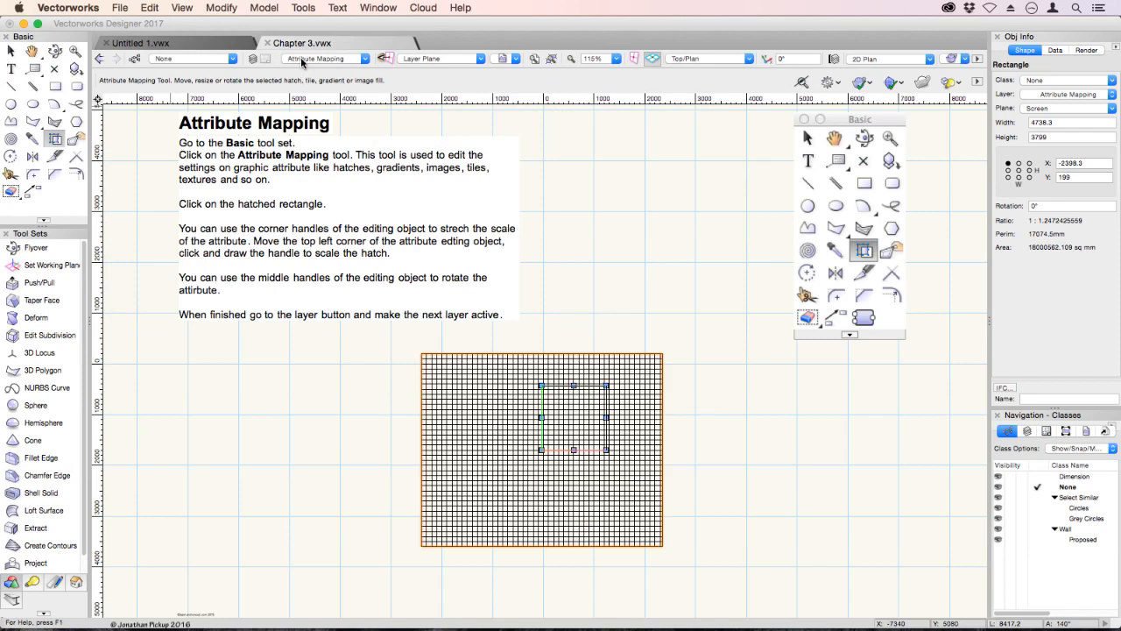
left_click(301, 61)
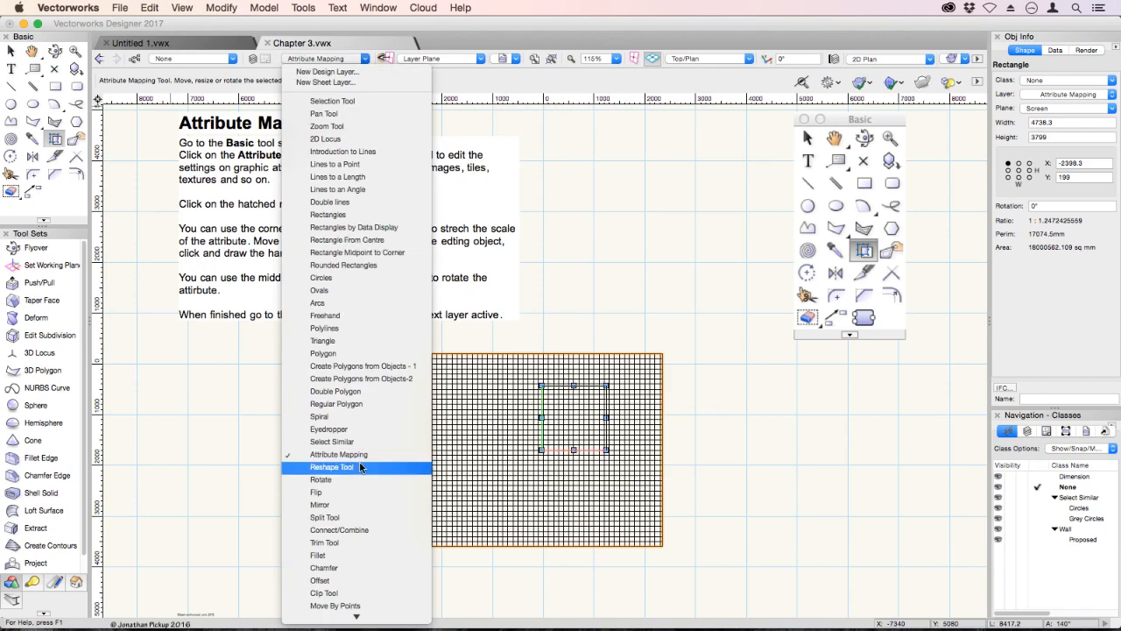
left_click(341, 465)
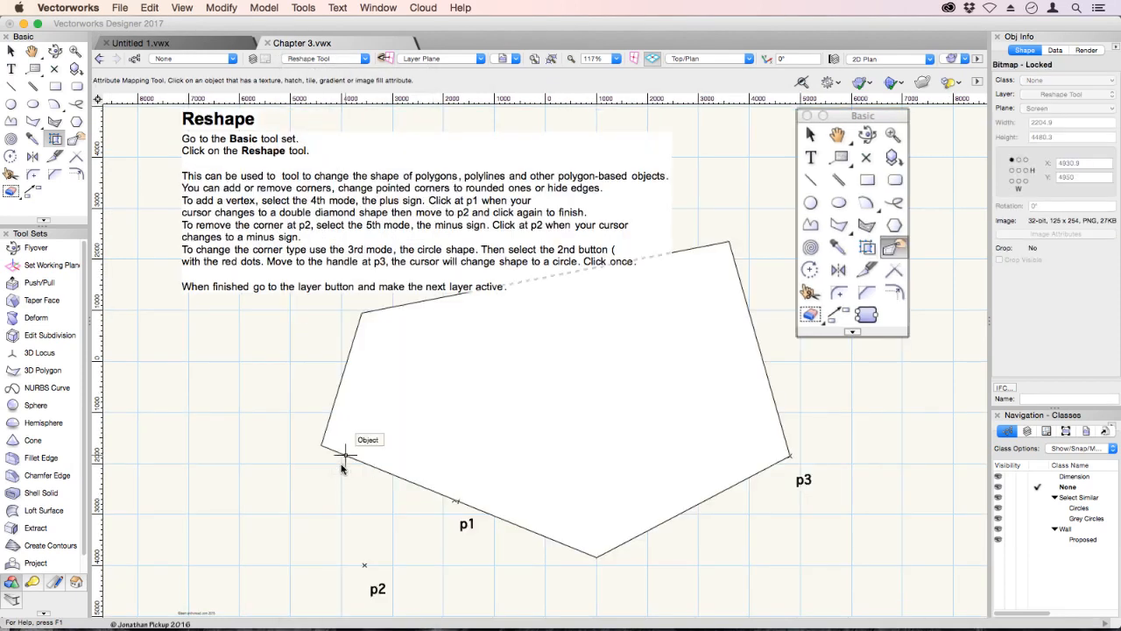
Step: With the Reshape tool, move the polygon's lower-left vertex up and inward to about X -3880
left_click(73, 140)
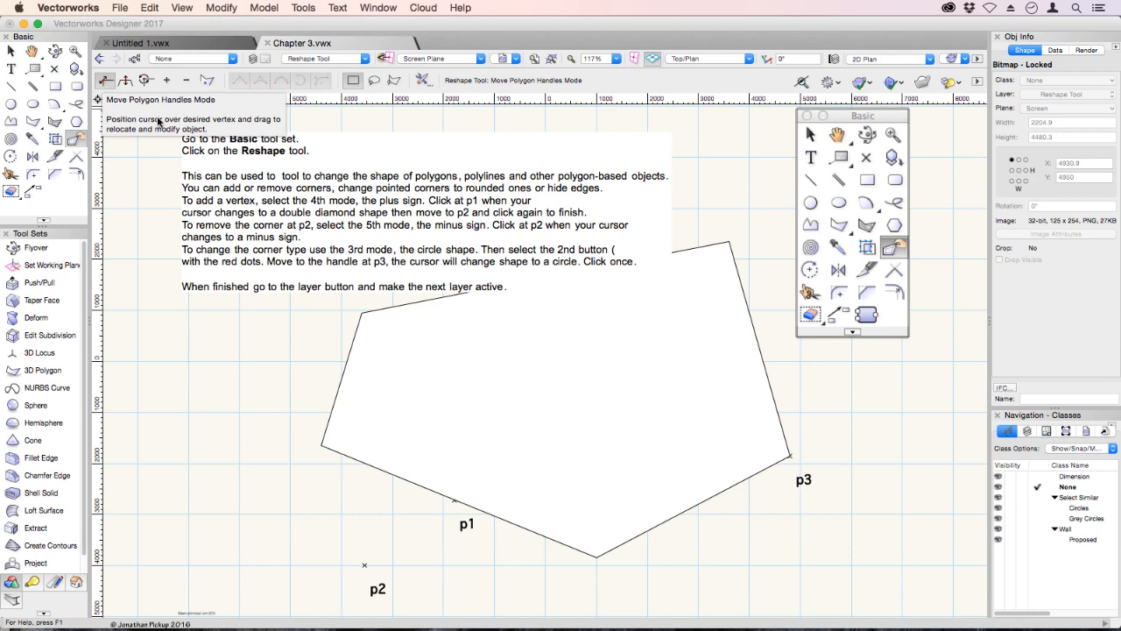
left_click(455, 381)
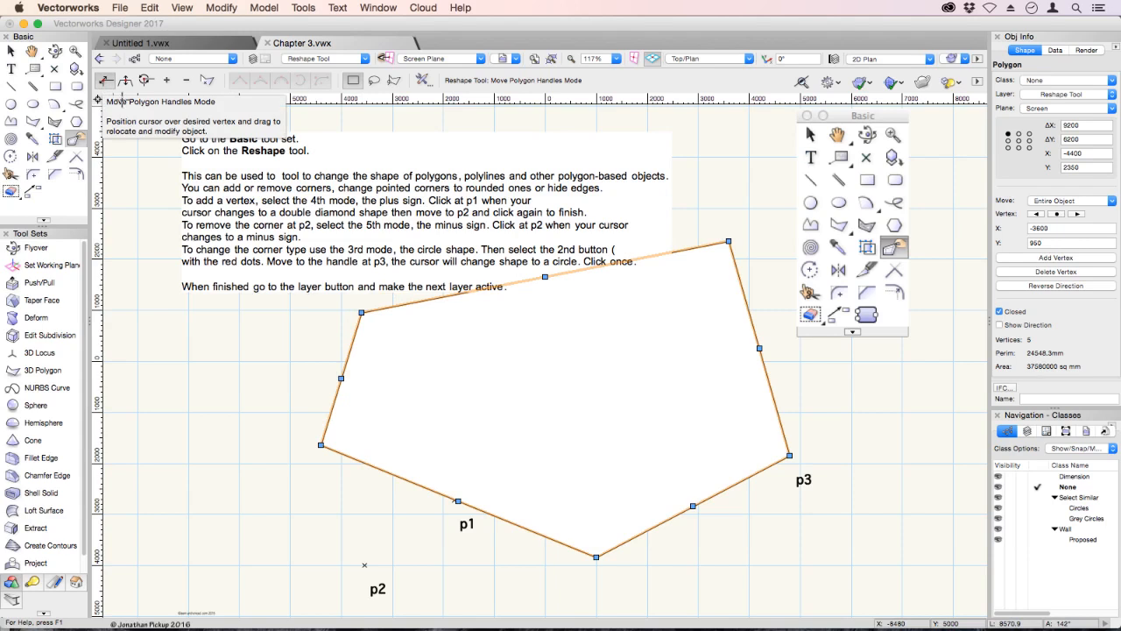
left_click_drag(322, 445, 321, 444)
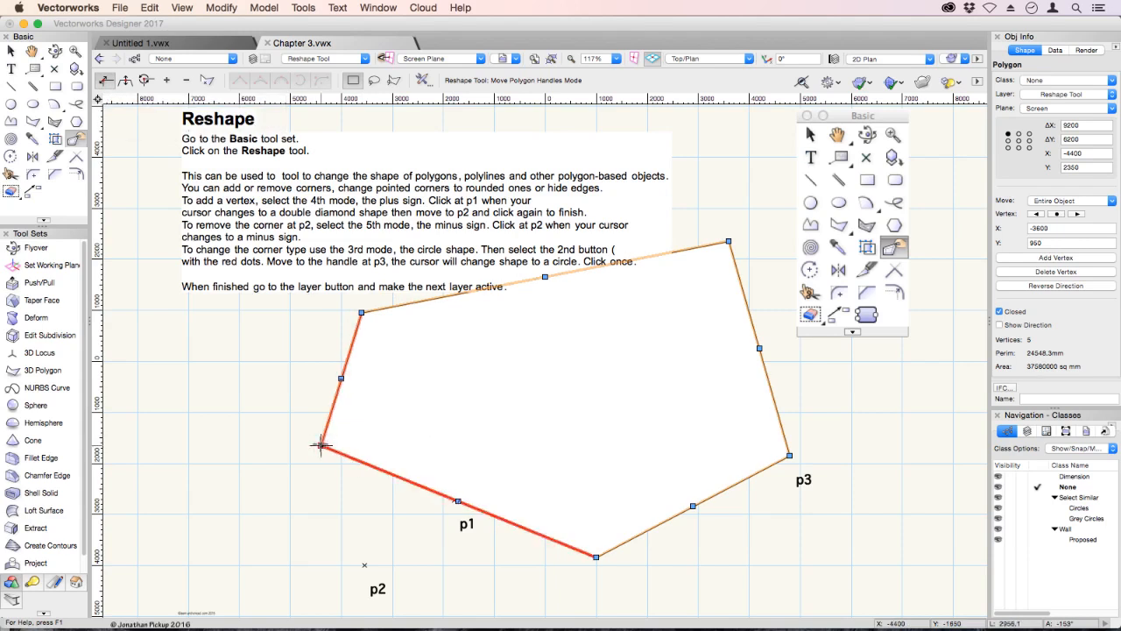
left_click_drag(321, 445, 347, 424)
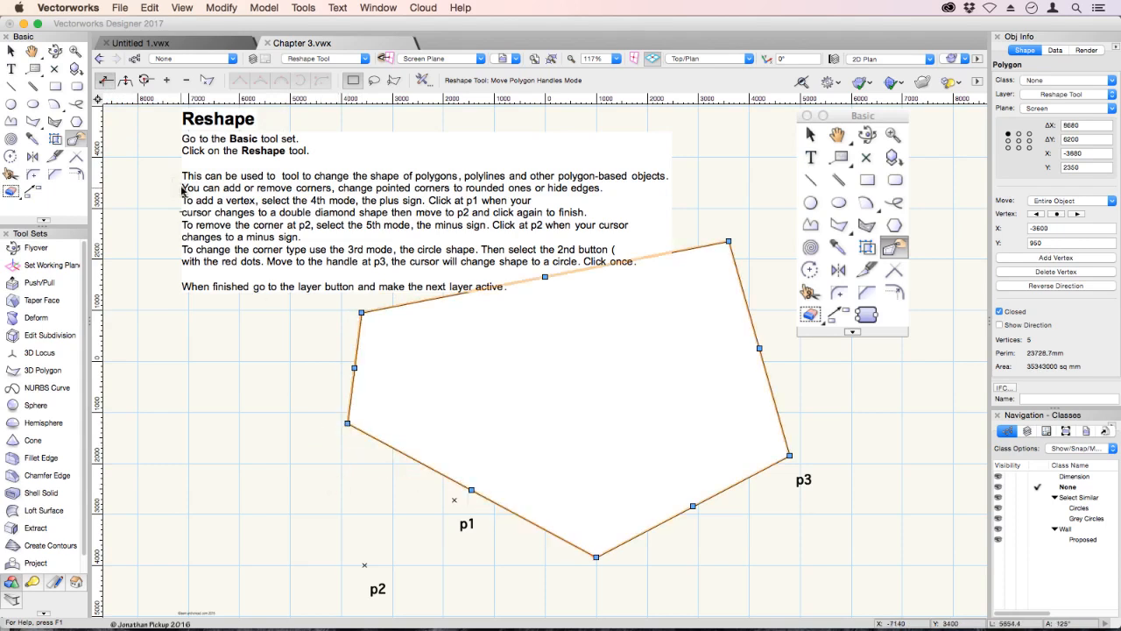
Step: Using Move Edges Parallel mode, move the polygon's lower-left edge outward until the polygon measures about 8823 by 6787 mm
left_click(126, 80)
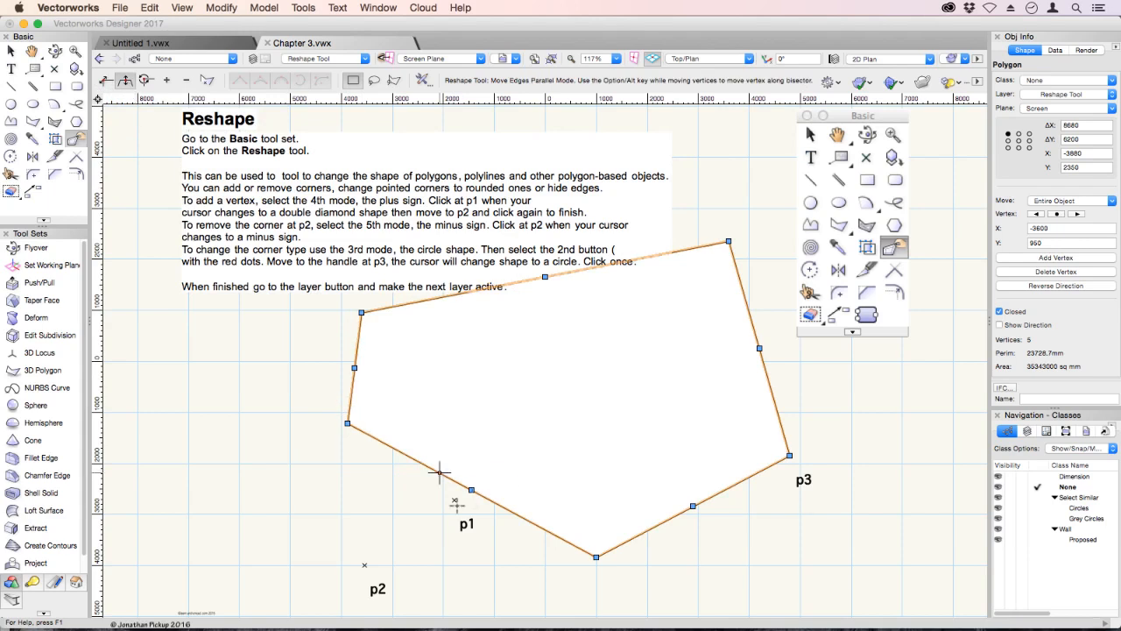
left_click(472, 490)
left_click_drag(471, 490, 386, 495)
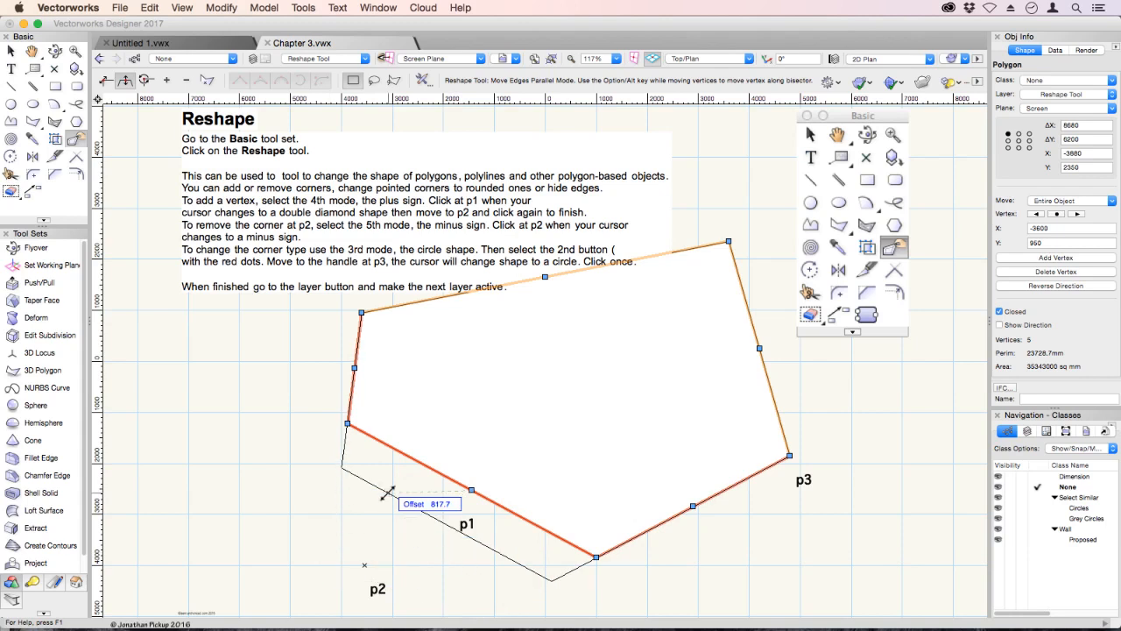
mouse_move(386, 495)
left_mouse_down()
mouse_move(337, 534)
mouse_move(403, 458)
mouse_move(455, 441)
mouse_move(347, 527)
mouse_move(381, 523)
mouse_move(388, 508)
left_mouse_up()
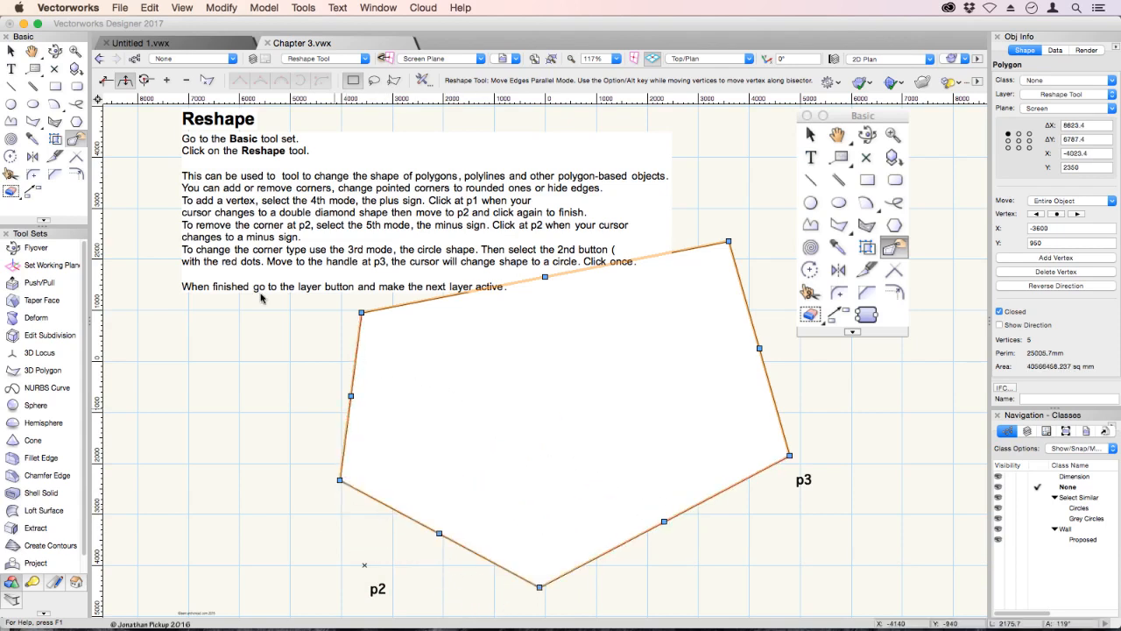
Step: Using Change Vertex mode, convert the polygon's upper-right corner and the corner at p3 to curved vertices
left_click(146, 80)
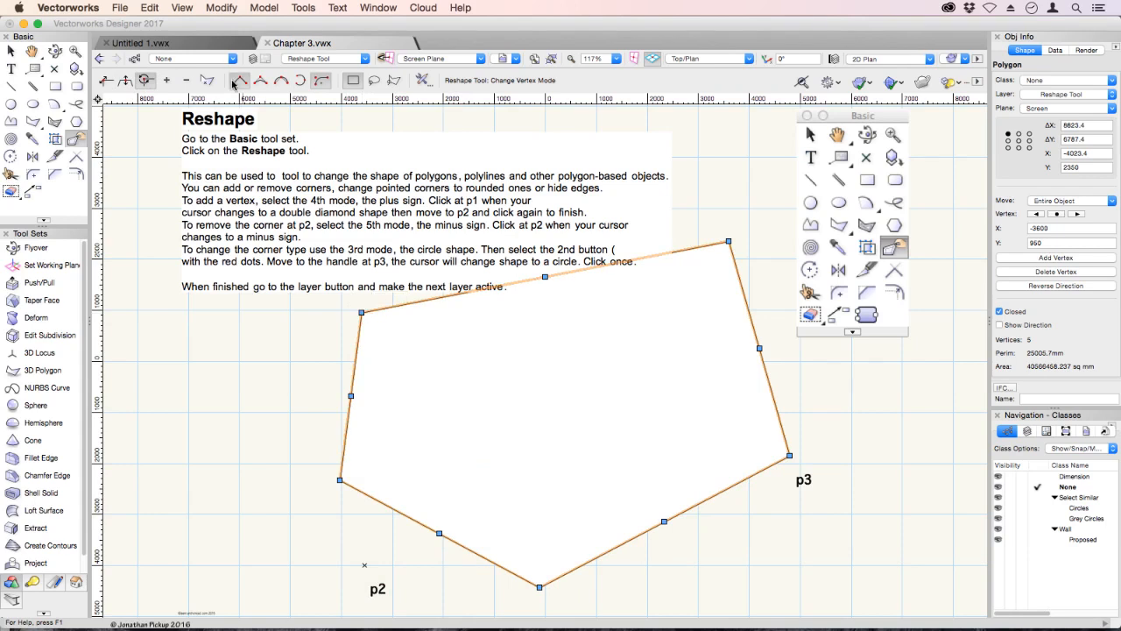
left_click(260, 81)
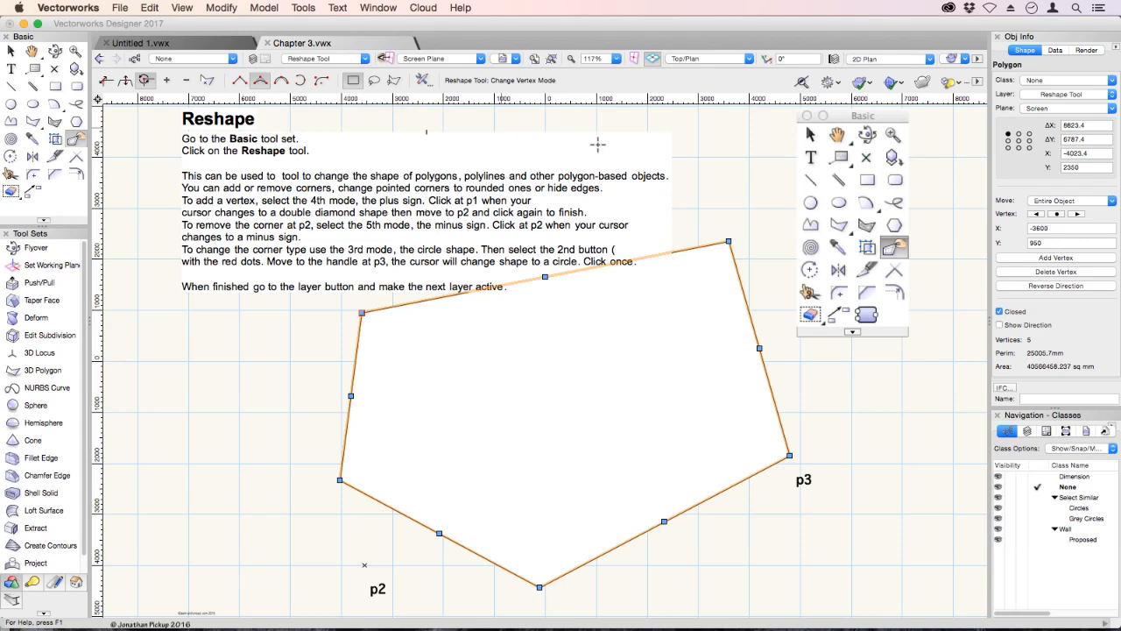
left_click(729, 241)
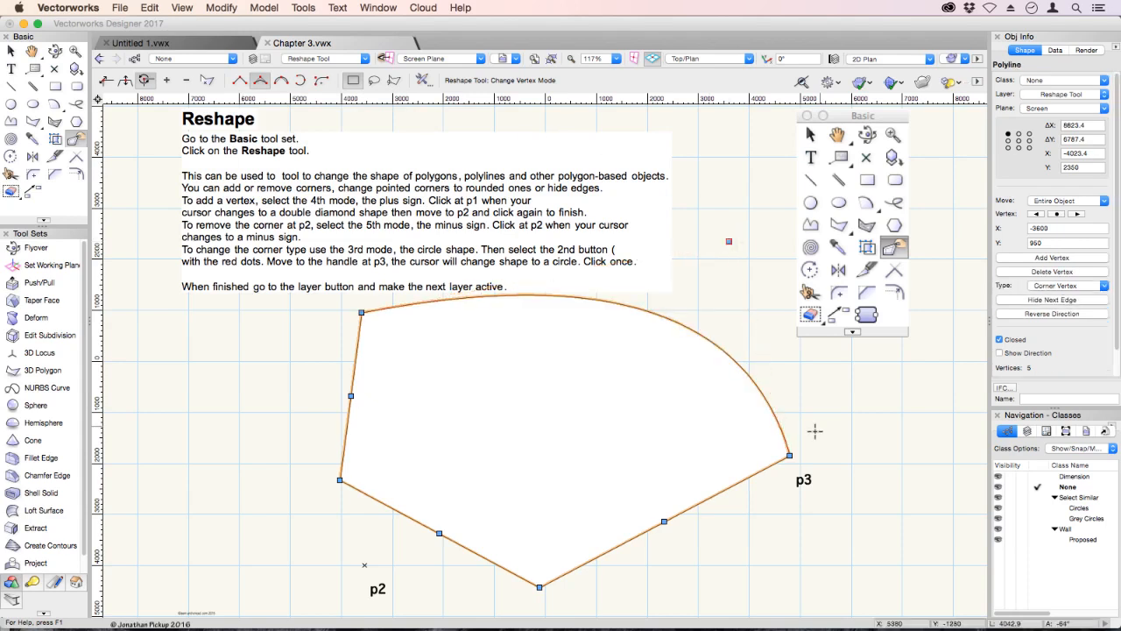
left_click(789, 456)
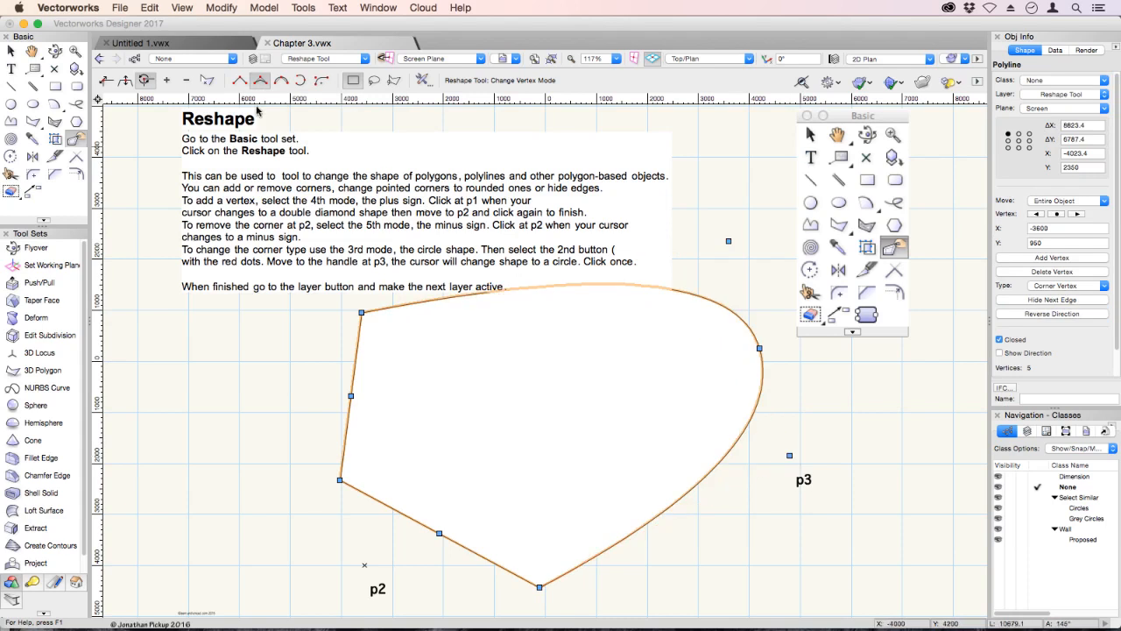
Step: Convert the two curved vertices back to corner points
left_click(239, 79)
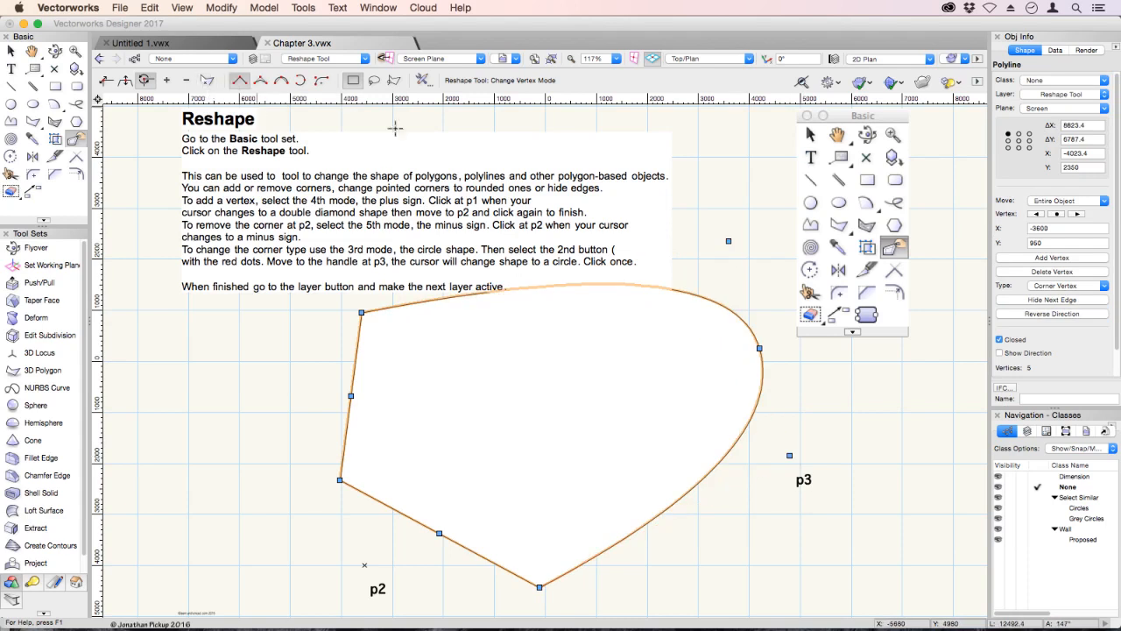
left_click(729, 241)
left_click(788, 456)
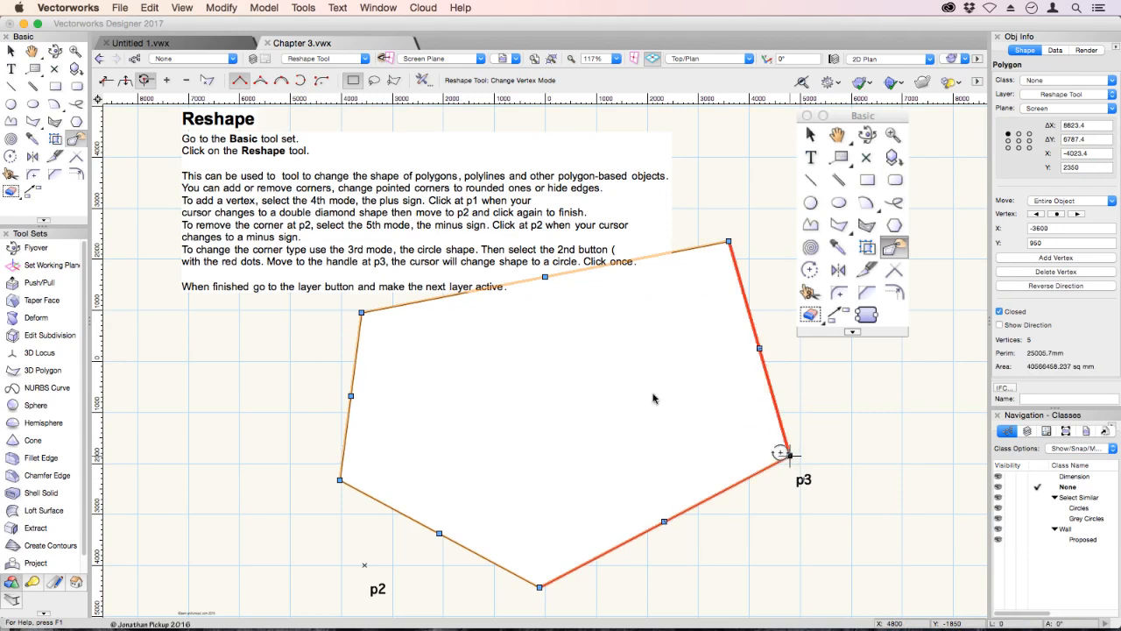
Step: Add a corner vertex at the midpoint of the polygon's left edge, placed inward at about X -2540, Y -860
left_click(165, 80)
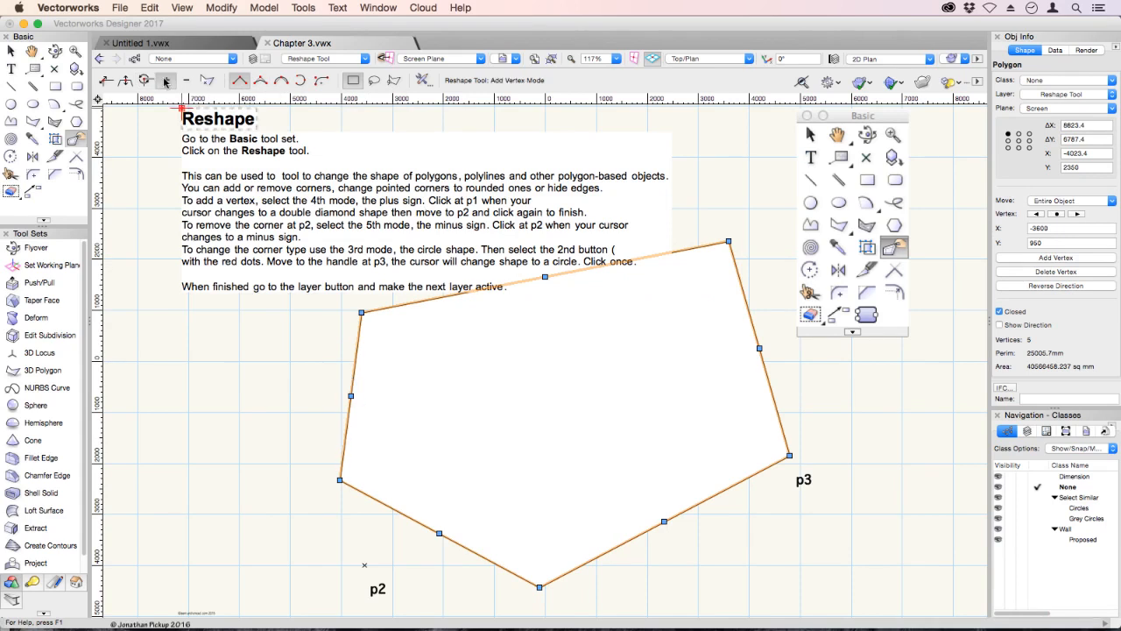
left_click(351, 395)
left_click(416, 404)
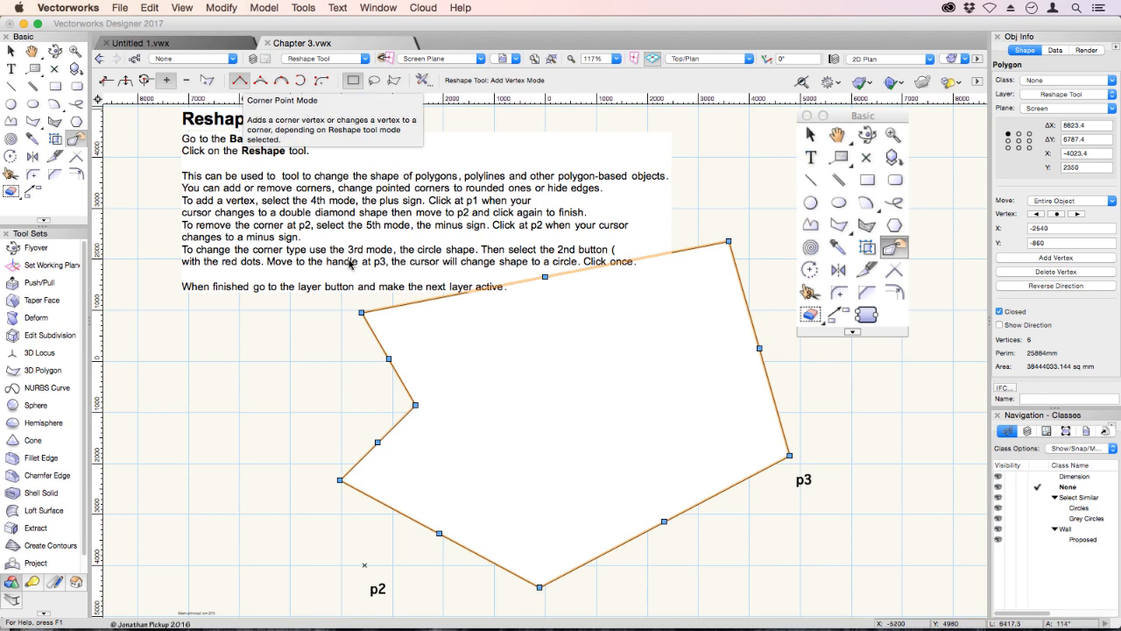
Step: Restart the Reshape tool and add vertices on both edges of the left notch, the lower one at about X -2860, Y -2080
key("x")
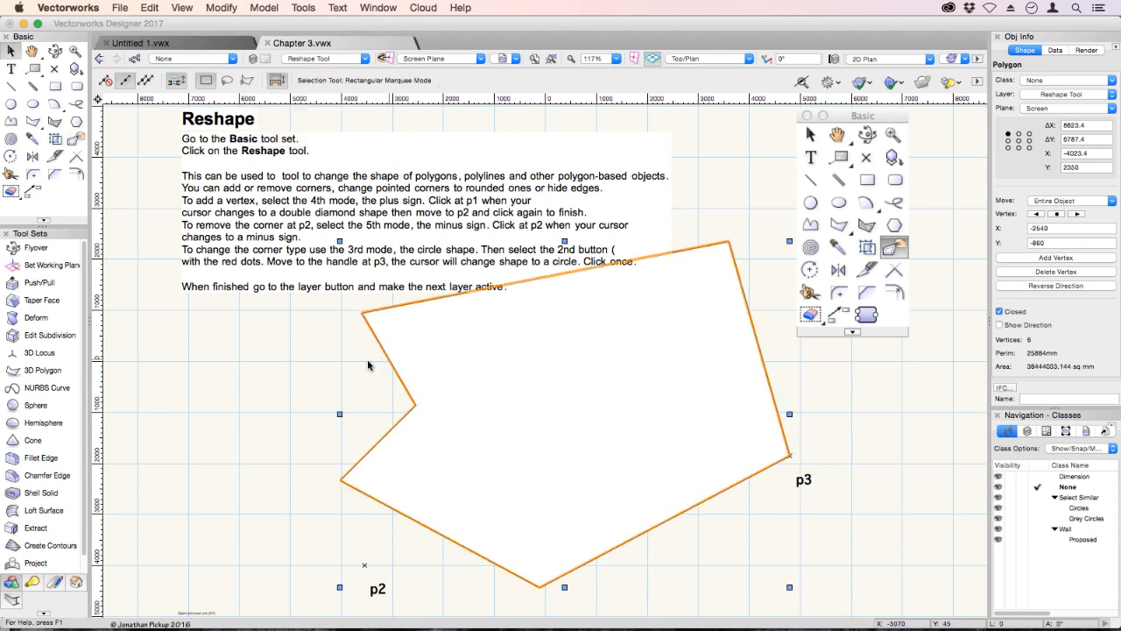
key("shift+r")
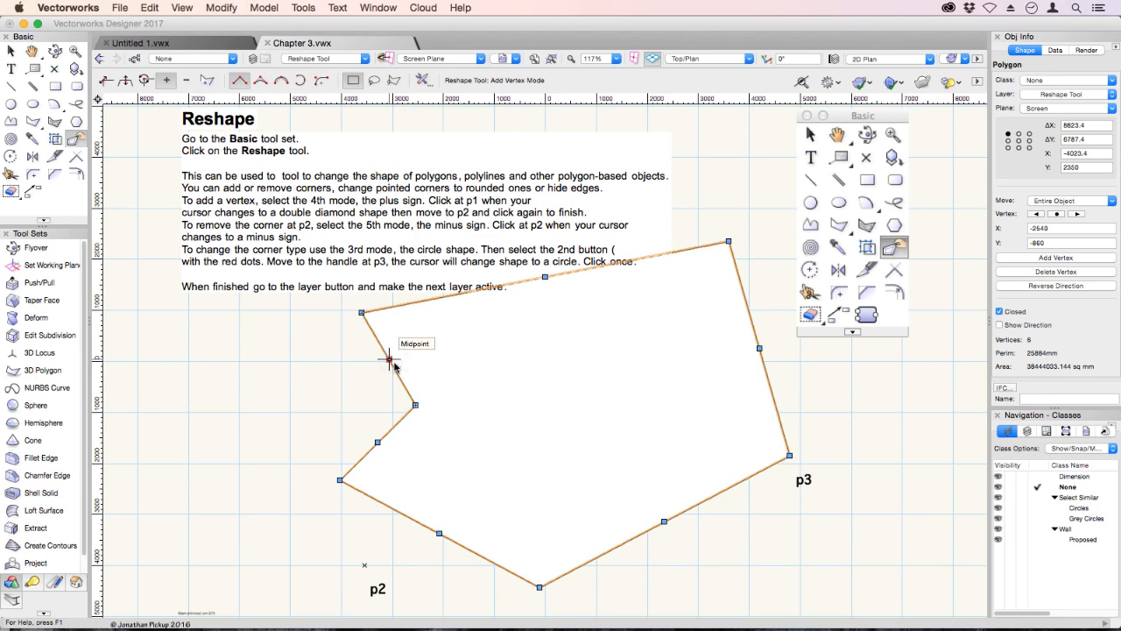
left_click_drag(390, 359, 348, 370)
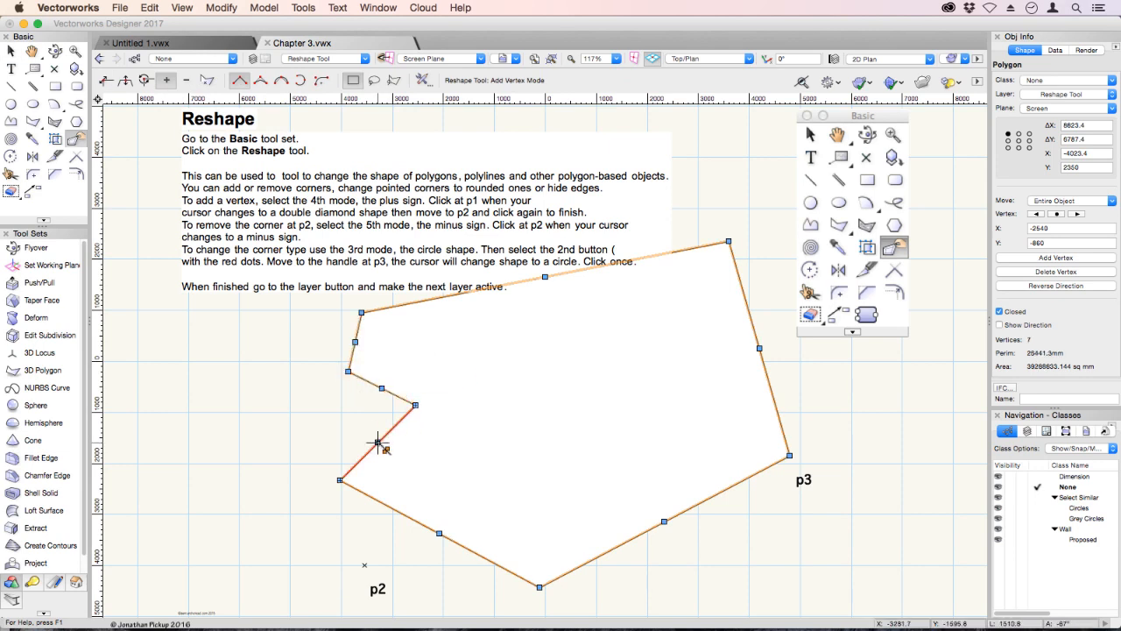
left_click_drag(377, 442, 399, 466)
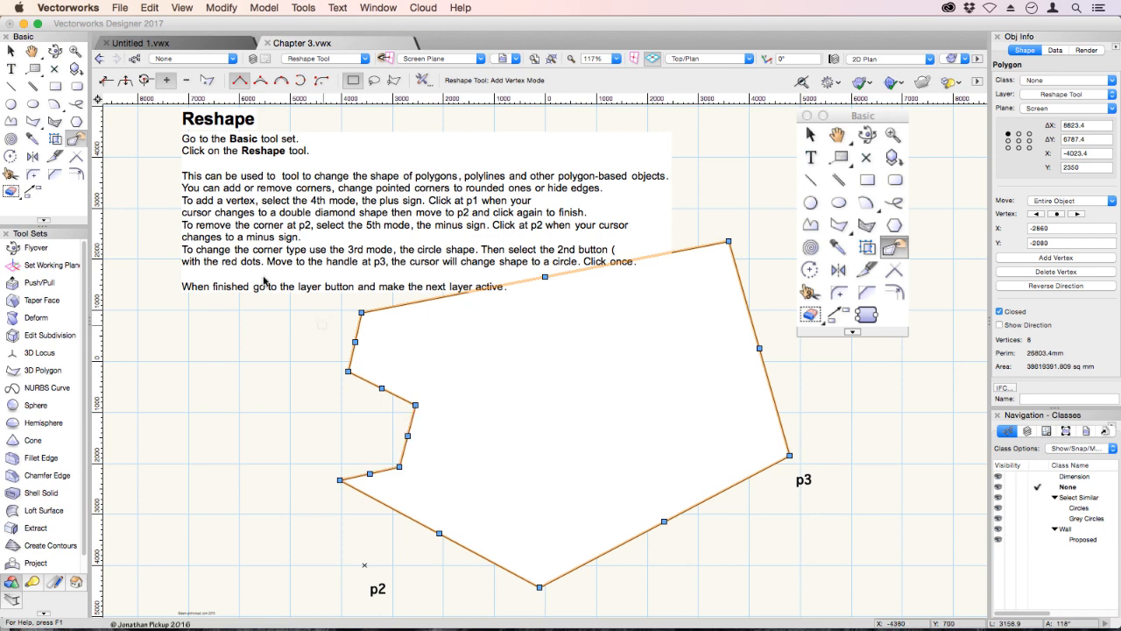
Step: Delete the three vertices that were added along the polygon's left side
left_click(187, 81)
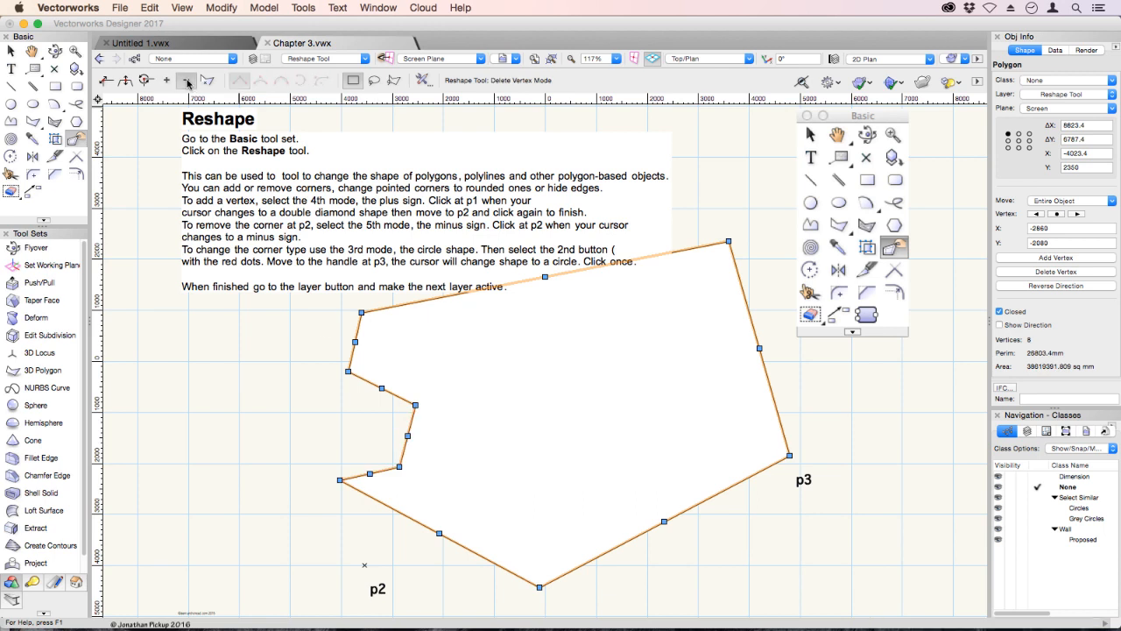
left_click(348, 371)
left_click(415, 405)
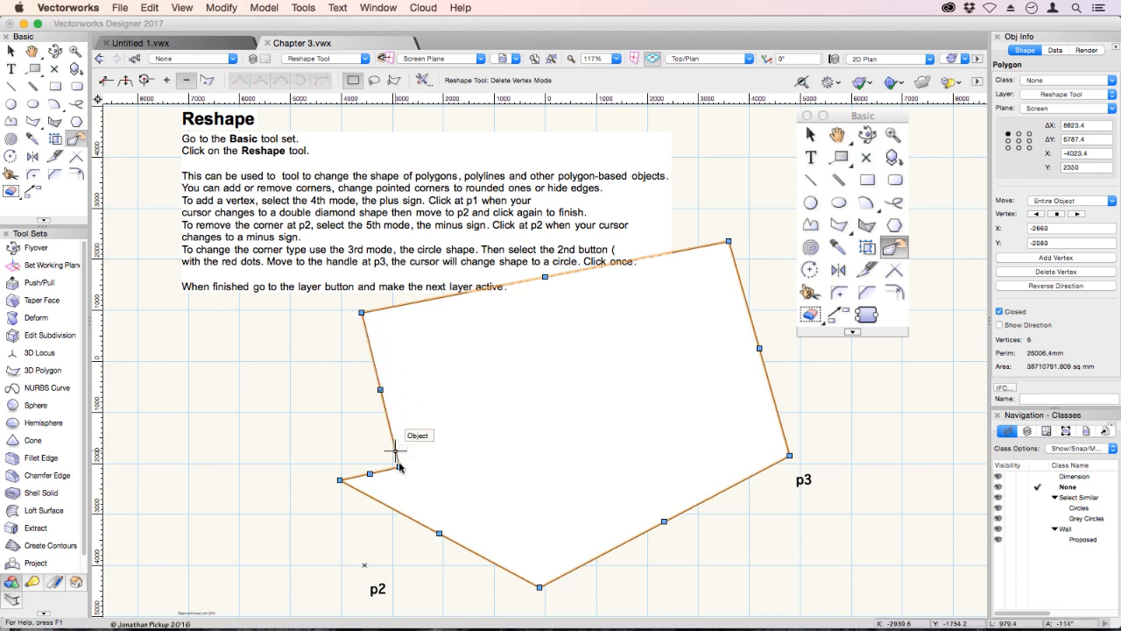
left_click(400, 466)
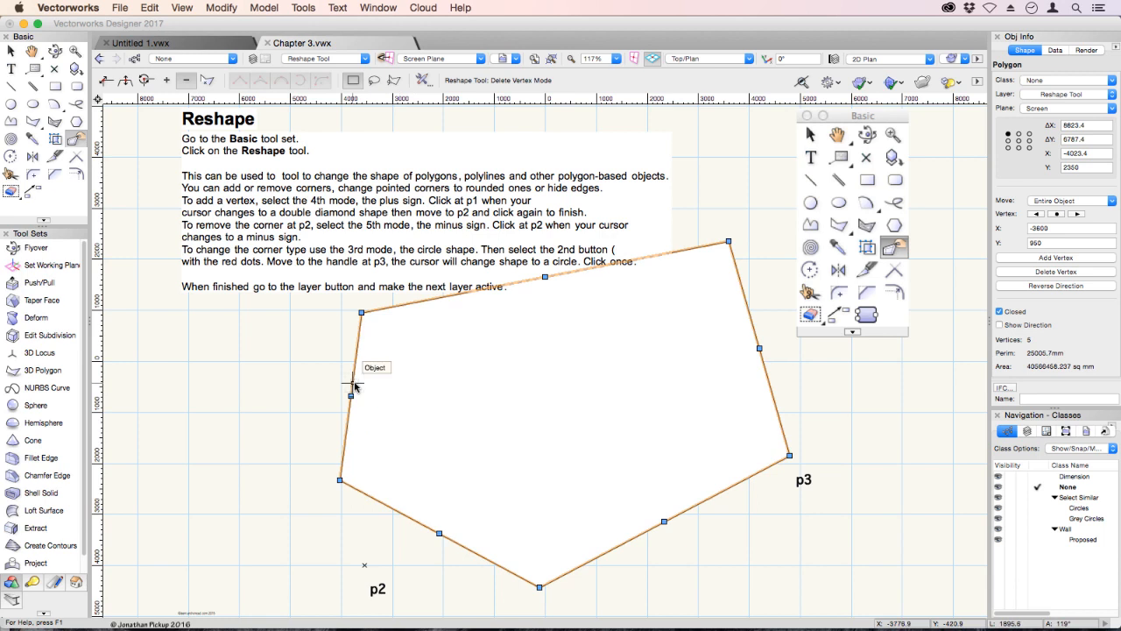
Step: Hide the polygon's left and lower-left edges with the Hide or Show Edges mode
left_click(207, 81)
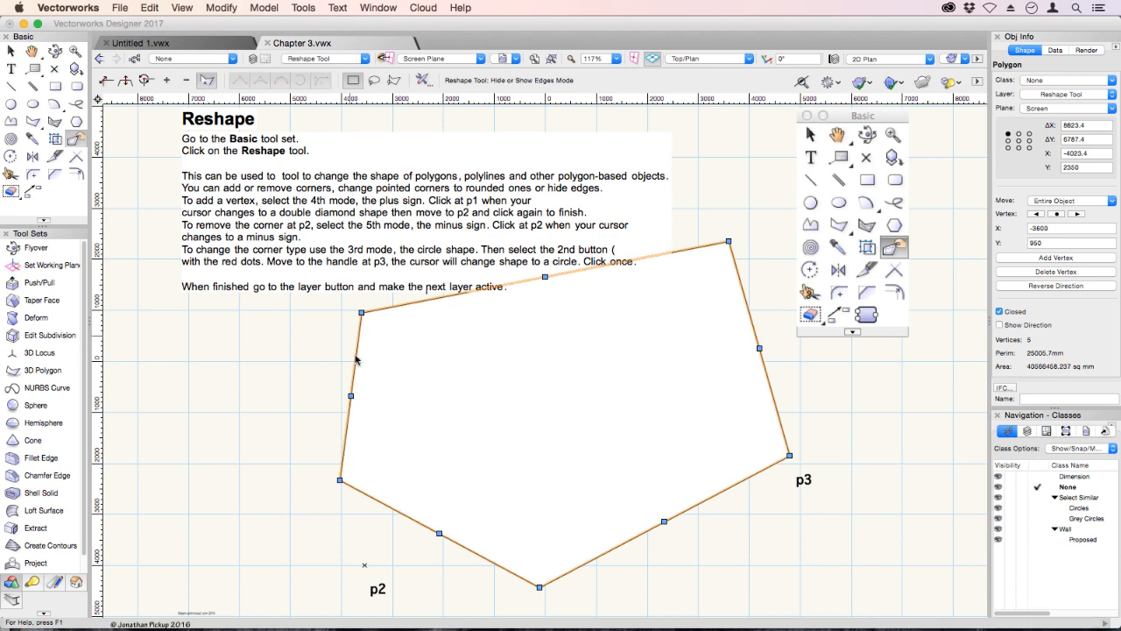
left_click(350, 398)
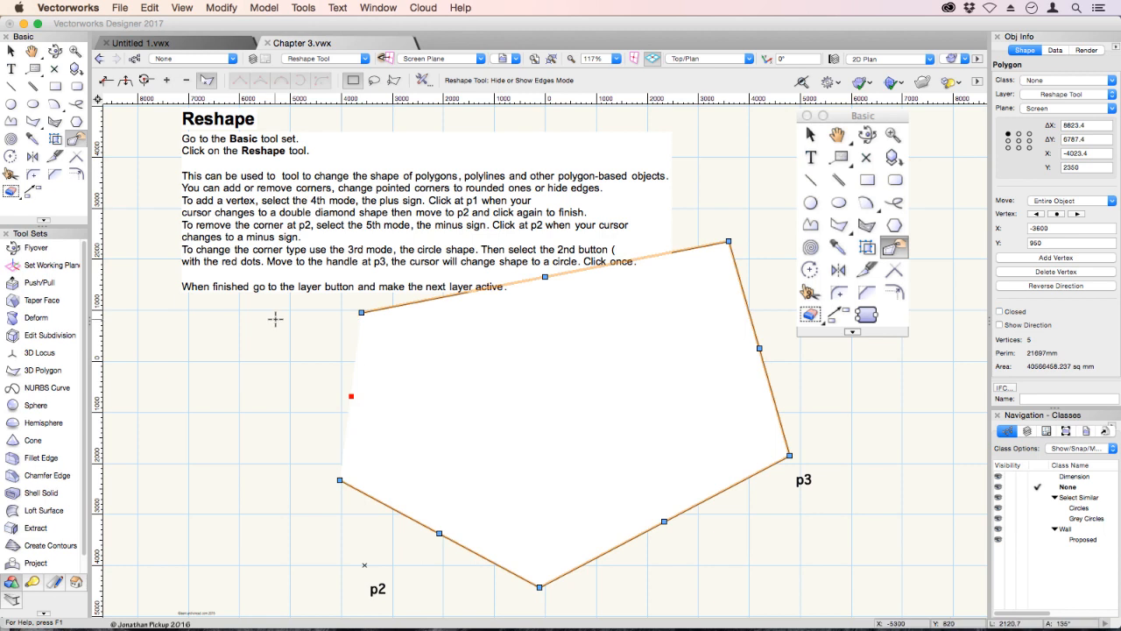
left_click(440, 532)
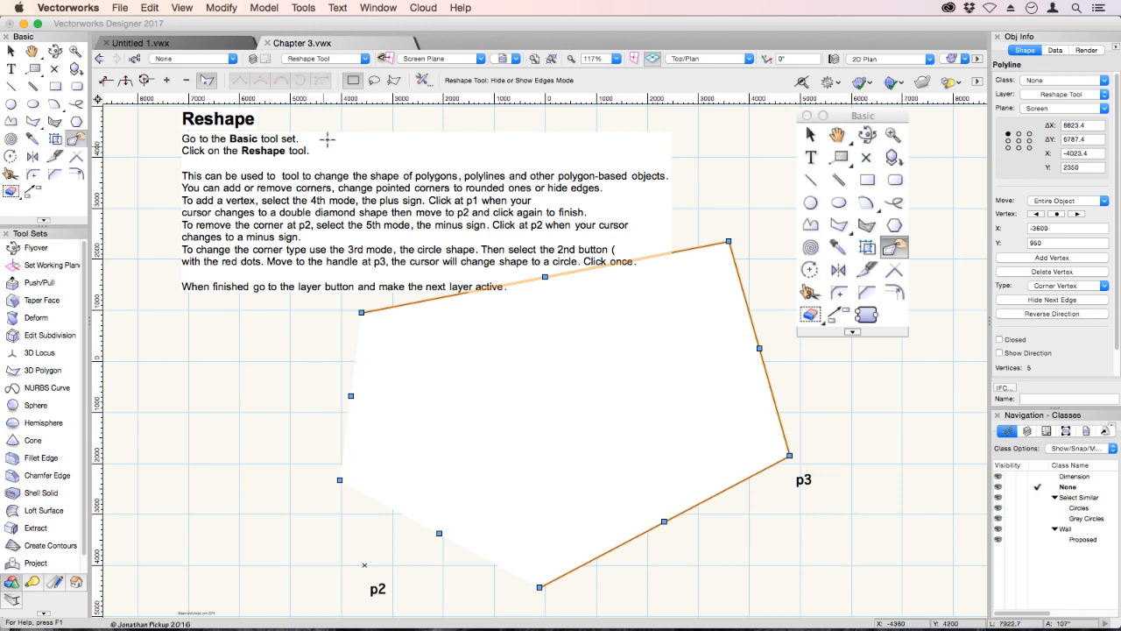
Step: Make the Rotate layer active and select the notched polygon with the Rotate tool in Standard Mode
left_click(338, 60)
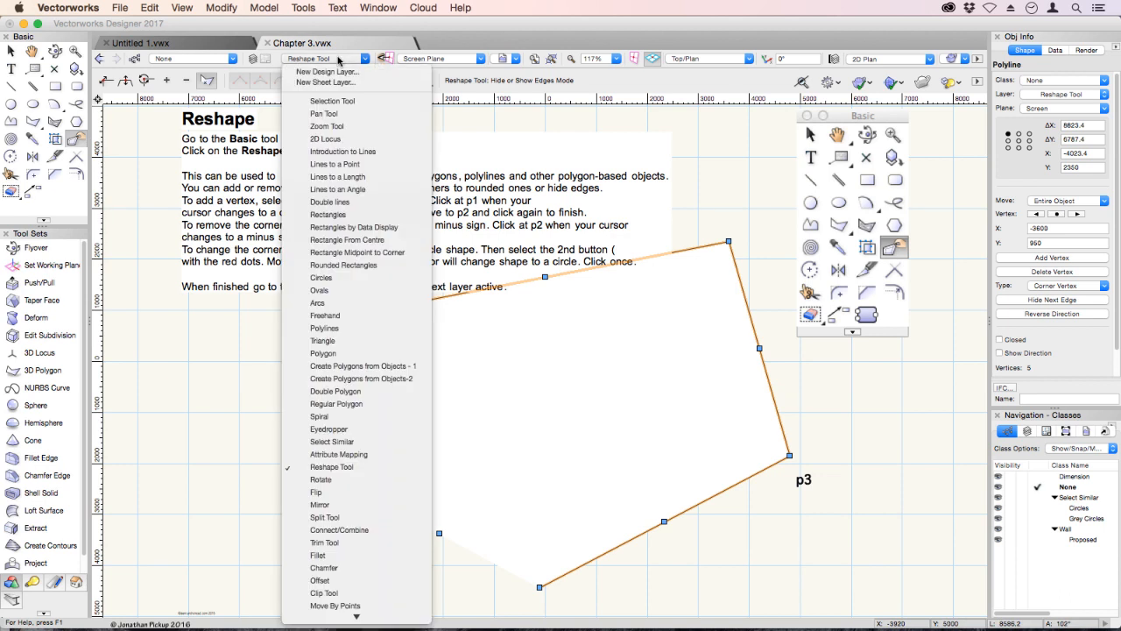
left_click(323, 479)
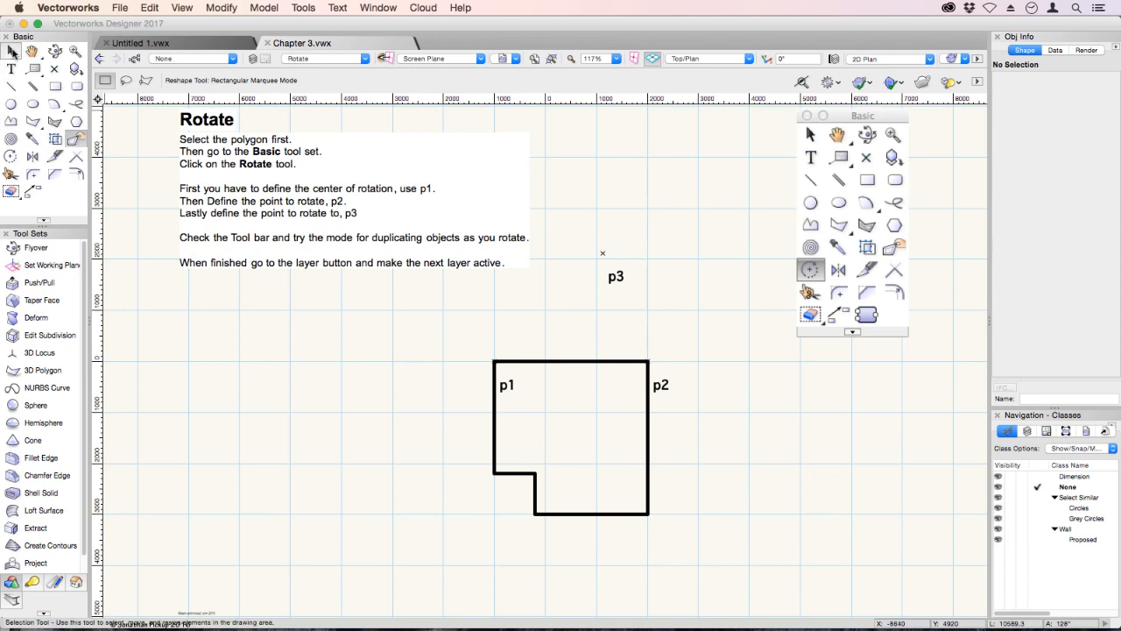
left_click(11, 51)
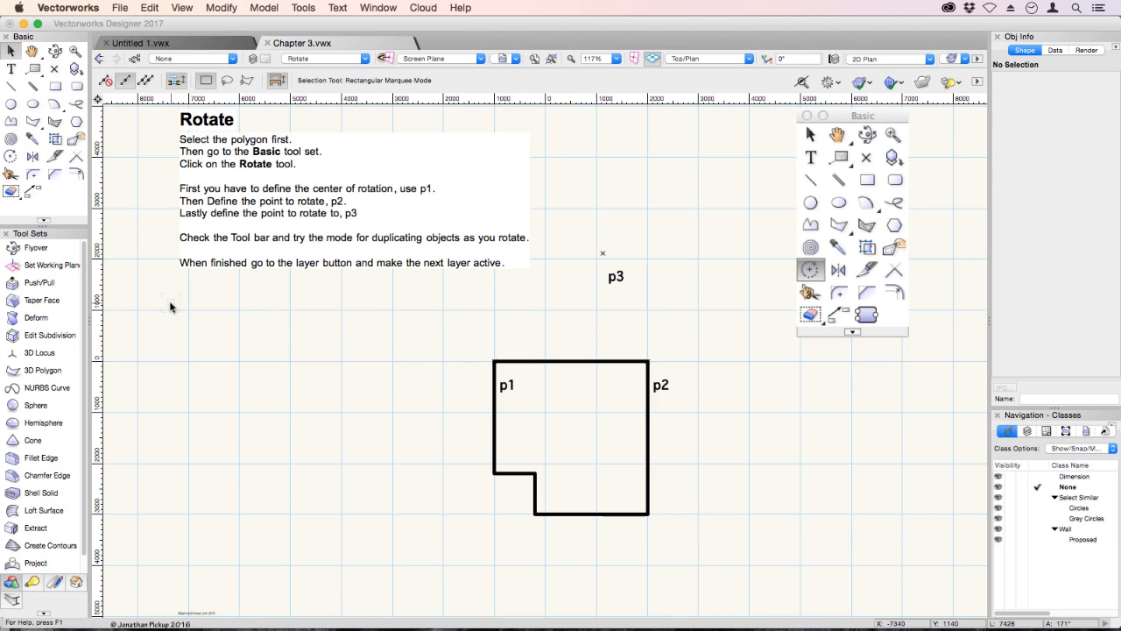
left_click(11, 156)
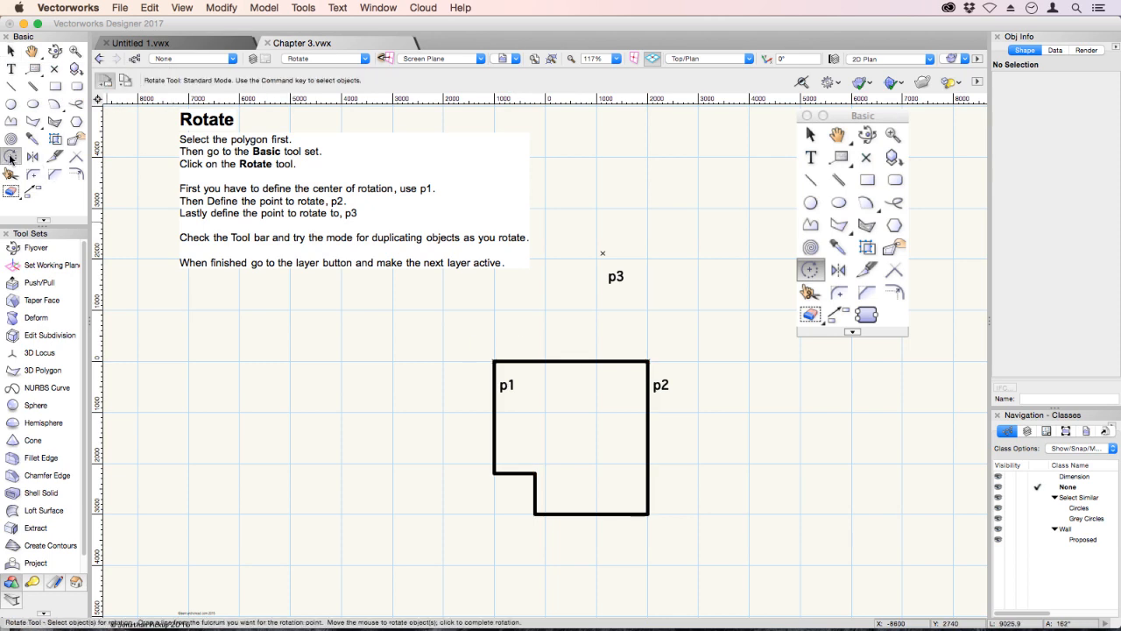
left_click(399, 374)
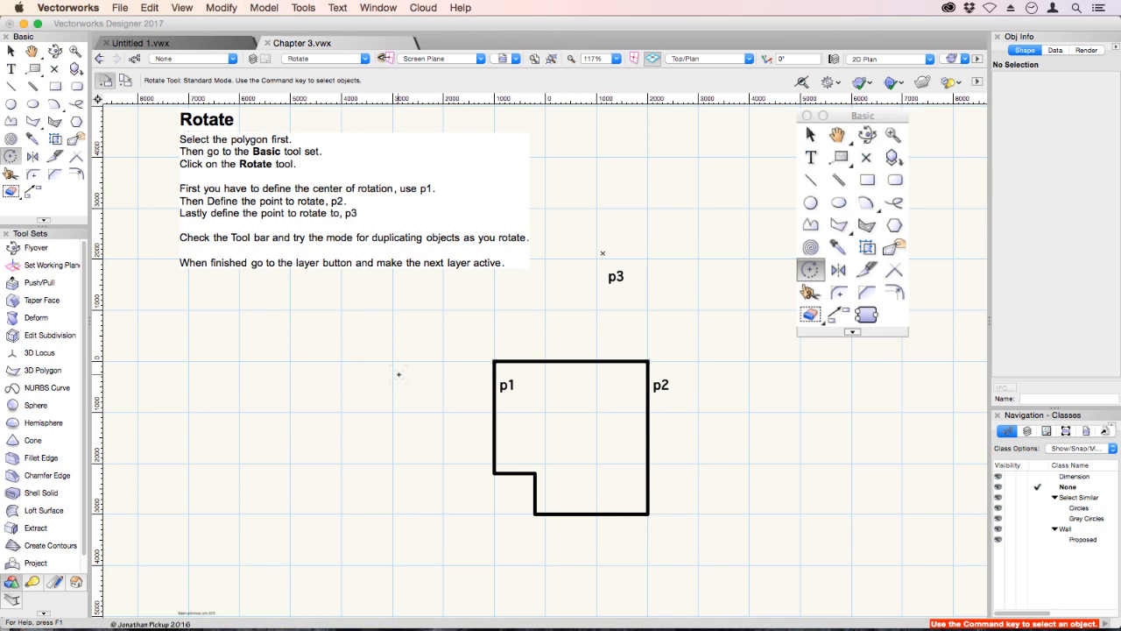
key("super")
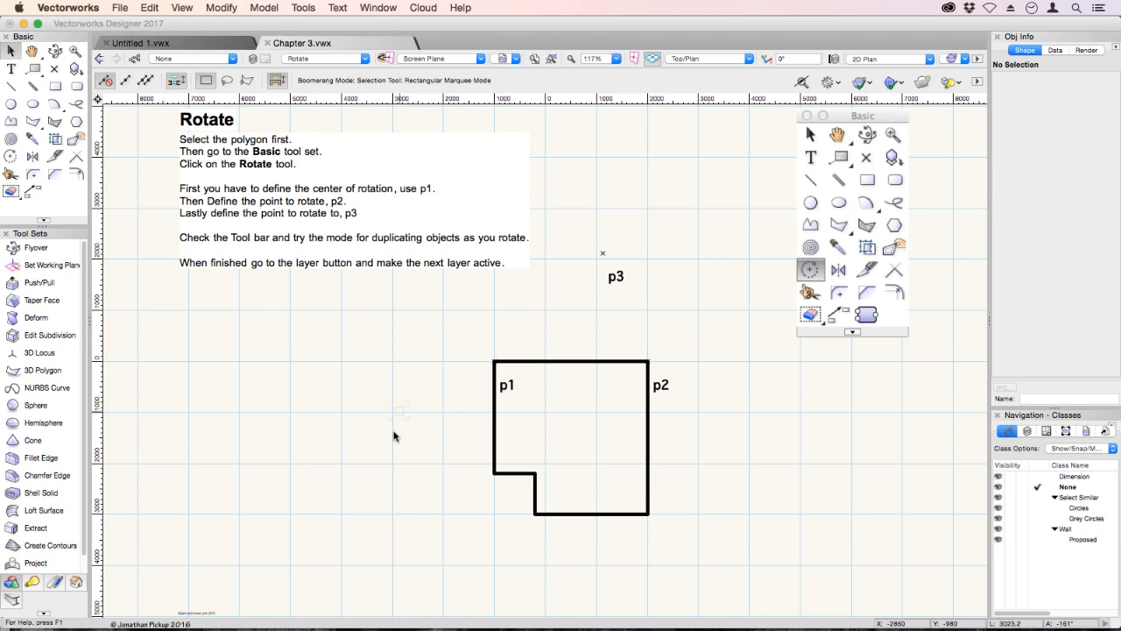
left_click(554, 372, "super")
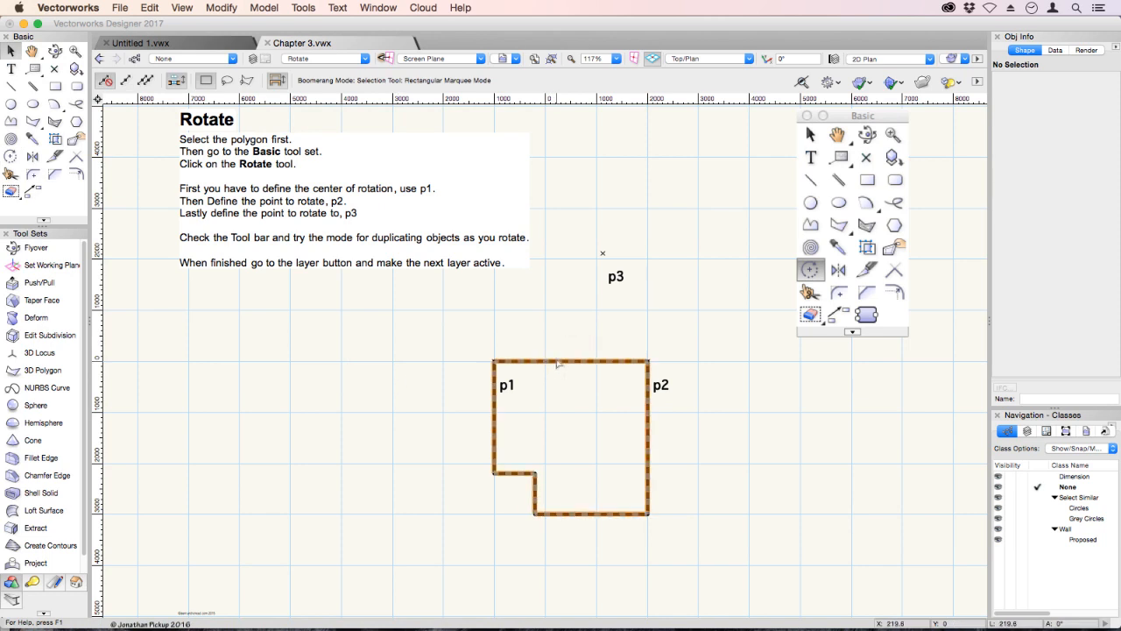
Step: Try to rotate the polygon about its corner p1, bringing corner p2 round to the p3 marker
left_click(495, 360)
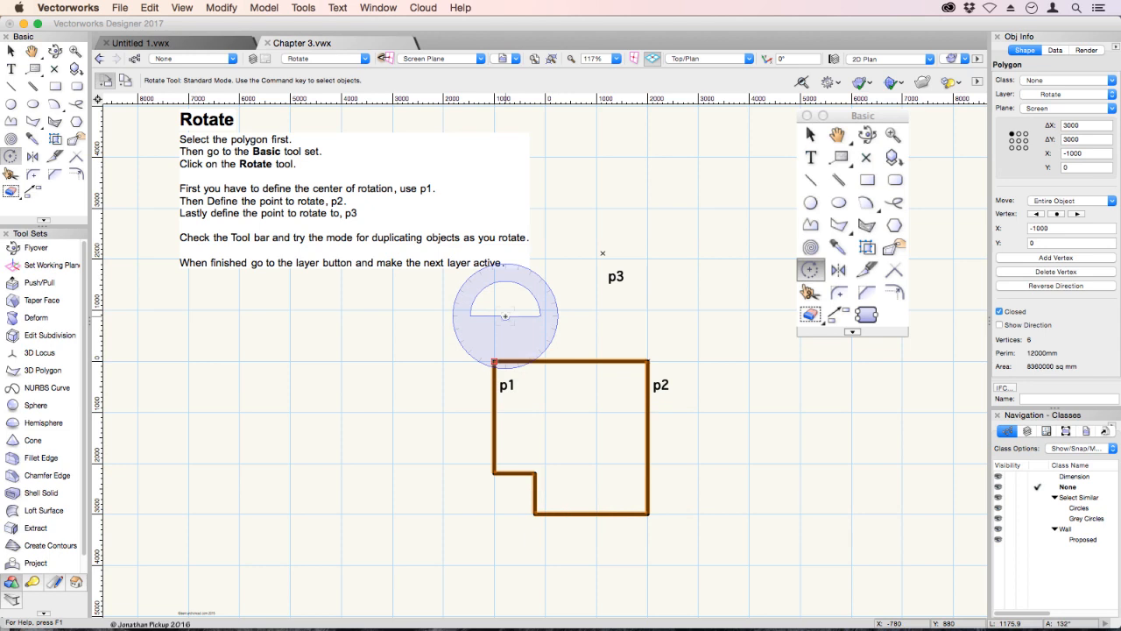
left_click(495, 360)
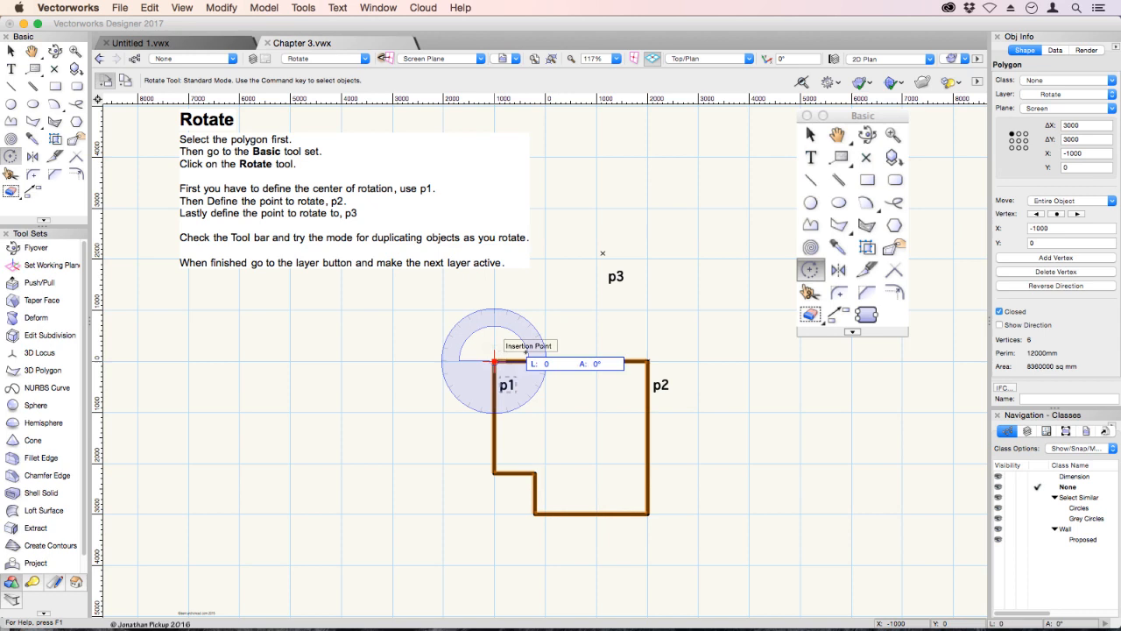
left_click(648, 360)
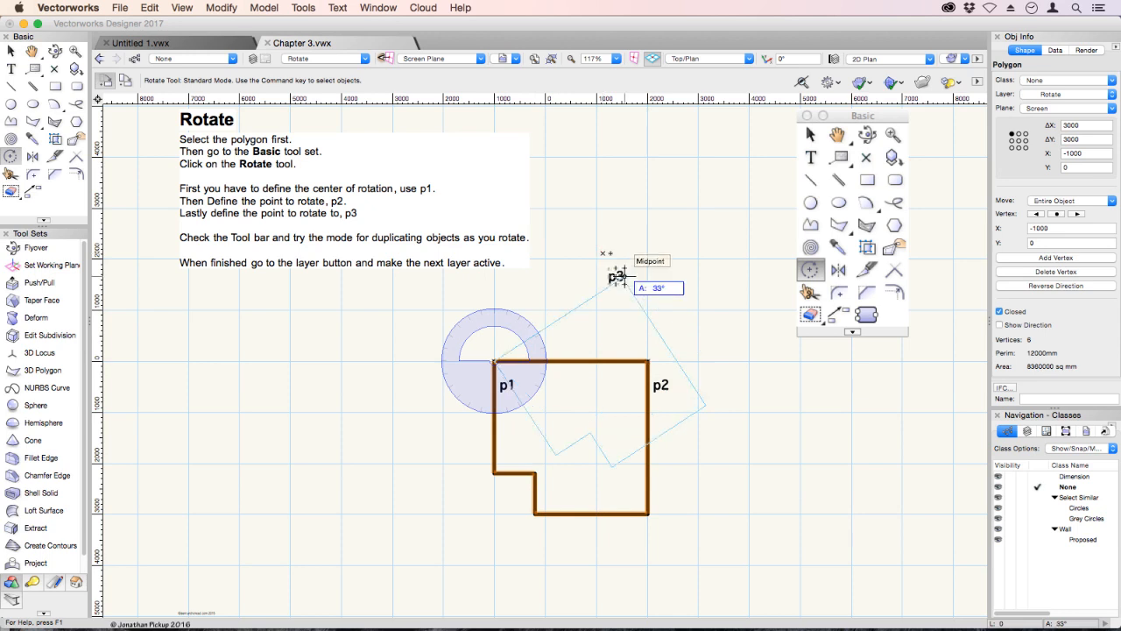
left_click(602, 253)
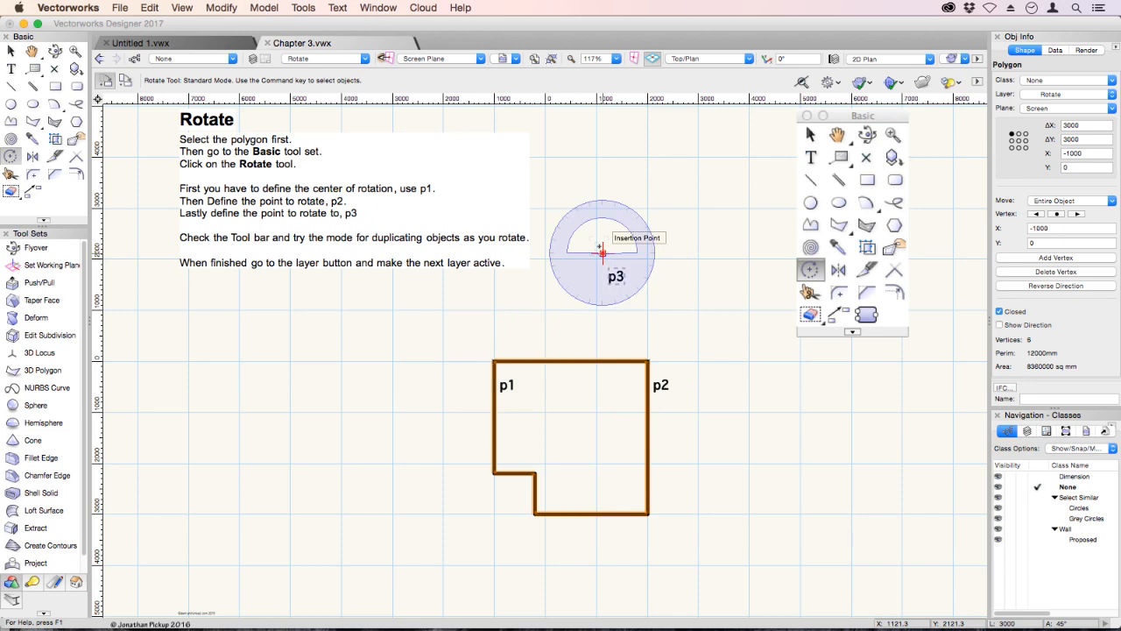
Step: Rotate a duplicate of the polygon half a turn about a point about 900 mm left of p1, and delete the duplicate
left_click(126, 80)
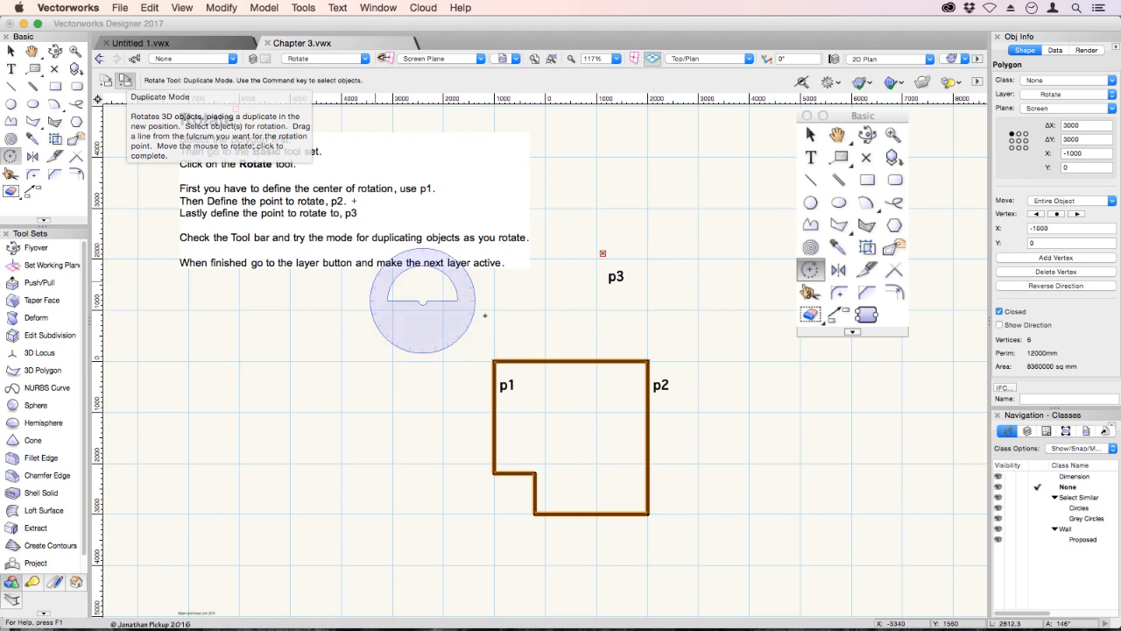
left_click(448, 360)
left_click(648, 360)
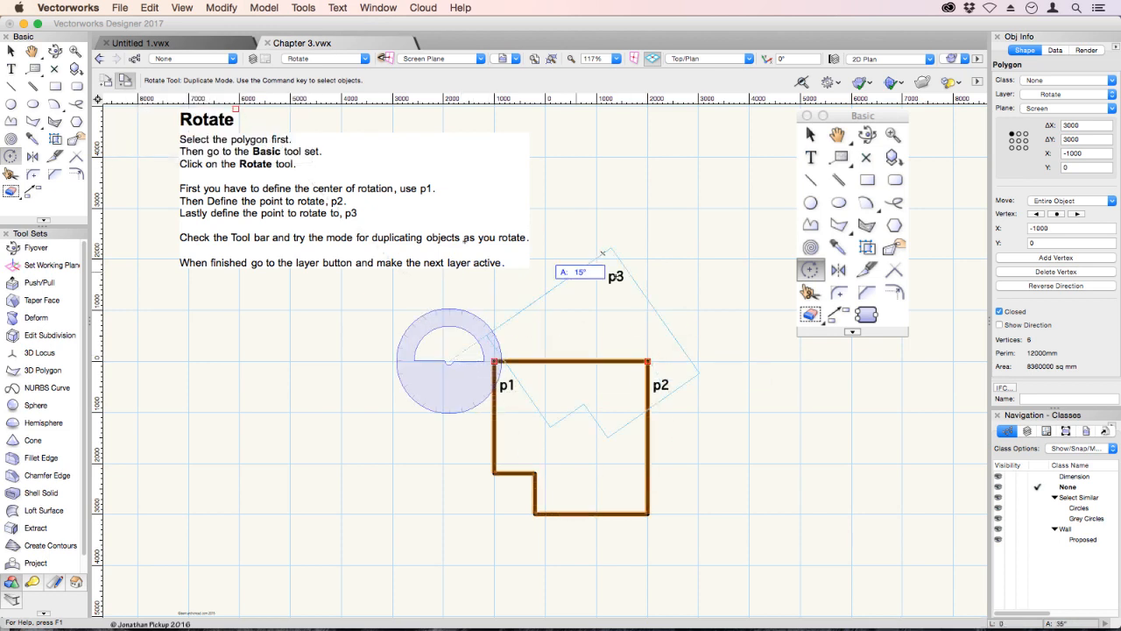
left_click(267, 360)
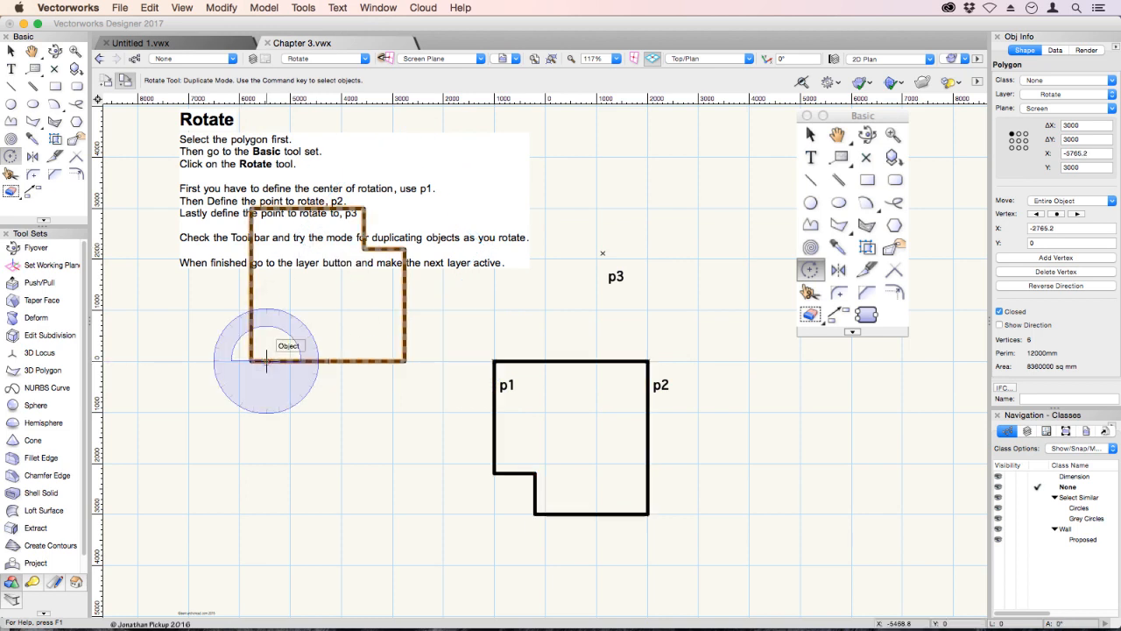
key("Delete")
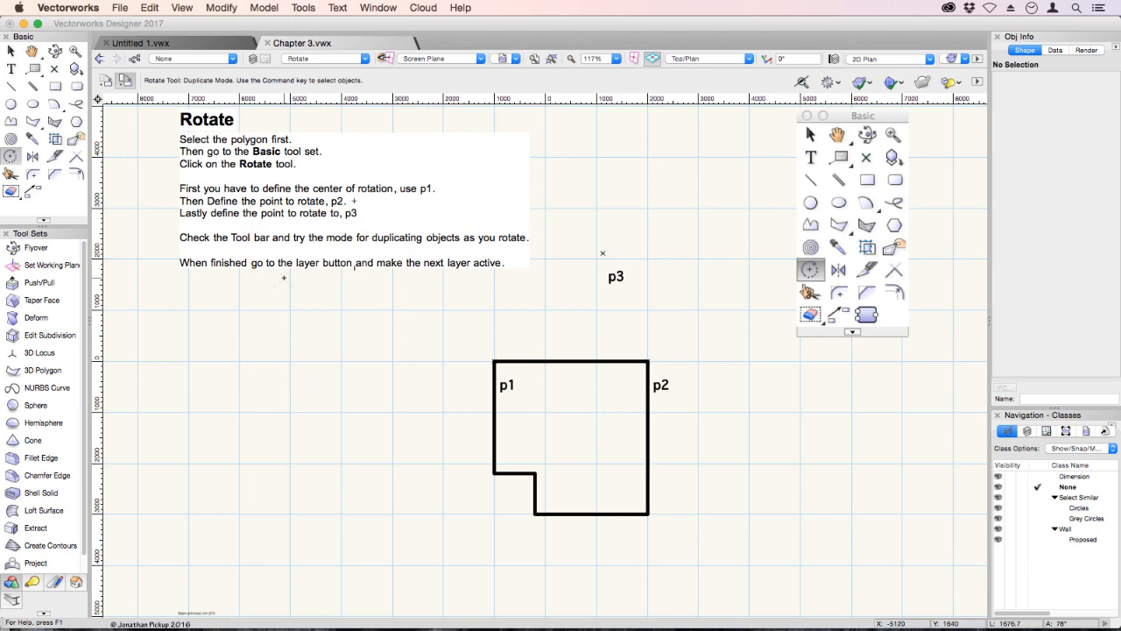
Step: Make the Flip layer active and flip its notched polygon horizontally
left_click(349, 60)
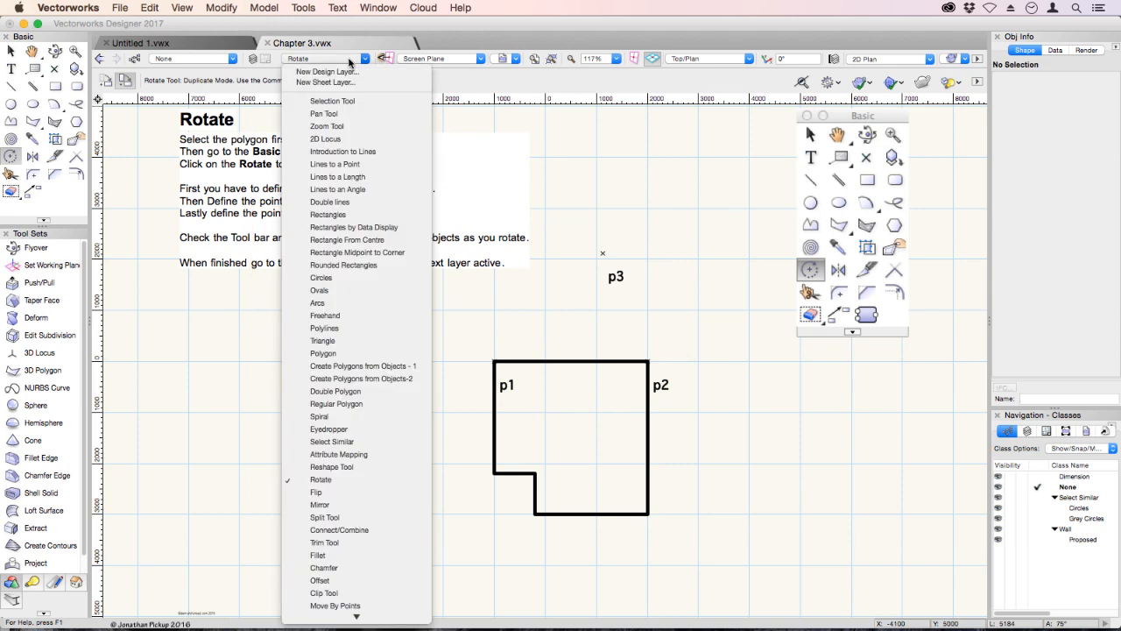
left_click(335, 492)
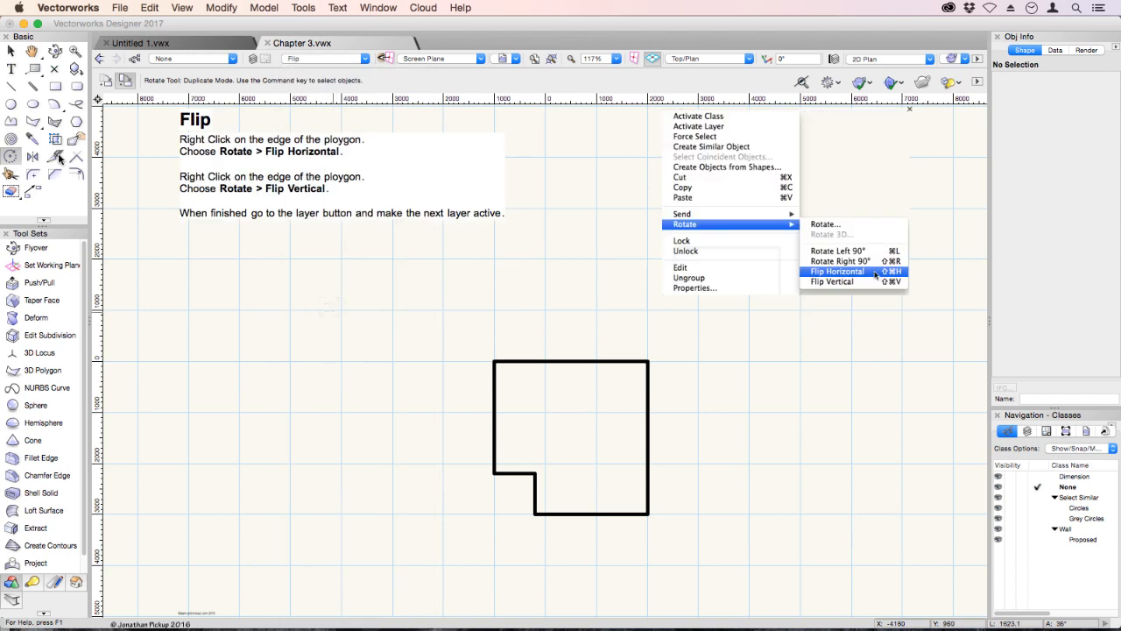
left_click(11, 52)
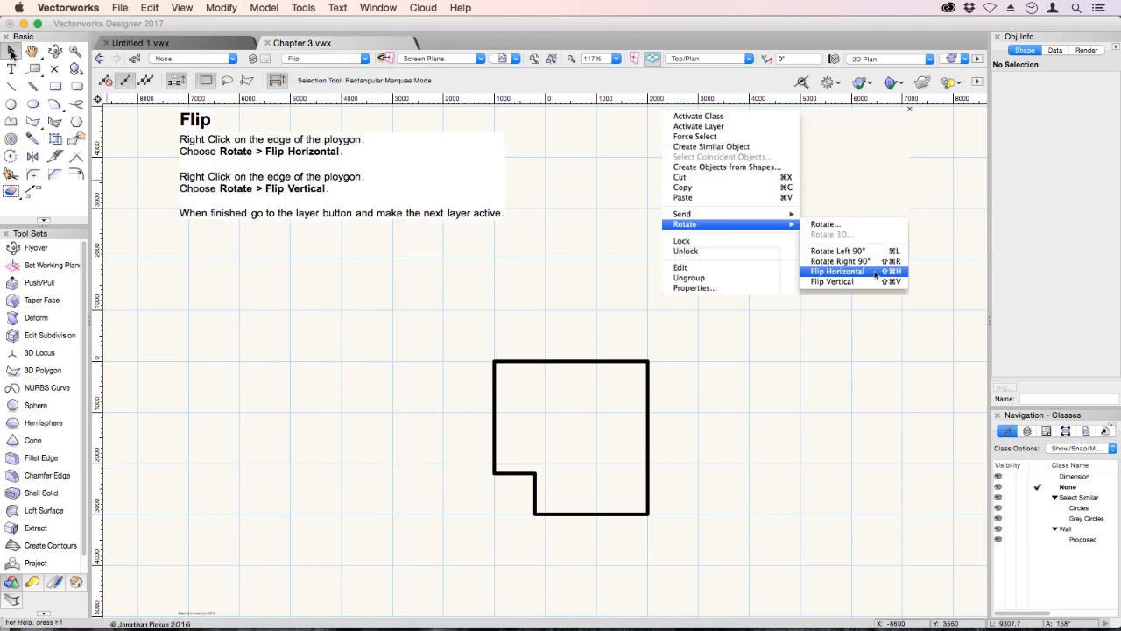
right_click(636, 365)
mouse_move(652, 482)
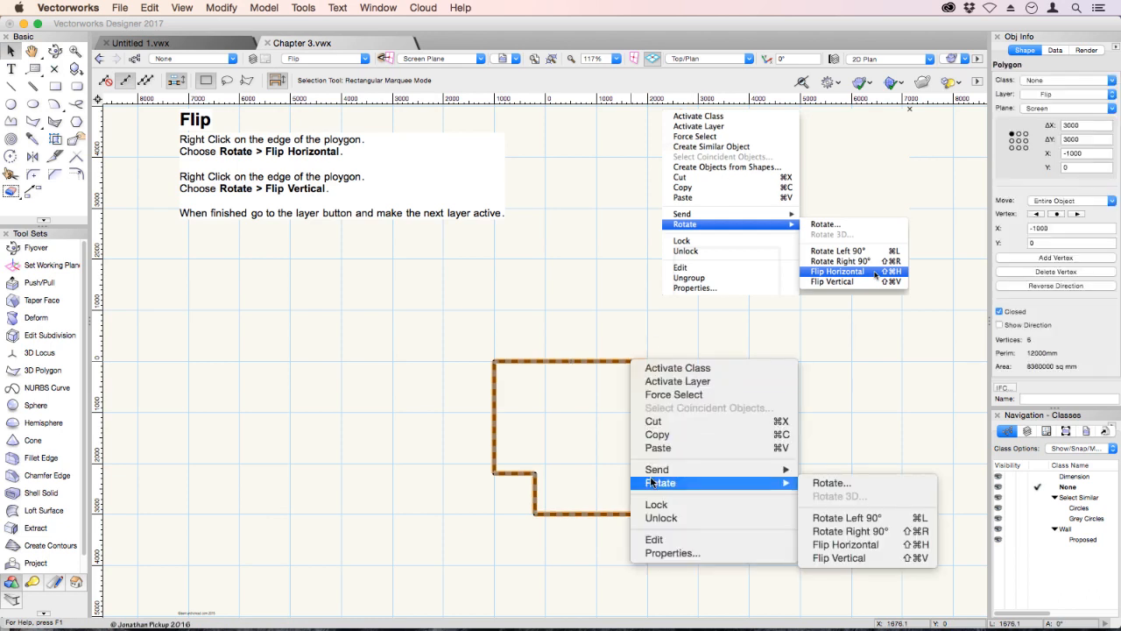
left_click(819, 545)
Step: Flip the polygon vertically
right_click(635, 366)
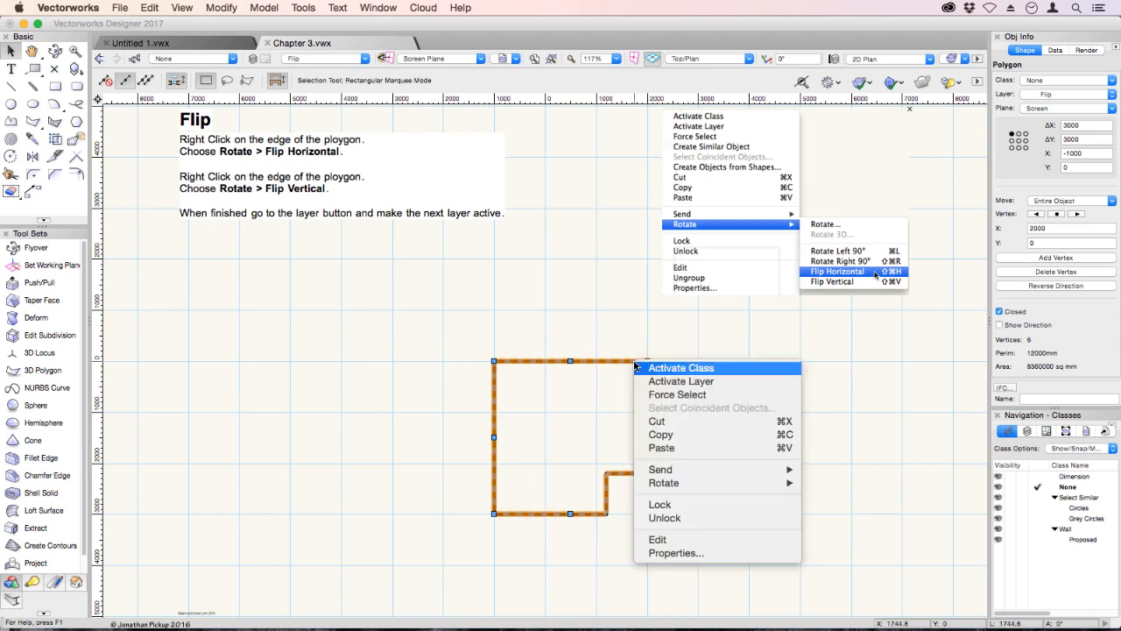
mouse_move(652, 483)
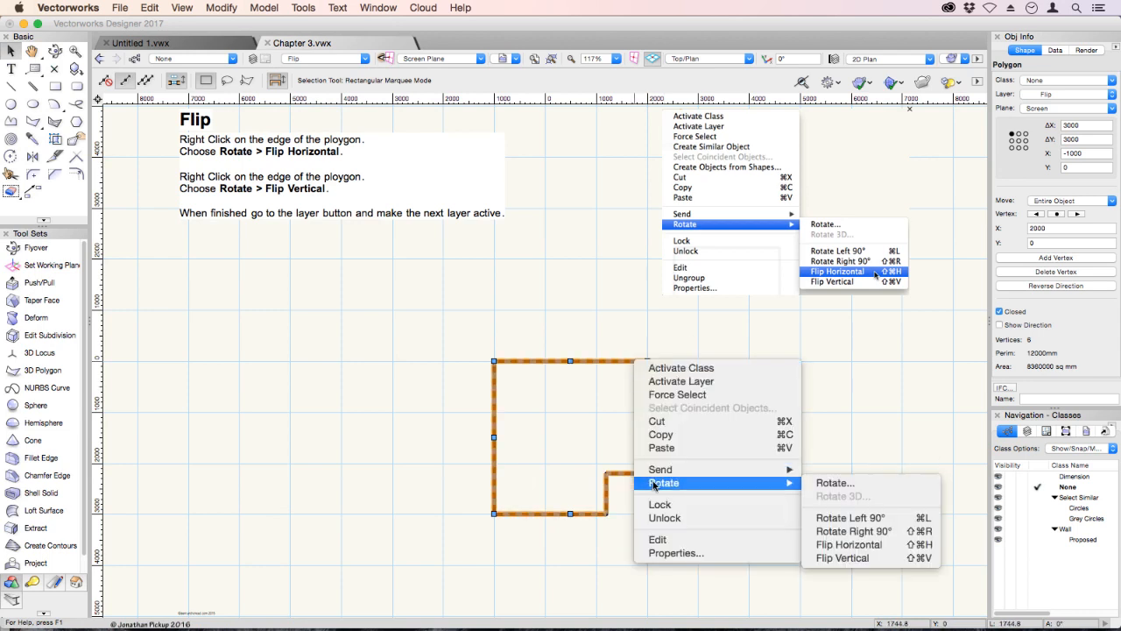
left_click(830, 558)
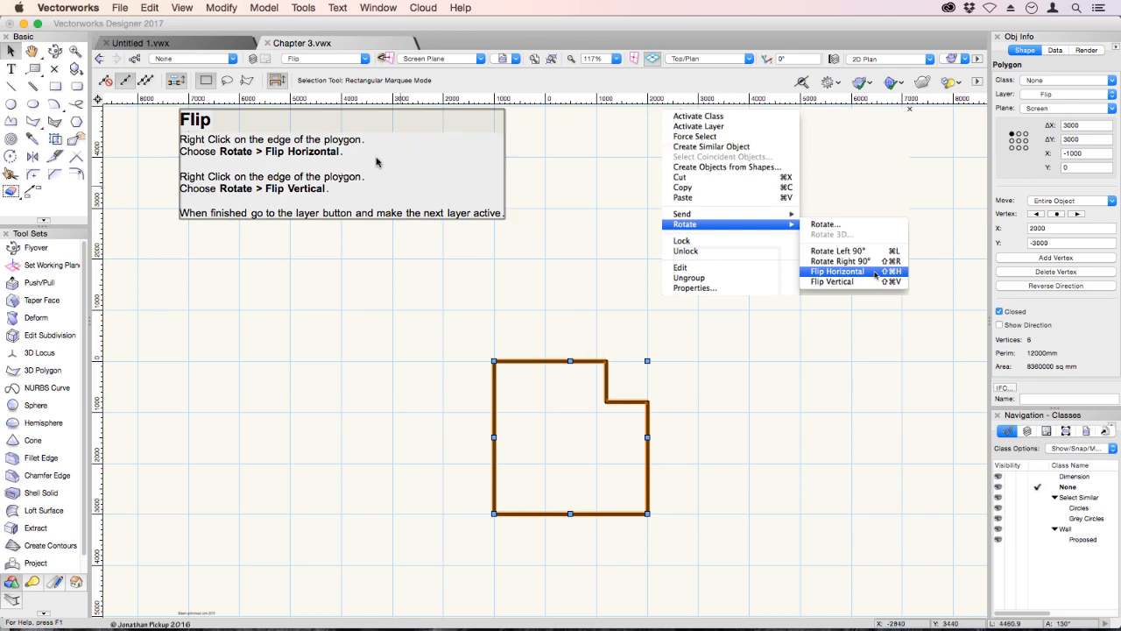
Step: Make the Mirror layer active and select the polygon at p1 with the Mirror tool in Duplicate Mode
left_click(342, 59)
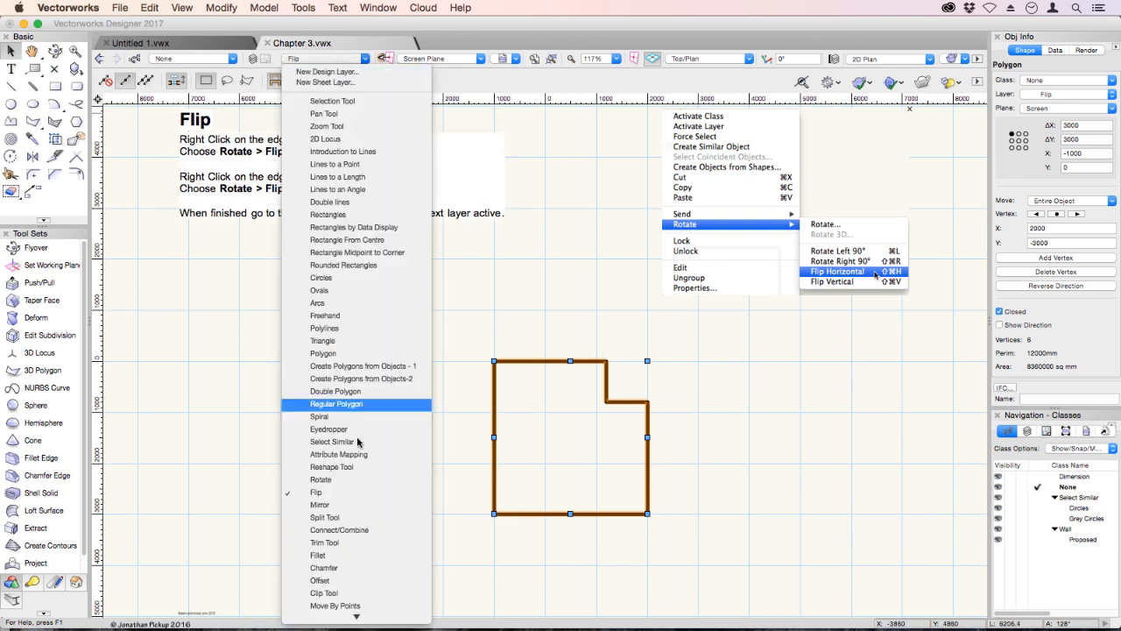
left_click(349, 504)
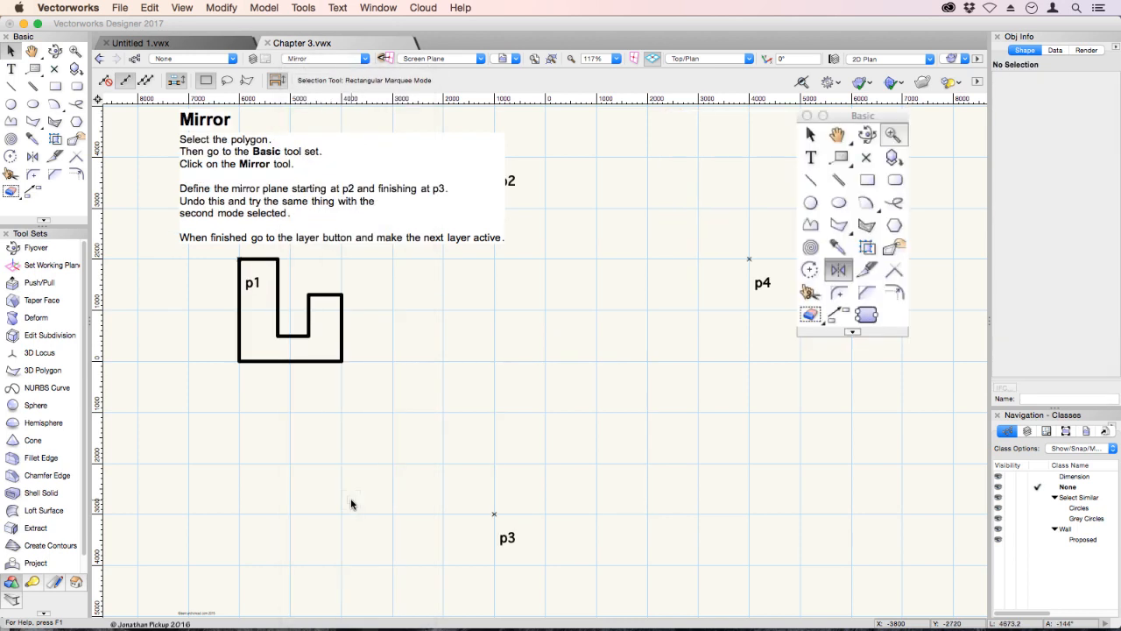
left_click(33, 158)
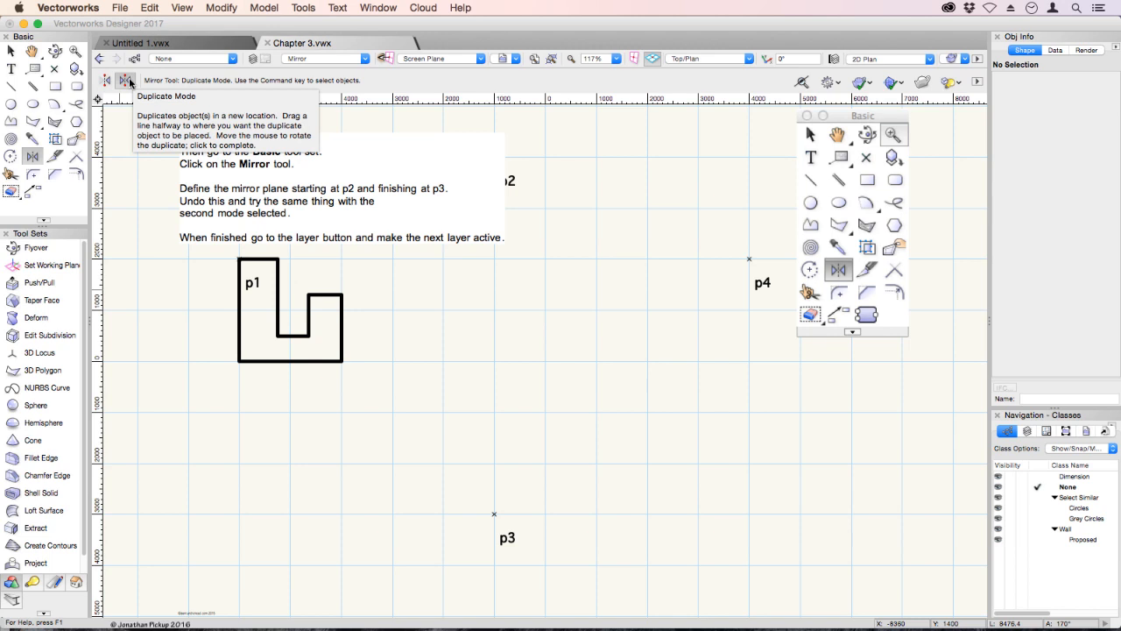
left_click(341, 294, "super")
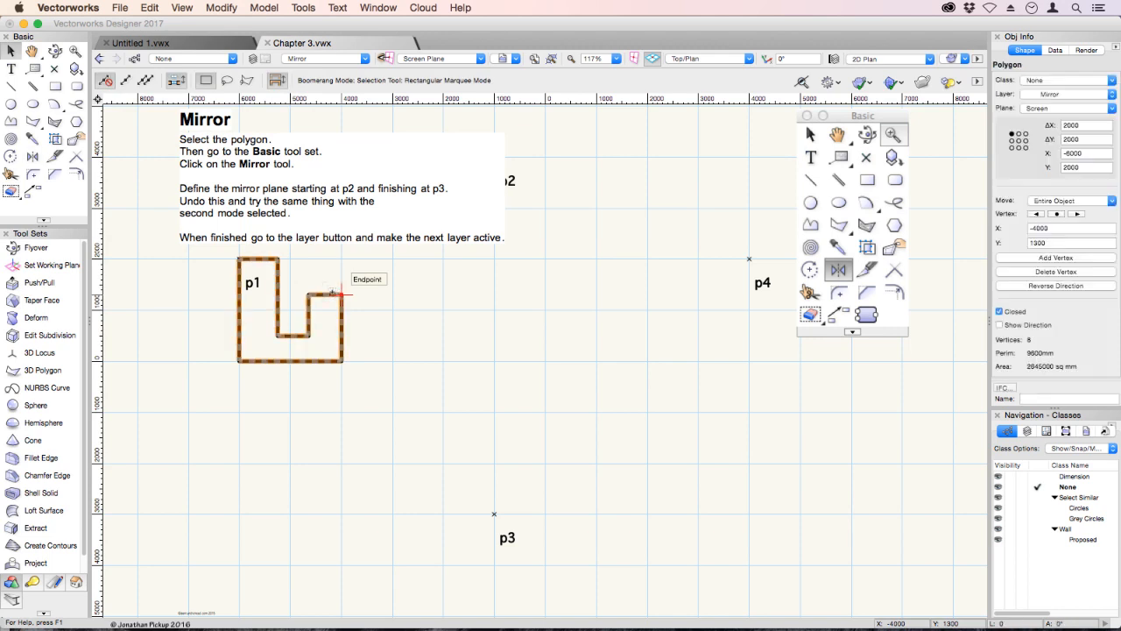
Step: Mirror a duplicate of the polygon across a line from p2 to p3, and switch the Mirror tool to Standard Mode
left_click(500, 173)
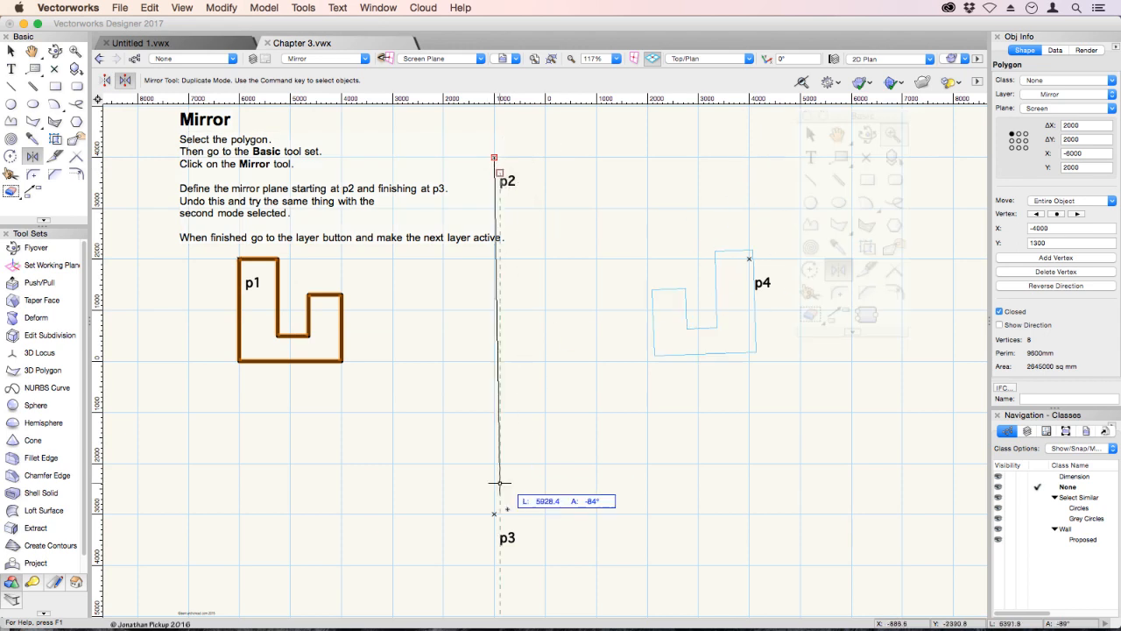
left_click(496, 513)
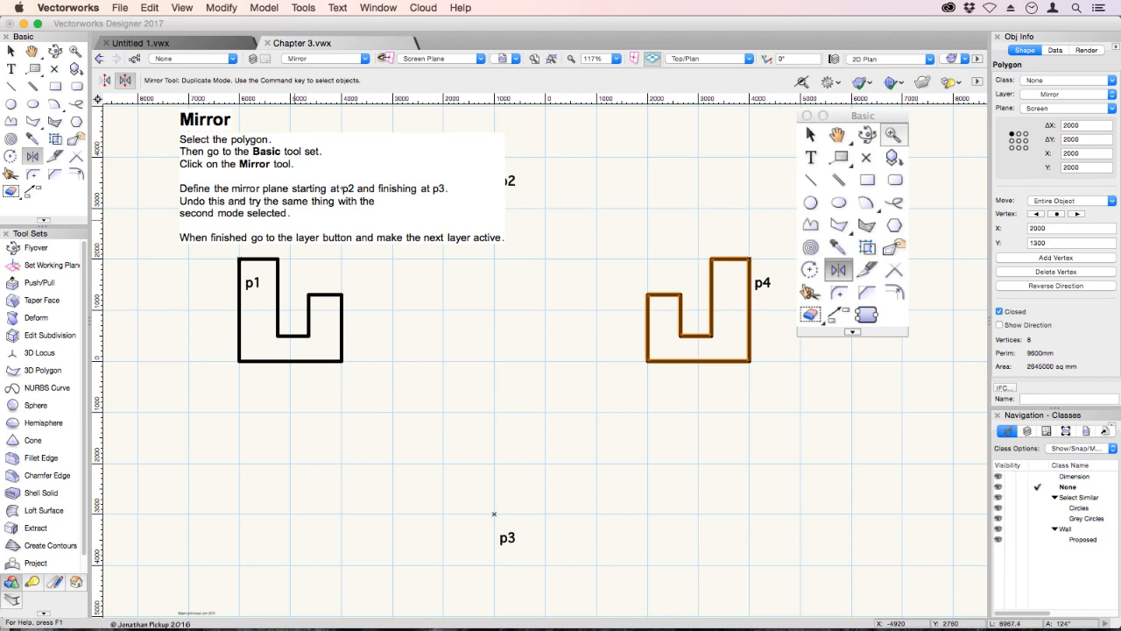
left_click(106, 80)
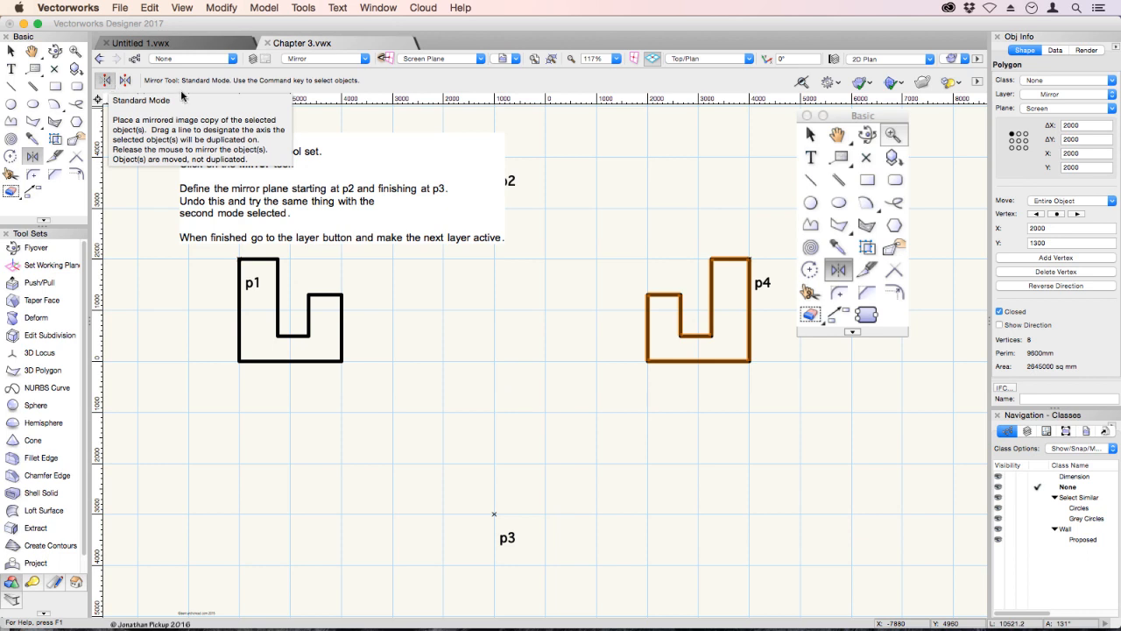
Step: Make the Split Tool layer active and split the two lines near p1 and the double line near their left ends in Point Split Mode
left_click(337, 59)
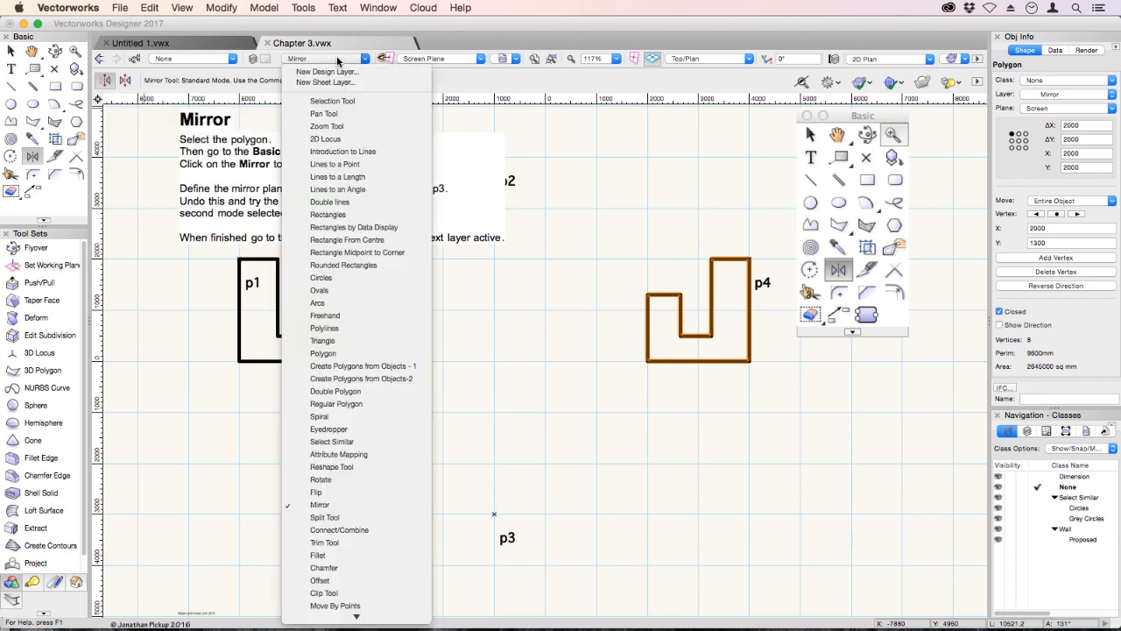
left_click(348, 518)
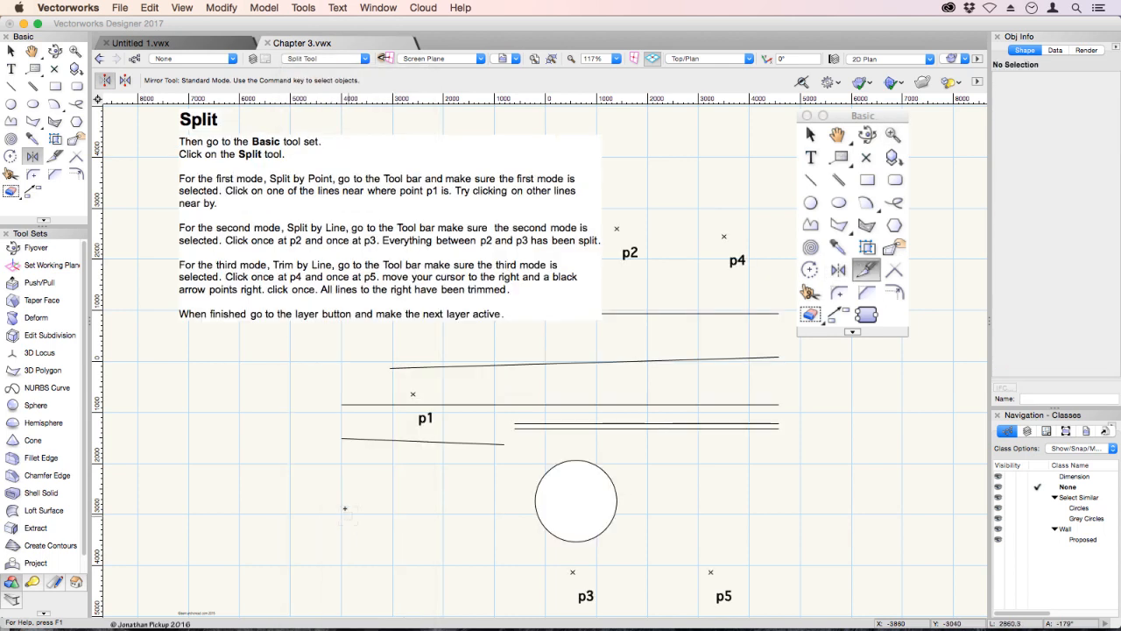
left_click(57, 156)
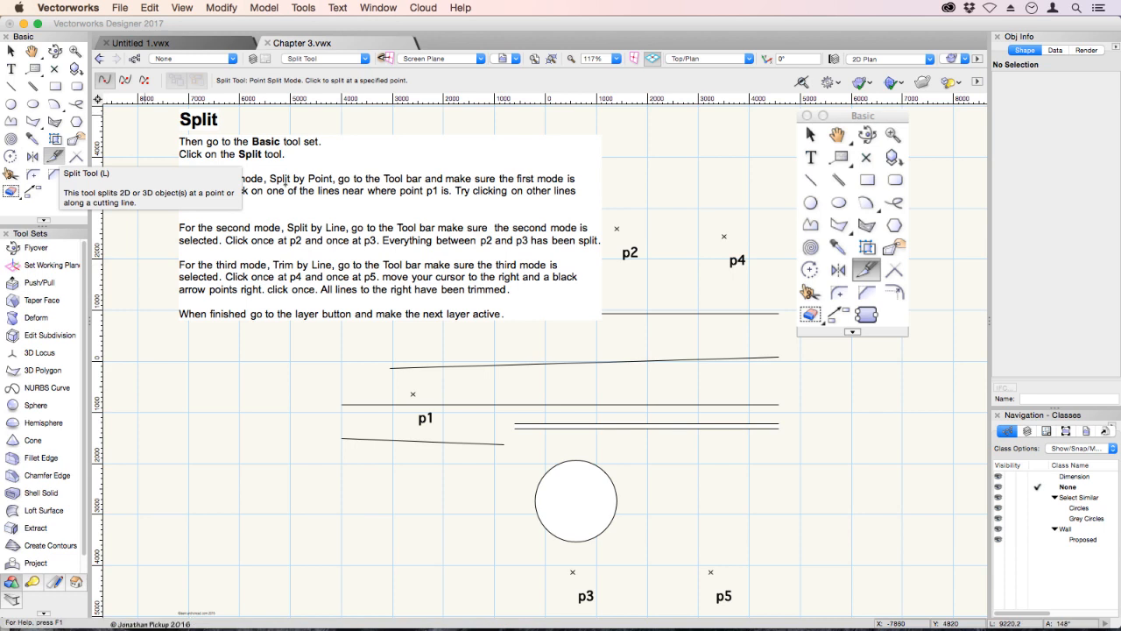
left_click(363, 439)
left_click(366, 404)
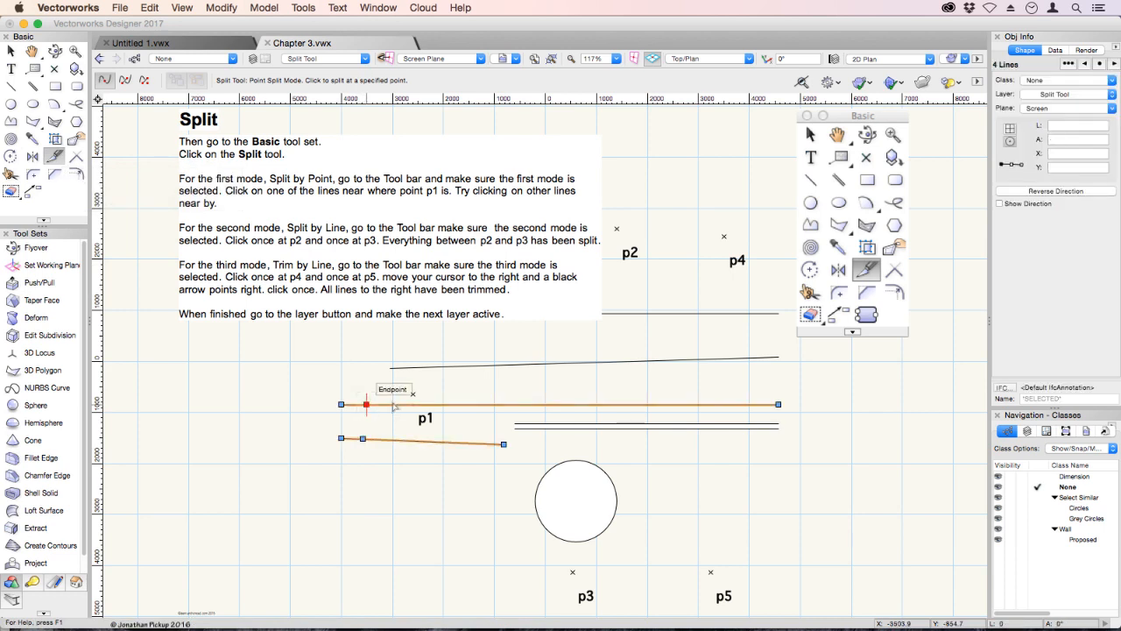
left_click(542, 426)
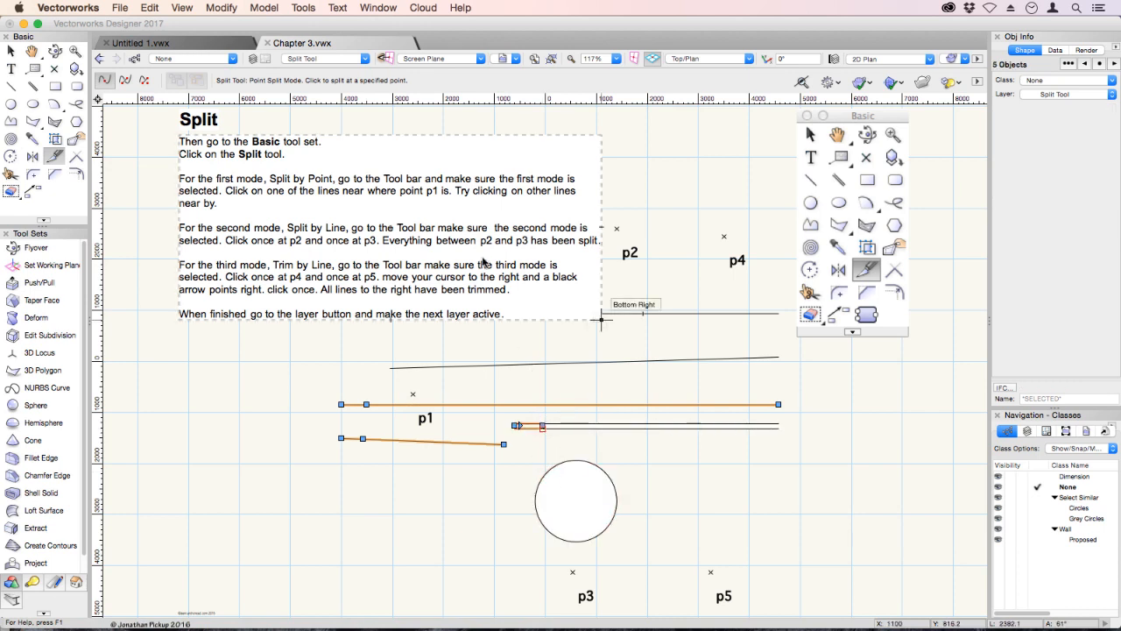
Step: Split all objects along a cutting line from p2 to p3 with the Split tool in Line Split Mode
left_click(125, 80)
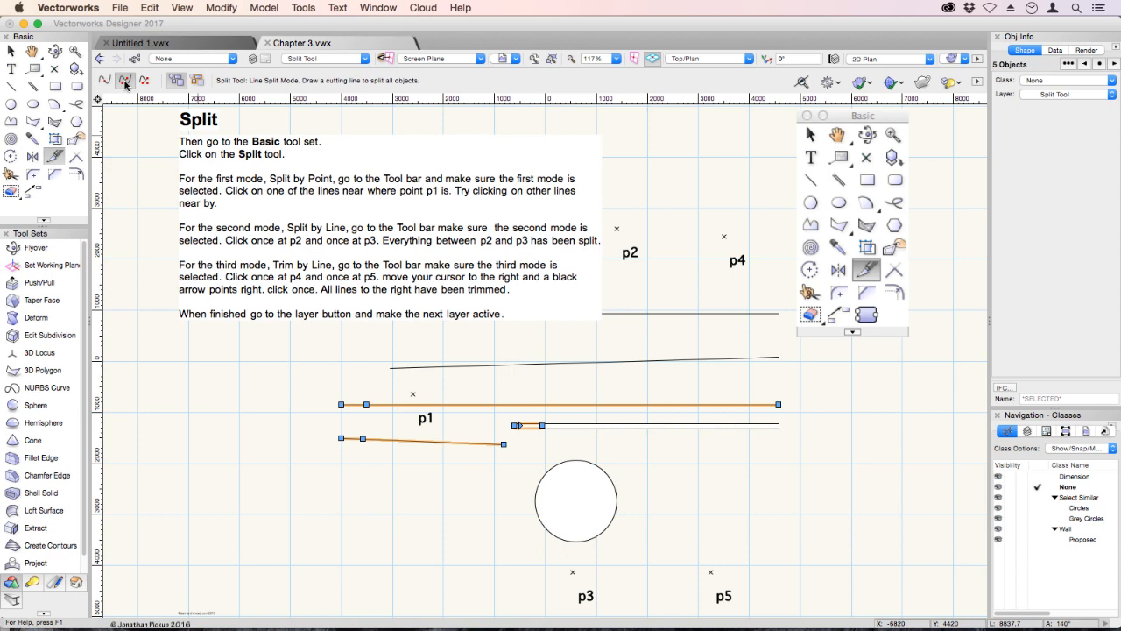
left_click(616, 228)
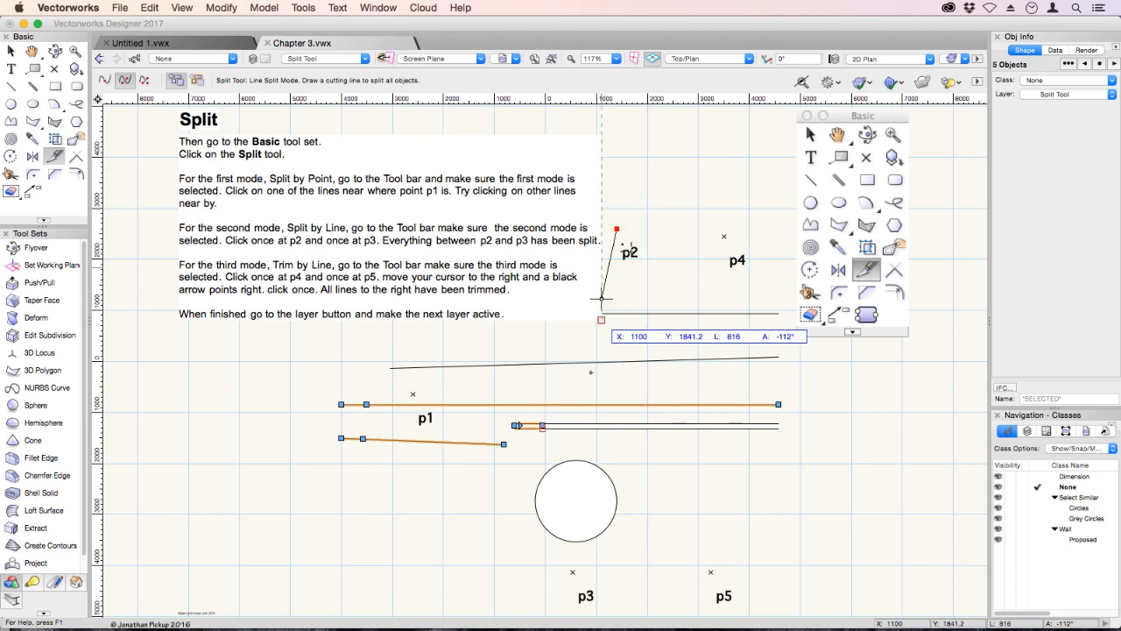
left_click(572, 572)
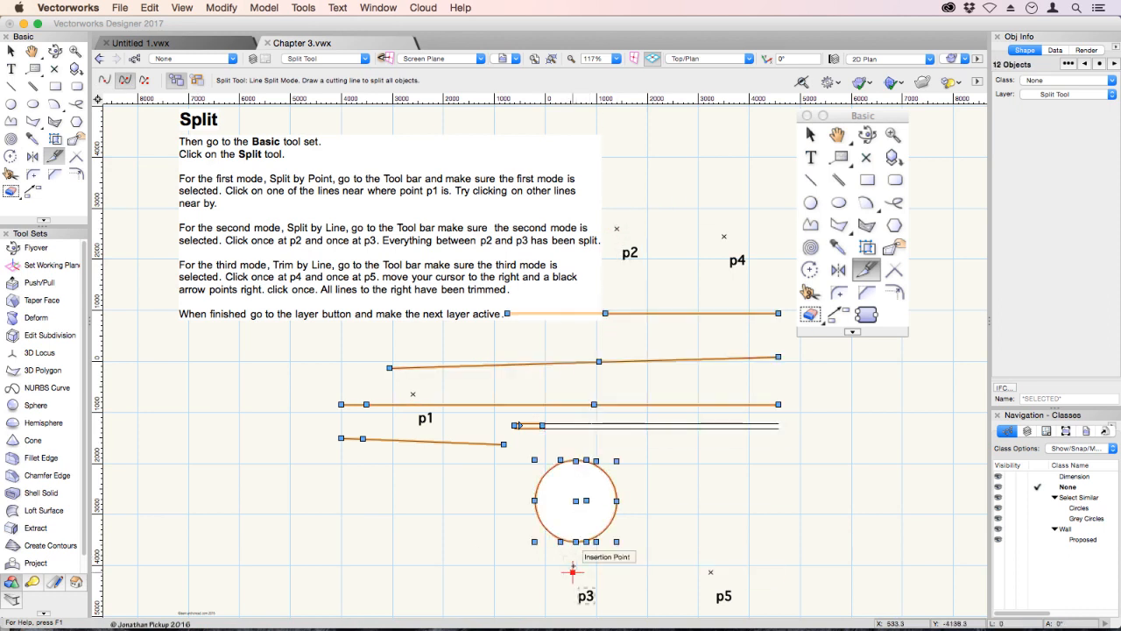
Step: Limit line splitting to the current selection and select the right-hand pieces of the top line, sloping line, double line and circle
left_click(196, 83)
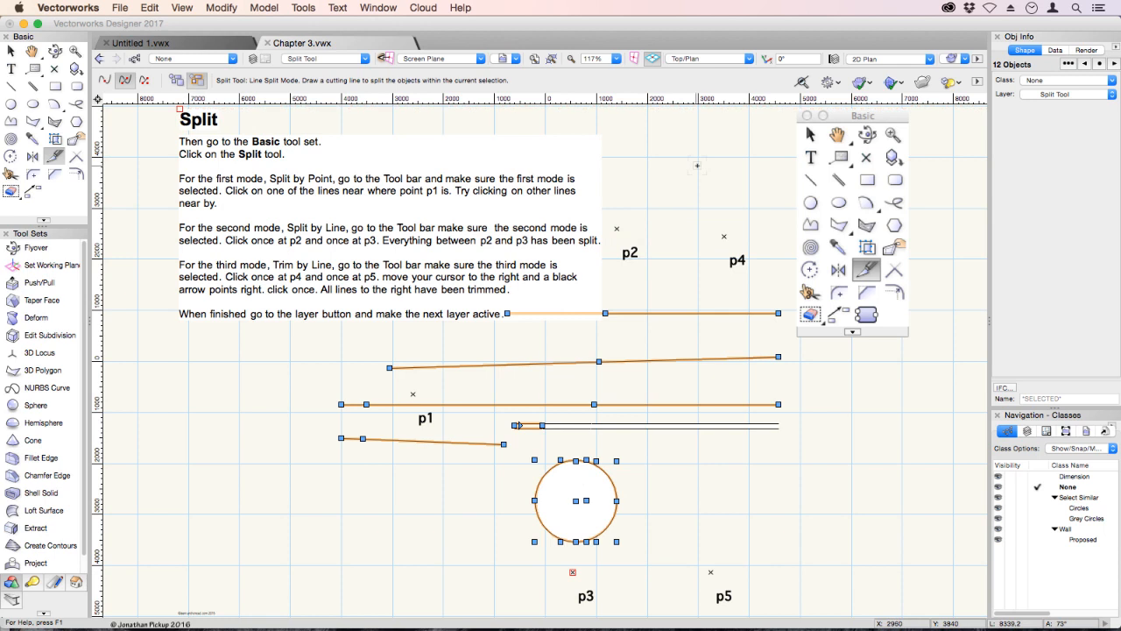
left_click(10, 53)
left_click(712, 201)
left_click(689, 358)
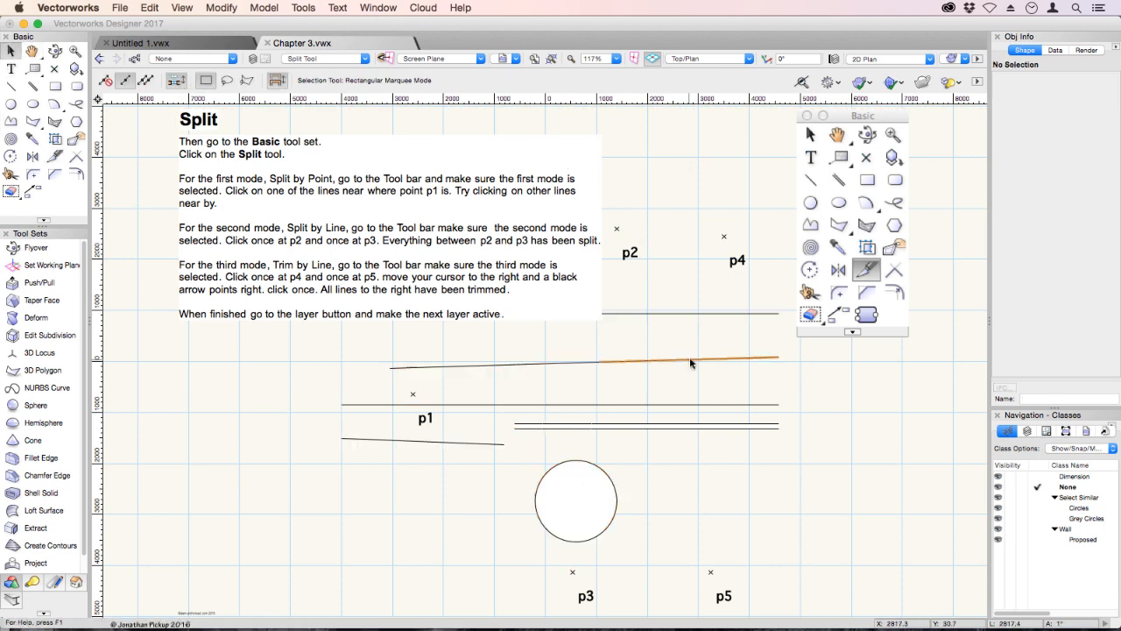
left_click(681, 406)
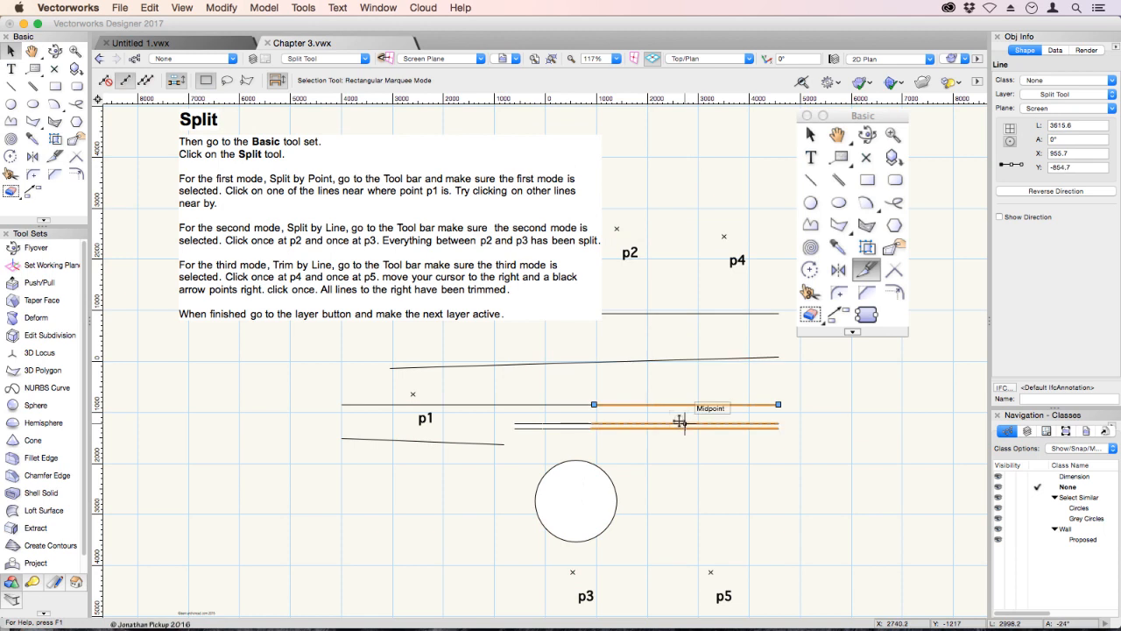
left_click(681, 424)
left_click(682, 359, "shift")
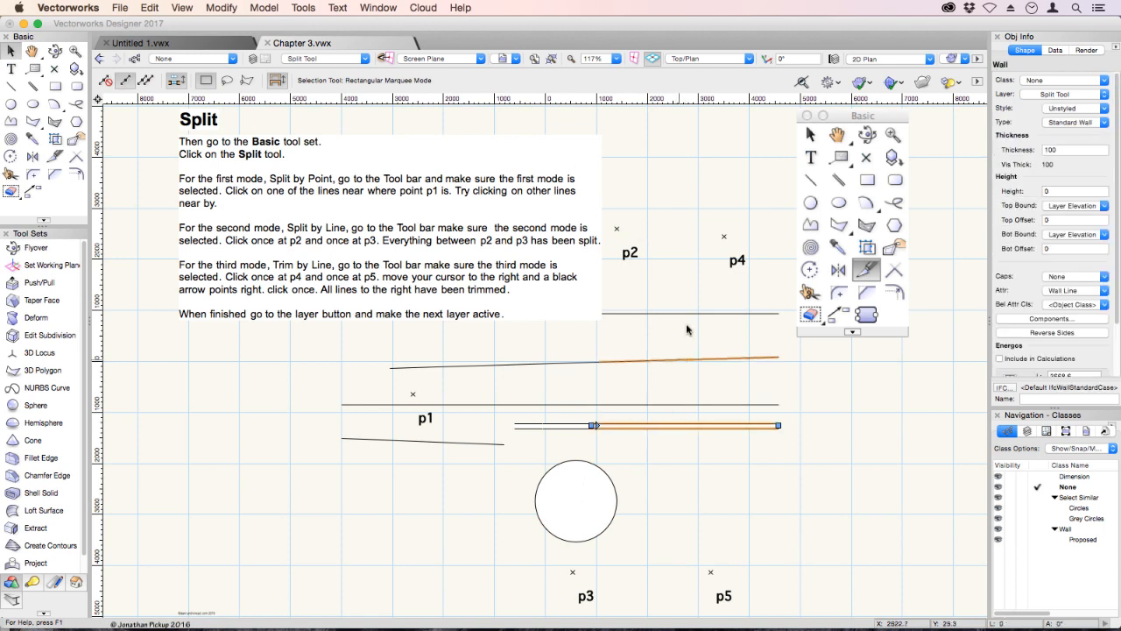
left_click(691, 313, "shift")
left_click(617, 501, "shift")
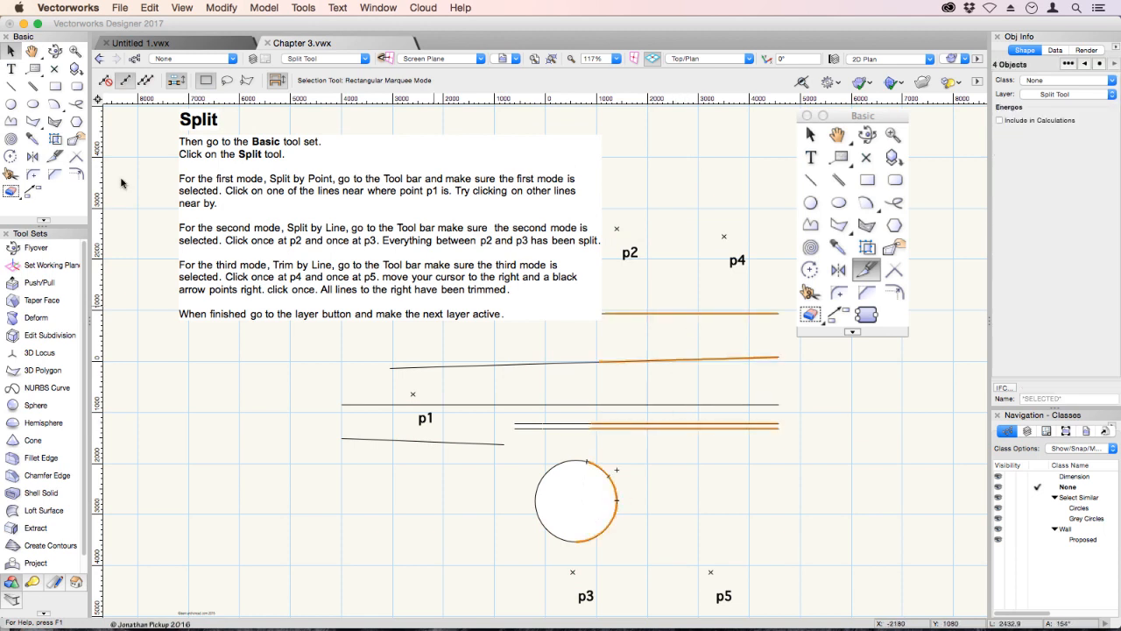
Step: Try splitting the selected pieces along a line from p4 to p5 in Line Split Mode, and undo the split
left_click(55, 156)
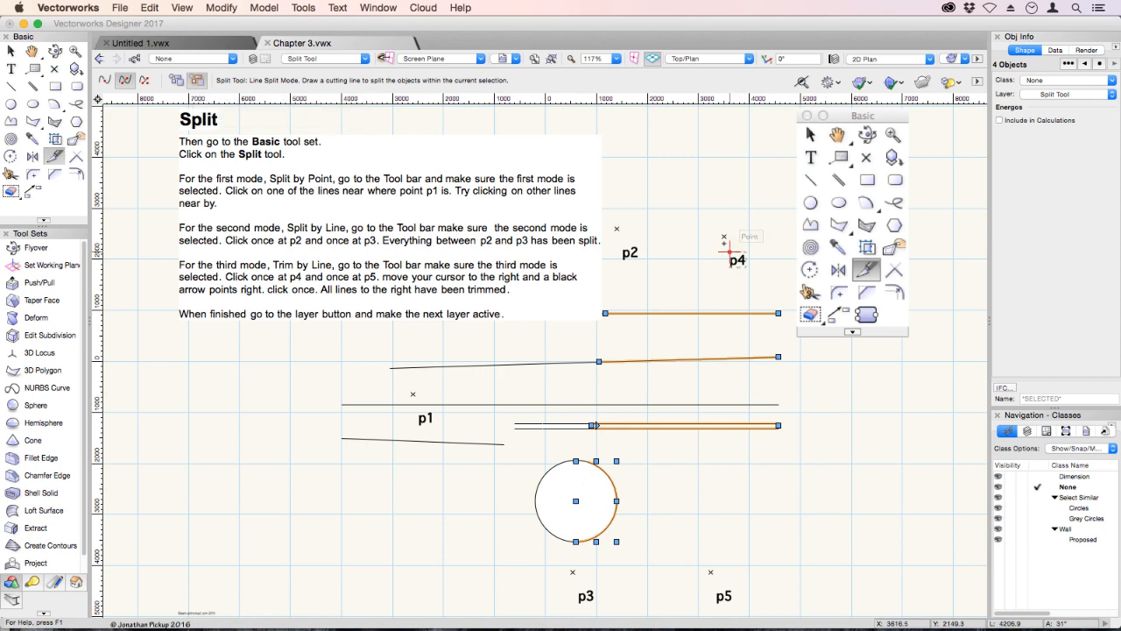
left_click(724, 235)
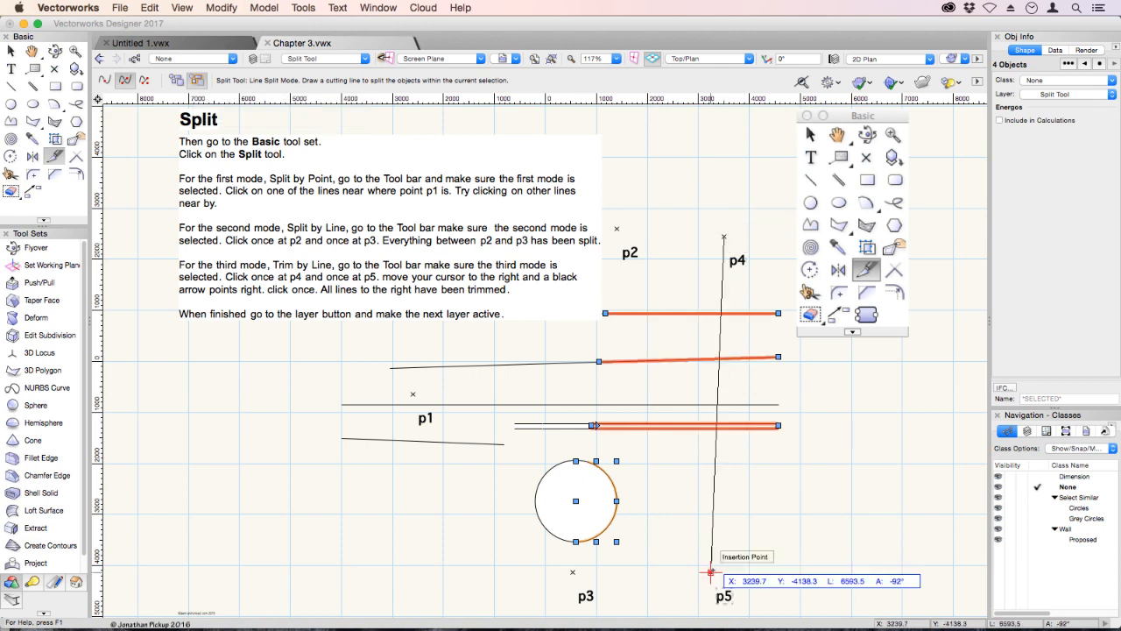
left_click(711, 572)
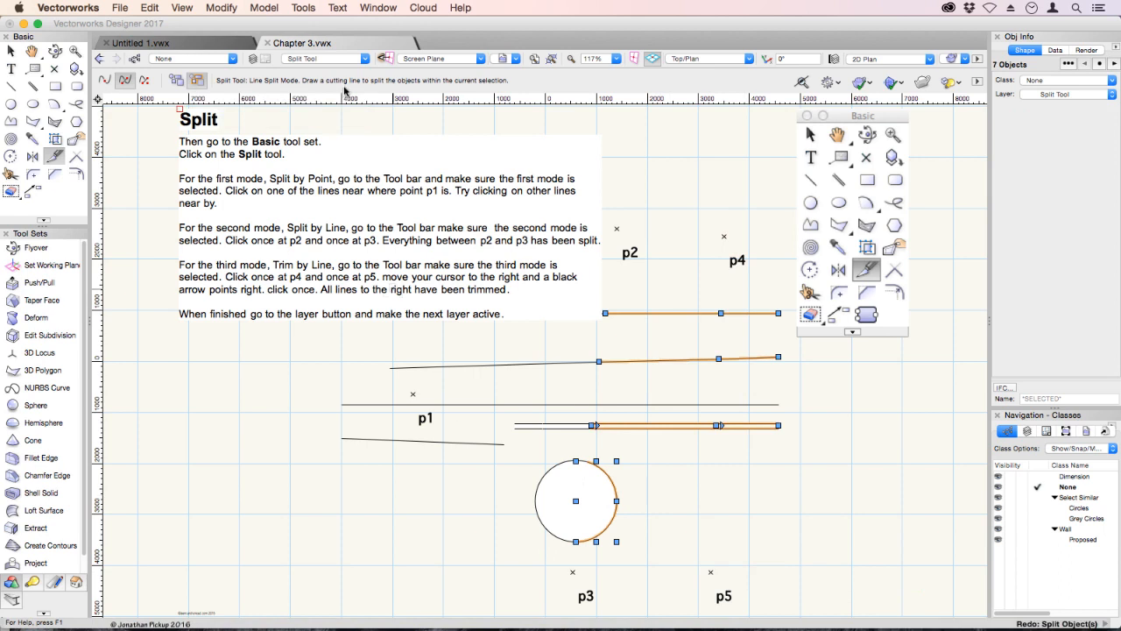
left_click(148, 7)
left_click(162, 35)
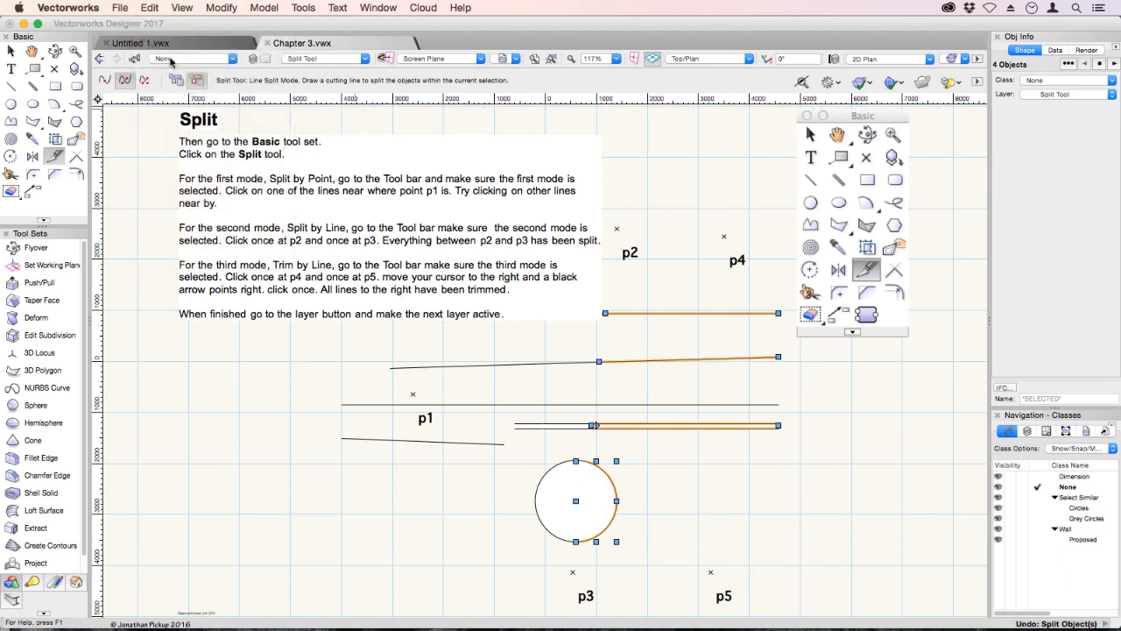
Step: Trim the selected pieces along a line from p4 to p5 in Line Trim Mode, keeping the parts left of the line
left_click(144, 80)
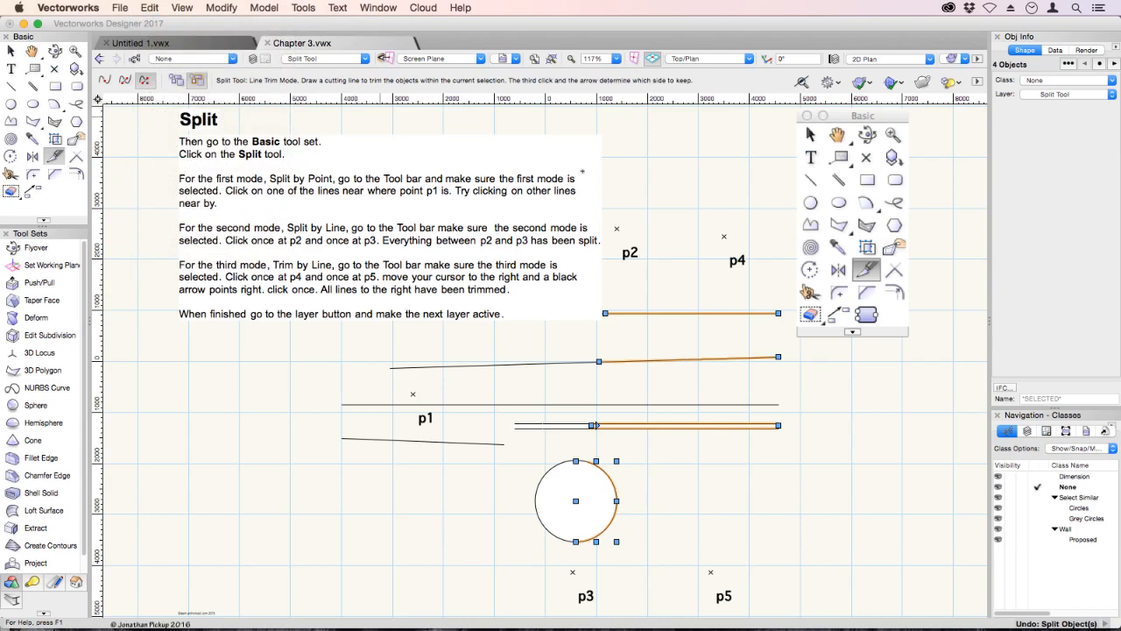
left_click(724, 236)
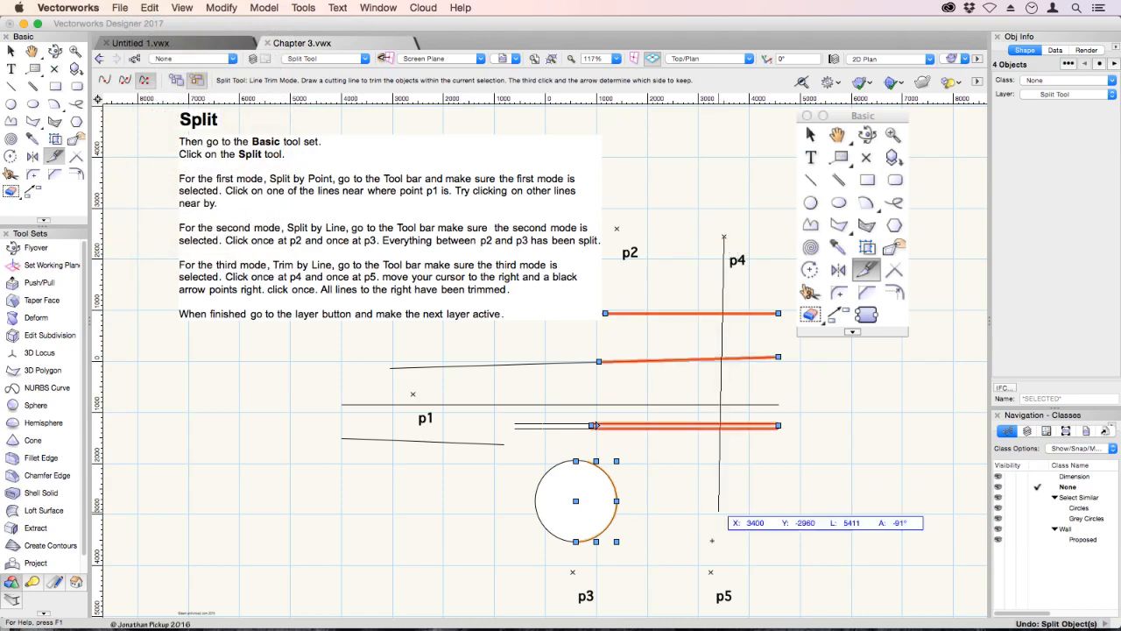
left_click(710, 562)
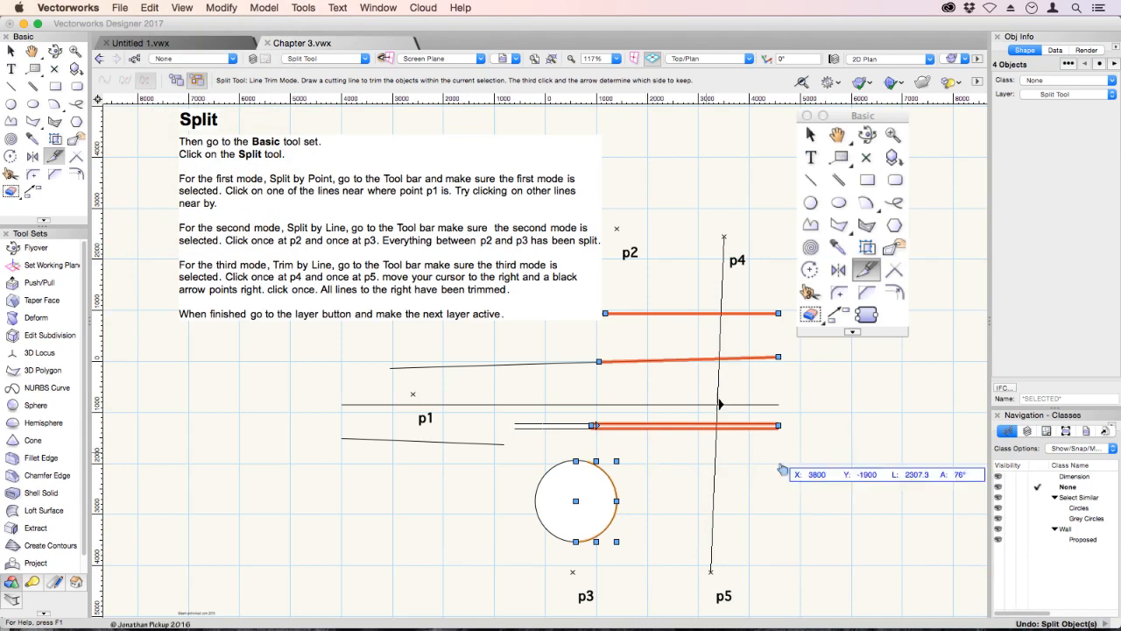
left_click(666, 448)
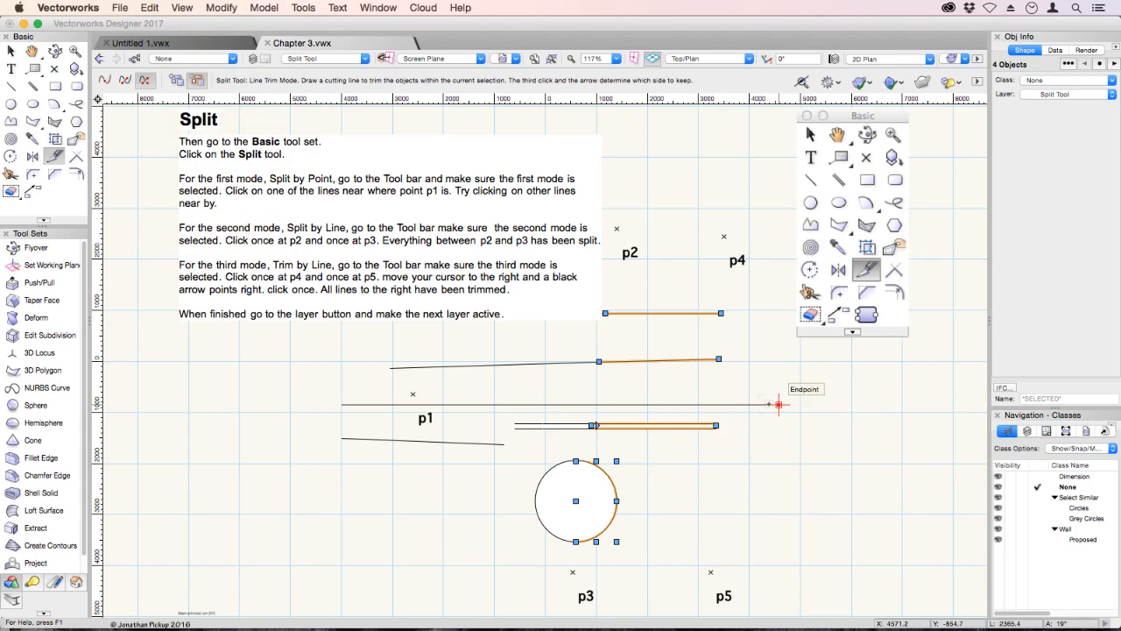
Step: Make the Connect/Combine layer active and start the Connect/Combine tool
left_click(342, 60)
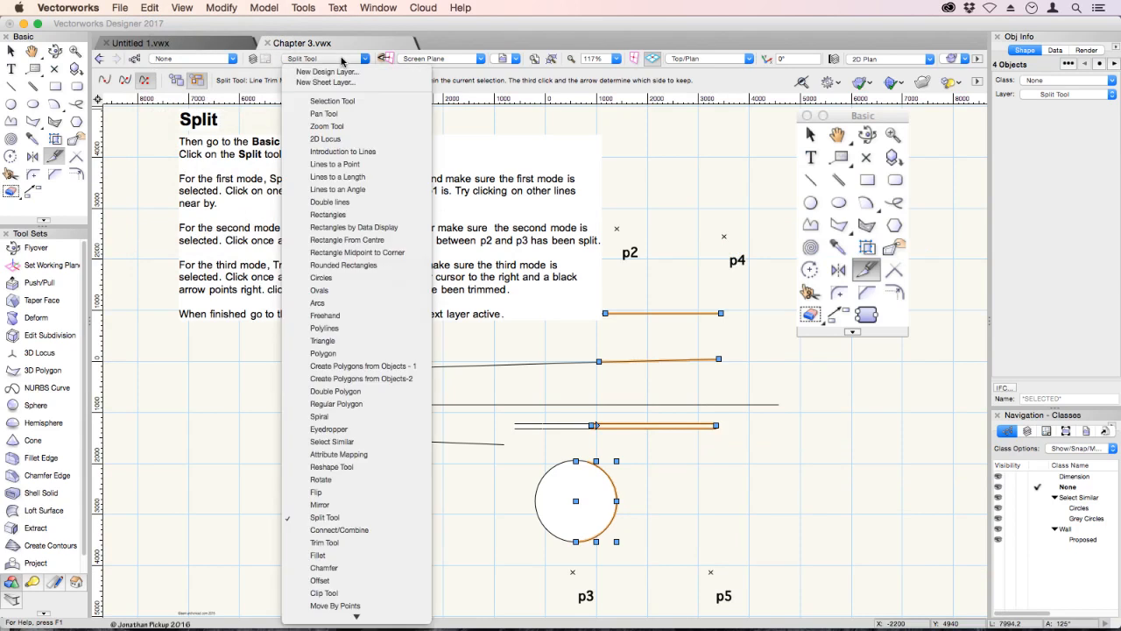
left_click(358, 529)
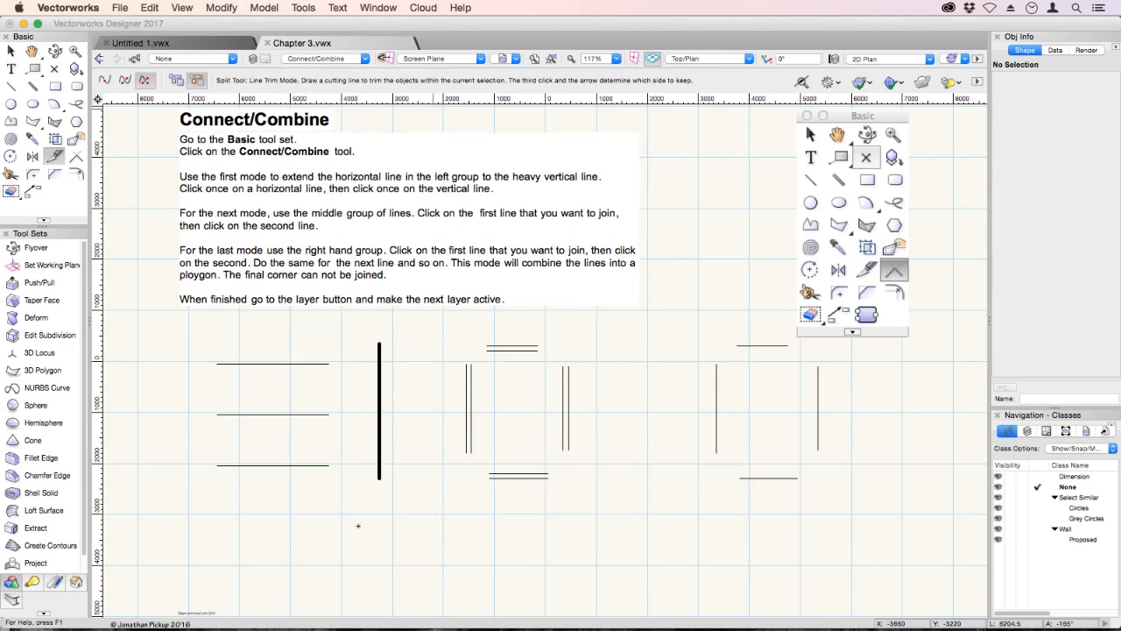
left_click(76, 158)
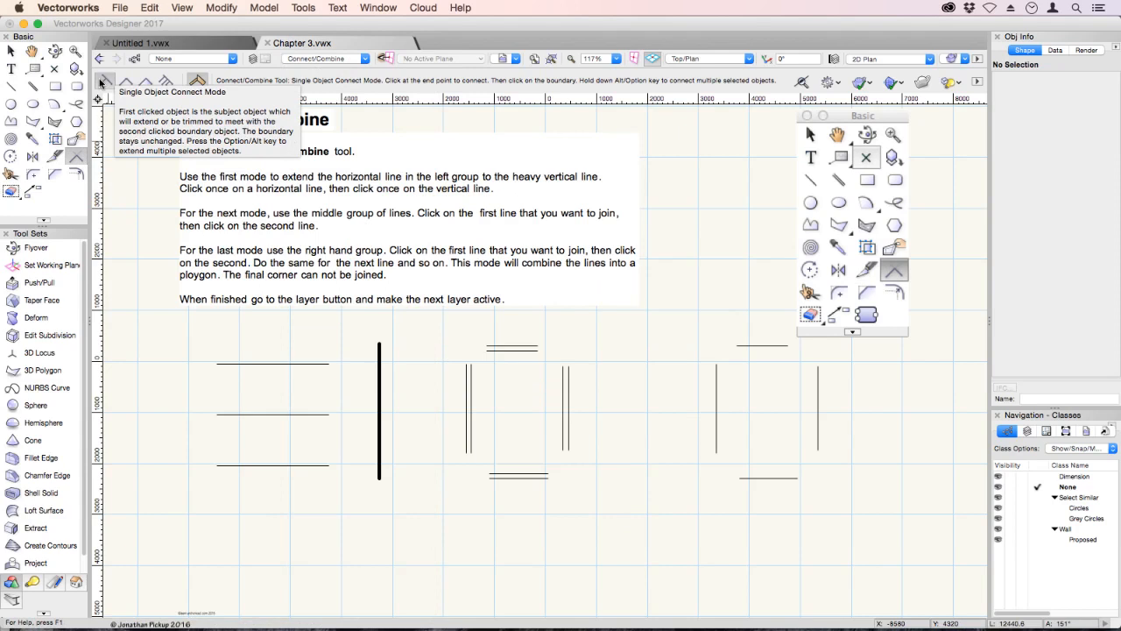
Step: Try extending the upper two horizontal lines to the heavy vertical line in Single Object Connect Mode, and undo the extensions
left_click(324, 362)
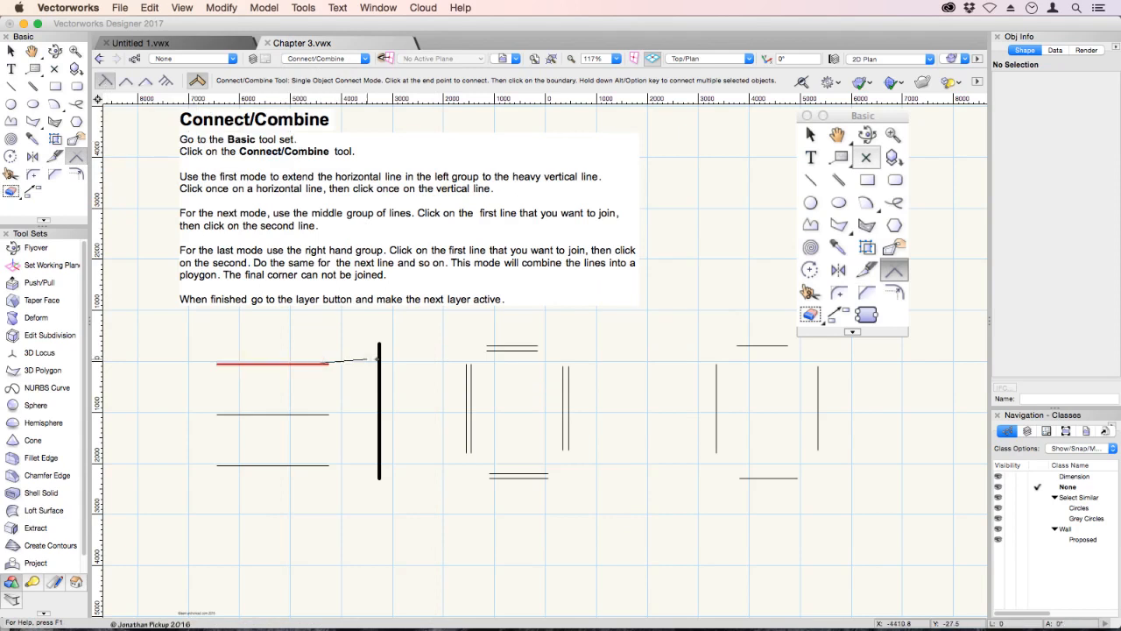
left_click(378, 359)
left_click(324, 414)
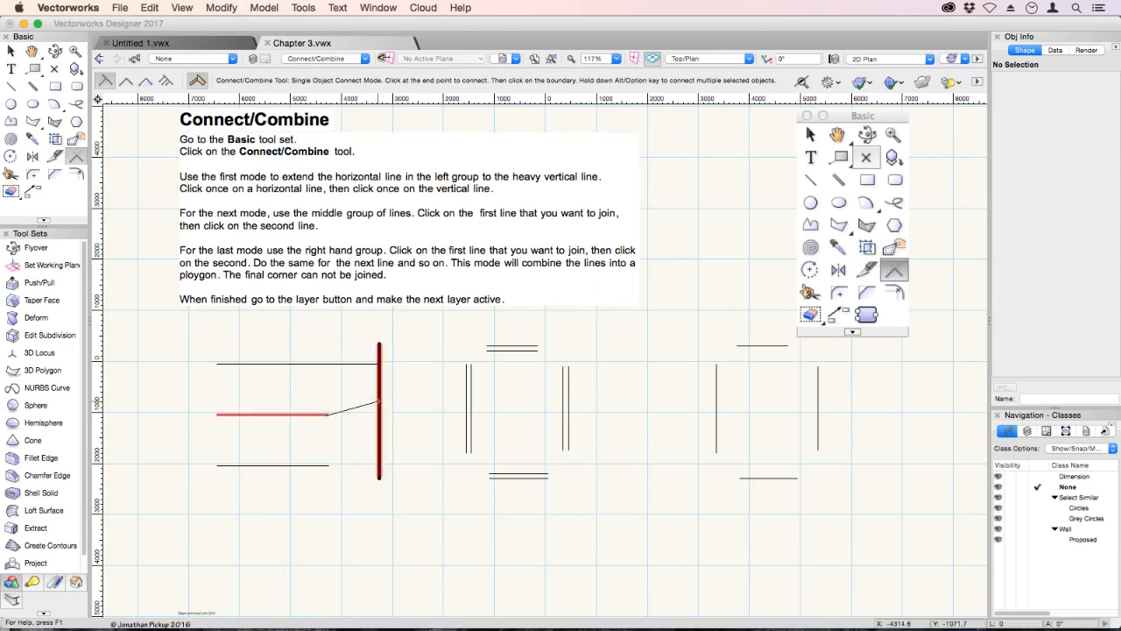
left_click(378, 401)
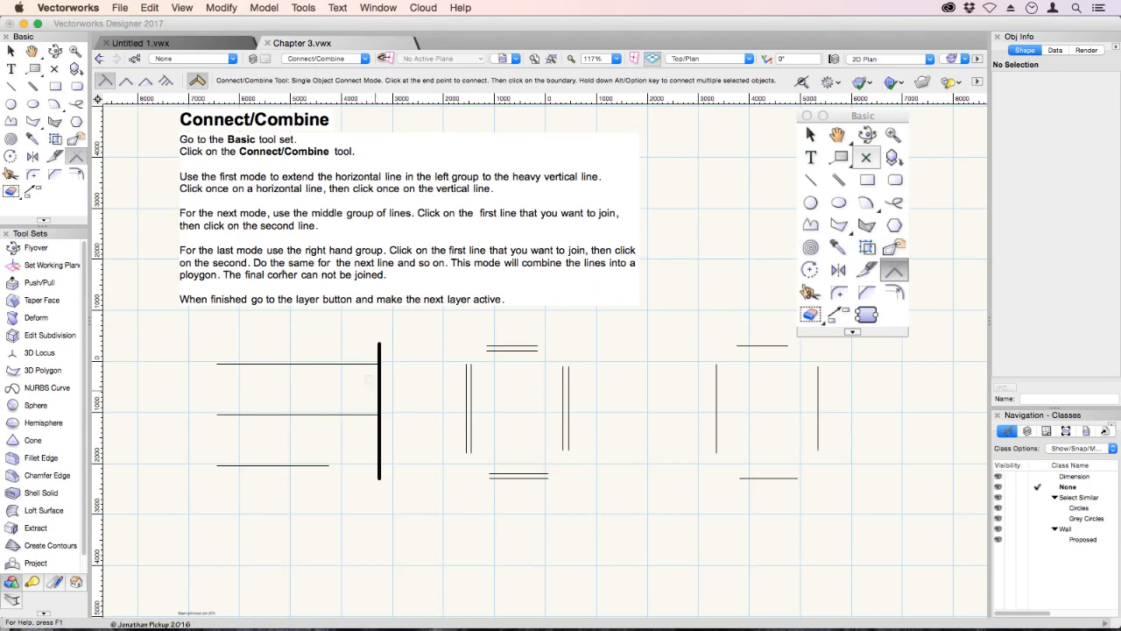
key("super+z")
Step: Extend all three horizontal lines of the left group to the heavy vertical line in Multiple Object Connect Mode
left_click(164, 81)
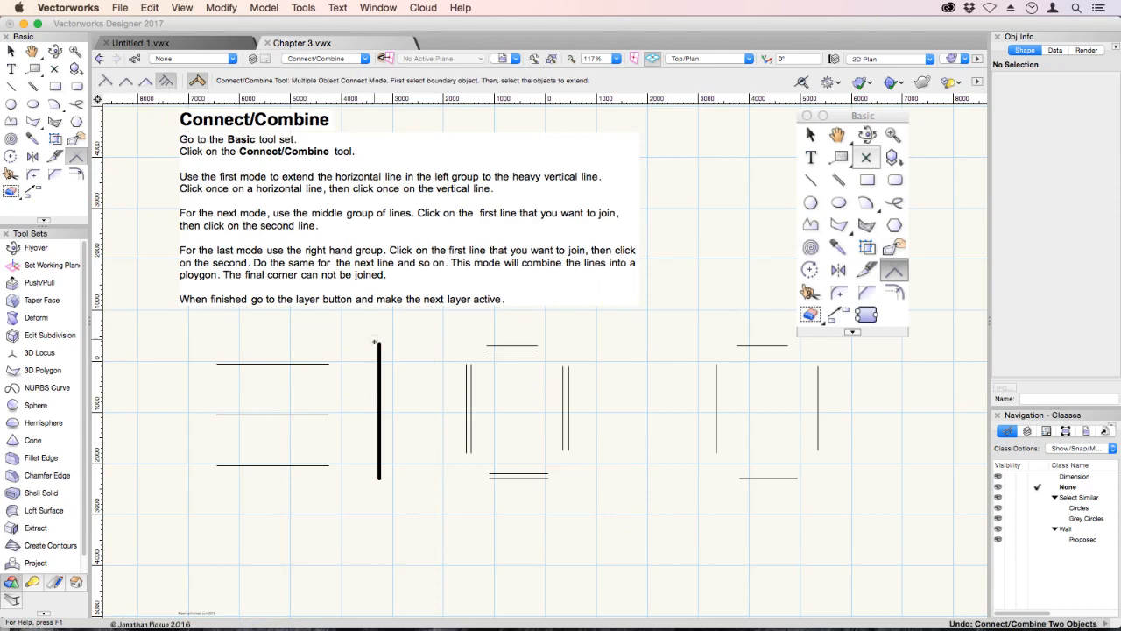
left_click(377, 347)
left_click(322, 363)
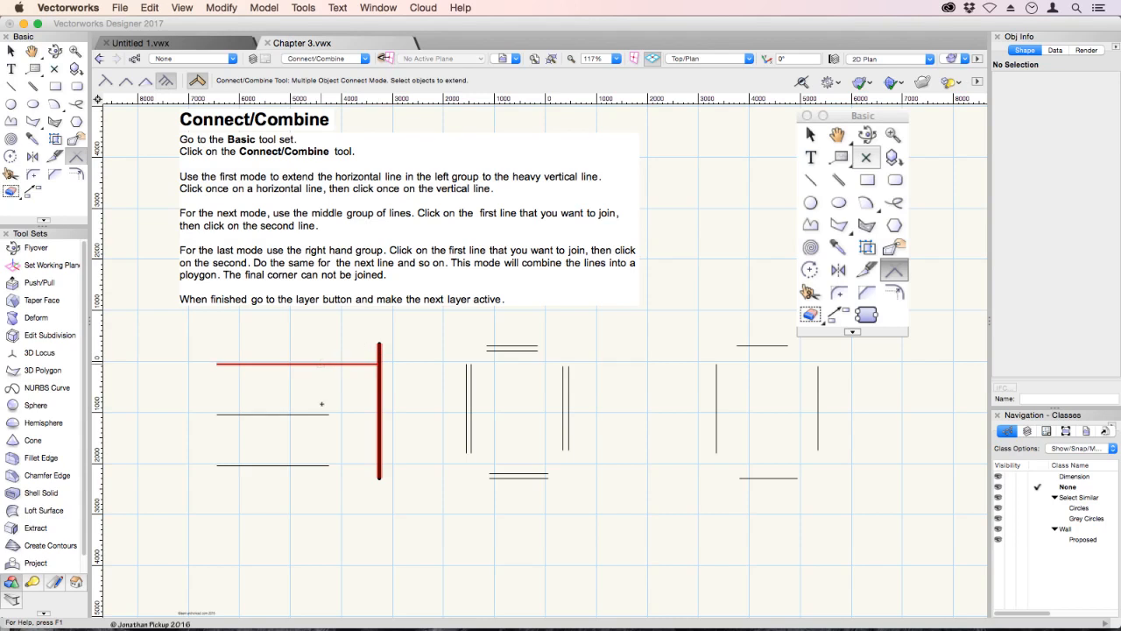
left_click(322, 413)
left_click(326, 465)
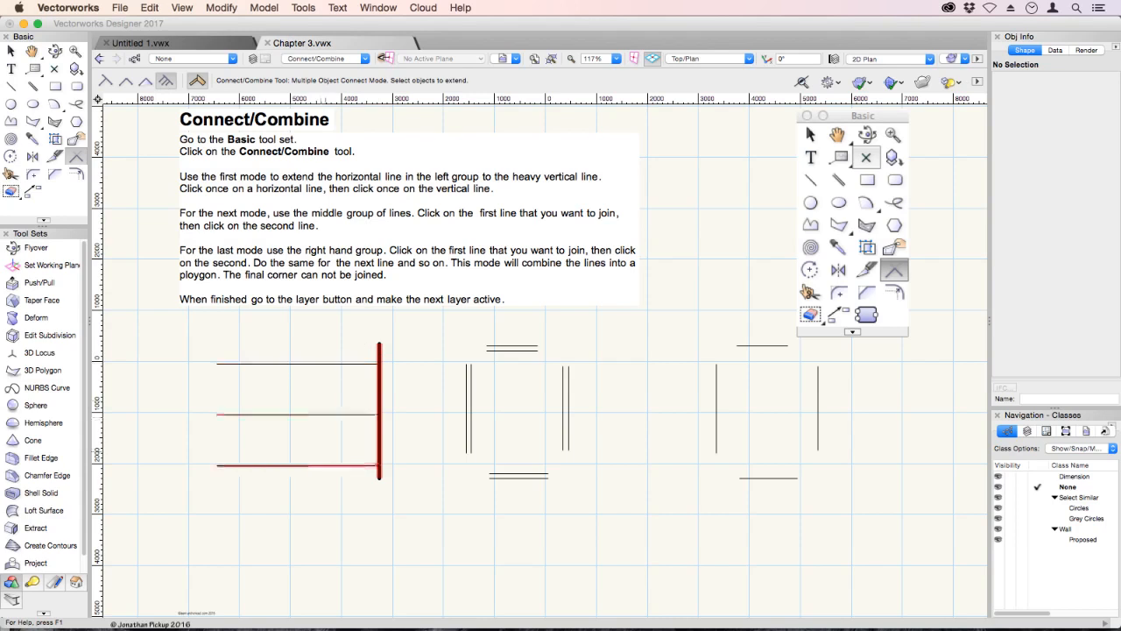
Step: Join the middle group's inner top line to the inner left and right vertical lines in Dual Object Connect Mode
left_click(125, 80)
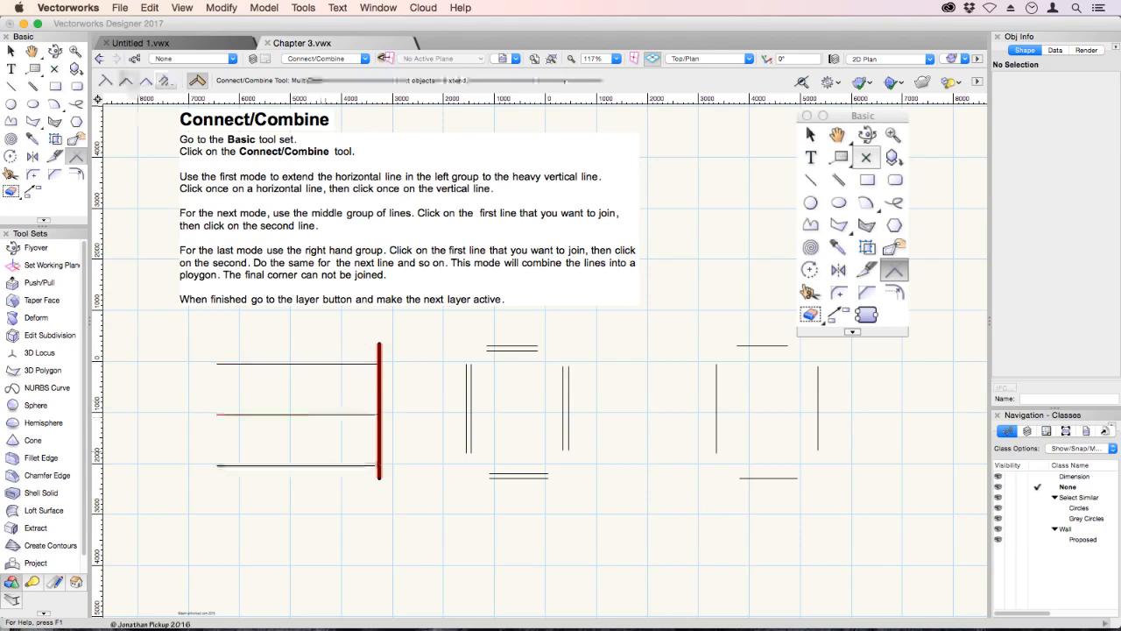
left_click(471, 374)
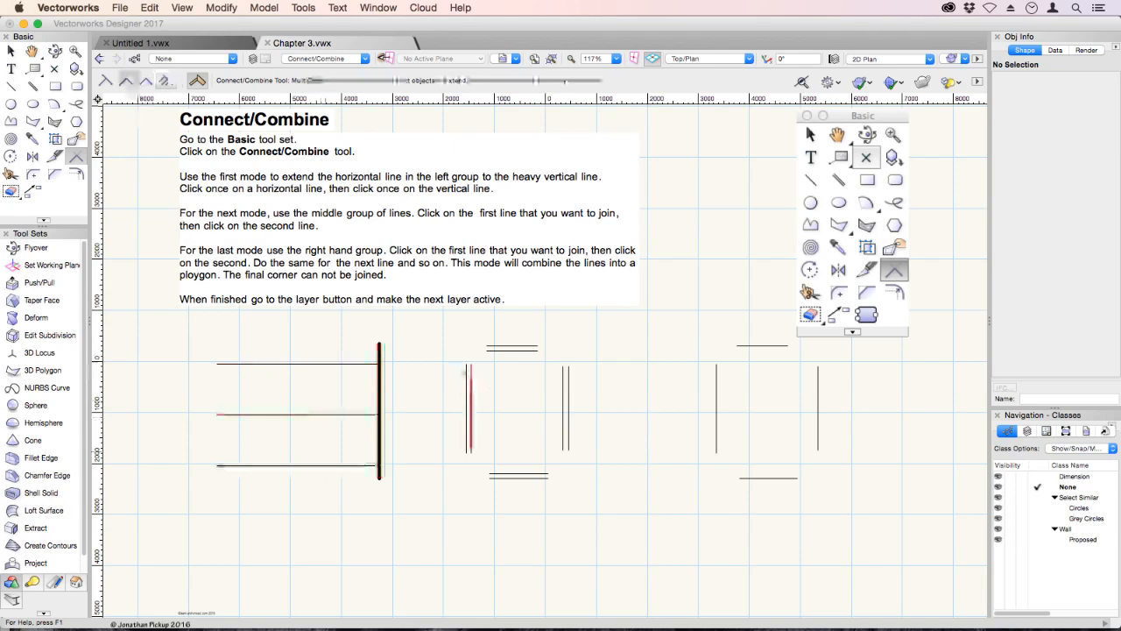
left_click(489, 351)
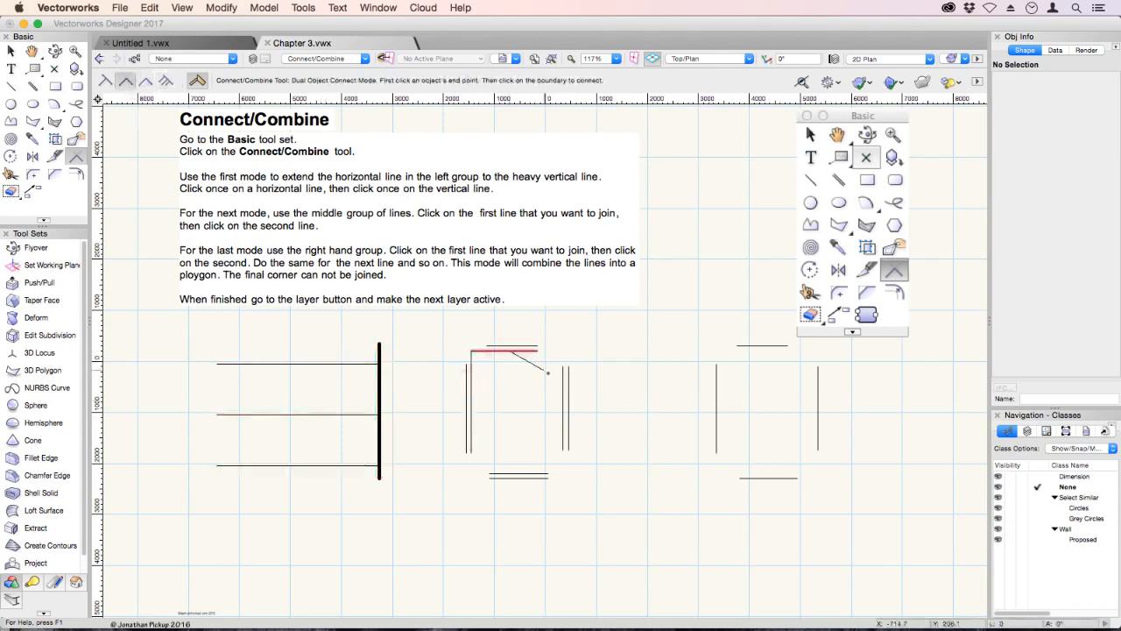
left_click(565, 375)
key("x")
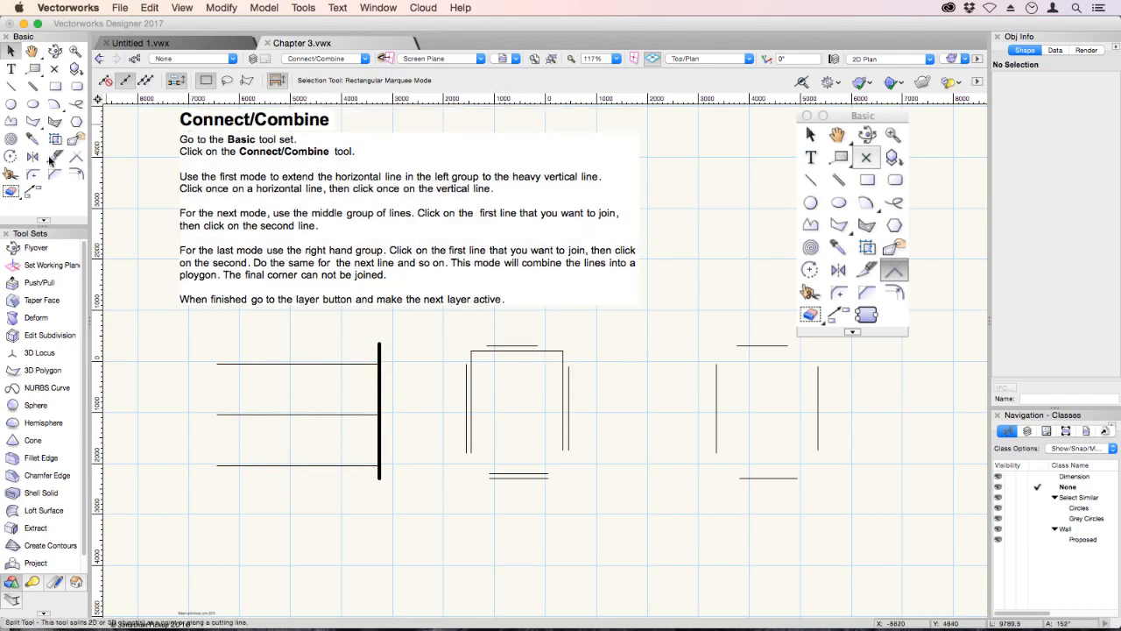
Step: Combine the right group's left, top, right and bottom lines into one polygon in Dual Object Combine Mode
left_click(76, 156)
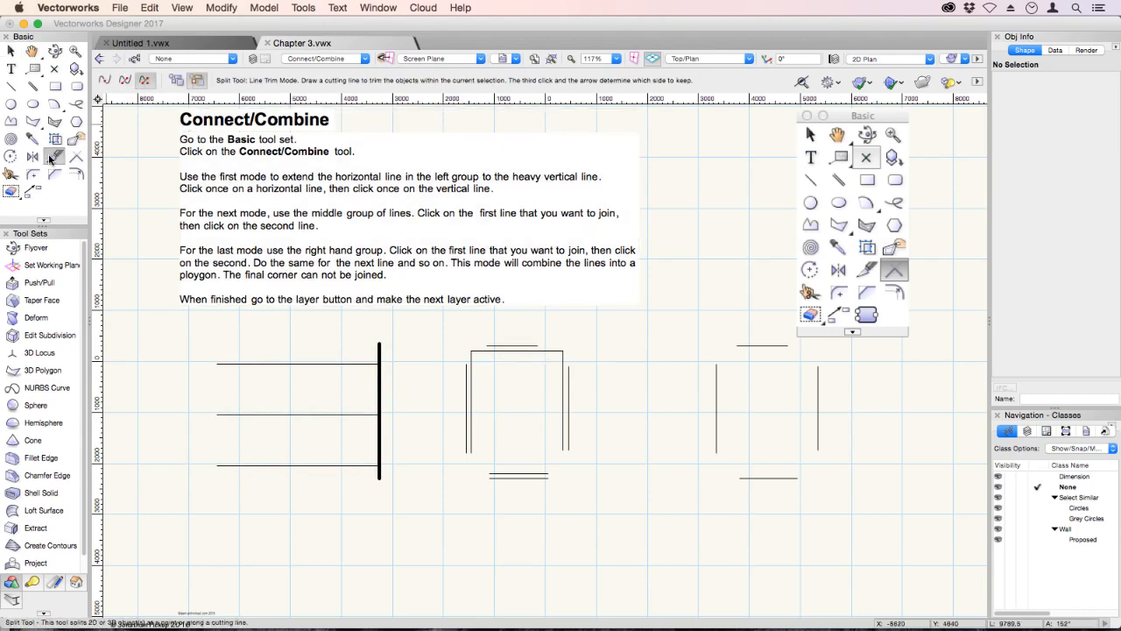
left_click(717, 371)
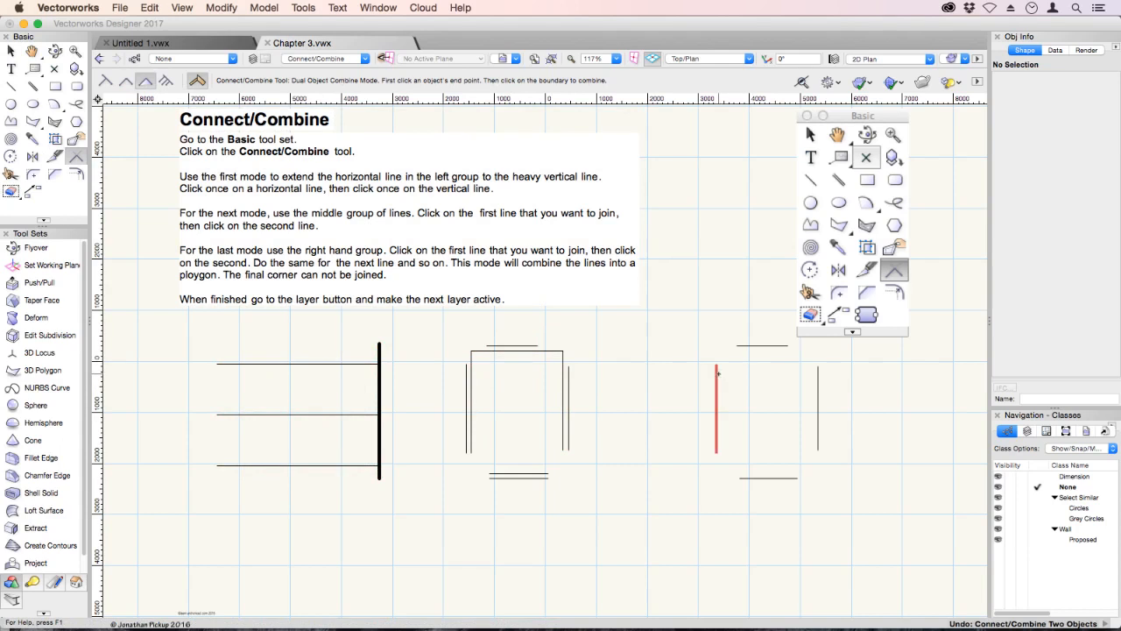
left_click(755, 345)
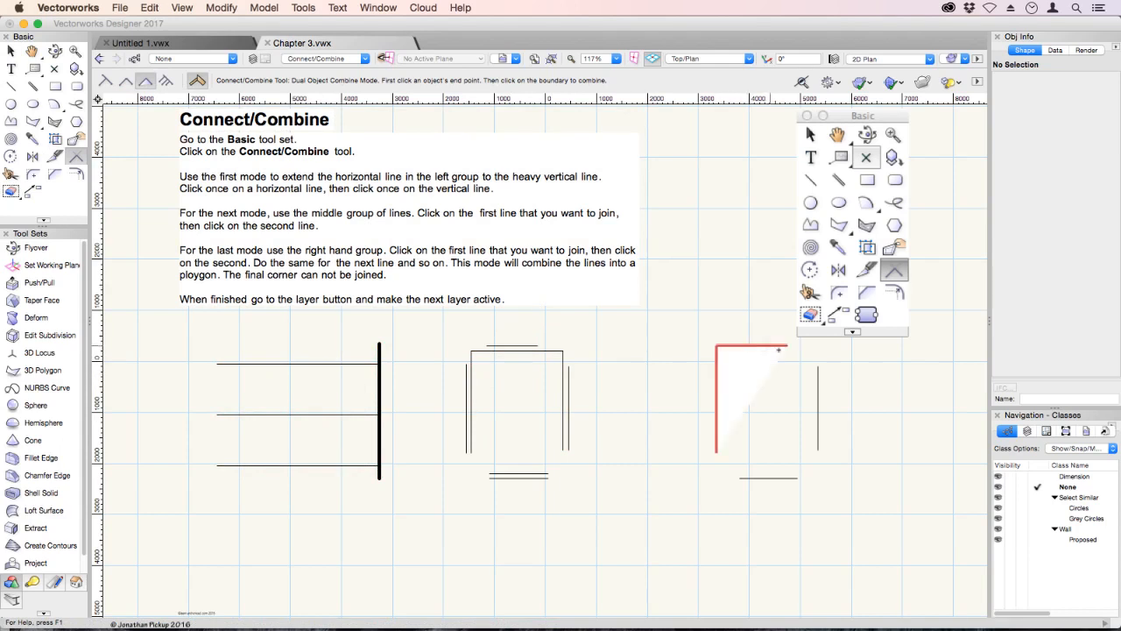
left_click(818, 378)
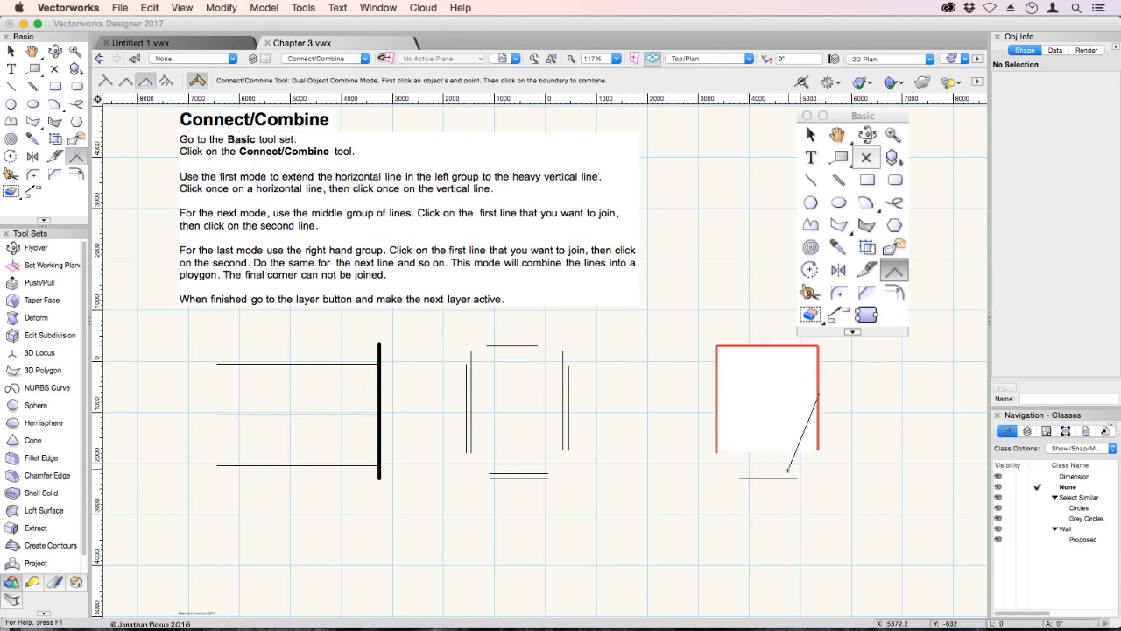
left_click(785, 476)
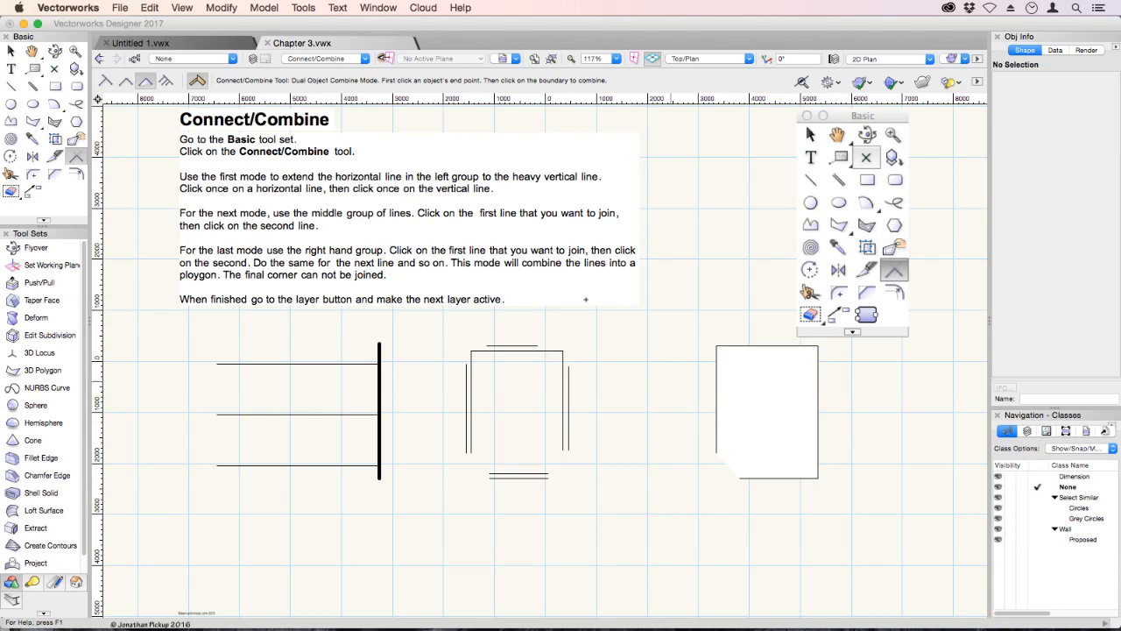
Step: Make the Trim Tool layer active and trim off the left portion of the left group's top line in All Objects Mode
left_click(353, 59)
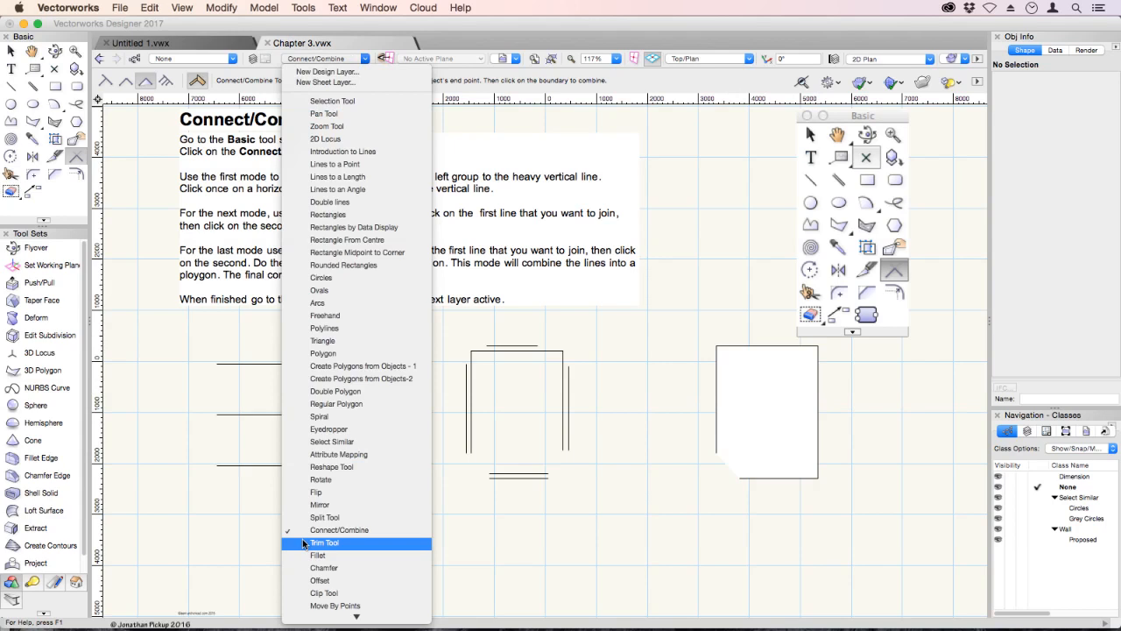
left_click(335, 44)
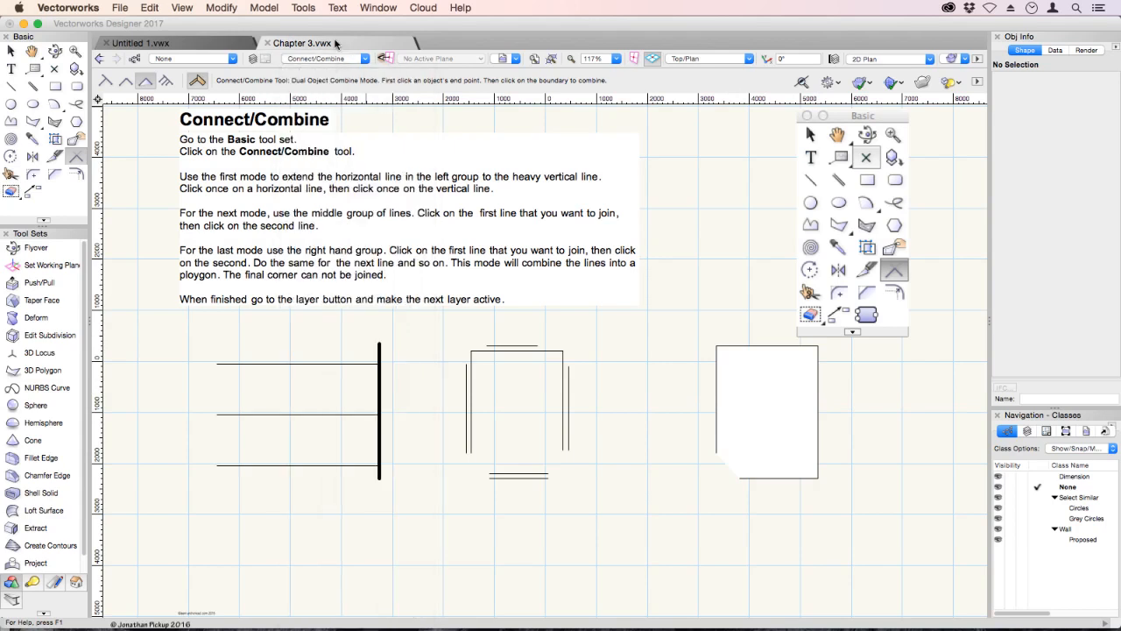
left_click(334, 59)
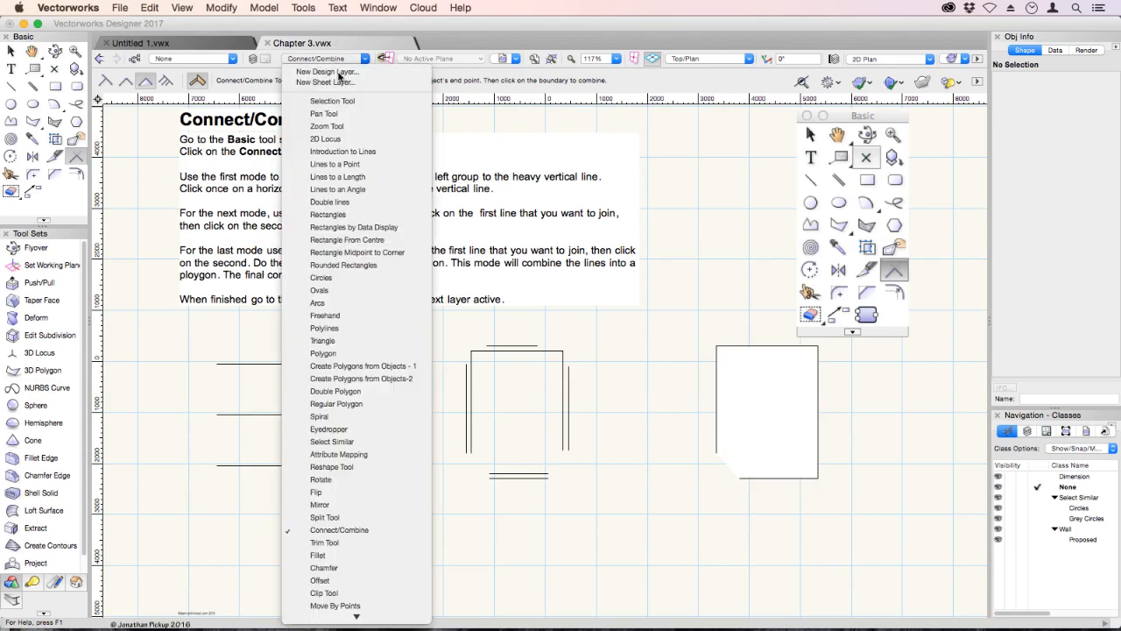
left_click(339, 543)
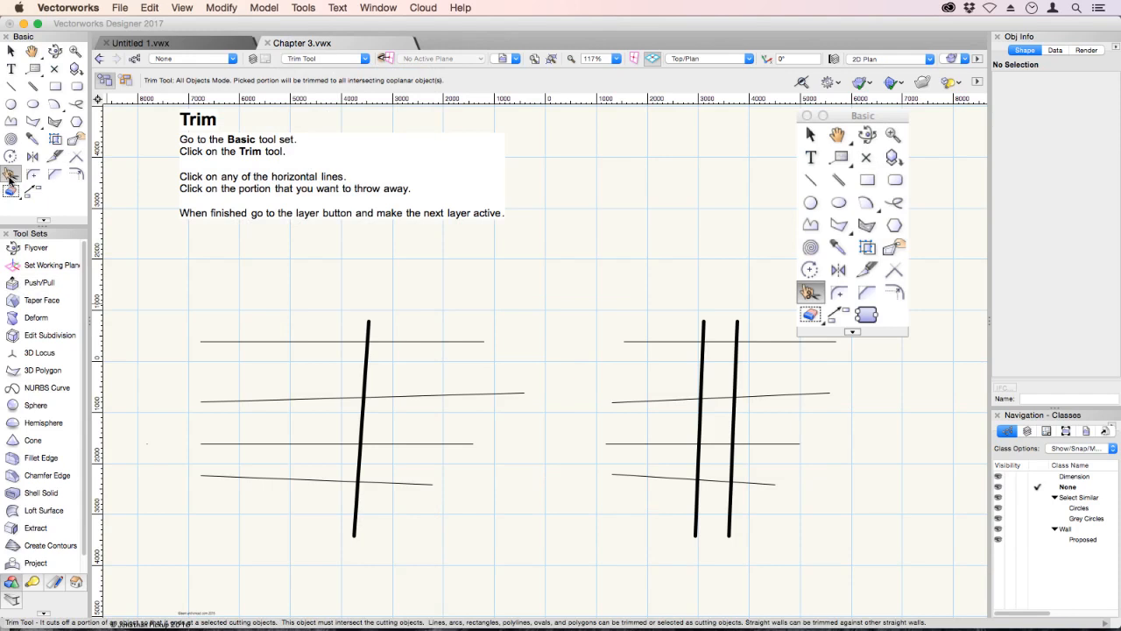
left_click(294, 341)
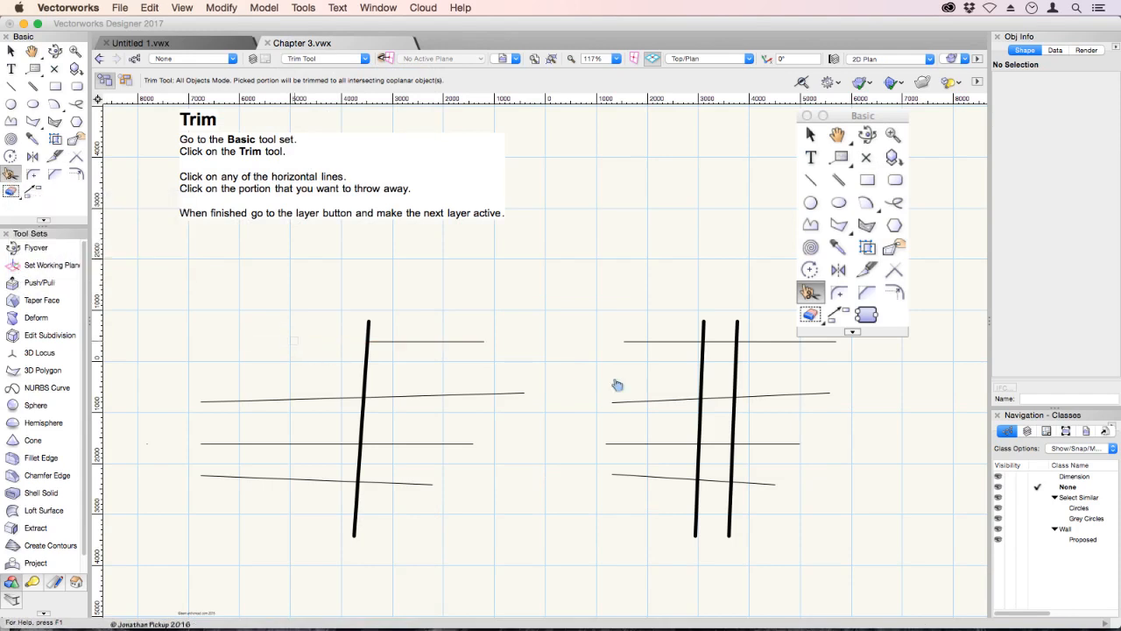
Step: Trim the right group: the second line's left and middle portions, the third line's middle portion, and the bottom line's left portion
left_click(645, 400)
left_click(720, 397)
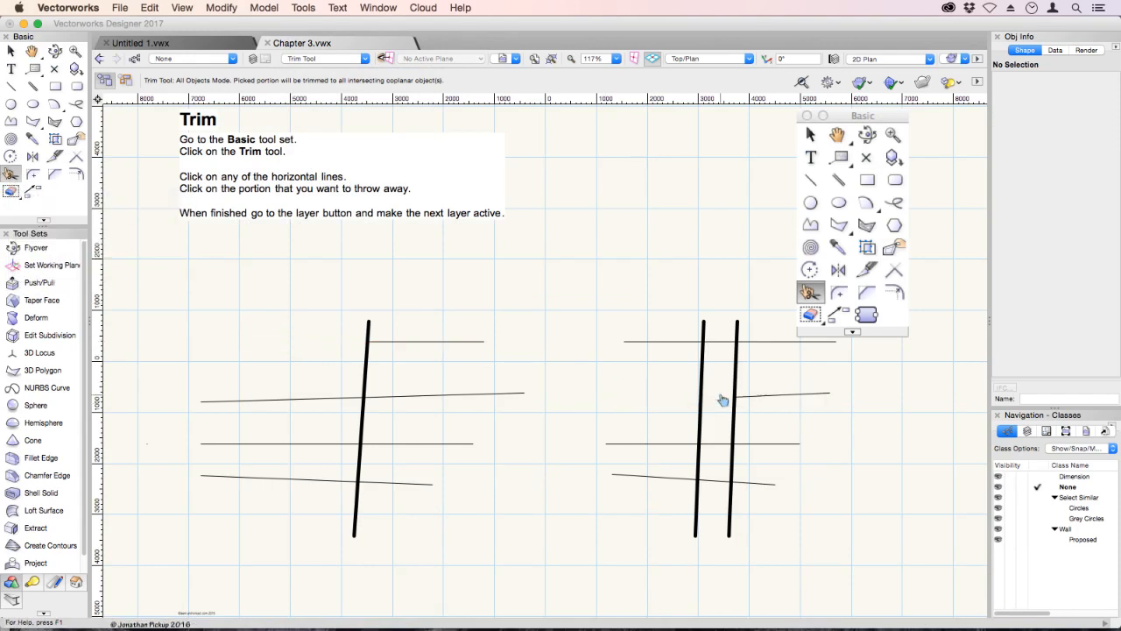
left_click(721, 445)
left_click(665, 481)
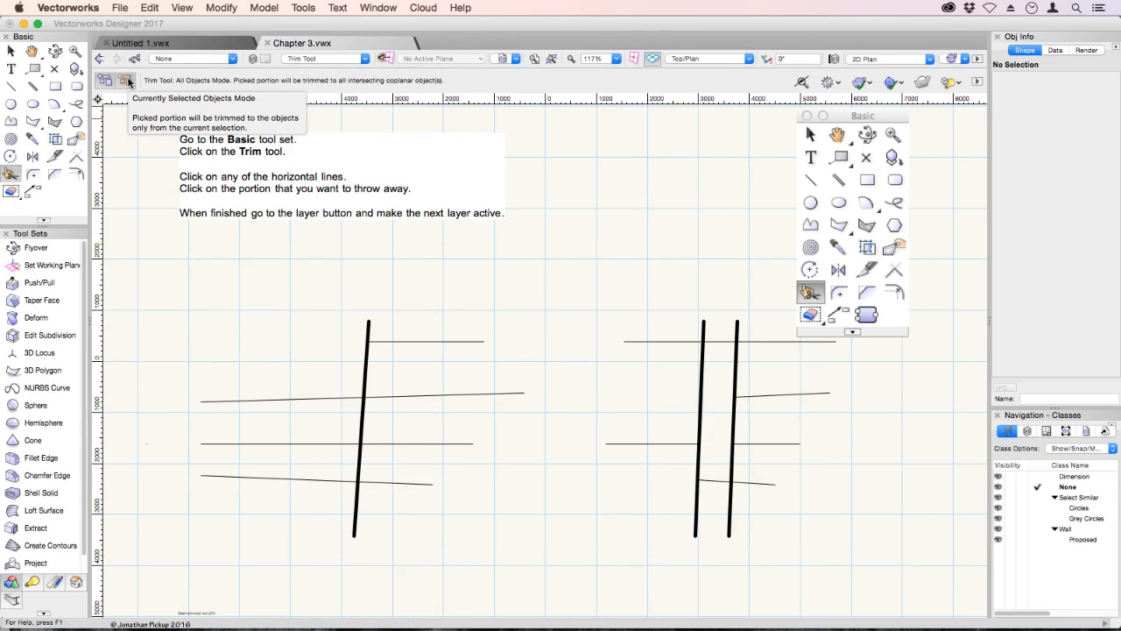
Step: Make the Fillet layer active and set the Fillet tool's radius to 500
left_click(338, 60)
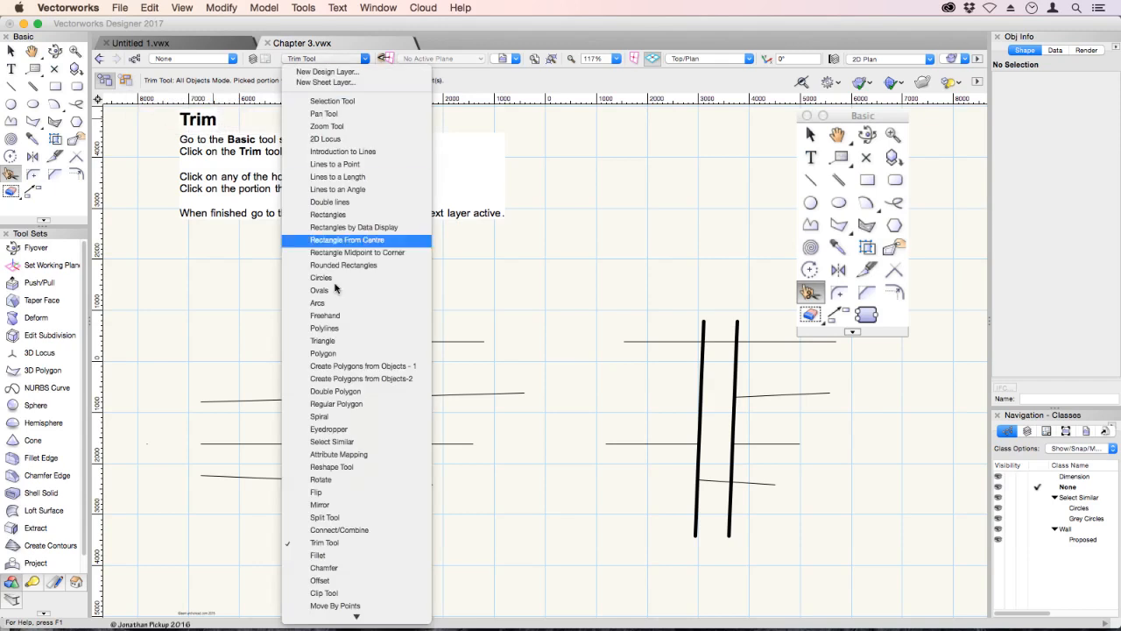
left_click(317, 557)
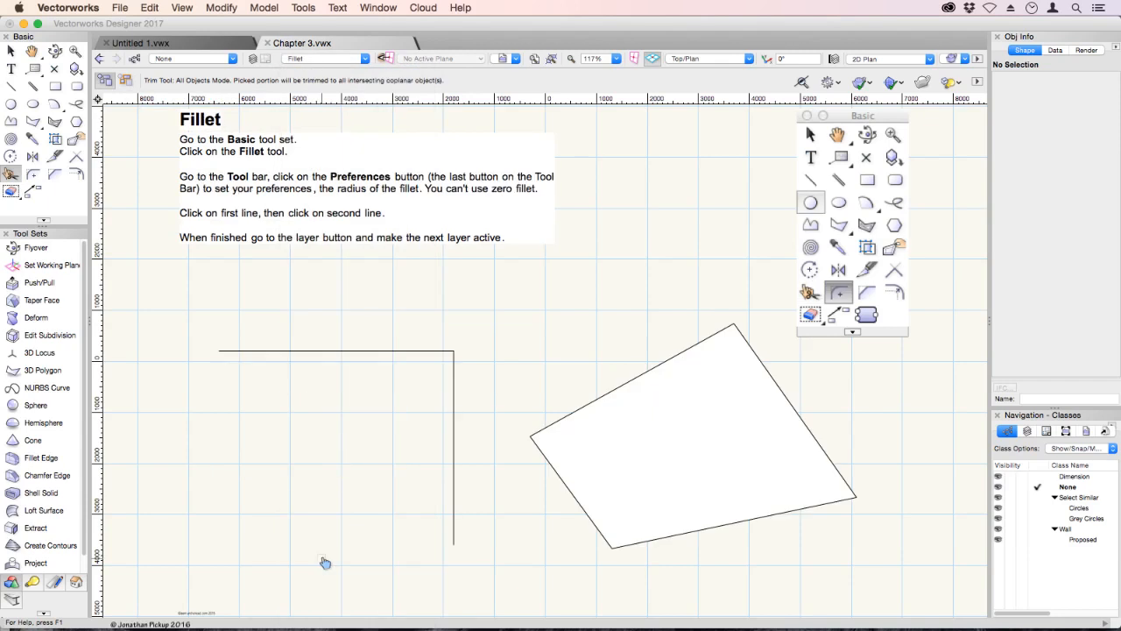
left_click(32, 173)
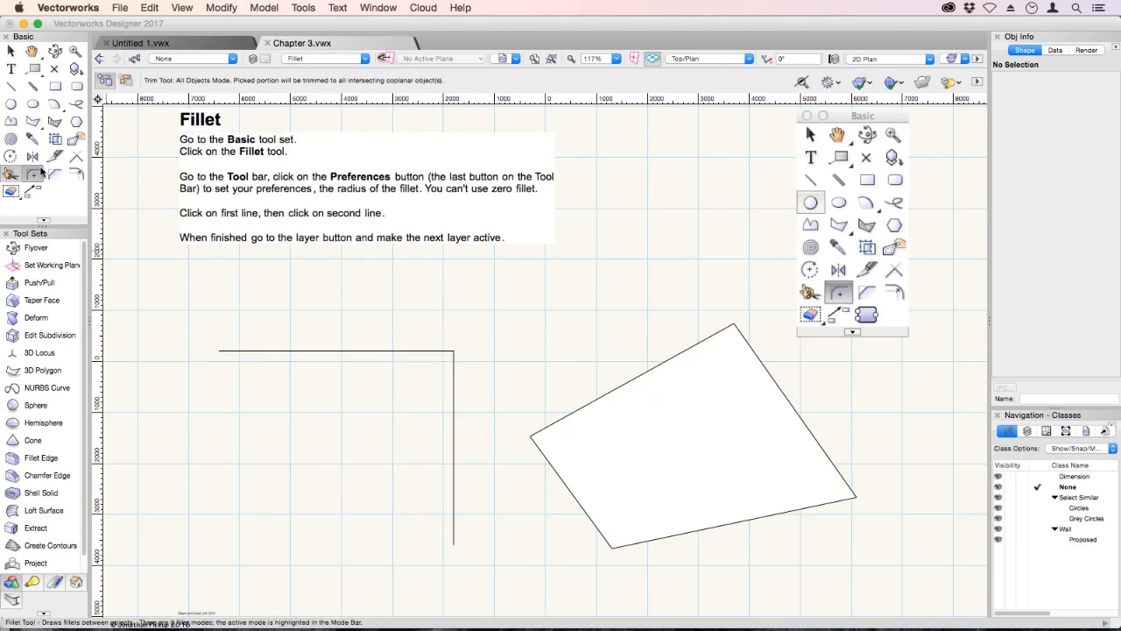
double_click(241, 81)
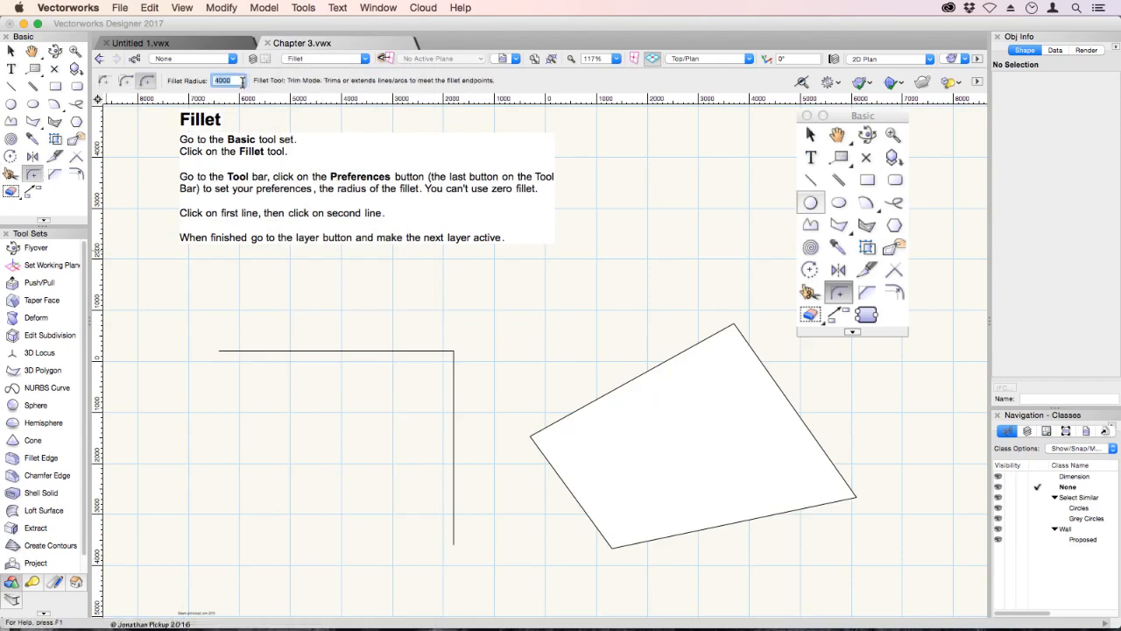
type("50")
key("Return")
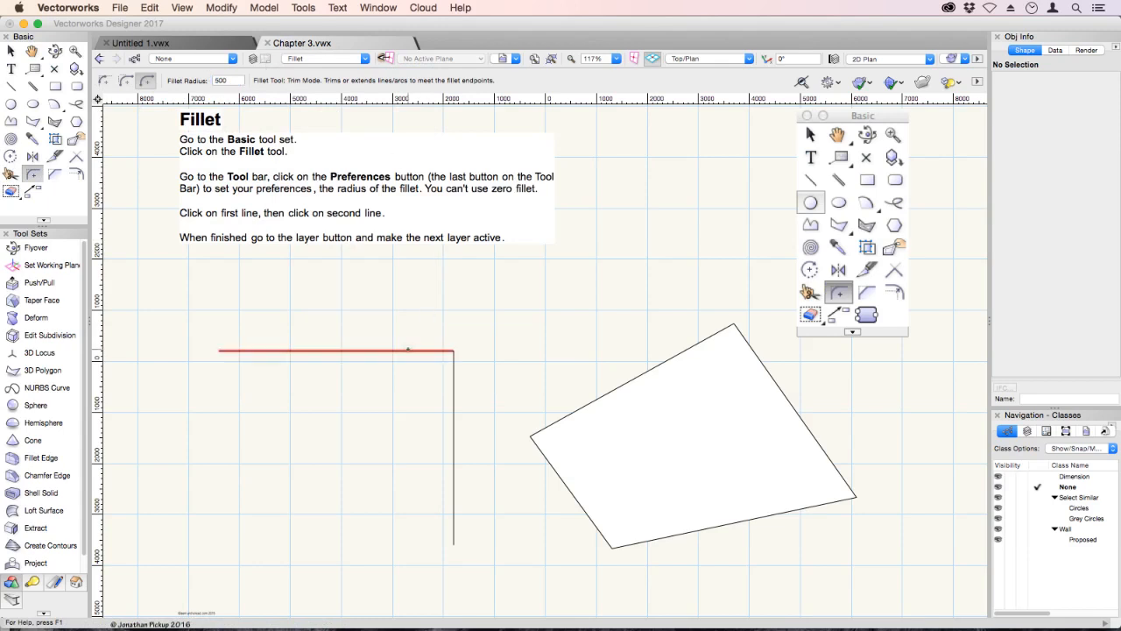
Step: Fillet the corner between the horizontal and vertical lines and the four-sided shape's left corner in Trim Mode
left_click(407, 350)
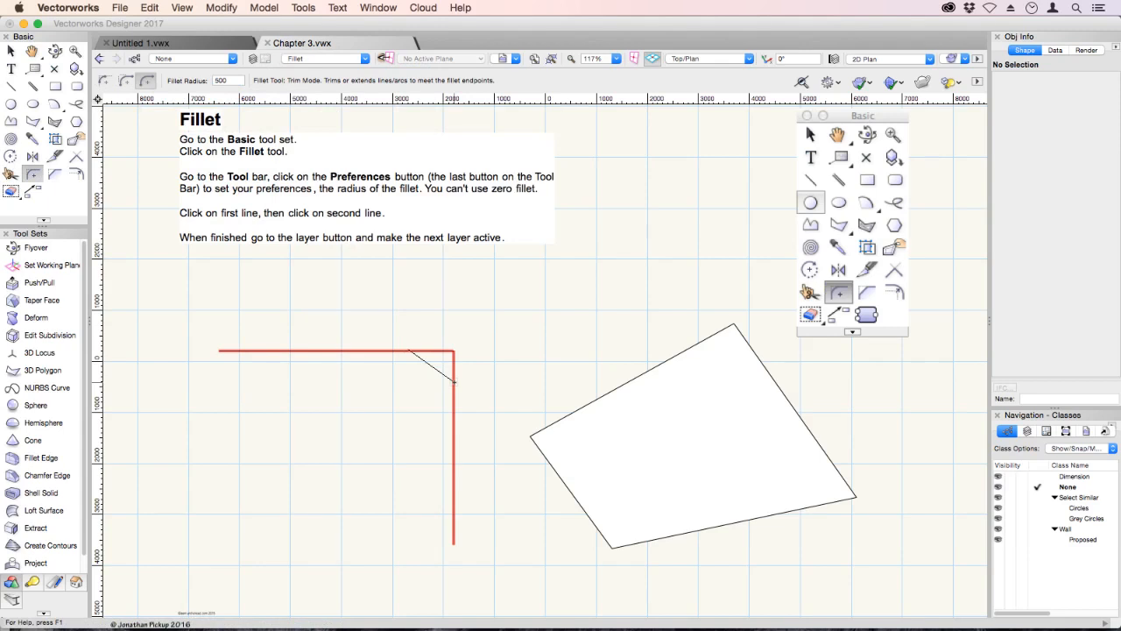
left_click(453, 381)
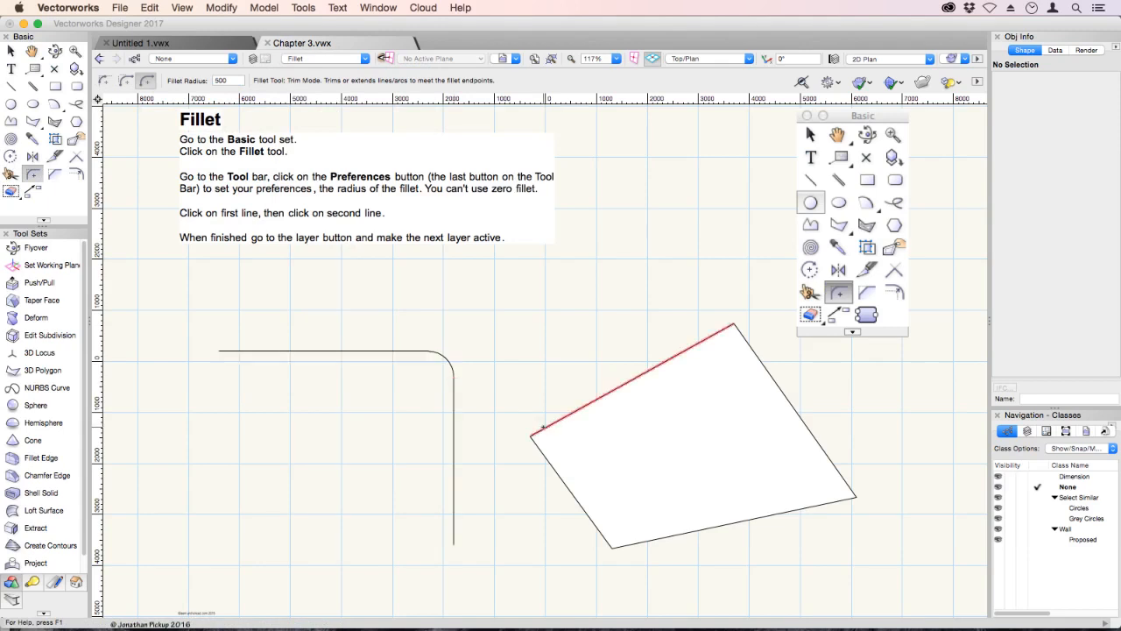
left_click(543, 435)
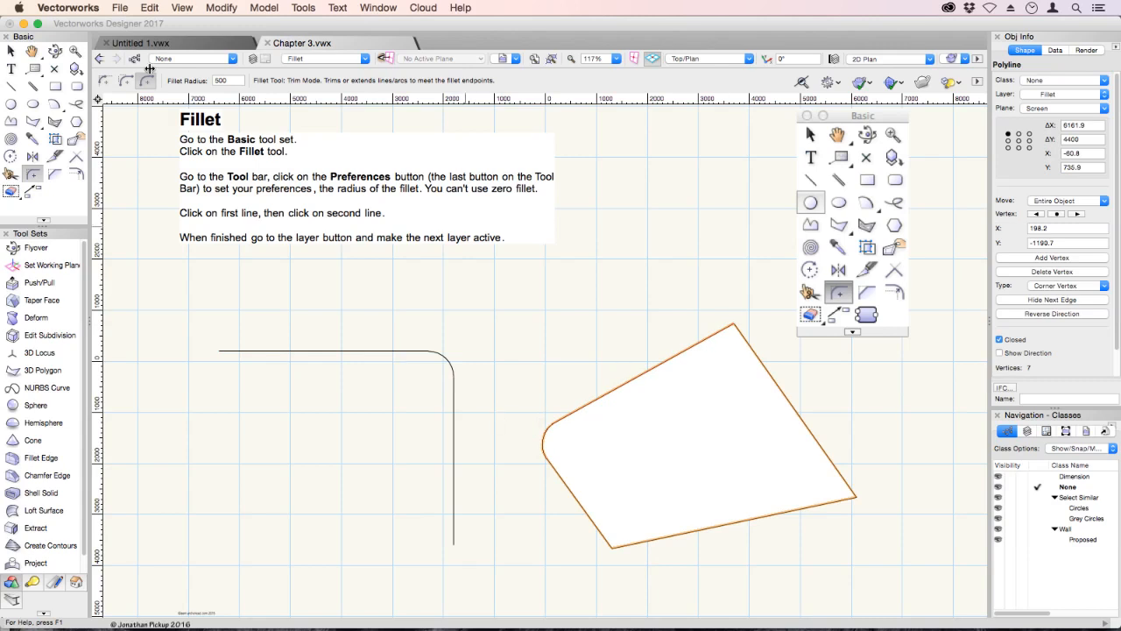
Step: Add a fillet at the four-sided shape's top corner in Standard Mode, leaving its edges untouched
left_click(106, 80)
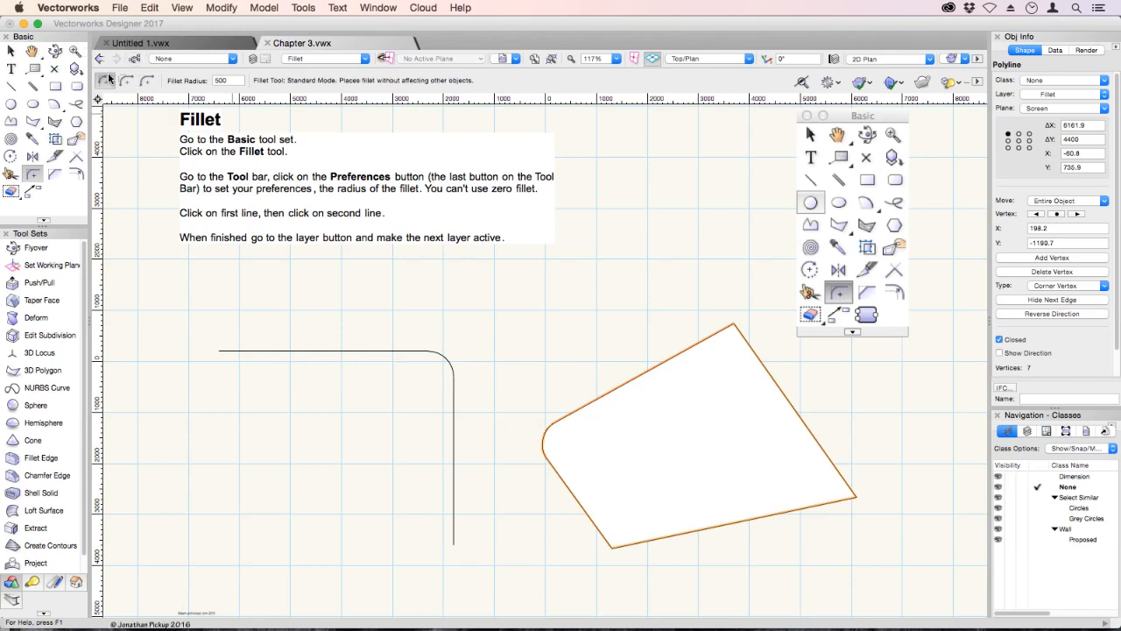
left_click(701, 339)
left_click(753, 355)
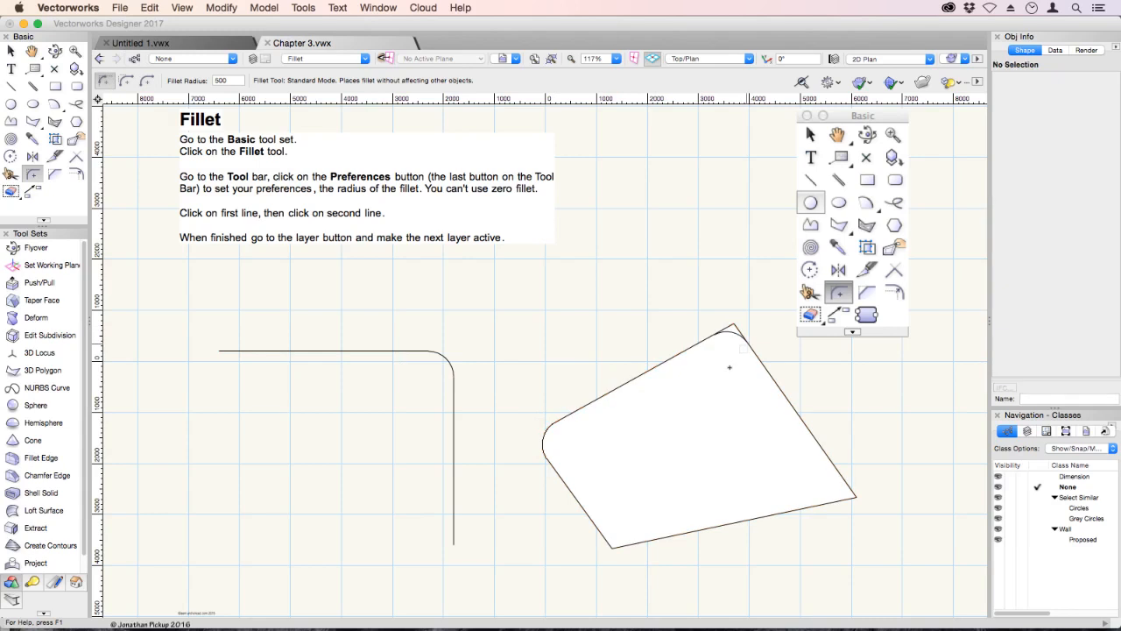
Step: Fillet the four-sided shape's bottom corner in Split Mode and select the two split-off corner lines
left_click(126, 80)
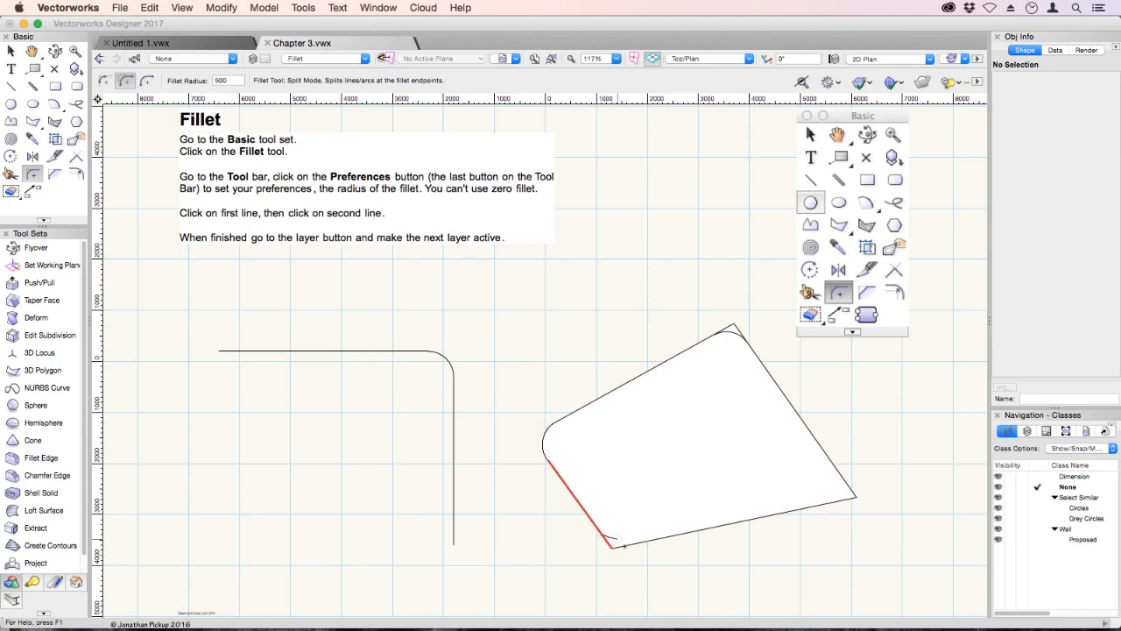
left_click(617, 542)
left_click(625, 545)
left_click(613, 543)
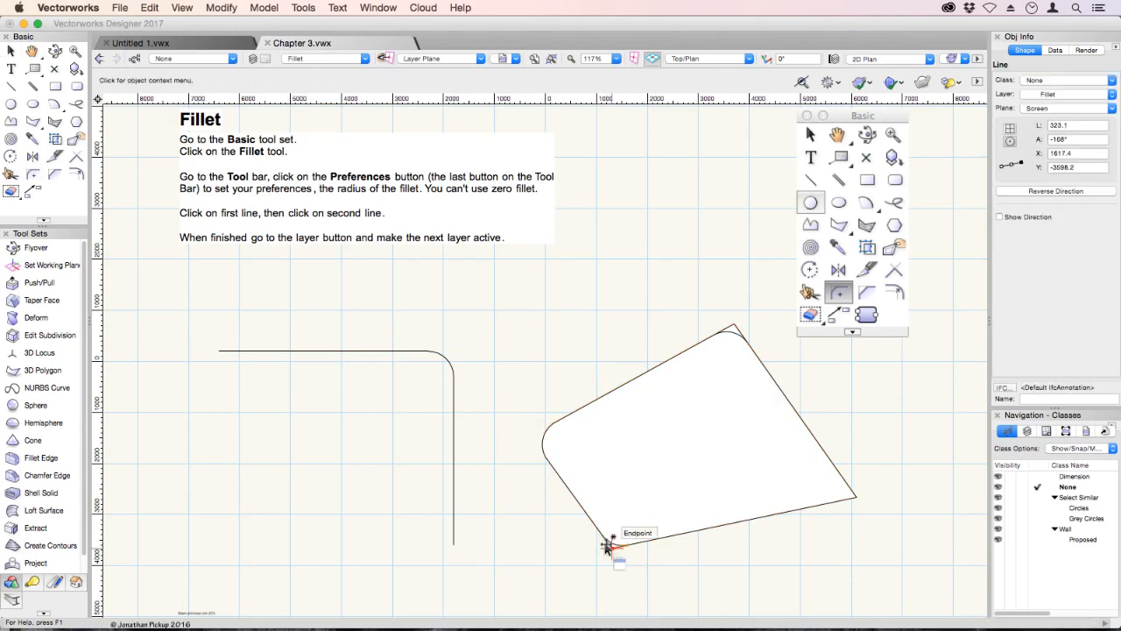
left_click(607, 542, "shift")
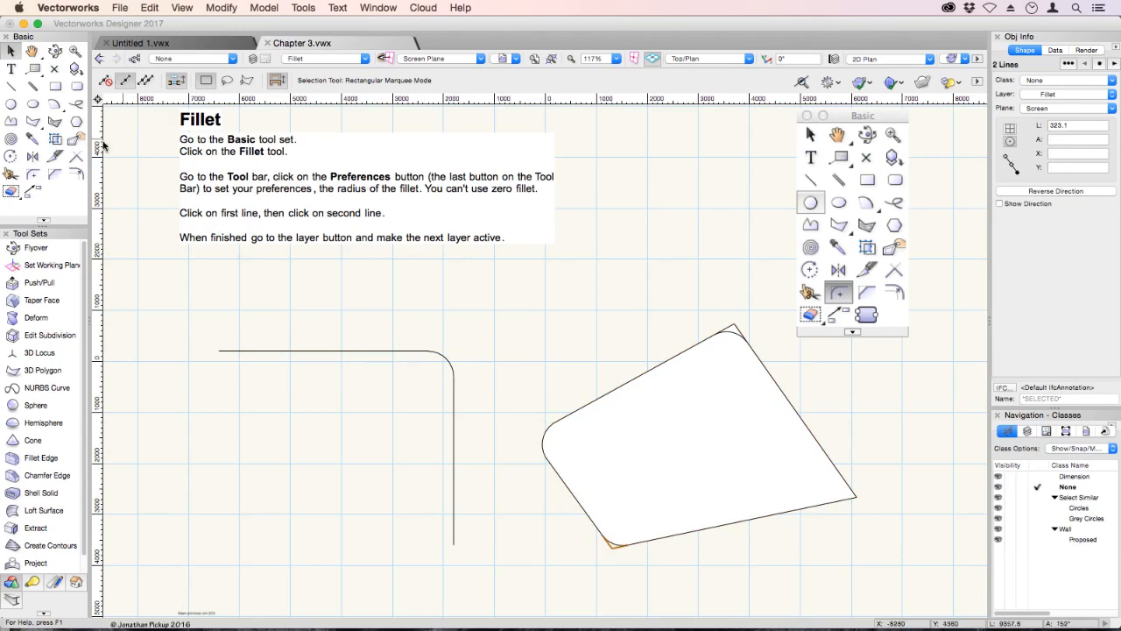
Step: Return the Fillet tool to Trim Mode and make the Chamfer layer active
left_click(33, 173)
left_click(147, 82)
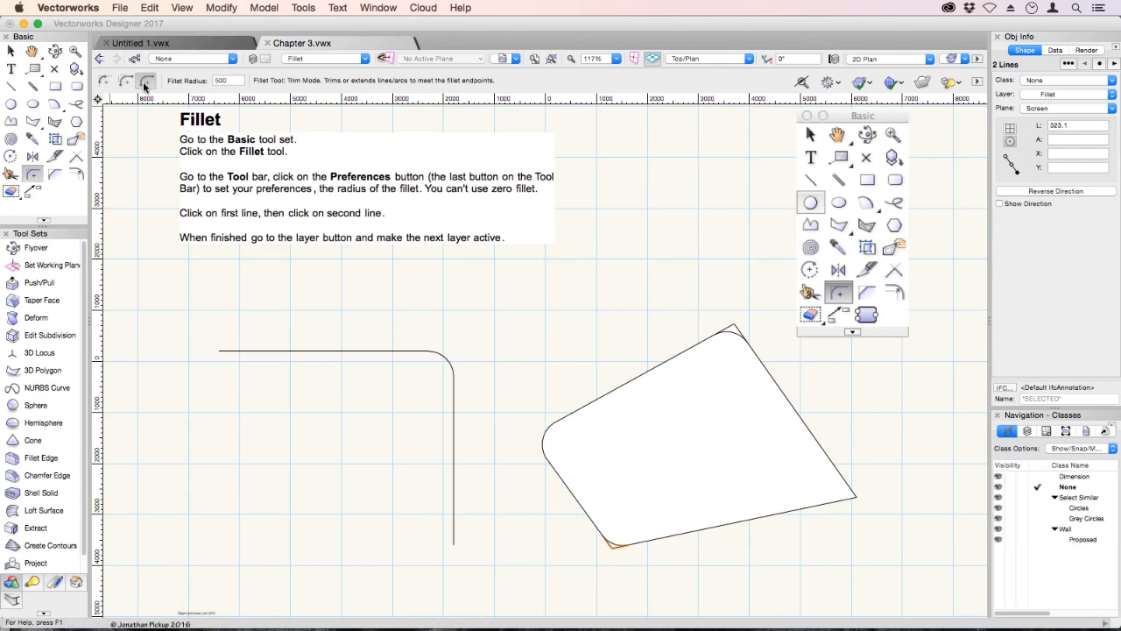
left_click(306, 60)
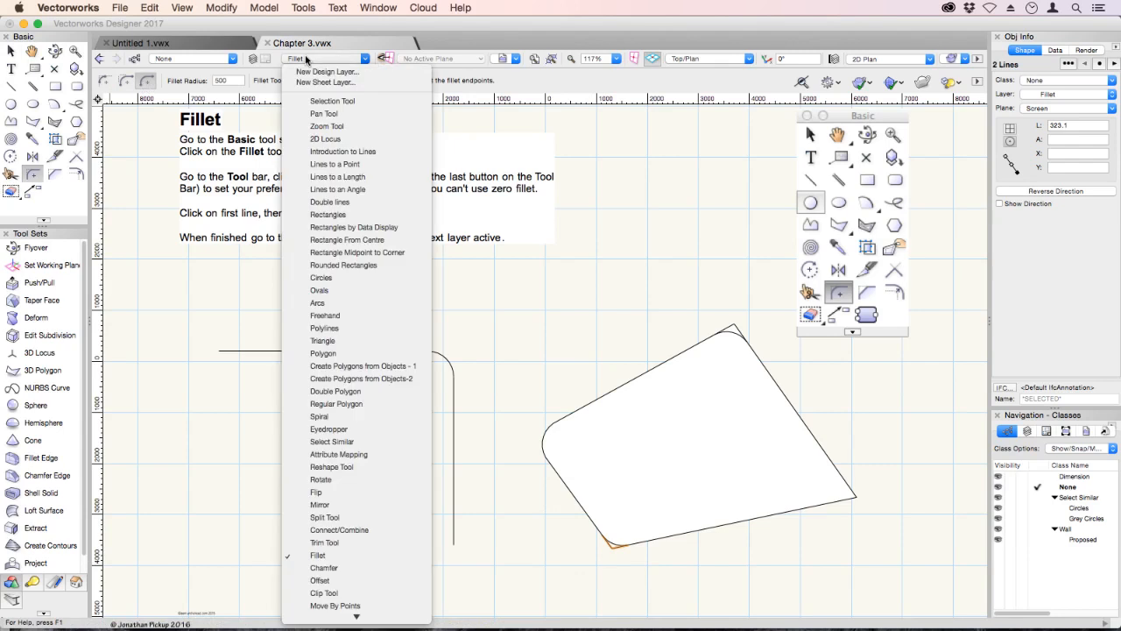
left_click(324, 568)
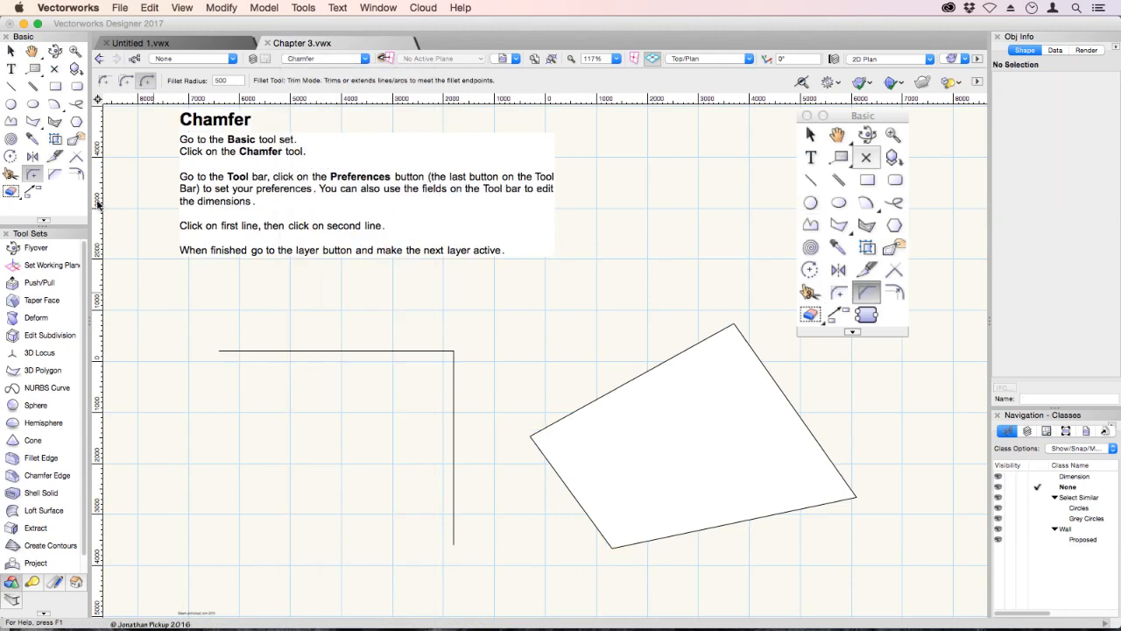
Step: Activate the Chamfer tool in Trim Mode and open its settings
left_click(56, 175)
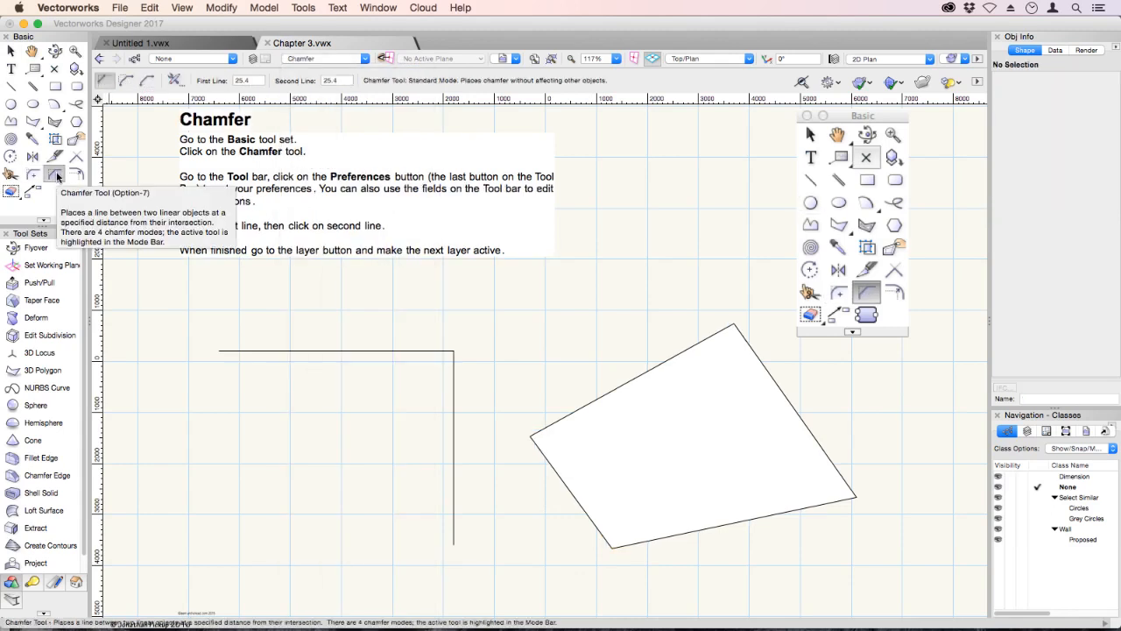
left_click(126, 82)
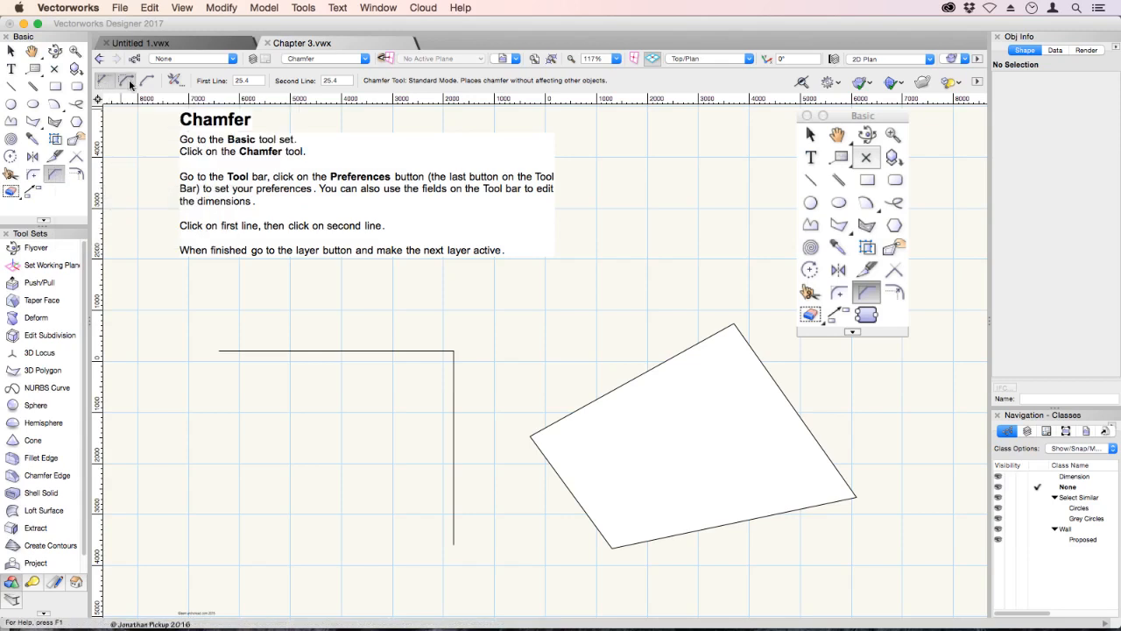
left_click(146, 81)
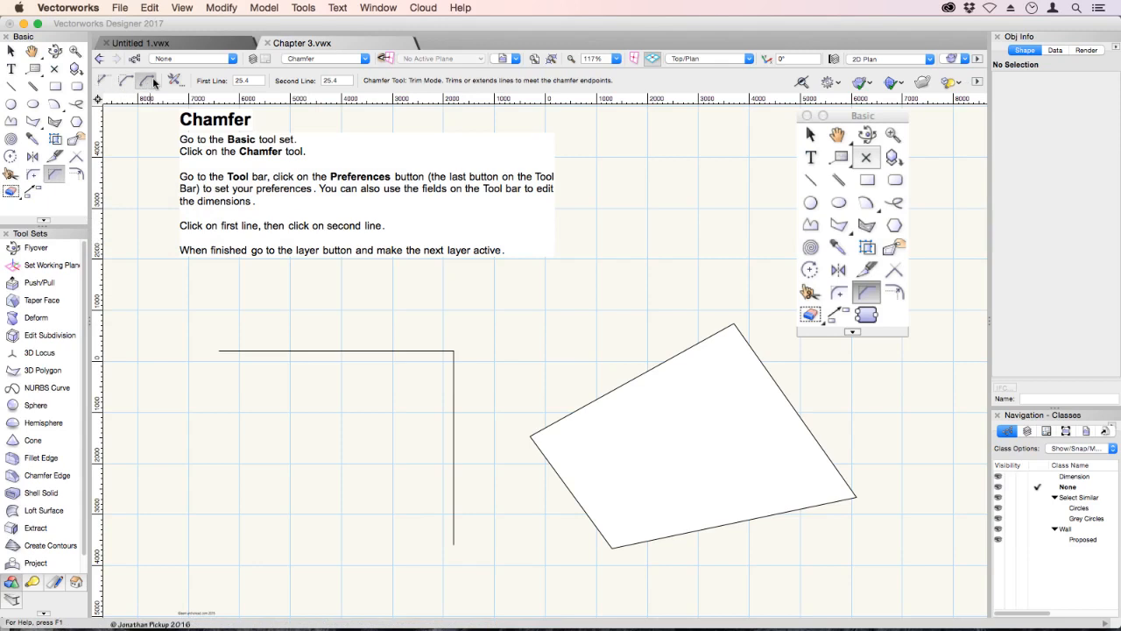
left_click(176, 81)
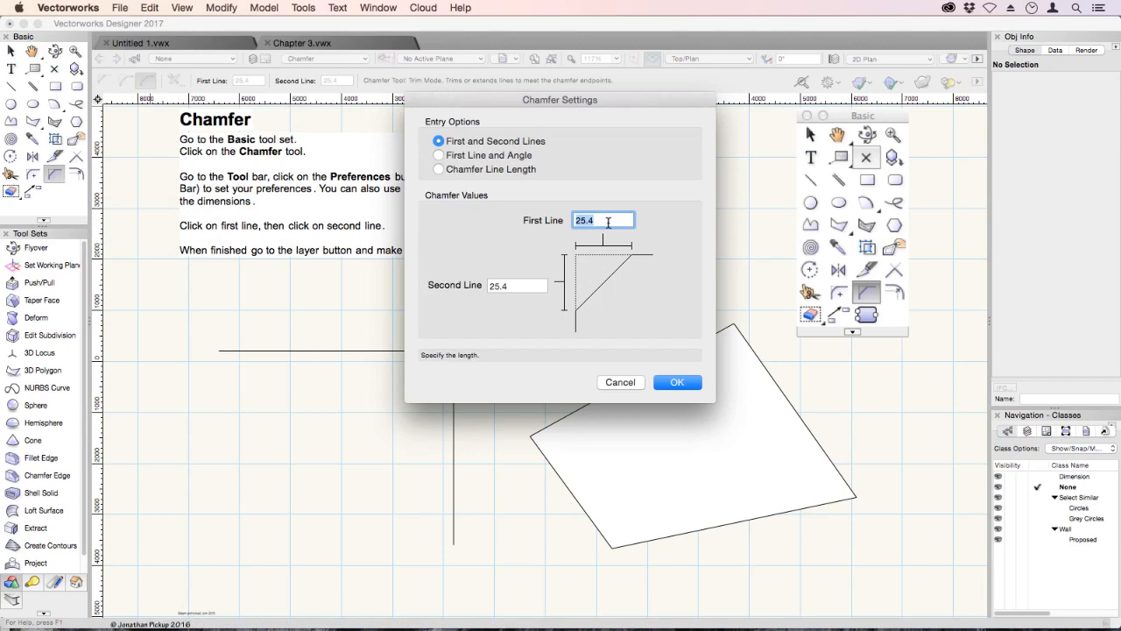
Step: Set the First Line and Second Line chamfer values to 600 and change the entry option to First Line and Angle
key("BackSpace")
type("600")
key("Tab")
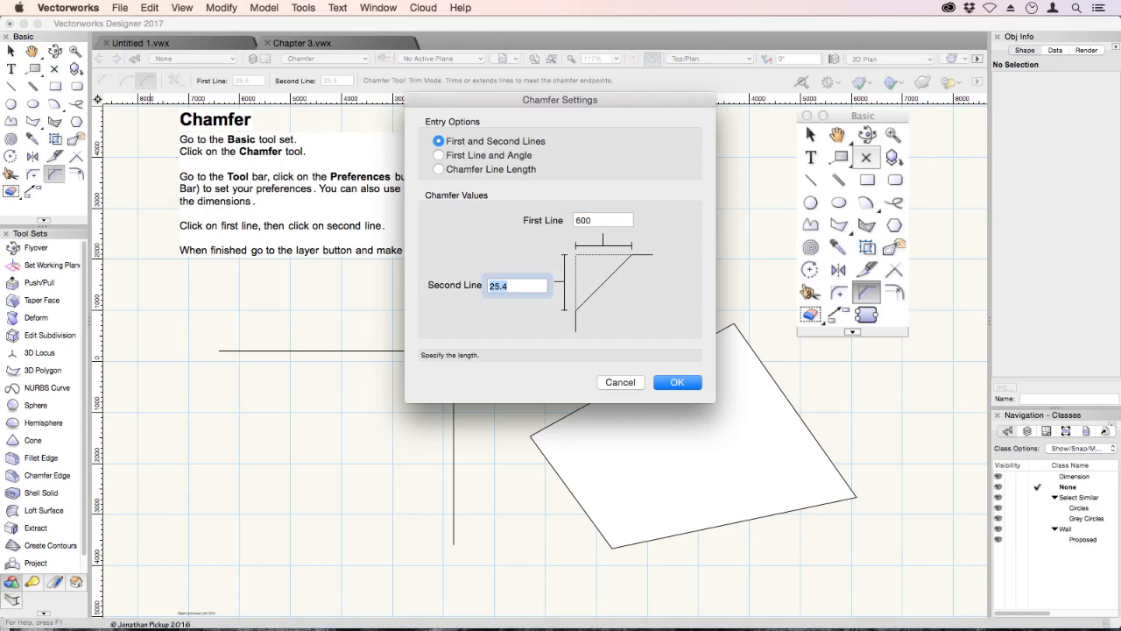
type("600")
key("Tab")
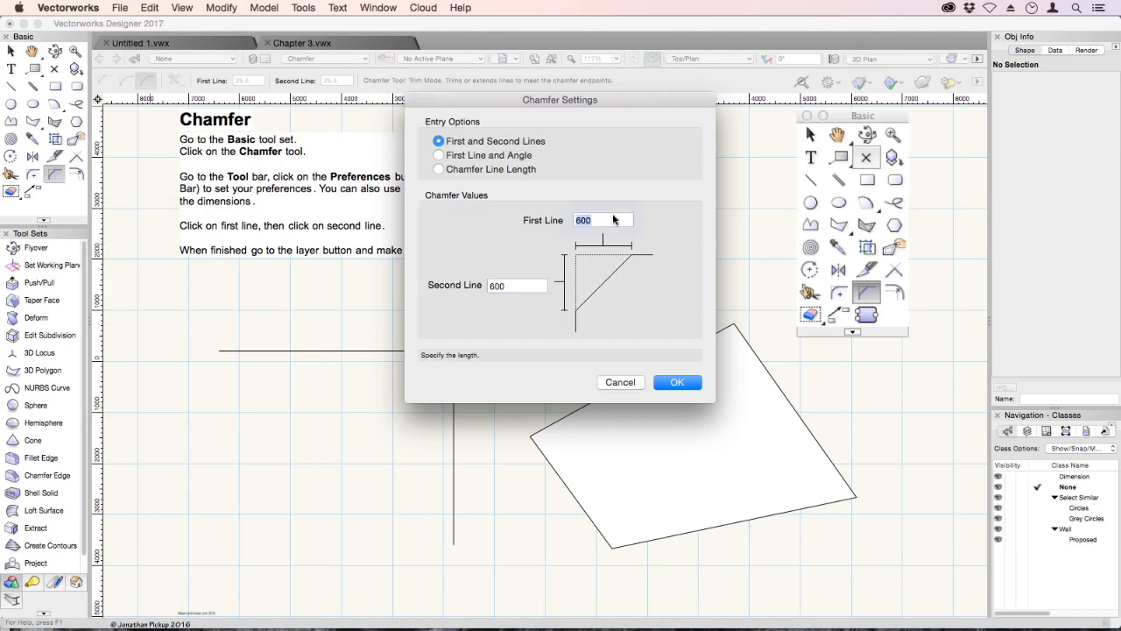
left_click(465, 158)
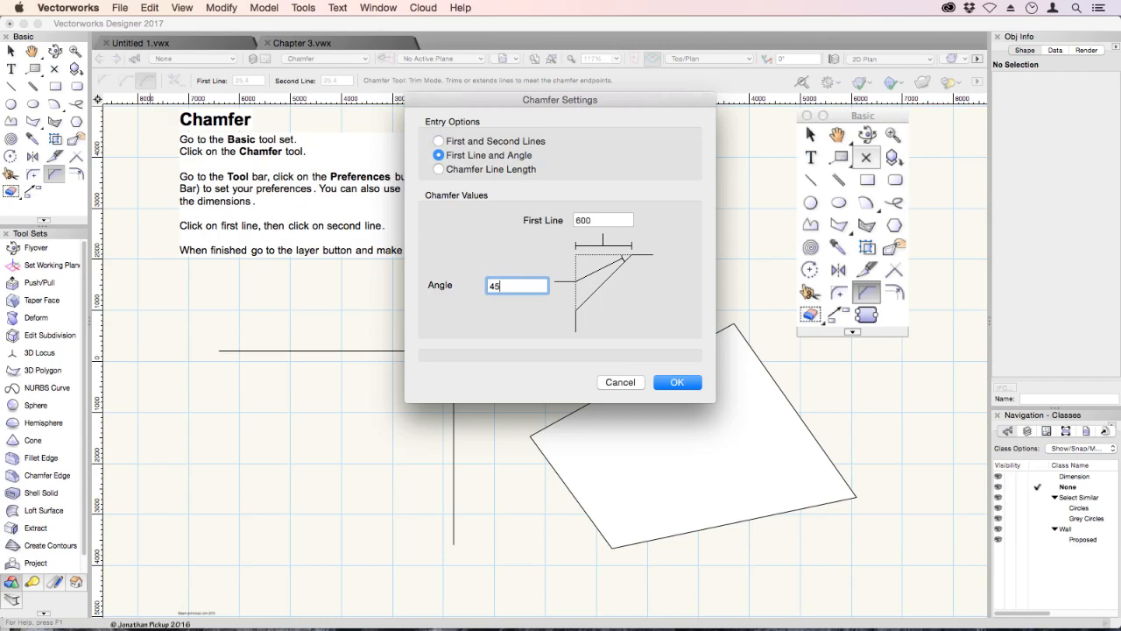
Step: Define the chamfer by a Chamfer Line Length of 750 and chamfer the four-sided shape's left corner
left_click(478, 171)
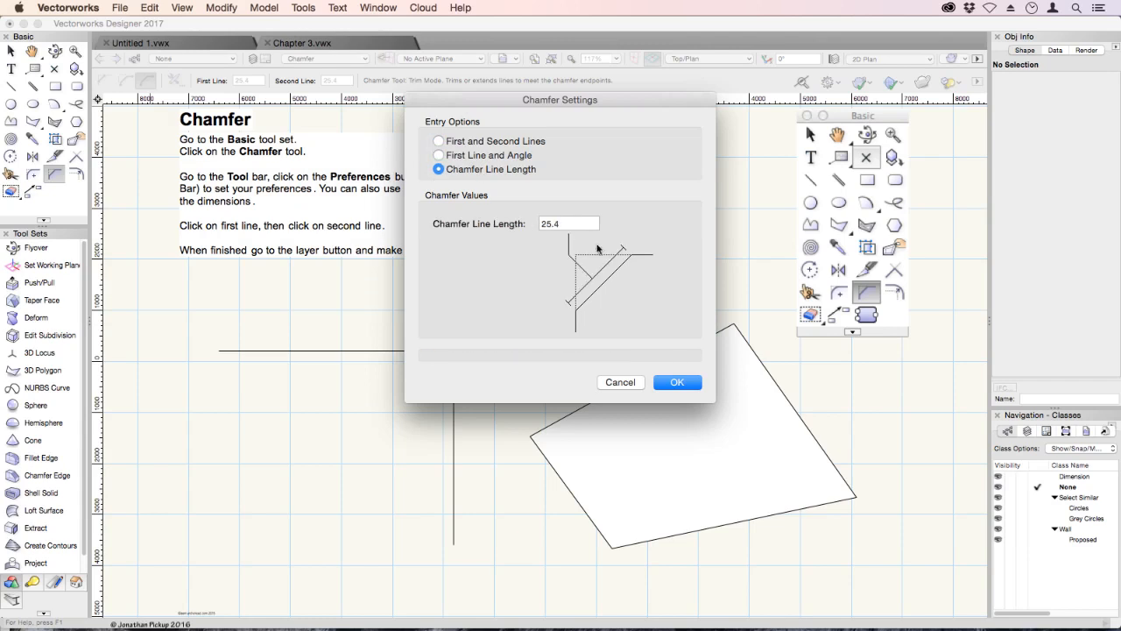
left_click_drag(576, 227, 525, 225)
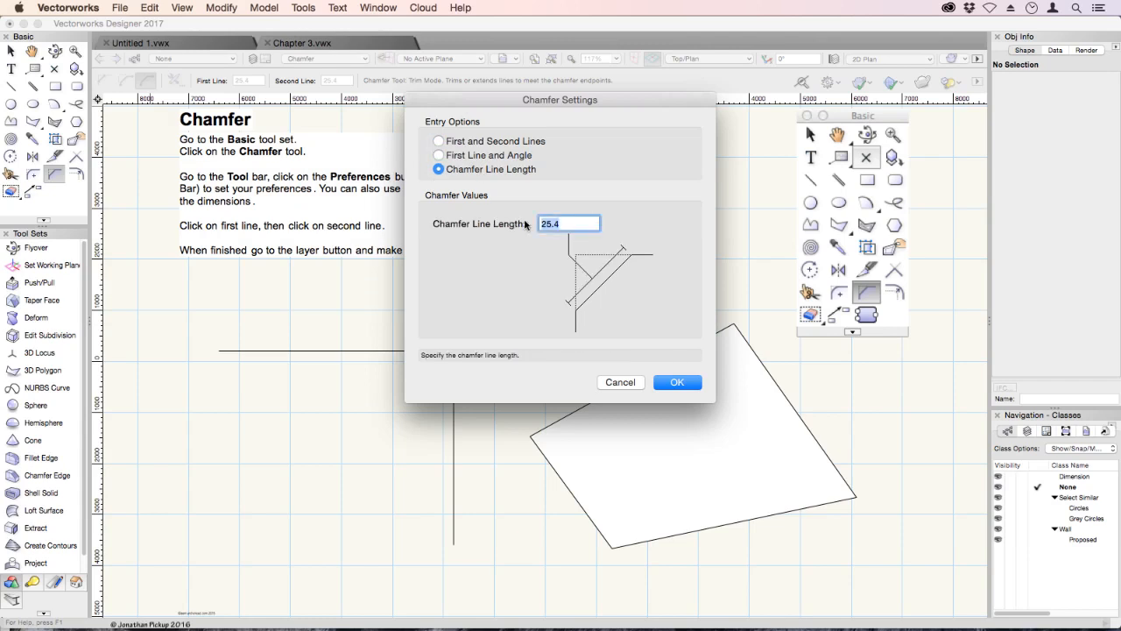
type("750")
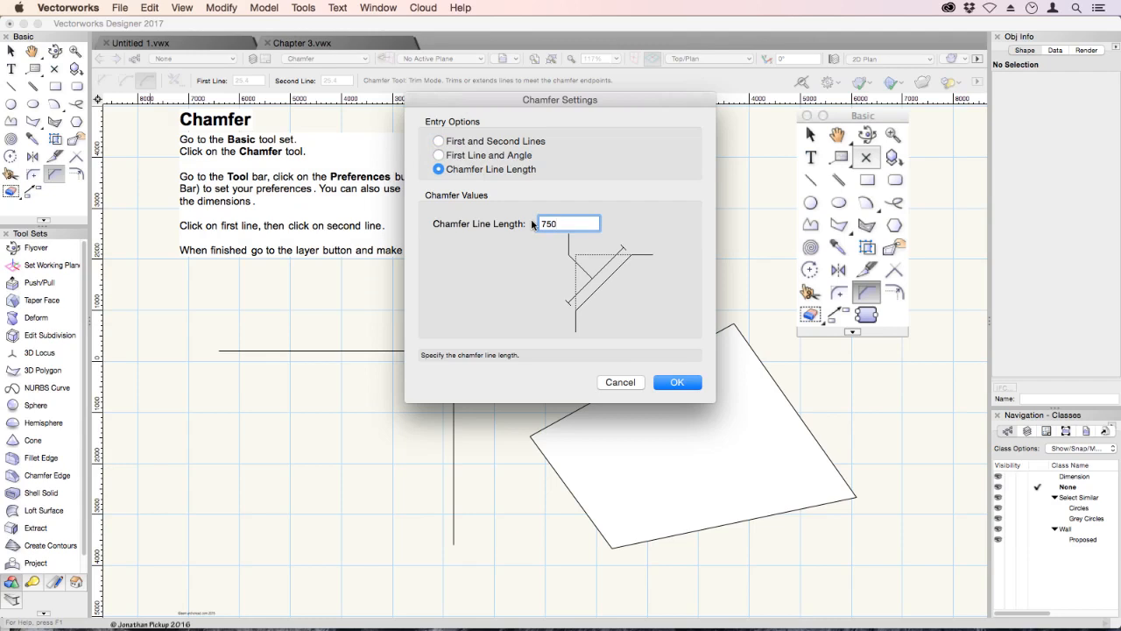
left_click(674, 383)
left_click(562, 421)
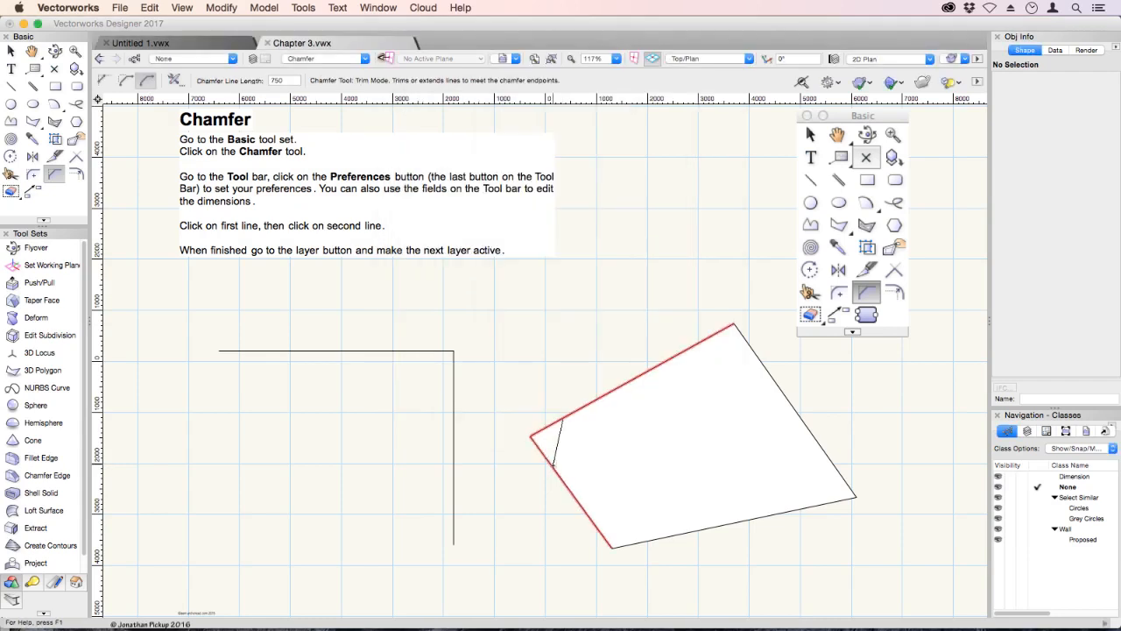
left_click(580, 505)
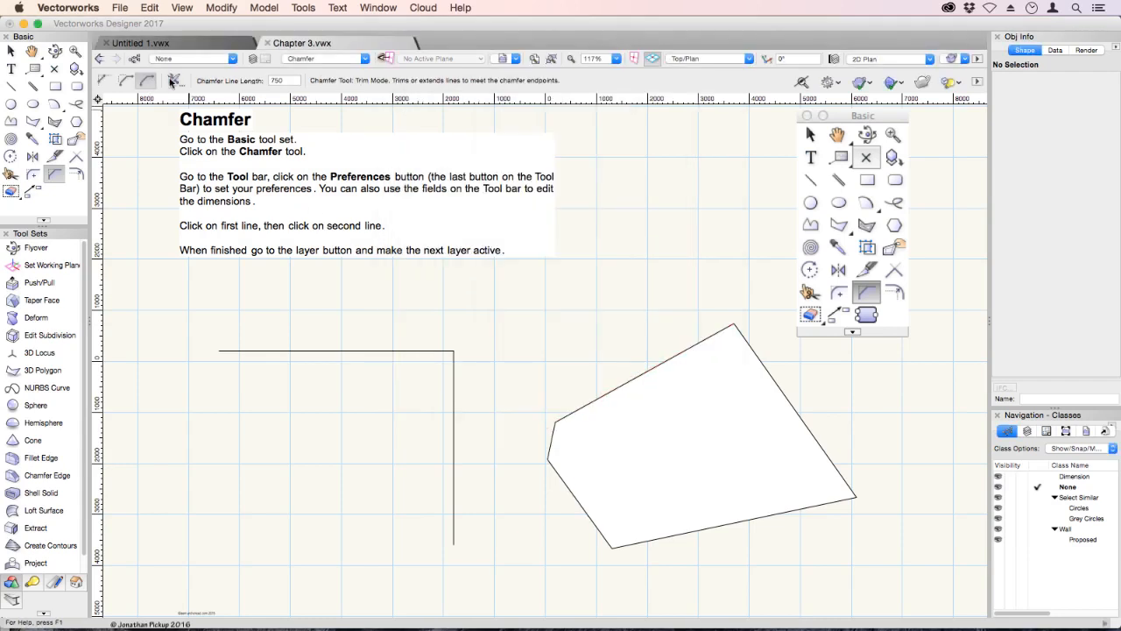
Step: Change the chamfer entry option to First and Second Lines with both line values at 600
left_click(176, 80)
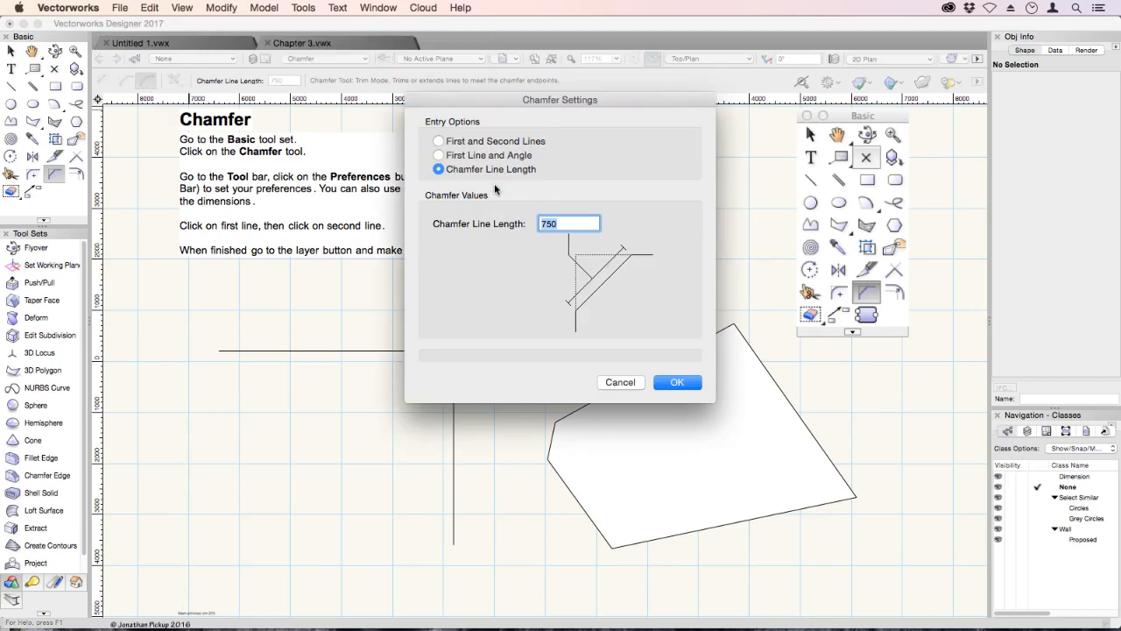
left_click(437, 141)
key("Tab")
type("600")
key("Tab")
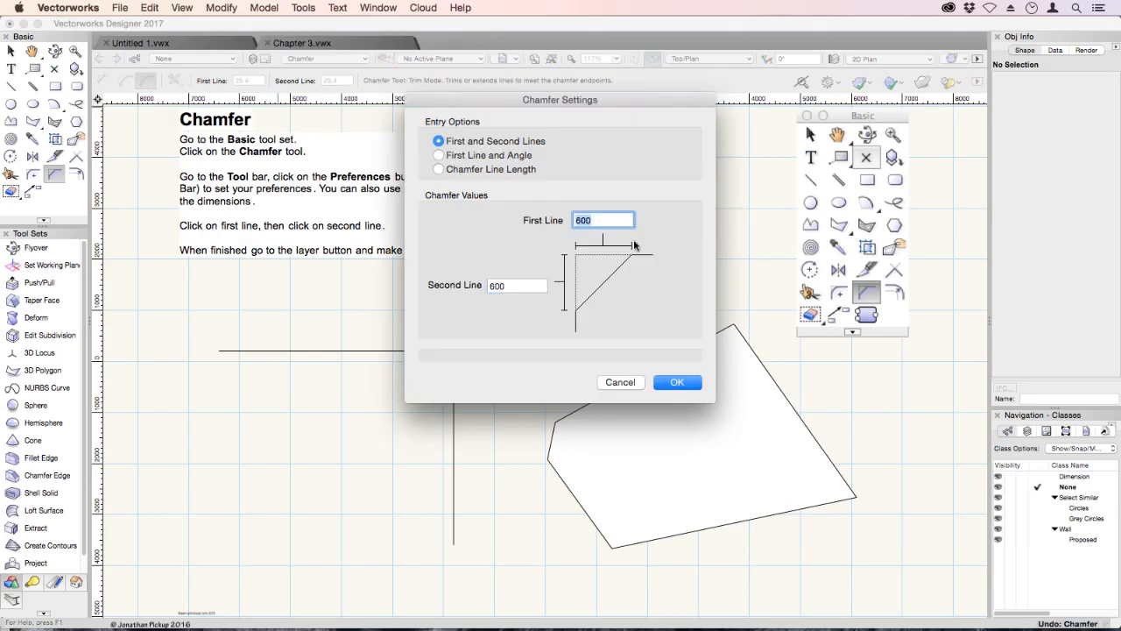
left_click(677, 382)
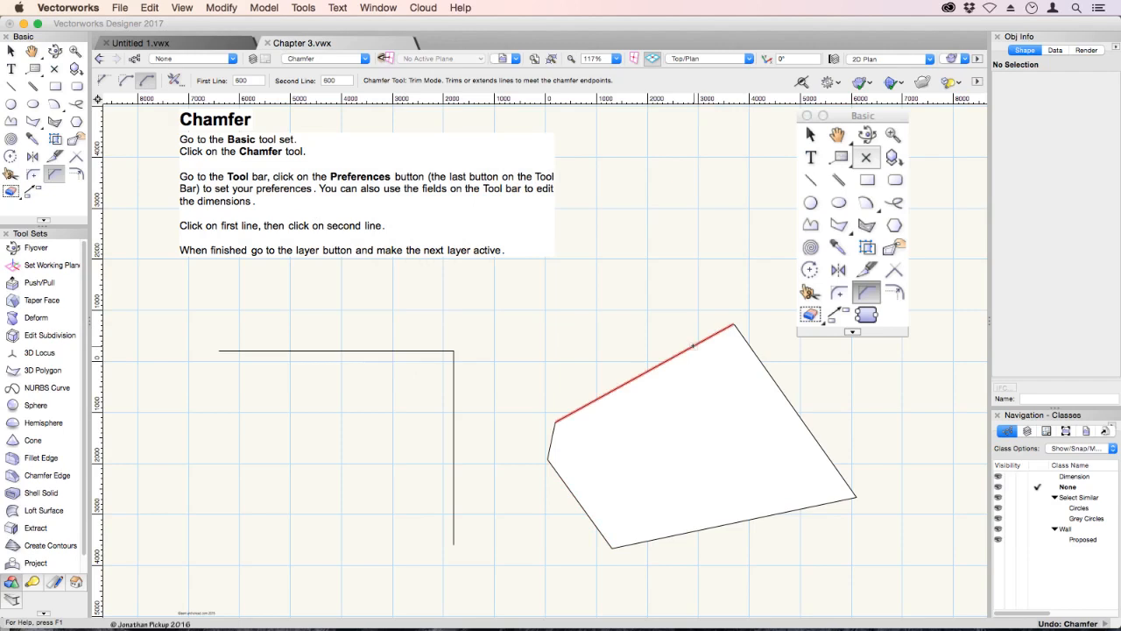
Step: Chamfer the polygon's top corner between its upper-left and right edges
left_click(724, 344)
left_click(694, 349)
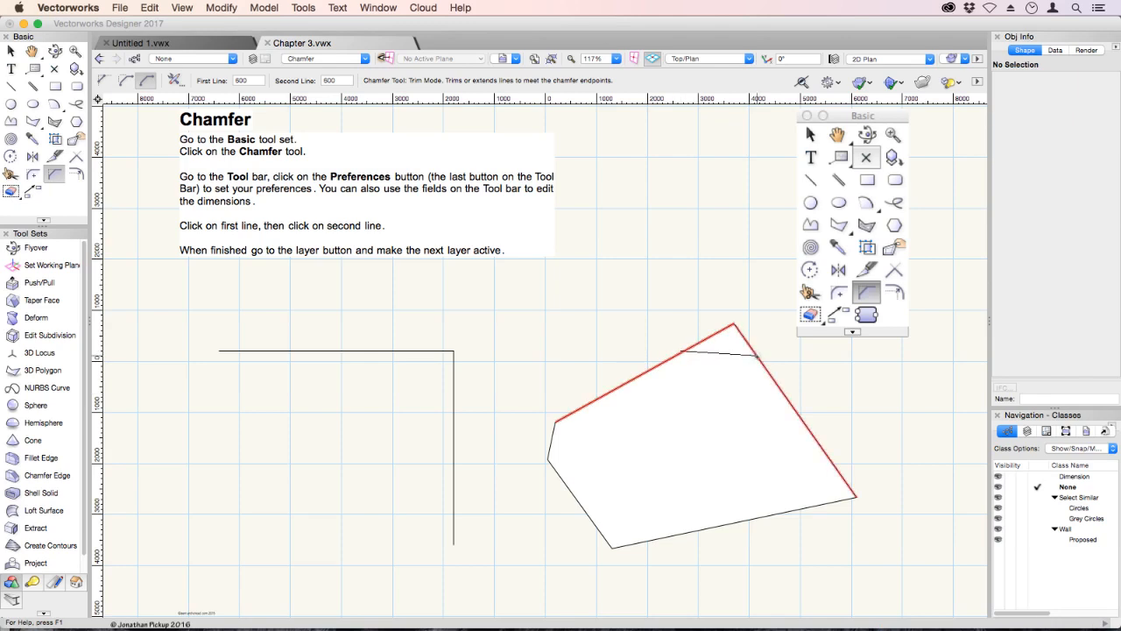
left_click(756, 355)
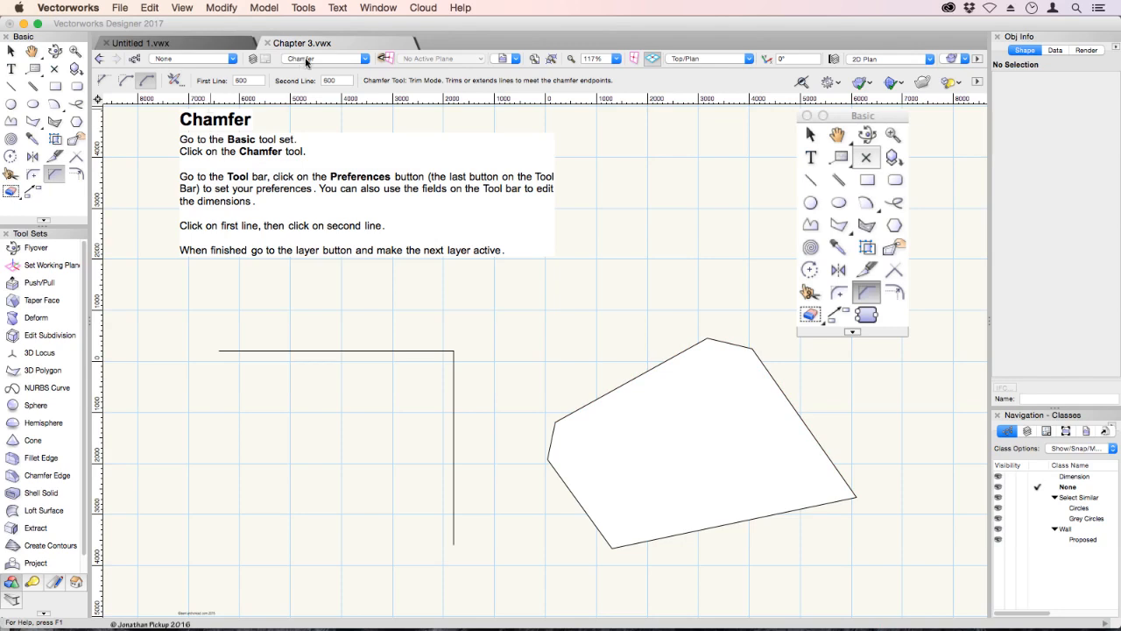
Step: Make the Offset layer active and set the Offset tool's distance to 600 in Offset by Distance Mode
left_click(306, 60)
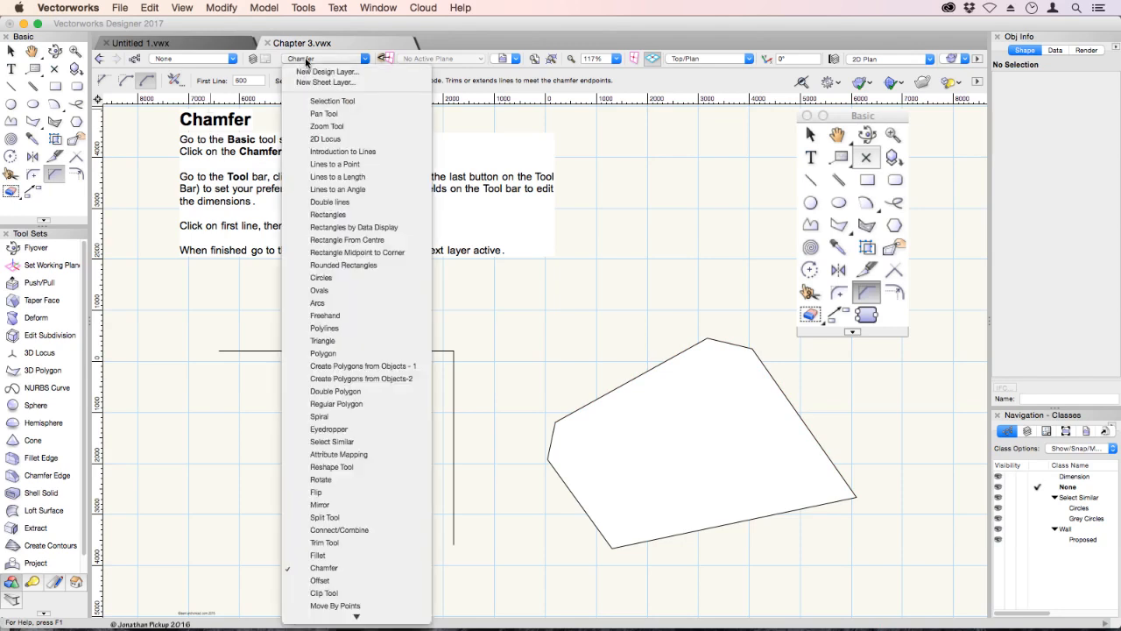
left_click(320, 581)
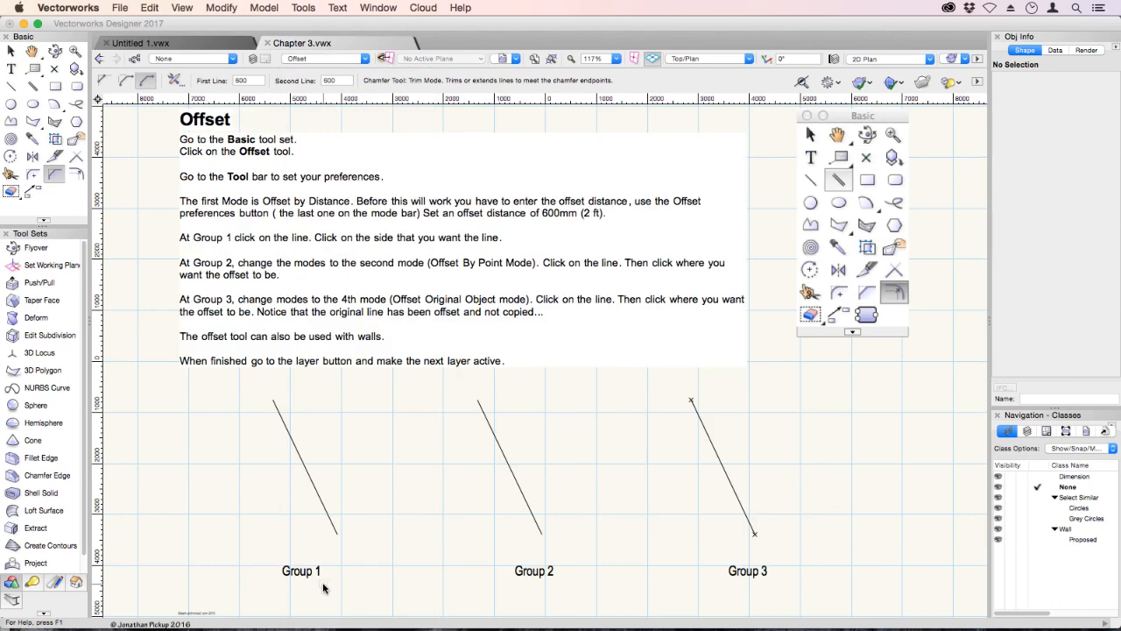
left_click(77, 173)
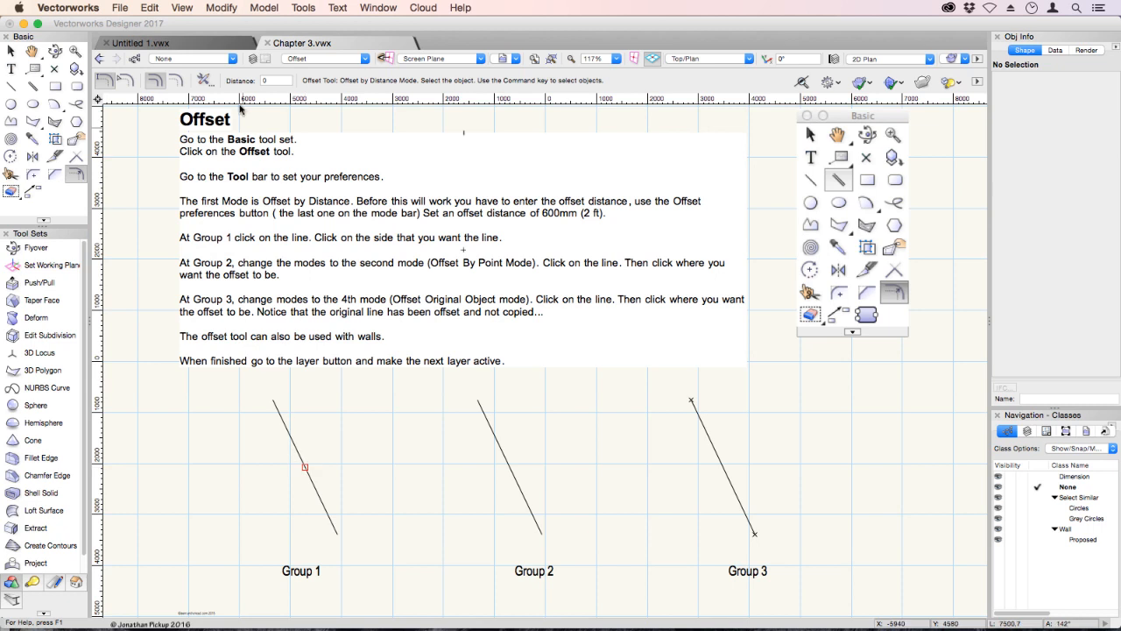
left_click(274, 80)
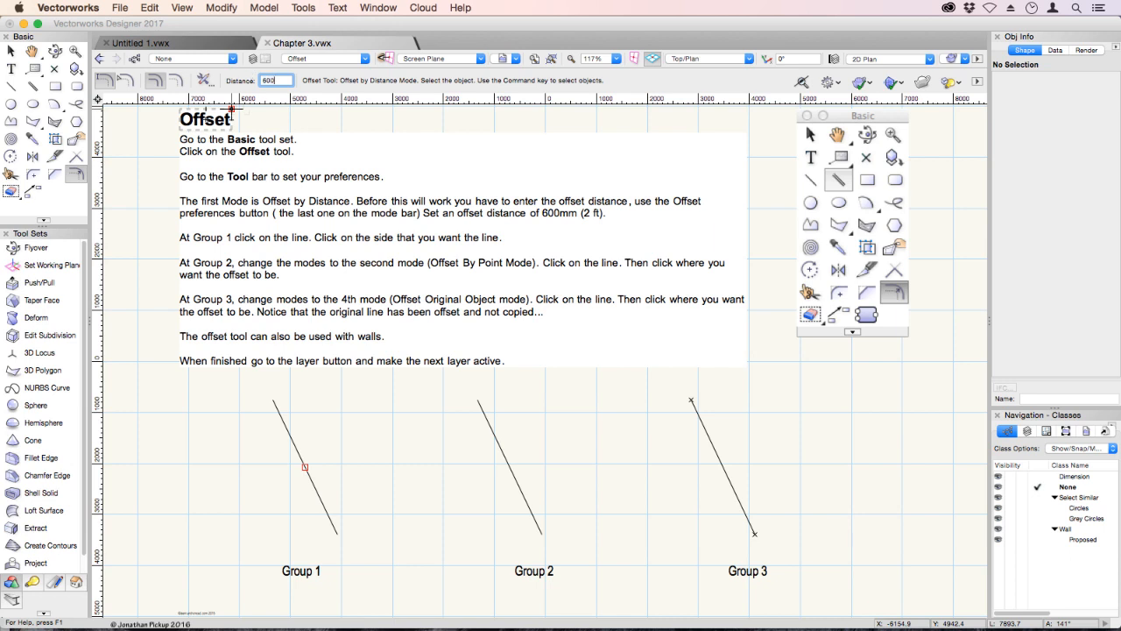
key("Return")
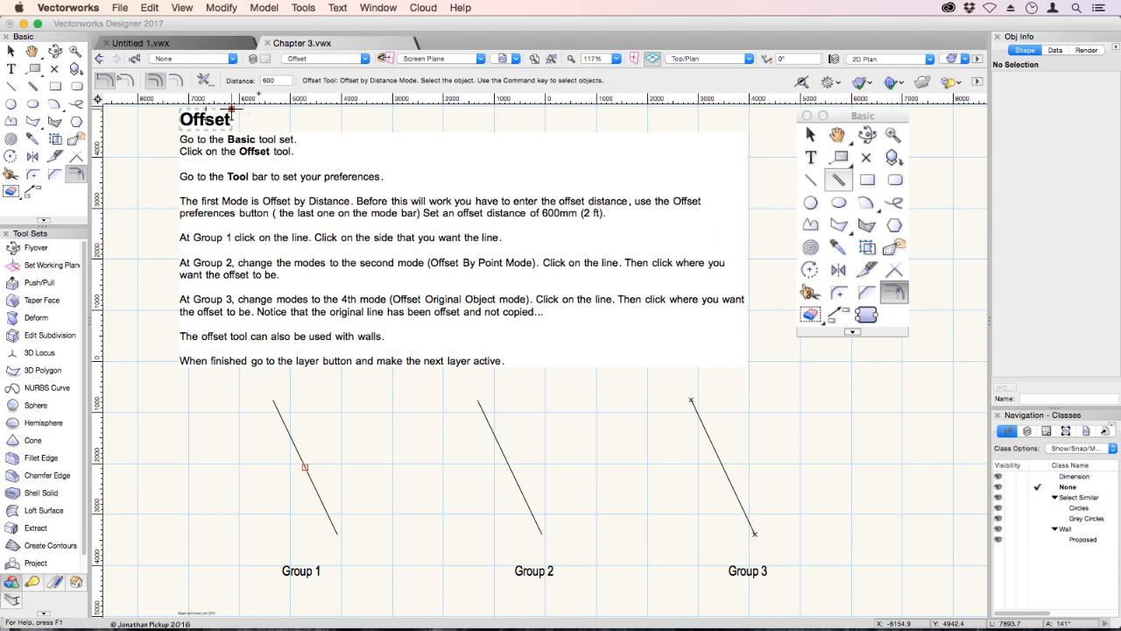
Step: Offset the original Group 1 line by the set distance, once to its left side and once to its right side
left_click(315, 415)
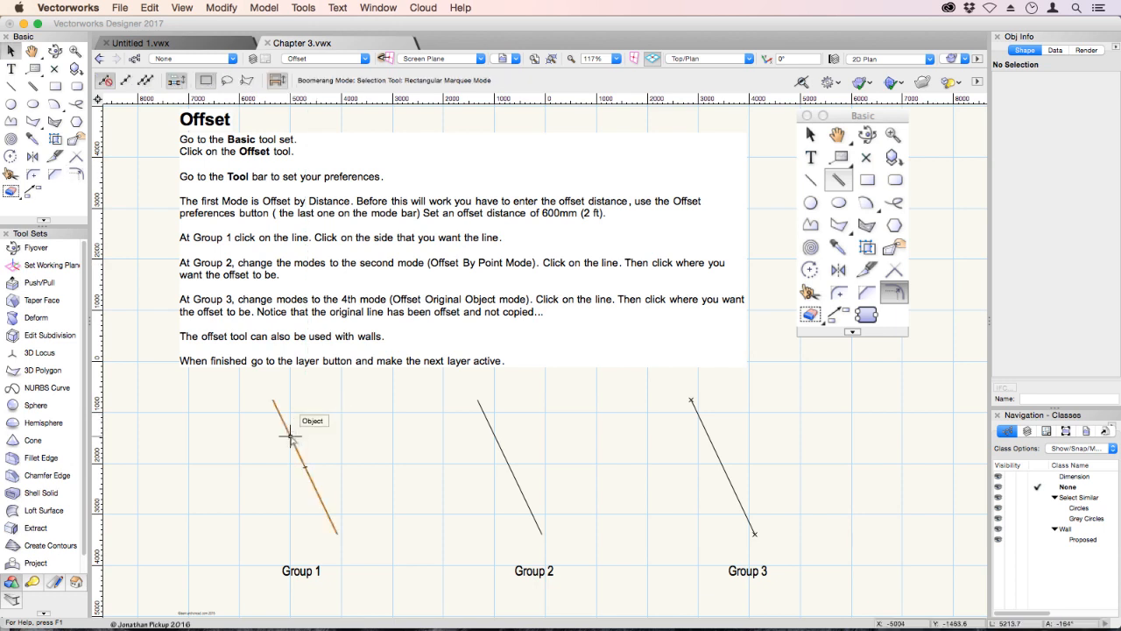
left_click(290, 437, "super")
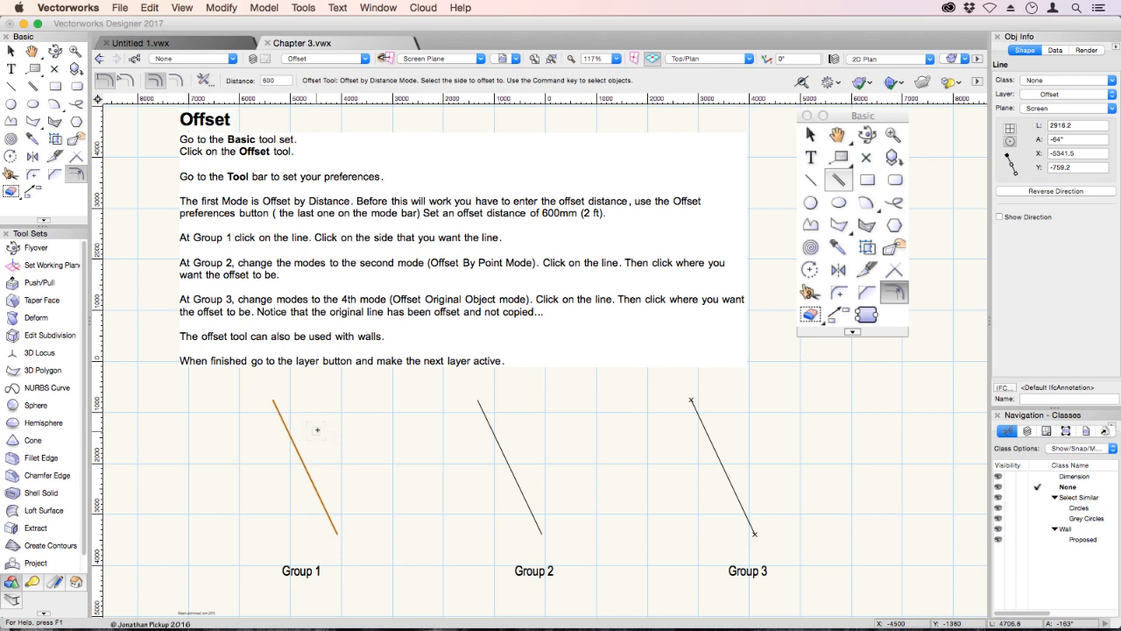
left_click(238, 444)
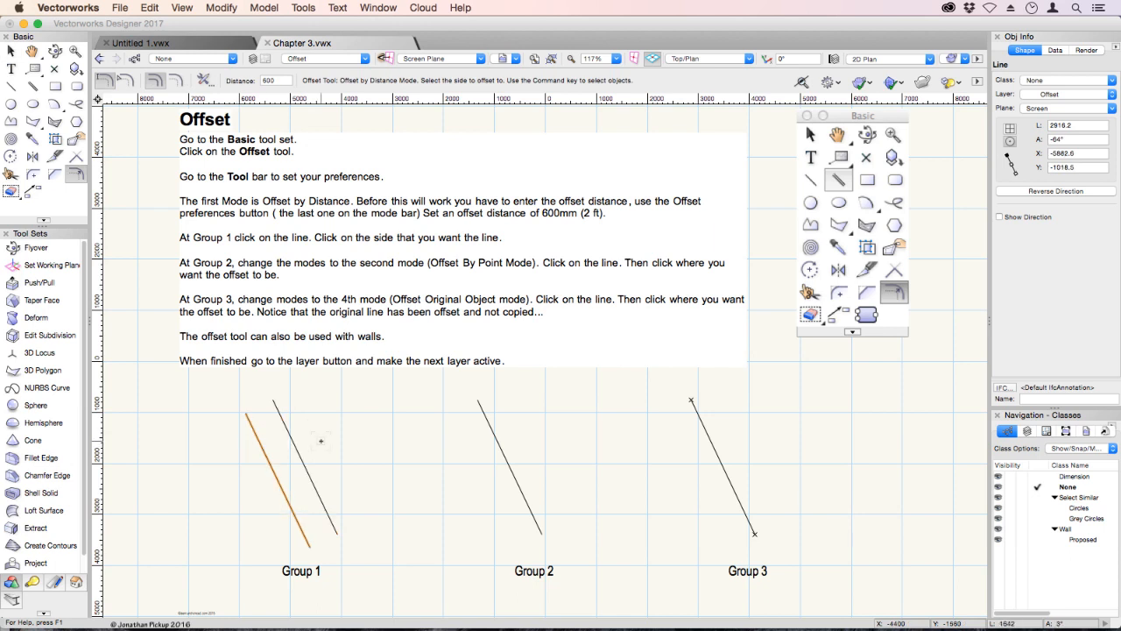
left_click(291, 436, "super")
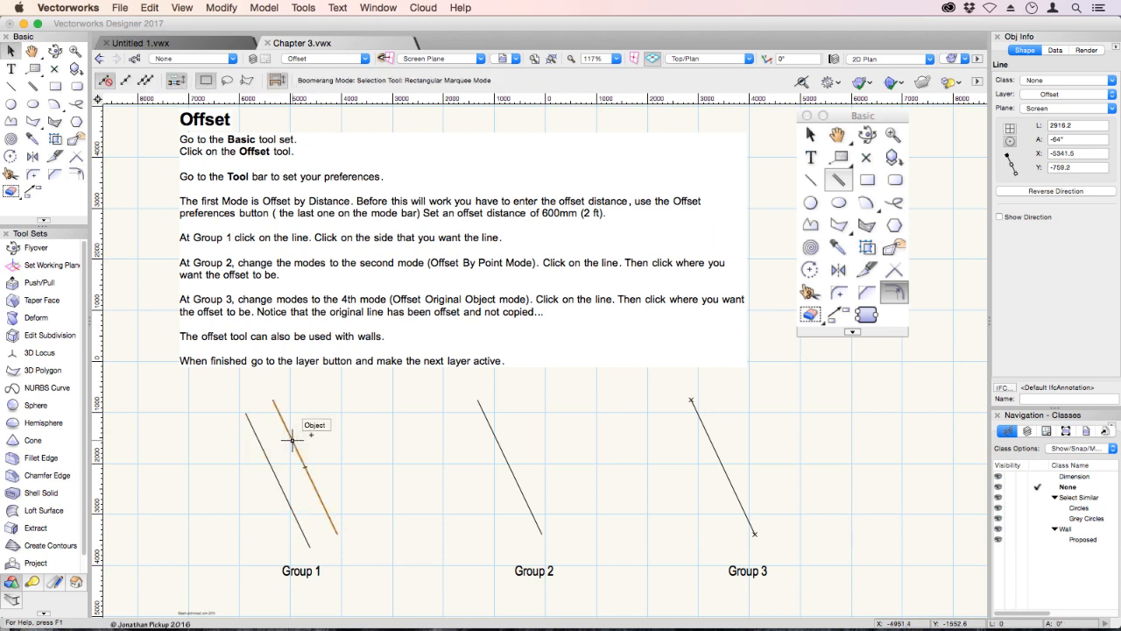
left_click(311, 434)
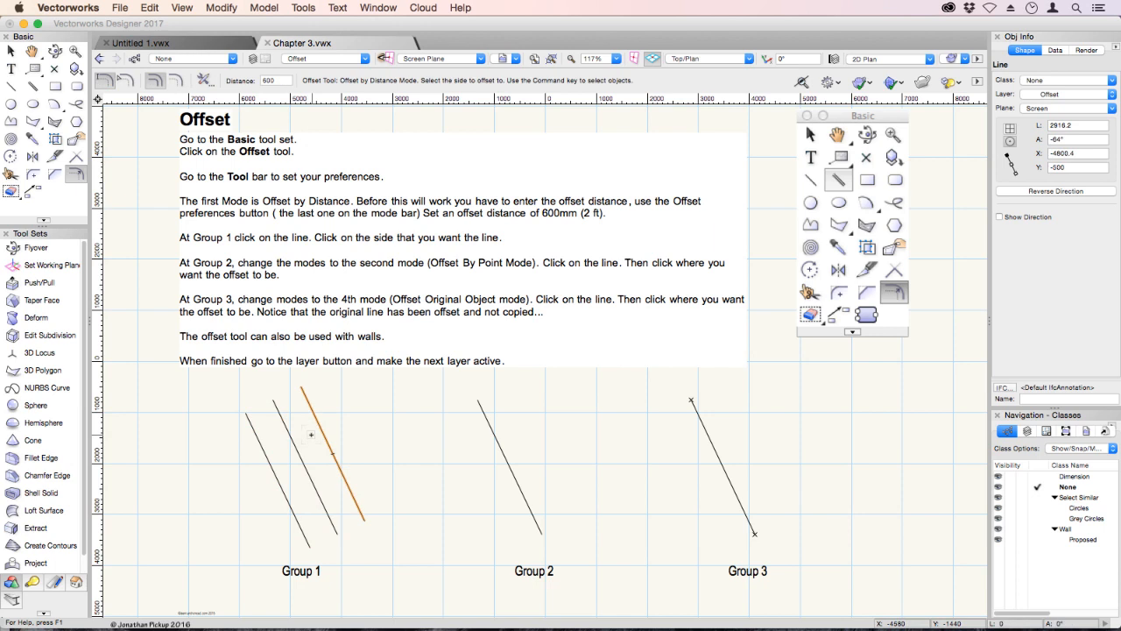
Step: Offset a copy of the Group 2 line in Offset by Point Mode through the lower end of Group 1's rightmost line
left_click(125, 84)
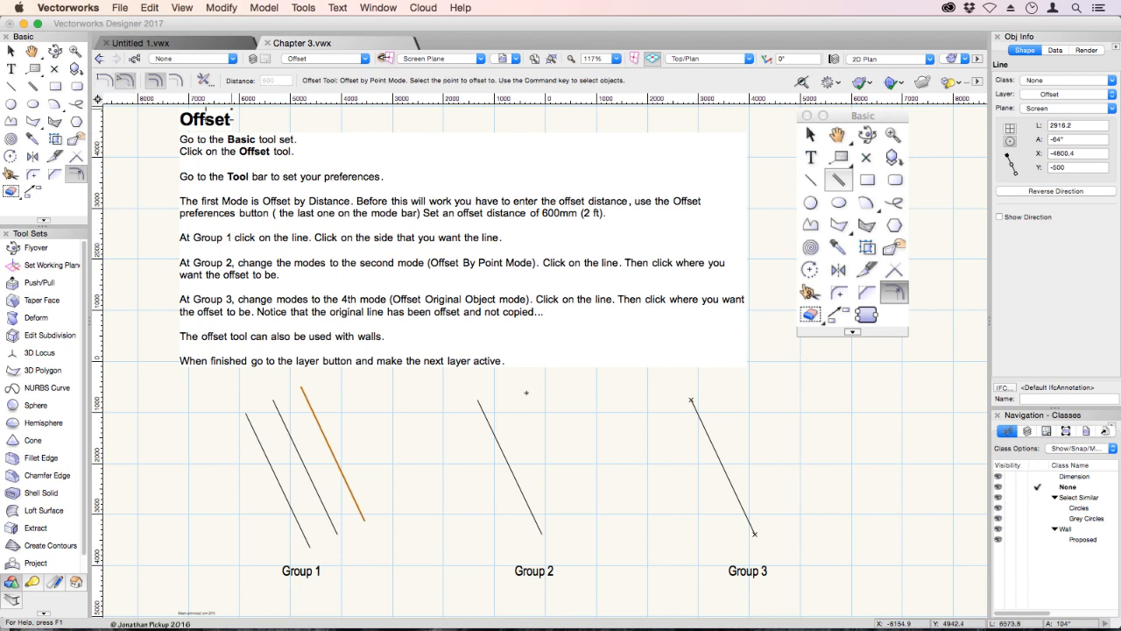
left_click(508, 463)
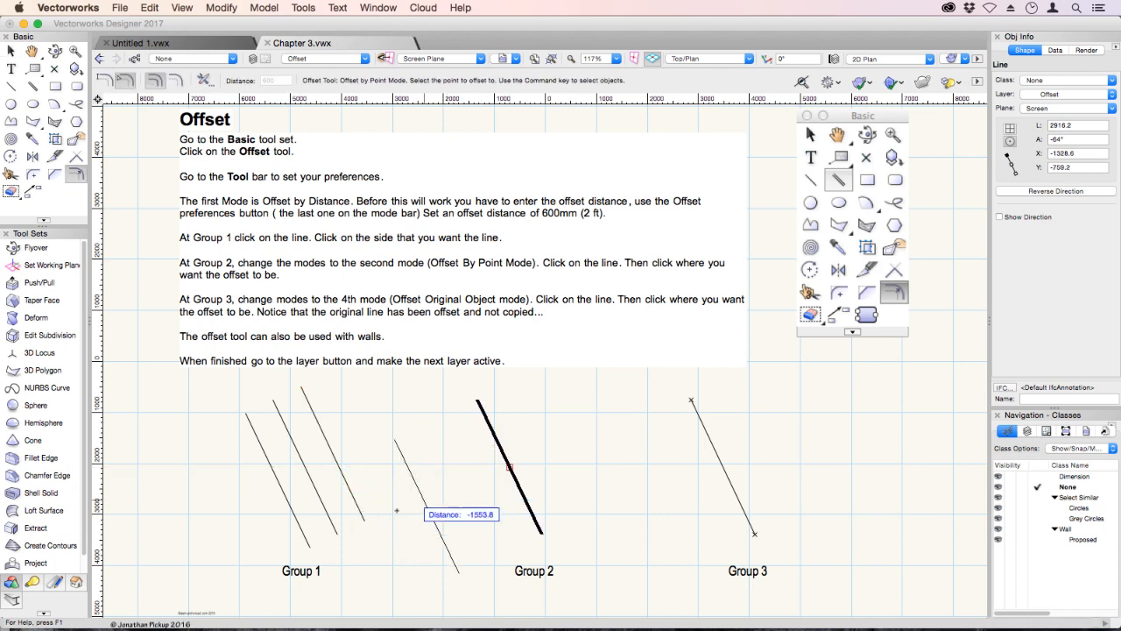
left_click(364, 520)
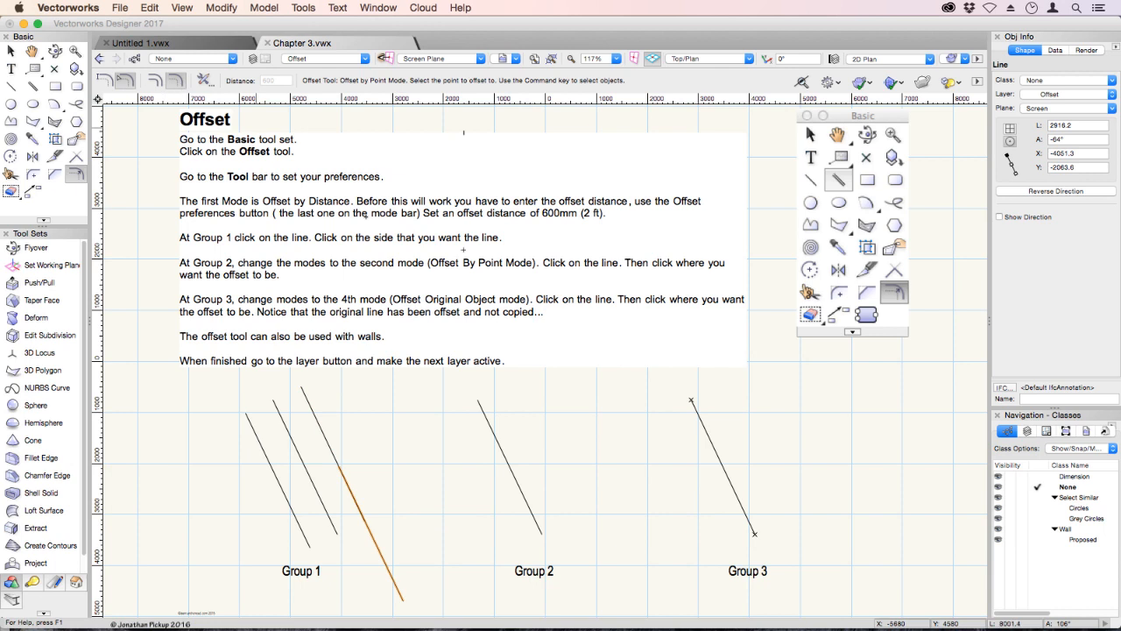
Step: Offset the original Group 3 line by point toward Group 2, using Offset Original Object Mode
key("x")
left_click(707, 433)
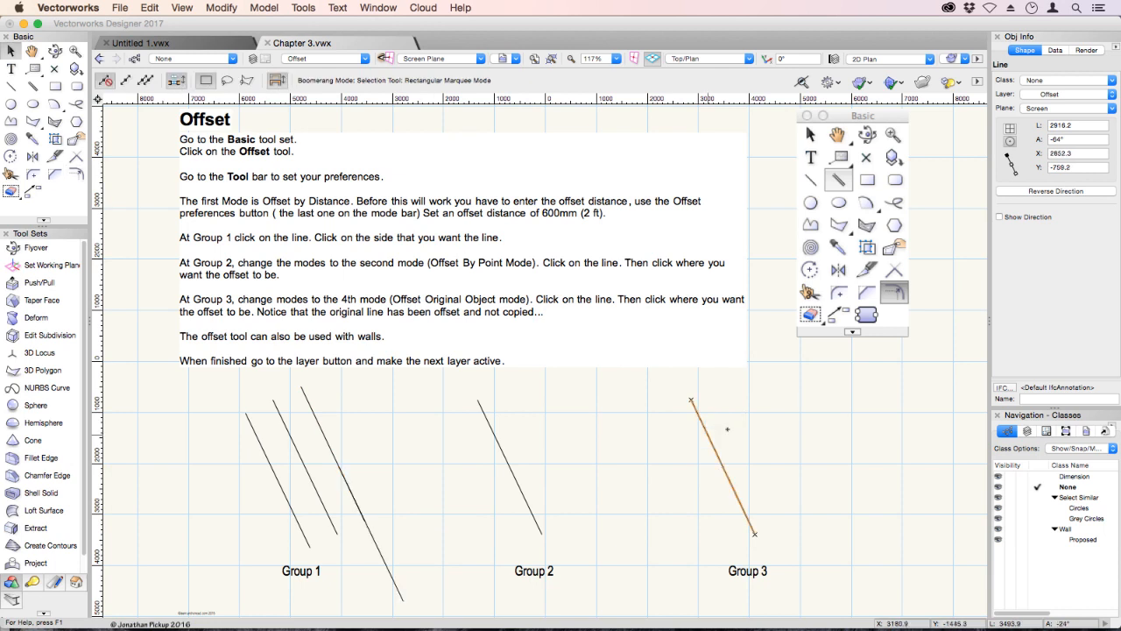
left_click_drag(654, 457, 622, 466)
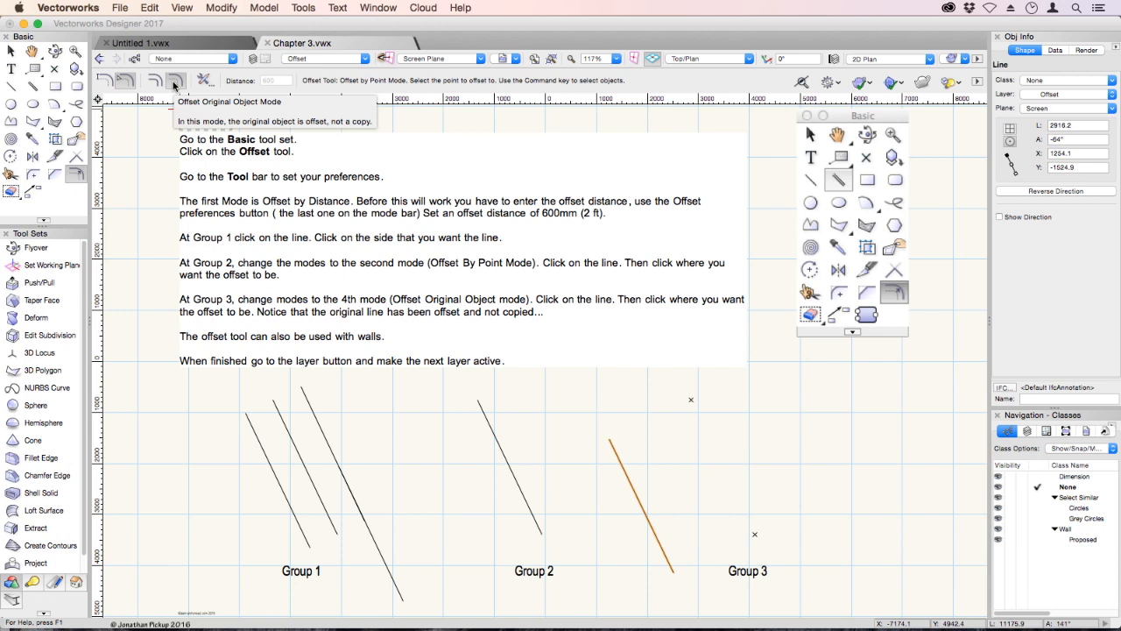
Step: Make the Clip Tool layer active and activate the Clip tool in Exclusion Mode
left_click(335, 58)
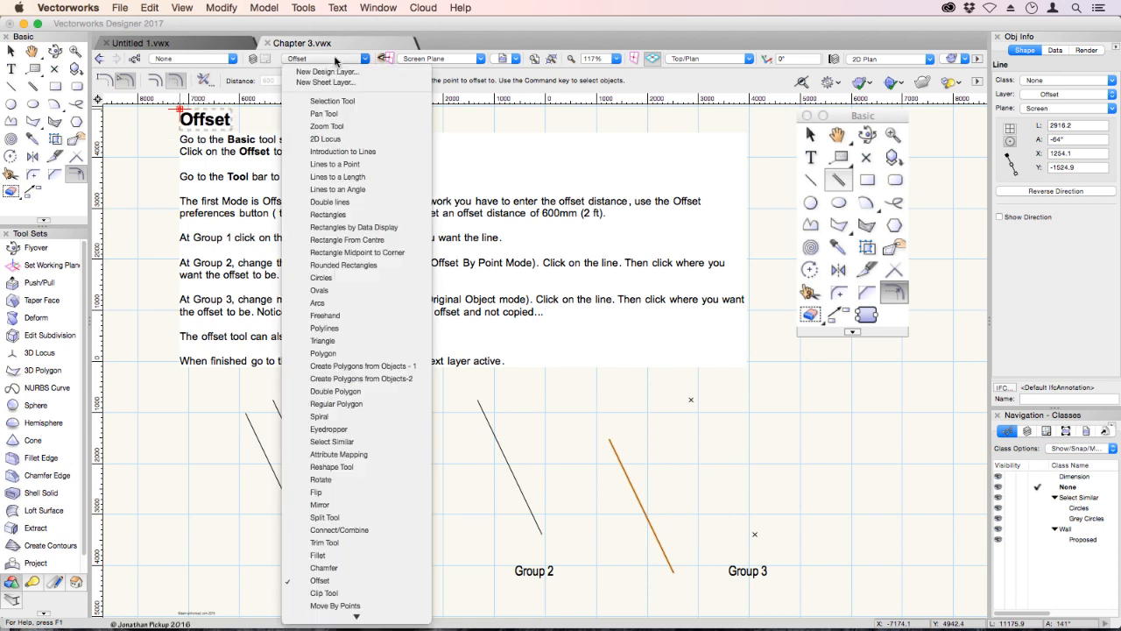
left_click(340, 599)
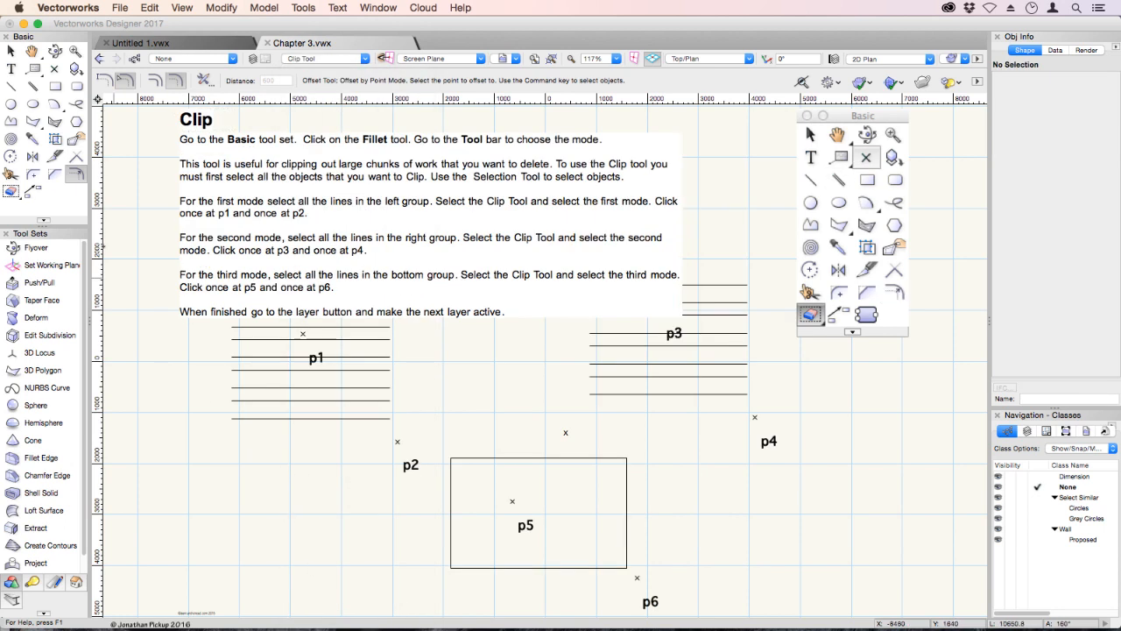
left_click(10, 192)
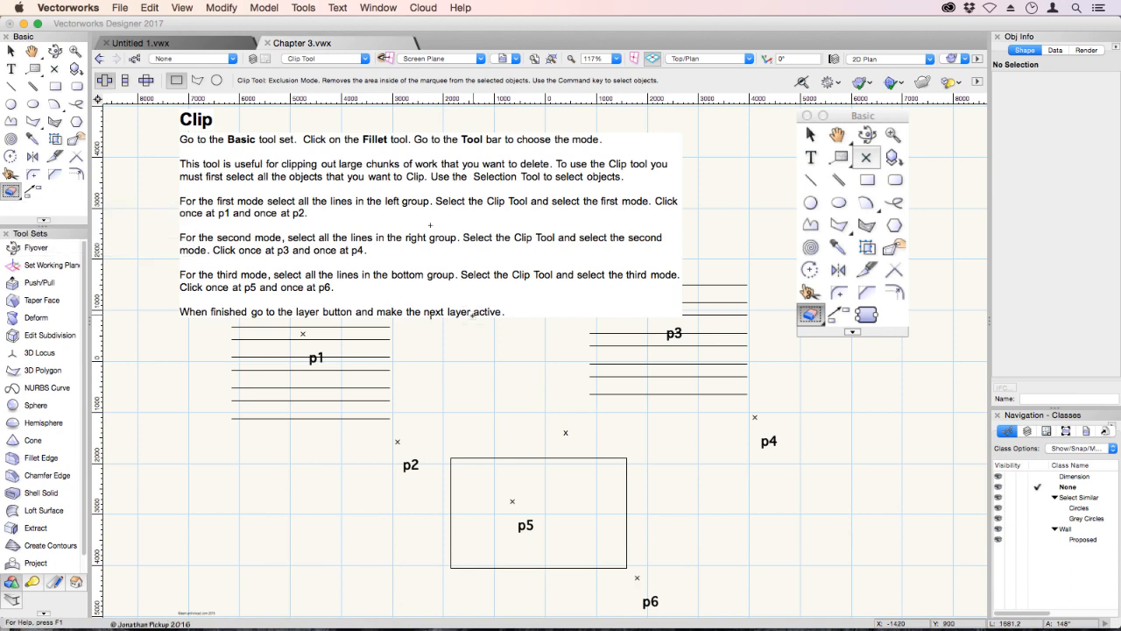
Step: Select the five lower lines of the p1 group and clip out their left portion with a rectangular Exclusion Mode marquee about 1660 by 1660
key("super")
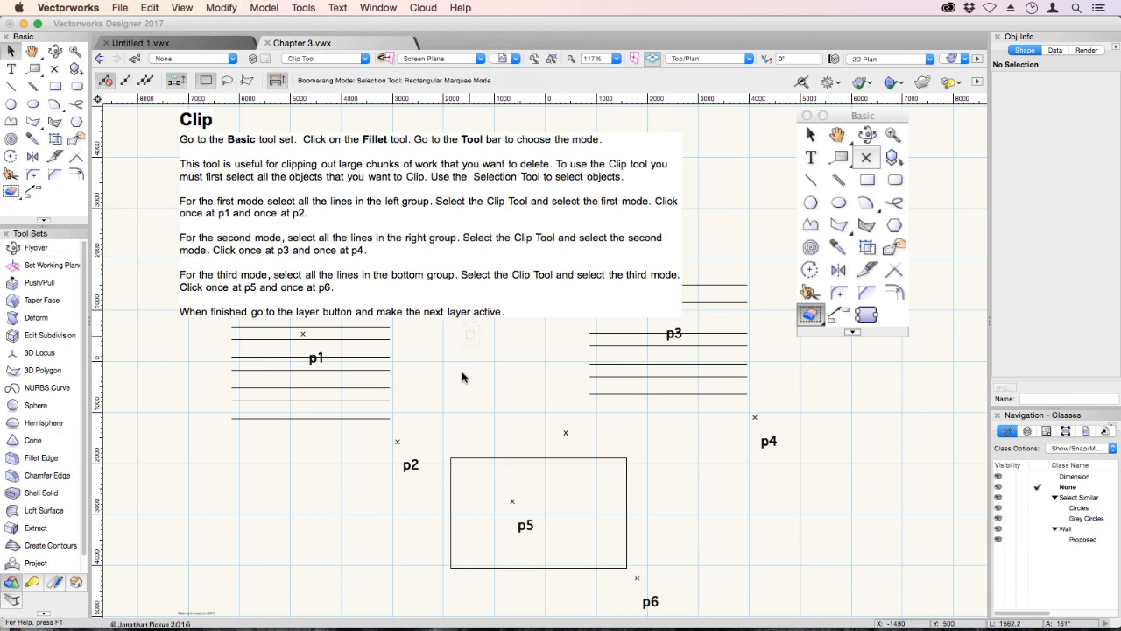
left_click_drag(224, 441, 401, 347, "super")
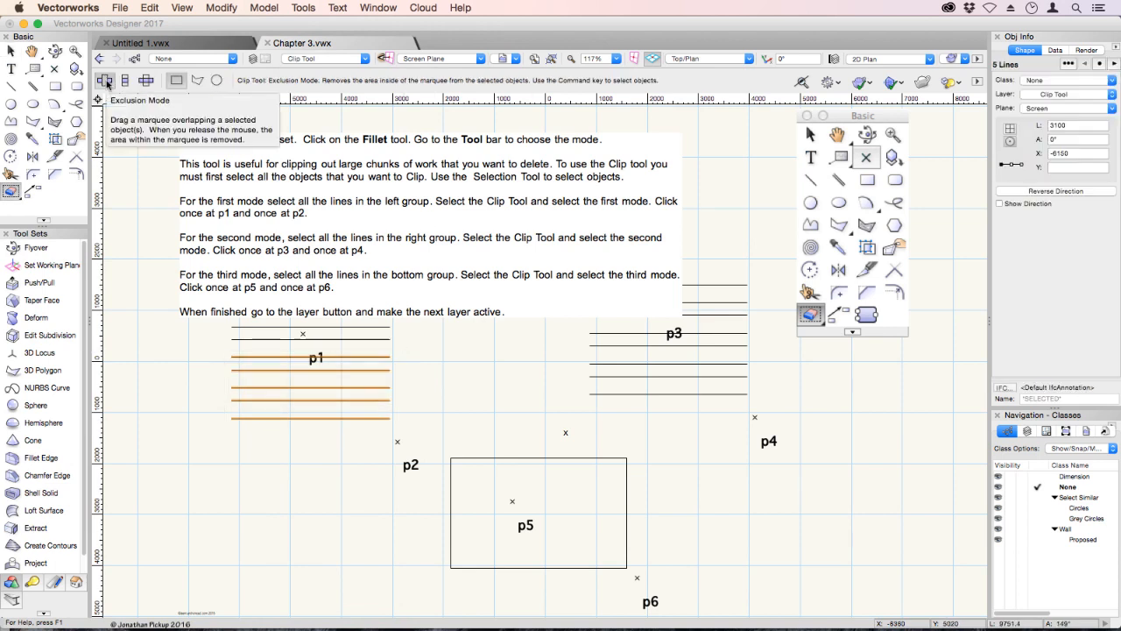
left_click(201, 359)
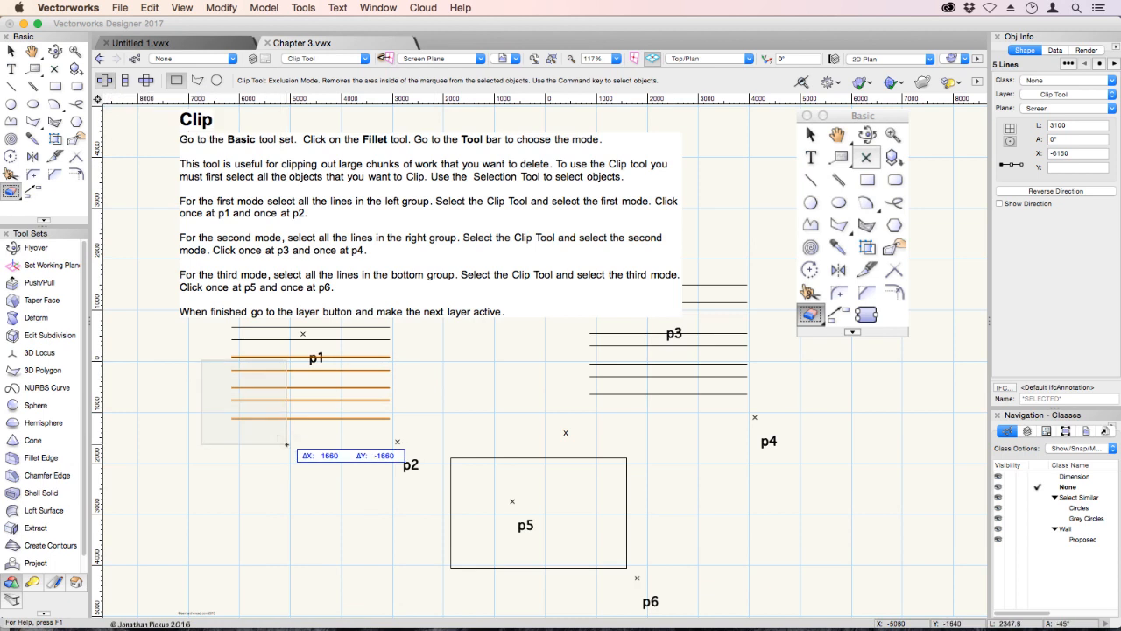
left_click(286, 446)
Step: Clip the selected p1 lines in Inclusion Mode, keeping only what lies inside a narrow rectangular marquee below p1
left_click(125, 81)
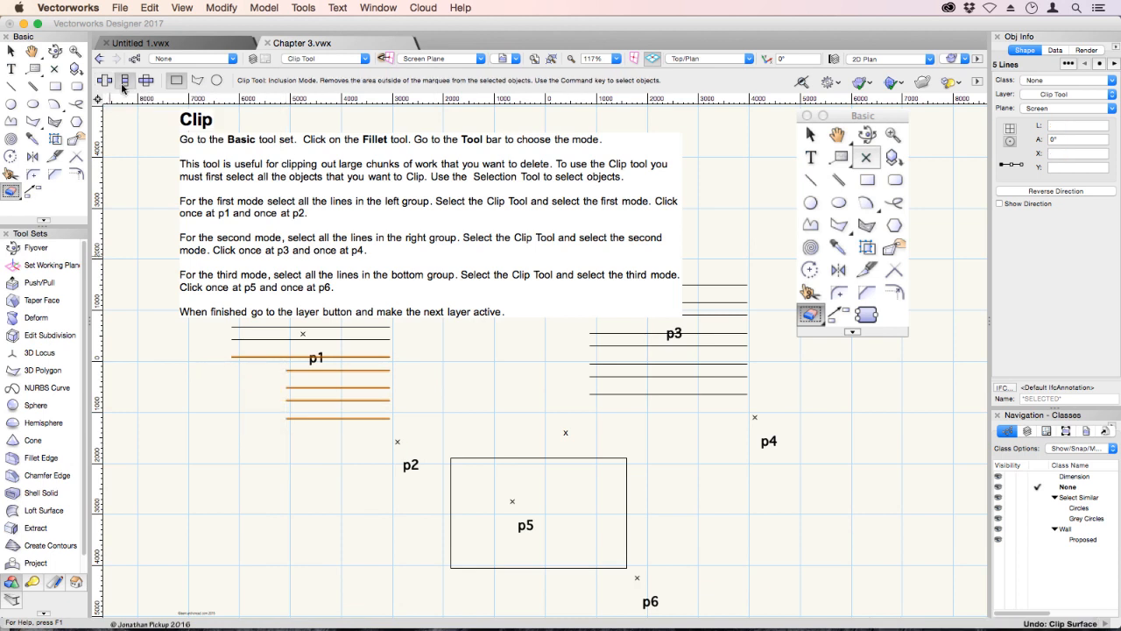
left_click(304, 437)
left_click(325, 371)
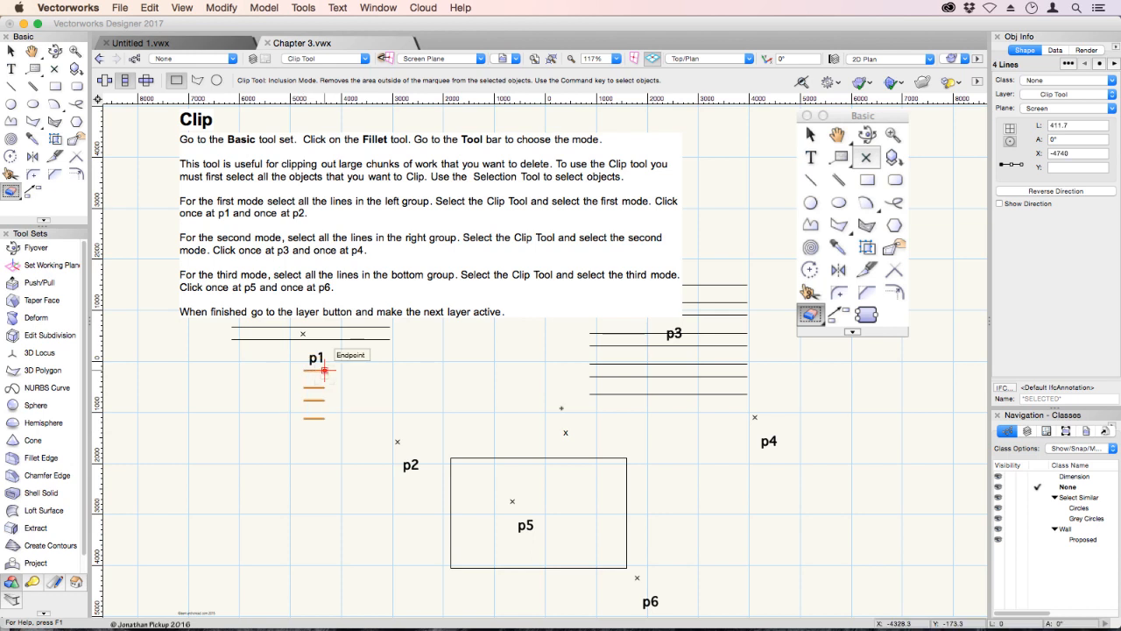
Step: Try the Clip tool's Split Mode with a closed polygon marquee drawn around the four short lines below p1
left_click(146, 81)
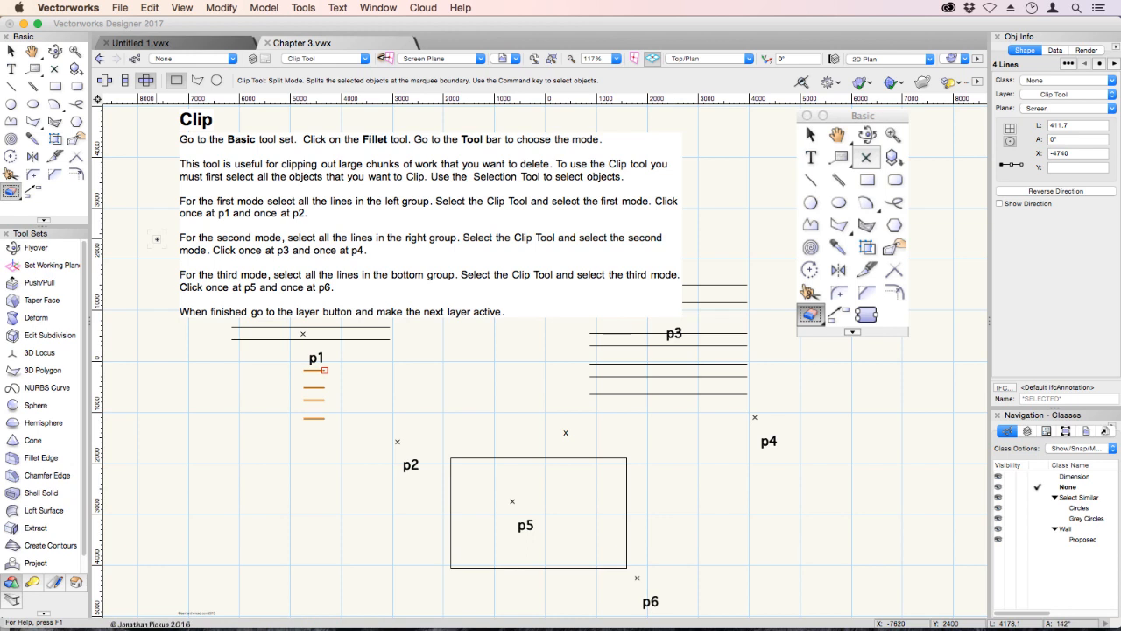
left_click(197, 80)
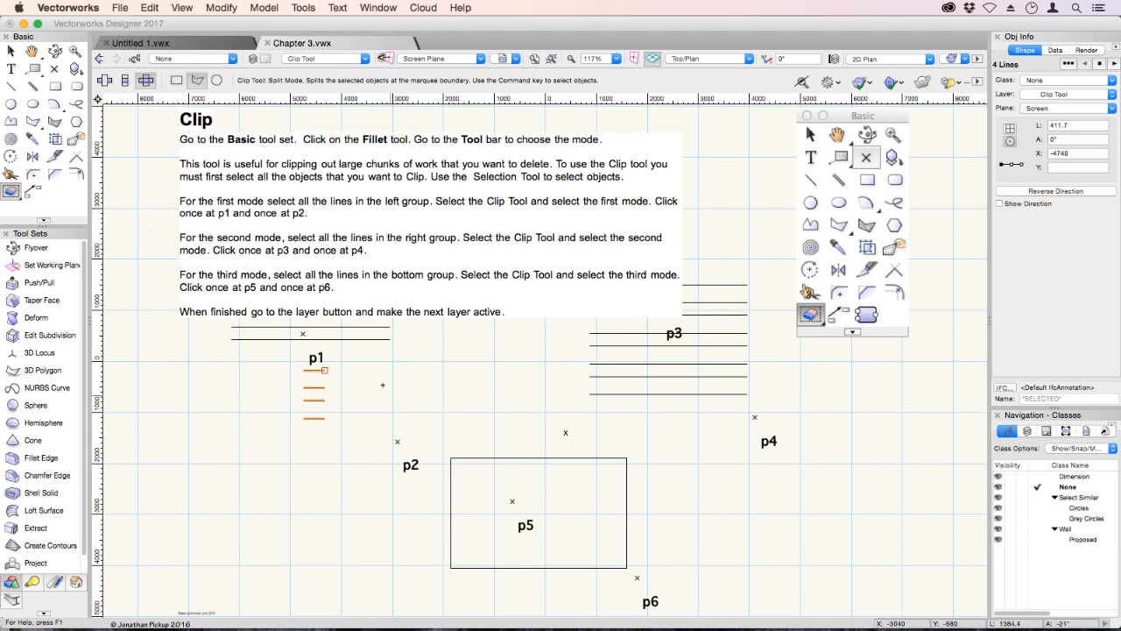
left_click(383, 384)
left_click(350, 457)
left_click(283, 450)
left_click(262, 408)
left_click(269, 371)
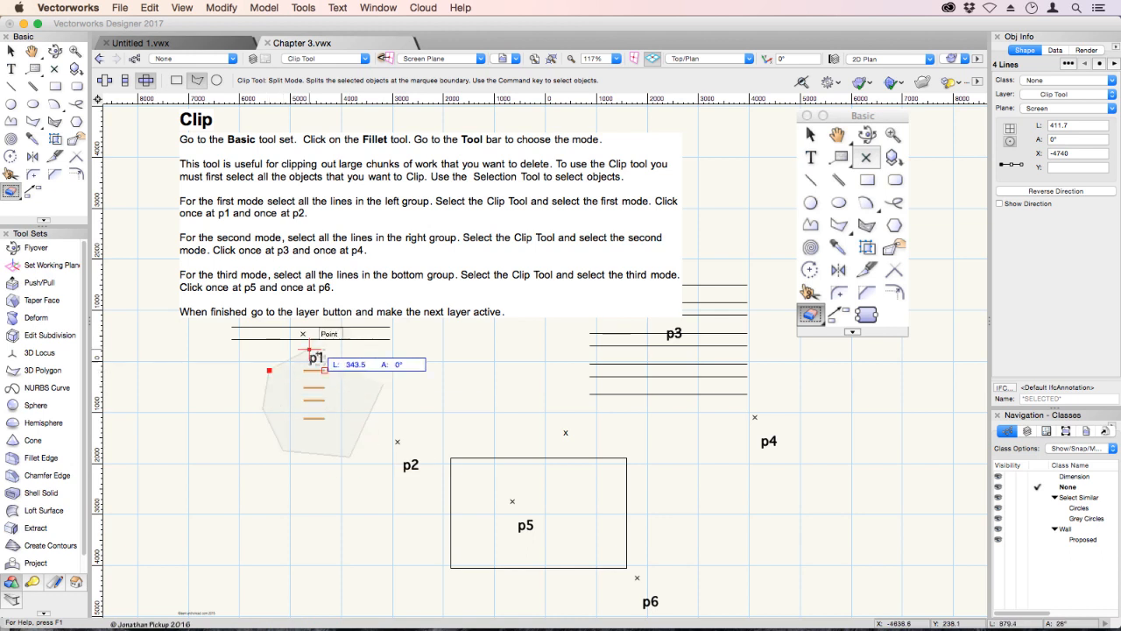
left_click(308, 348)
left_click(372, 358)
left_click(384, 384)
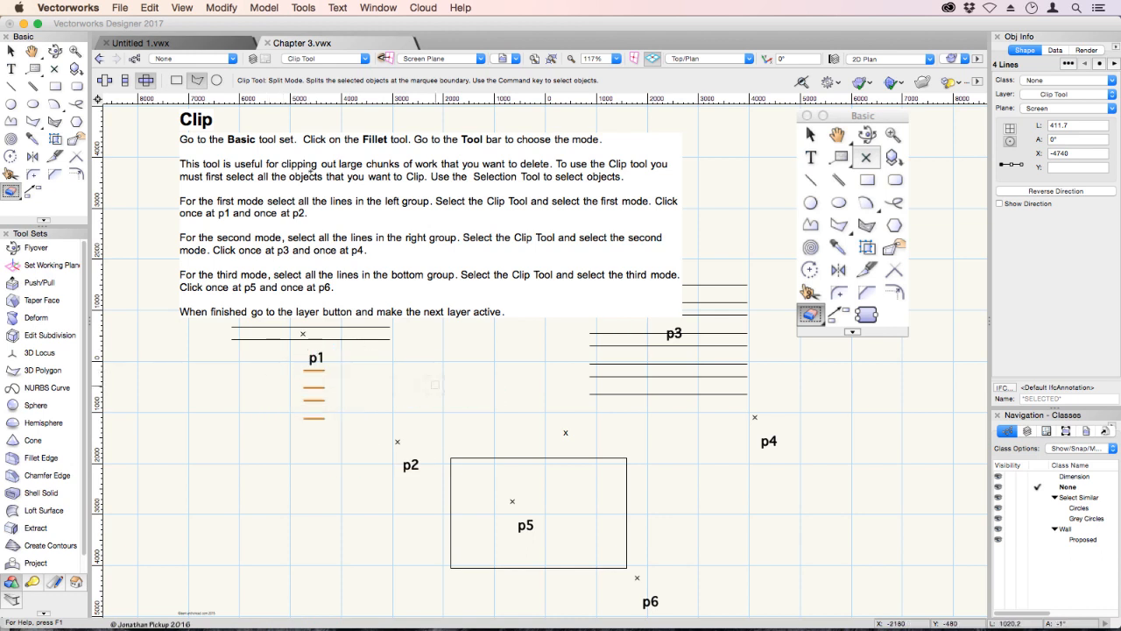
Step: Select the rectangle around p5 and split off its upper-left corner with a circular marquee in Split Mode
left_click(217, 81)
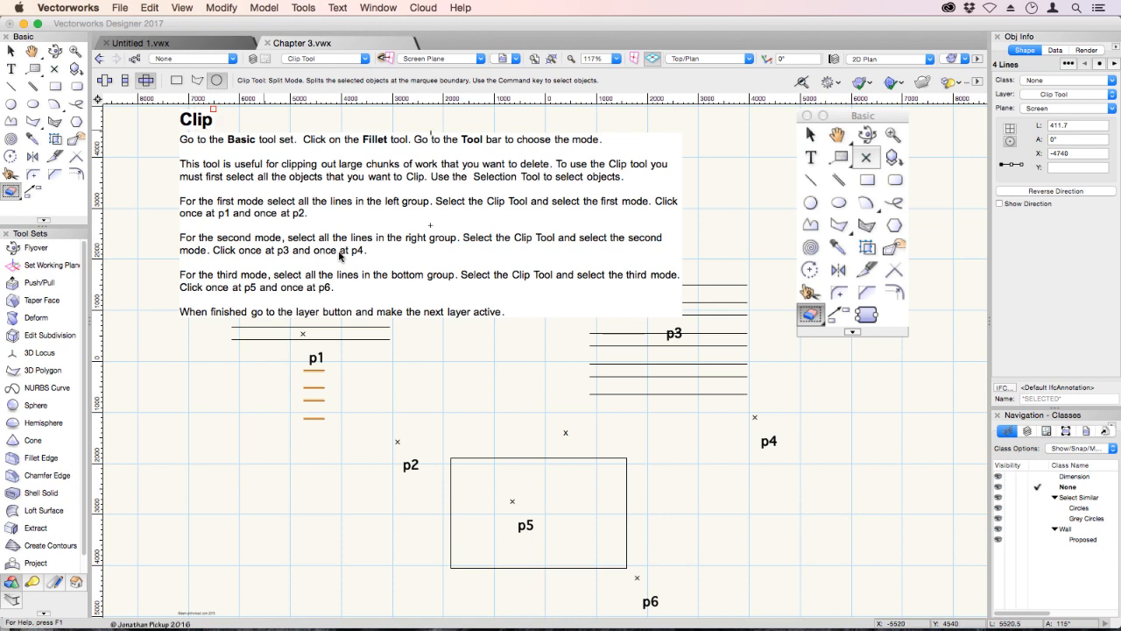
key("x")
left_click(497, 466)
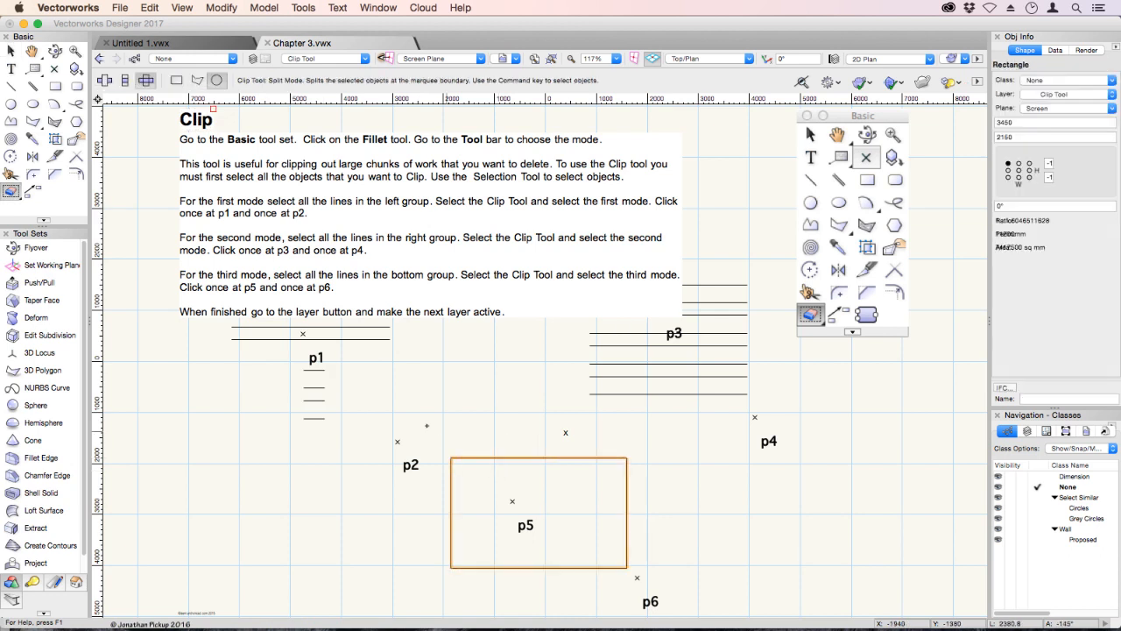
left_click(496, 495)
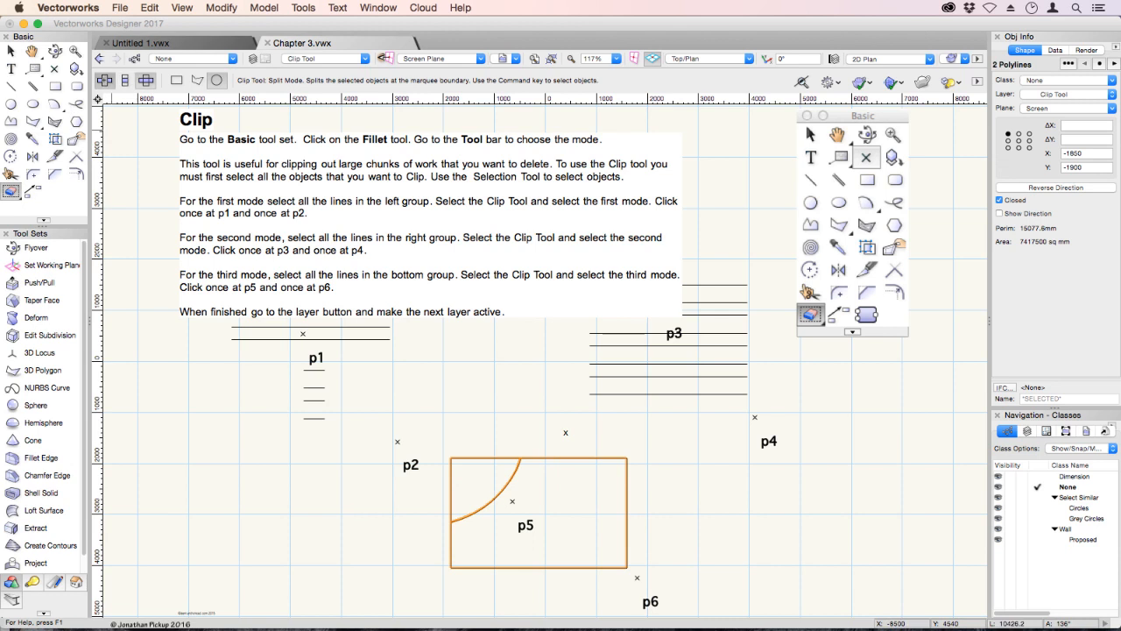
Step: Select the larger piece of the split rectangle and clip a circular bite out of its right side in Exclusion Mode
left_click(106, 80)
left_click(625, 508, "super")
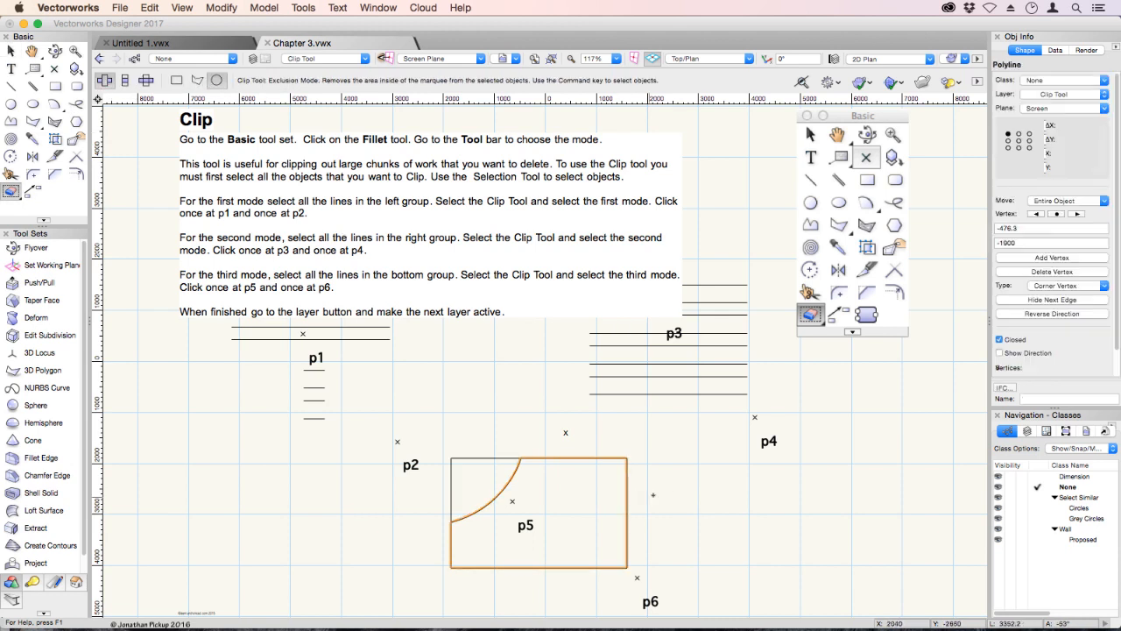
left_click(652, 495)
left_click(667, 564)
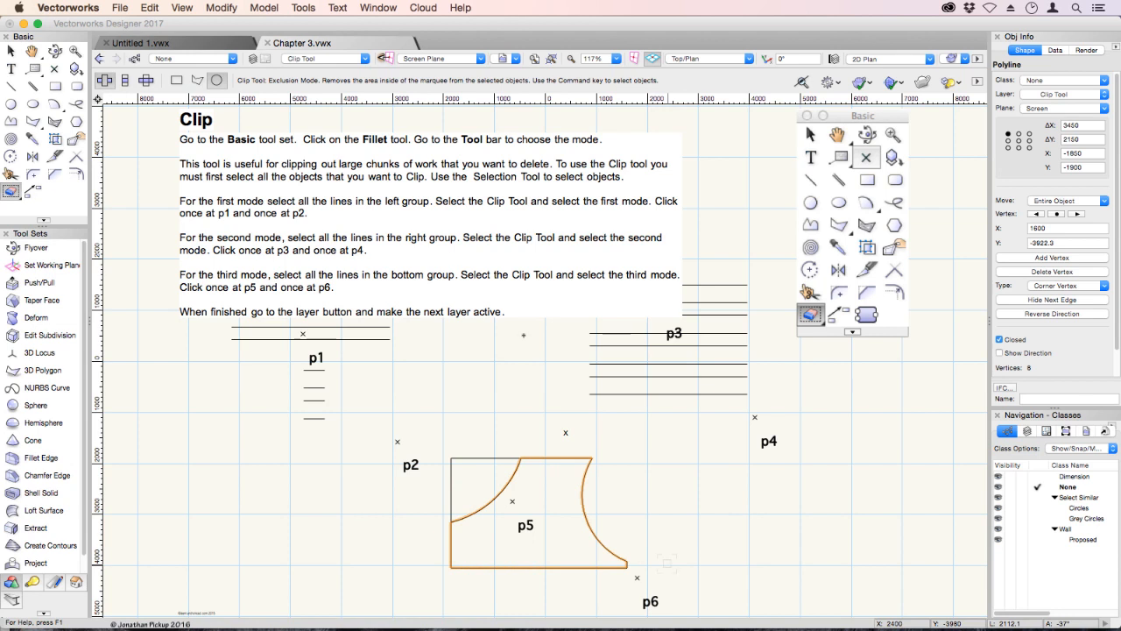
Step: Make the Move By Points design layer active and start the Move by Points tool
left_click(330, 58)
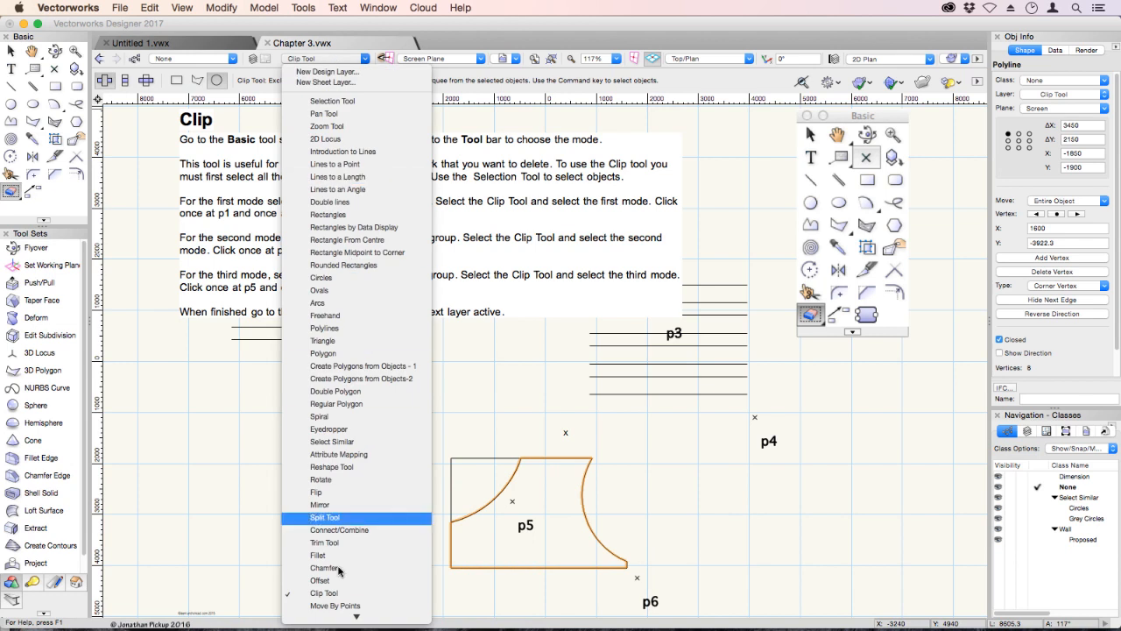
left_click(342, 605)
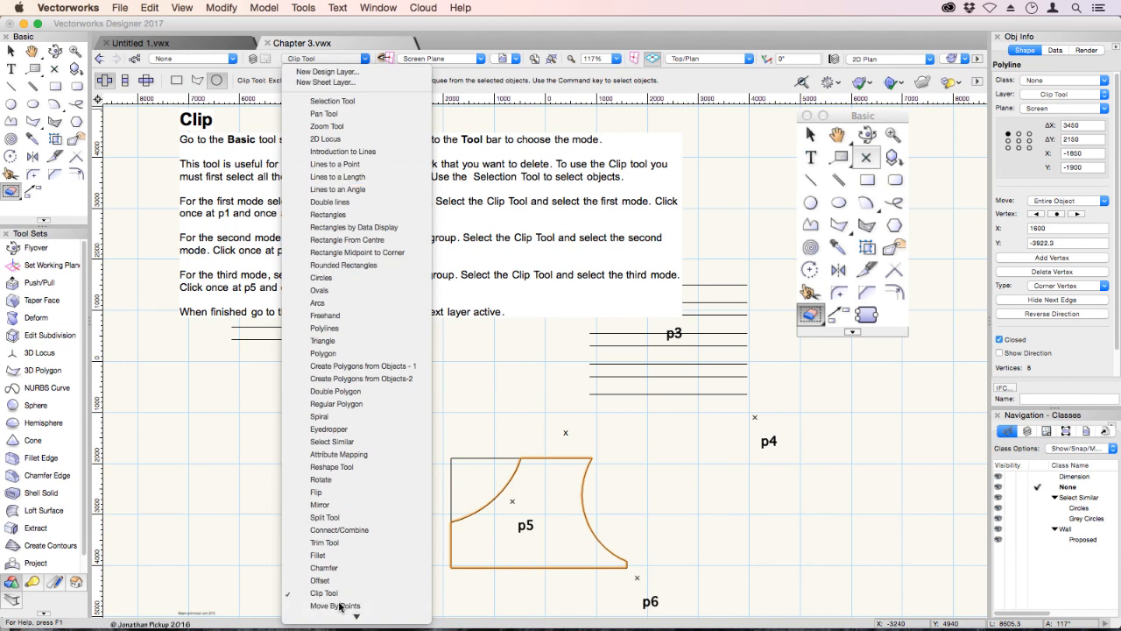
left_click(32, 192)
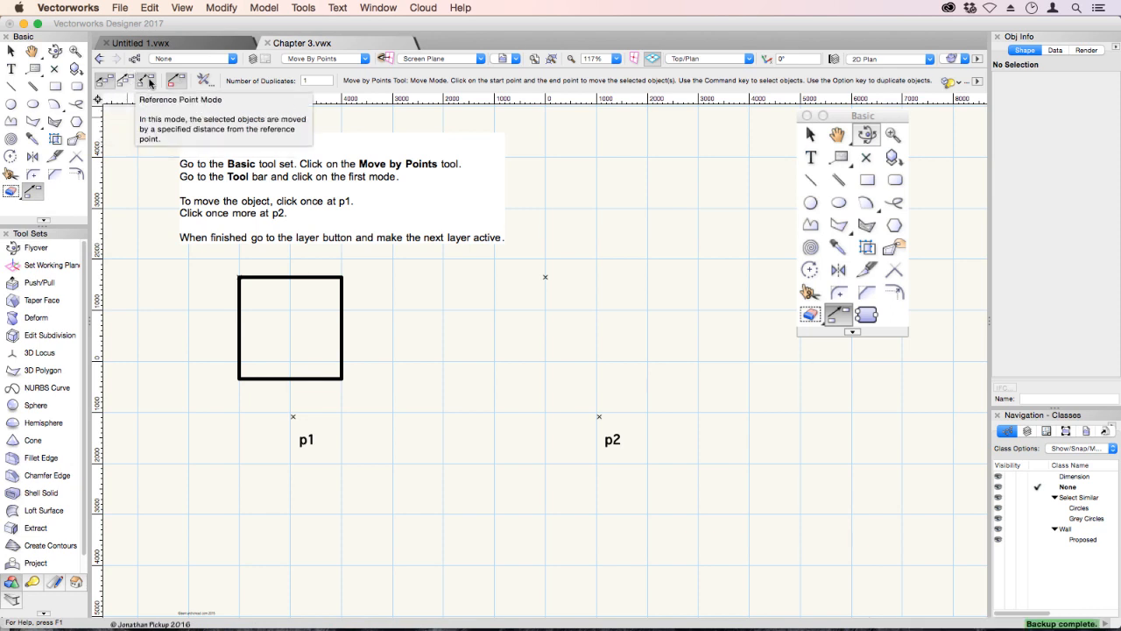
Step: Check the Move by Points settings for the number of duplicates and retention of the original object
left_click(203, 79)
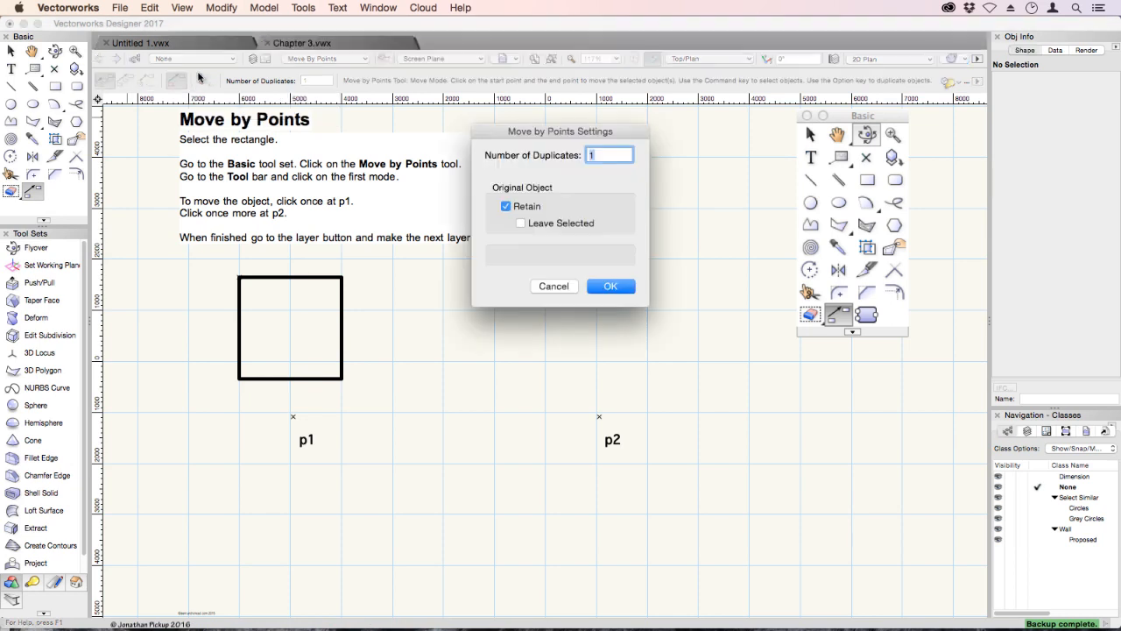
left_click(603, 284)
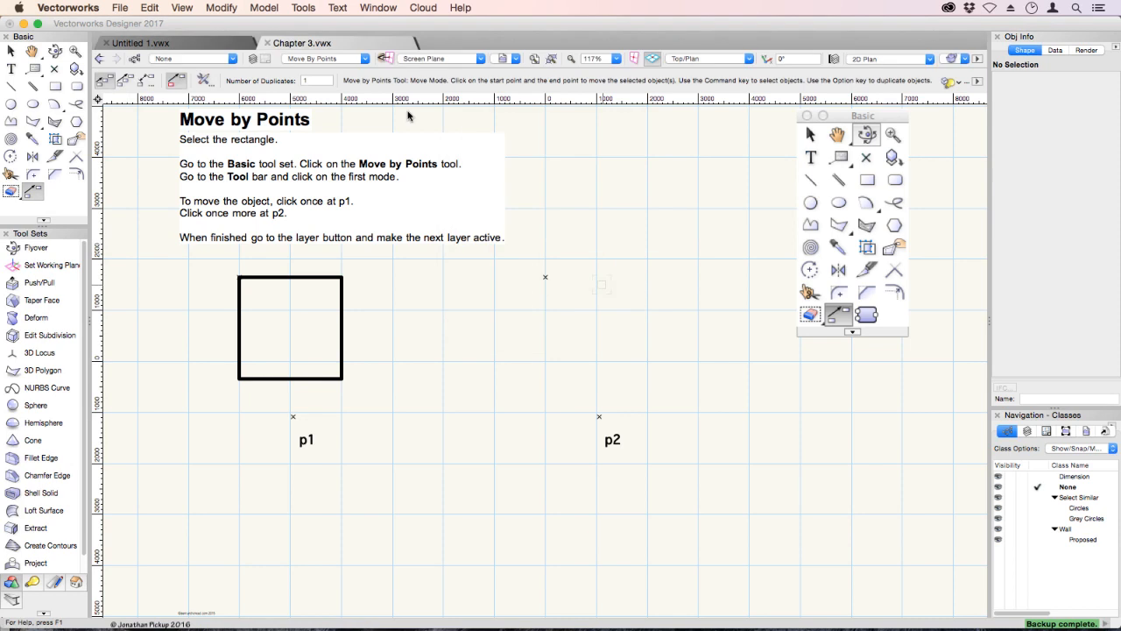
left_click(303, 81)
left_click(175, 80)
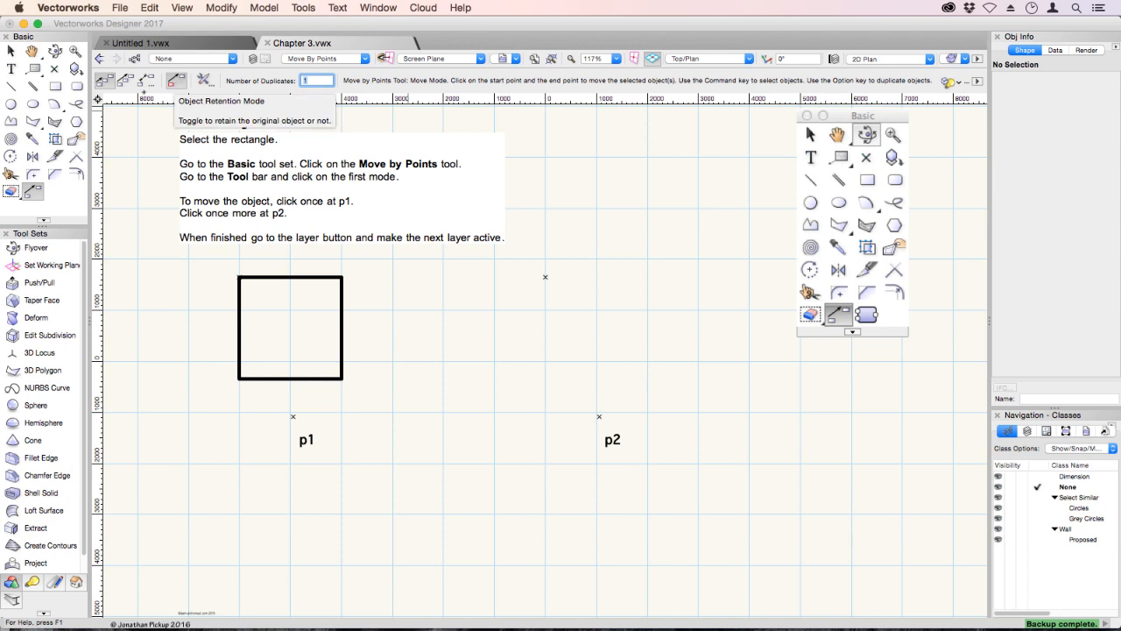
Step: Select the square, copy it from p1 to p2 in Move Mode with one duplicate, and delete the copy
left_click(292, 416)
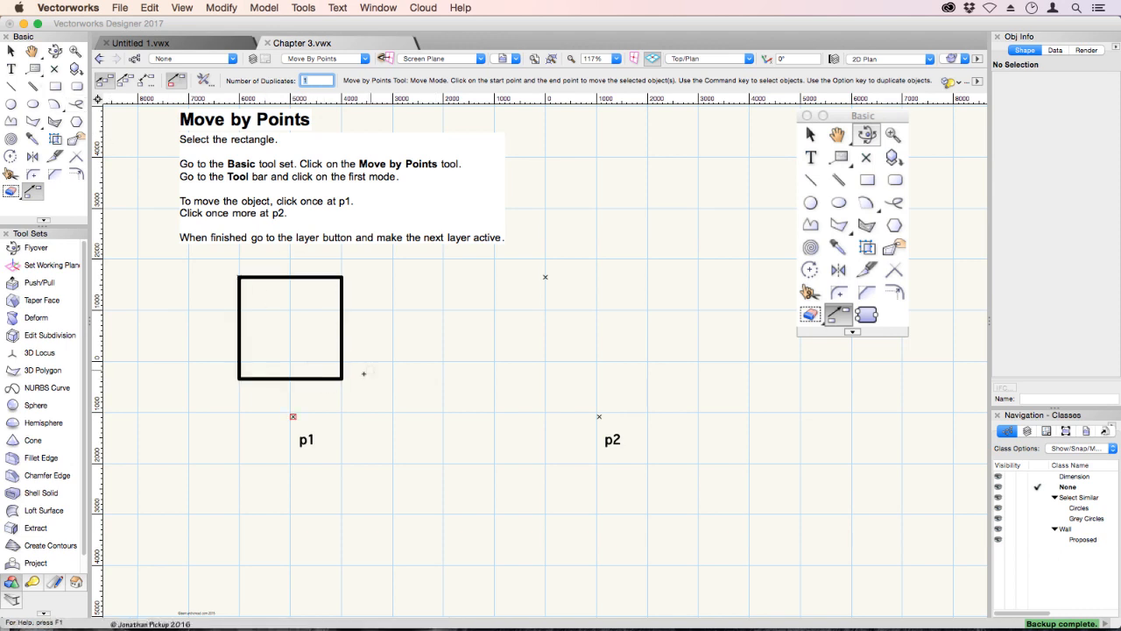
left_click(341, 378)
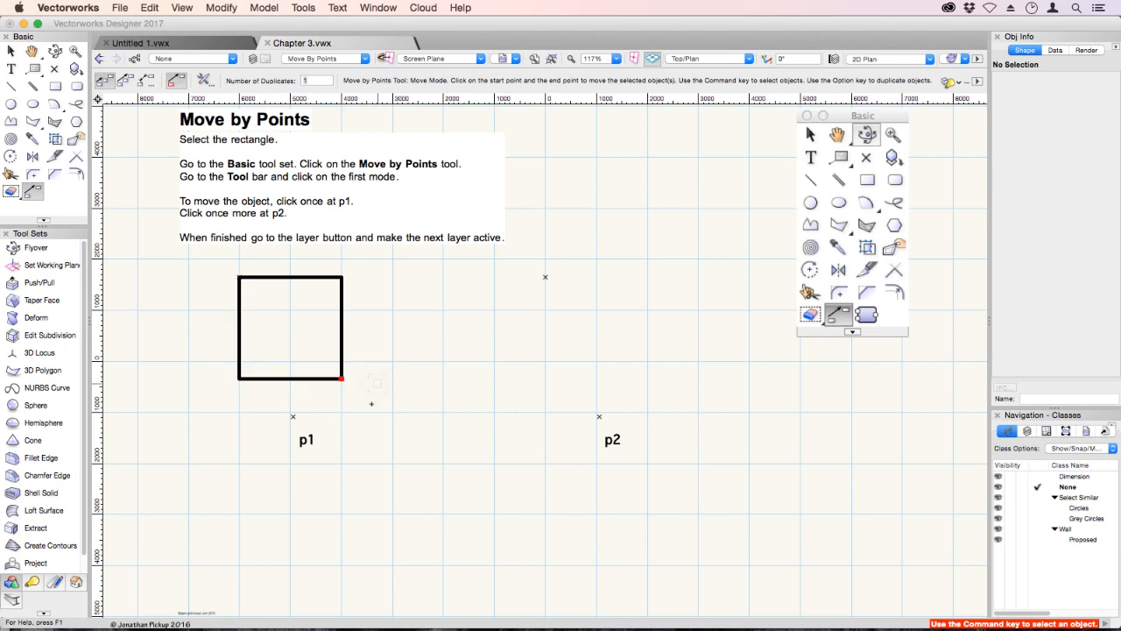
left_click(318, 379, "super")
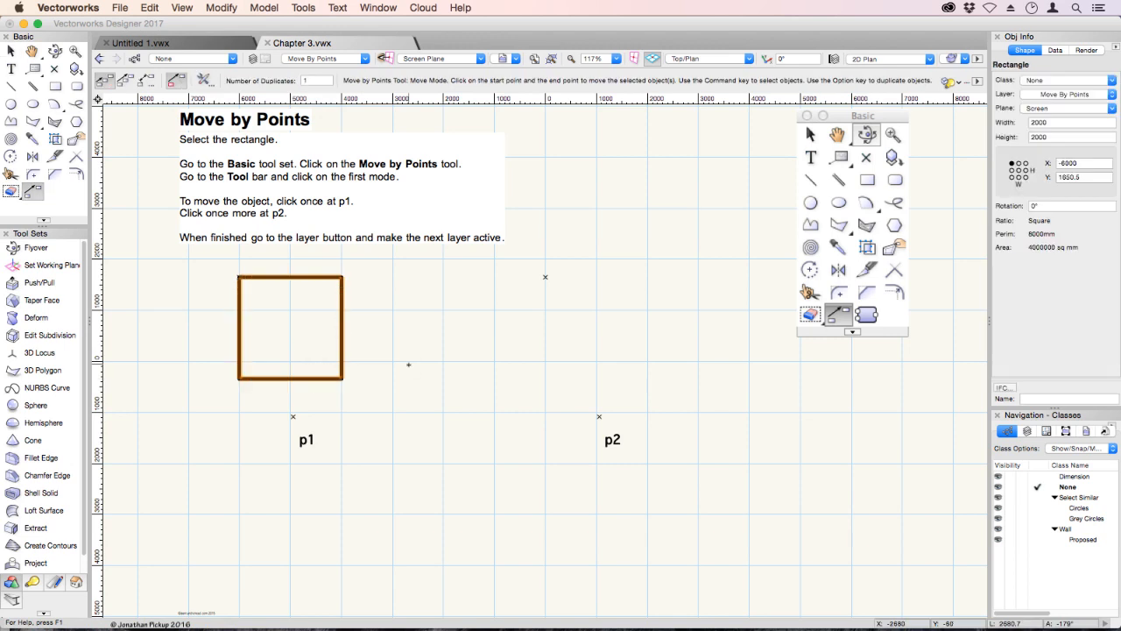
left_click(293, 416)
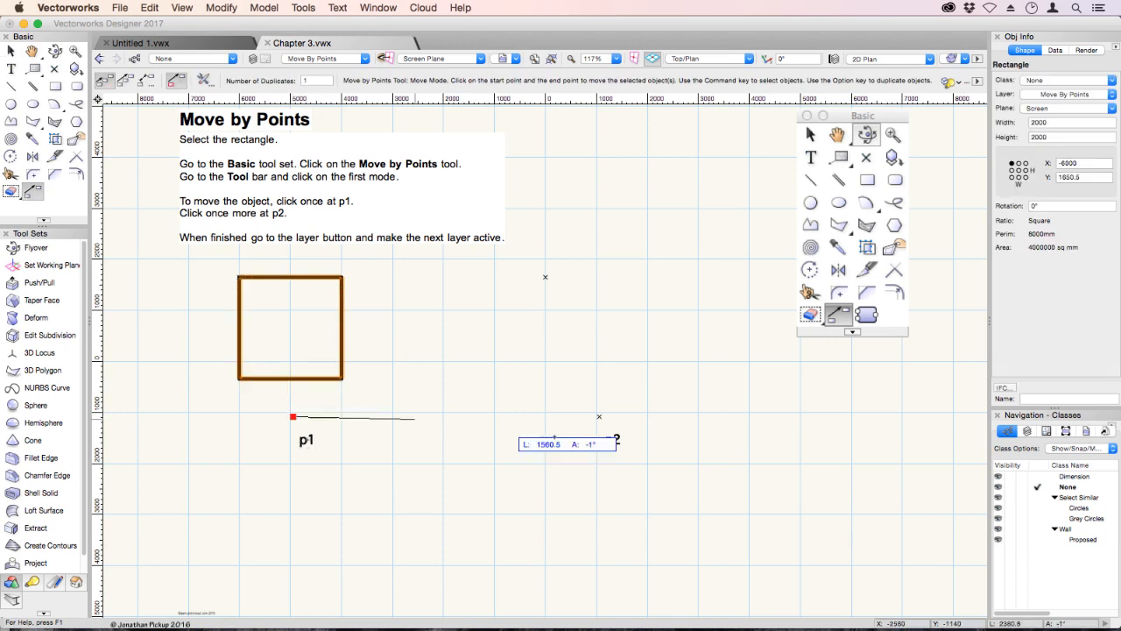
left_click(599, 416)
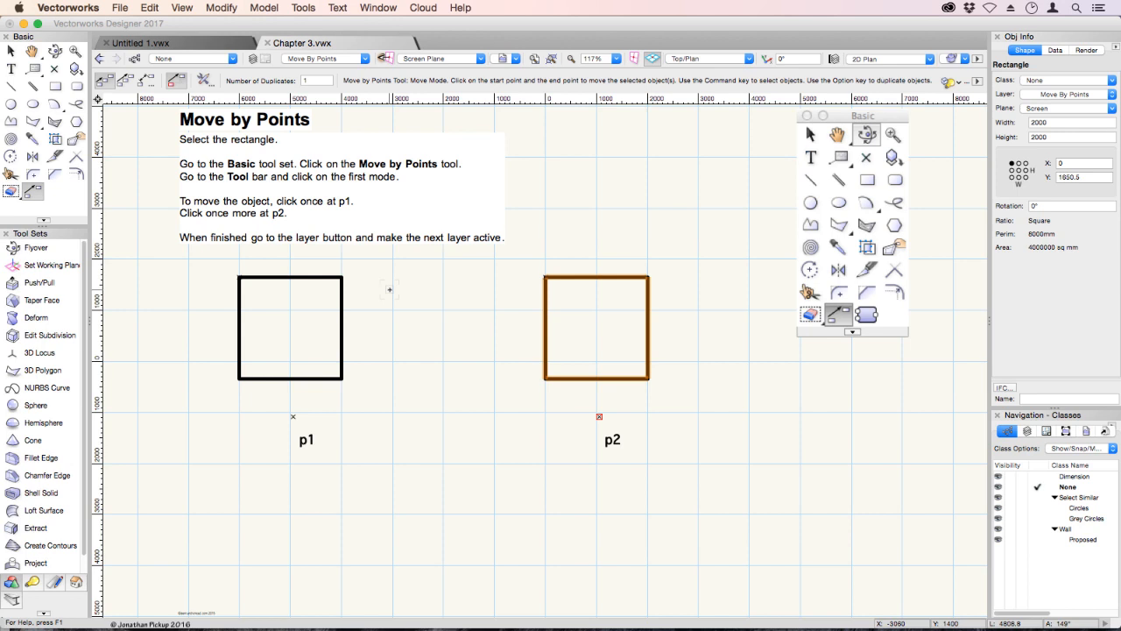
key("Delete")
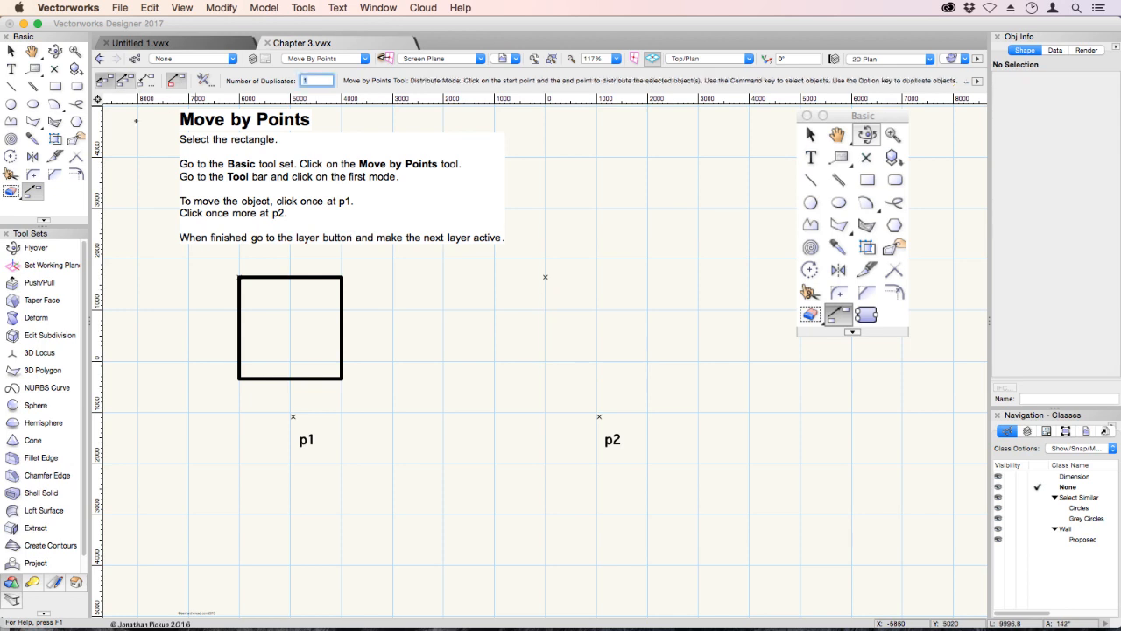
Step: Distribute three duplicates of the square from p1 to p2 in Distribute Mode, and undo the distribution
left_click(125, 80)
left_click(293, 416)
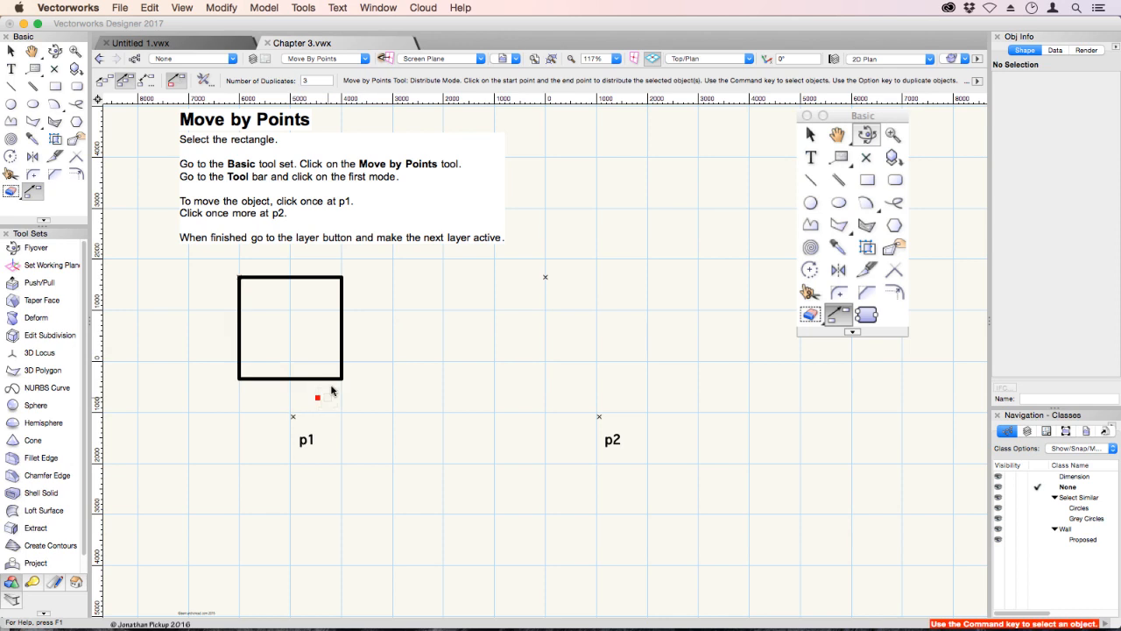
left_click(342, 378, "super")
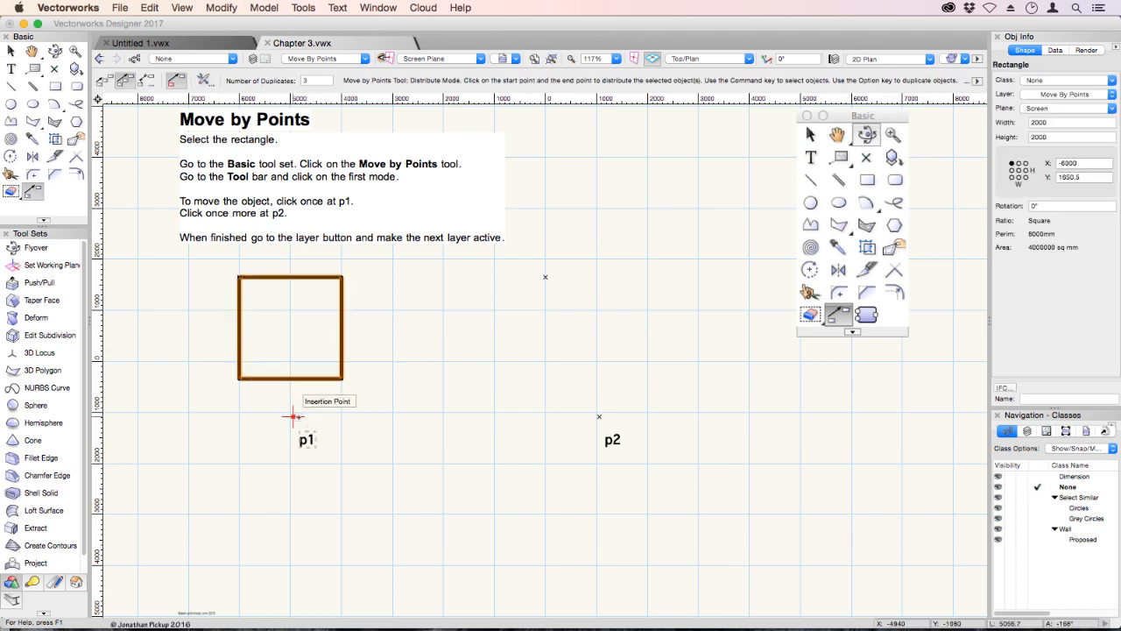
left_click(293, 416)
left_click(599, 416)
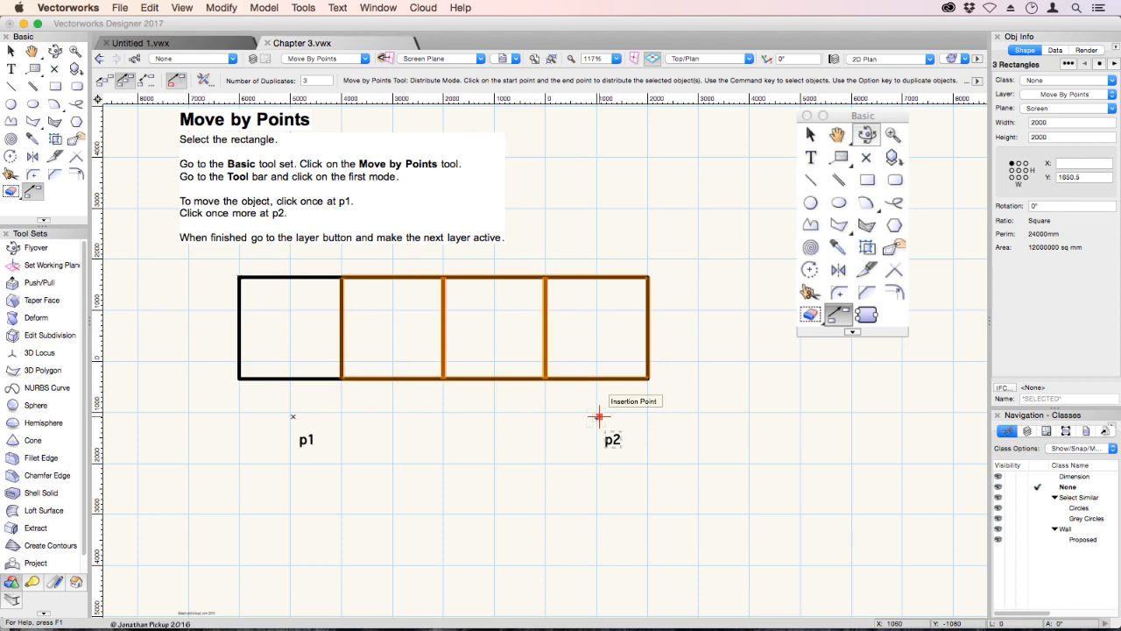
key("super+z")
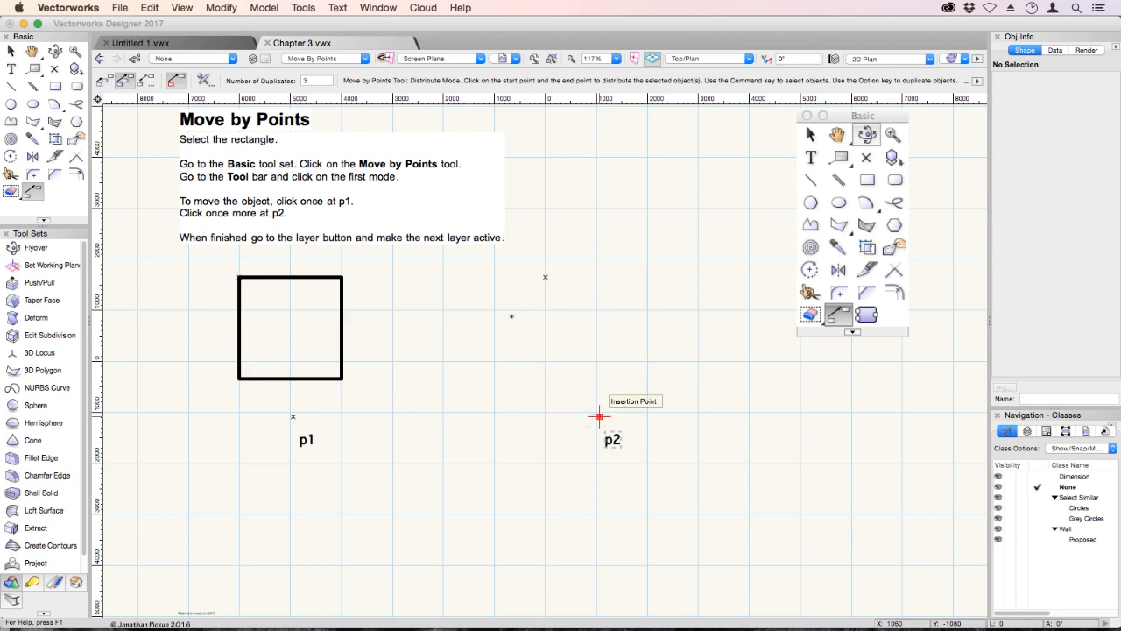
Step: In Reference Point Mode, move the square's bottom-right corner to an offset of 100 from p2, with p2 as the reference point
left_click(142, 82)
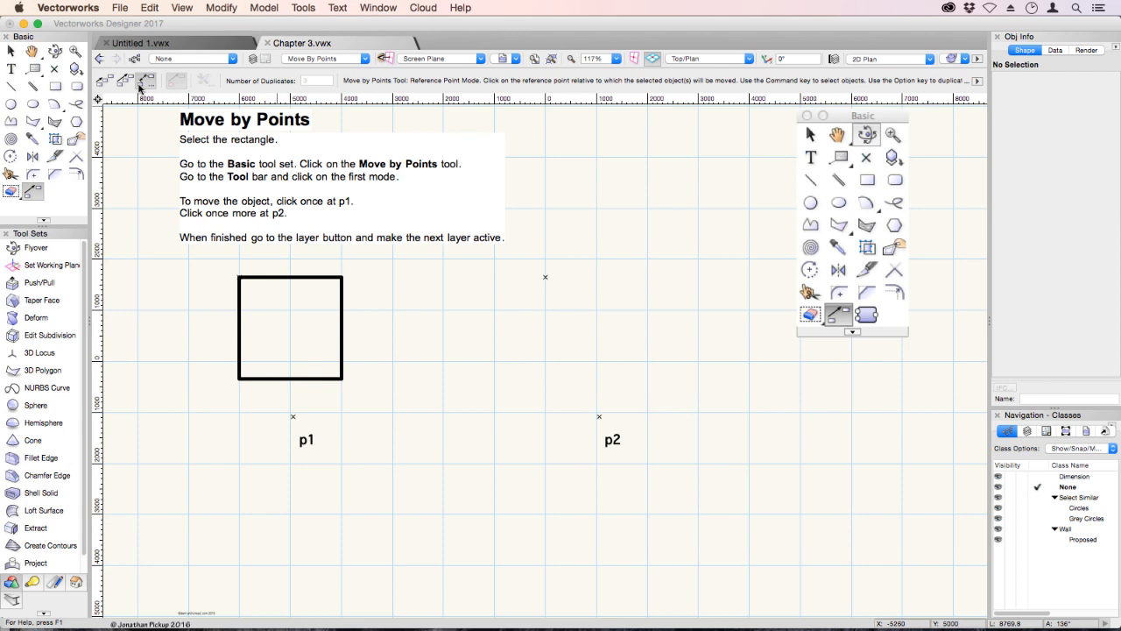
left_click(342, 379)
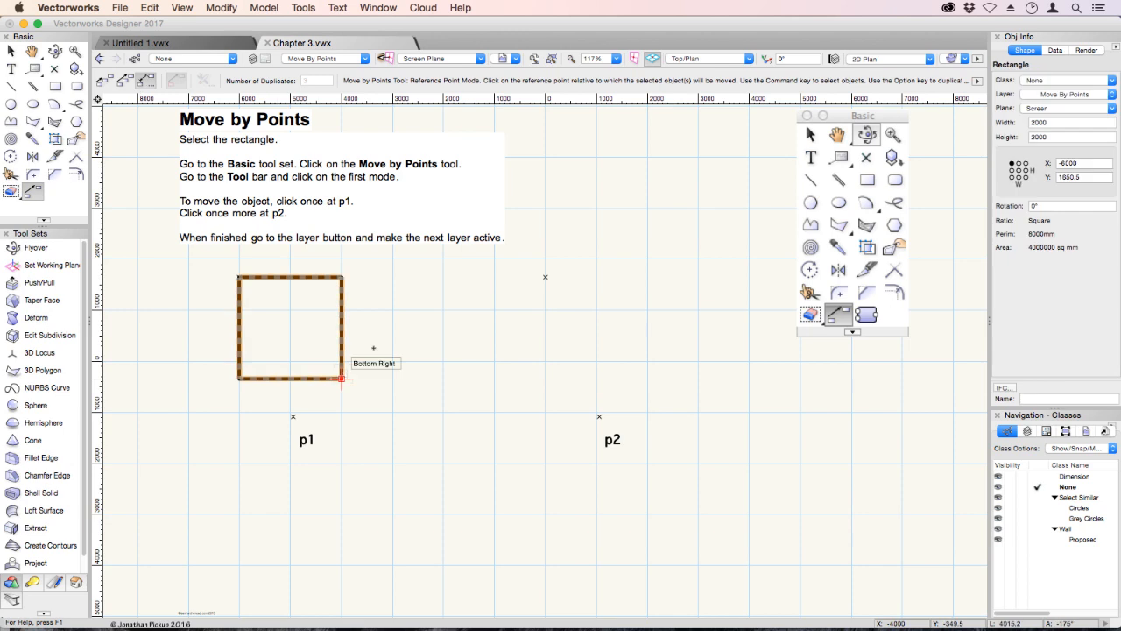
left_click(599, 416)
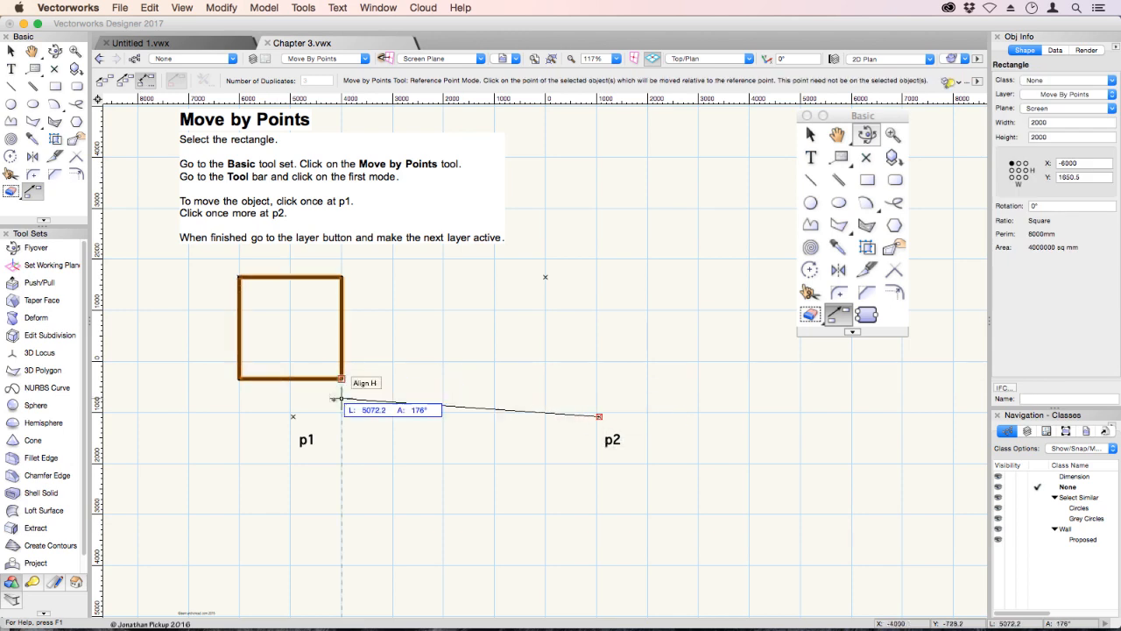
left_click(341, 379)
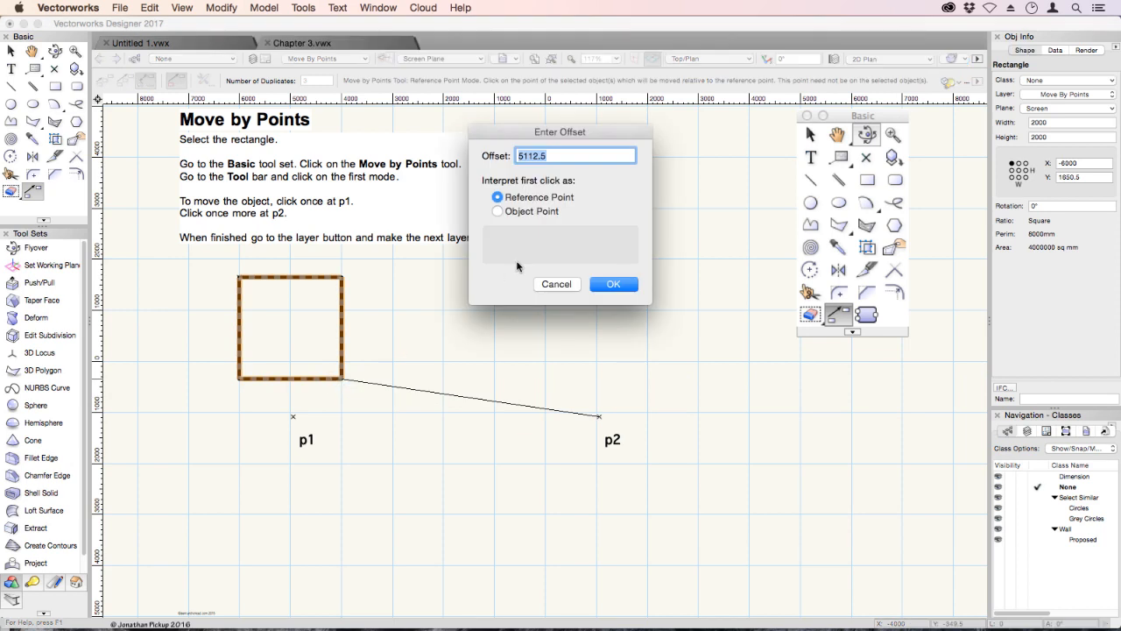
type("100")
key("Return")
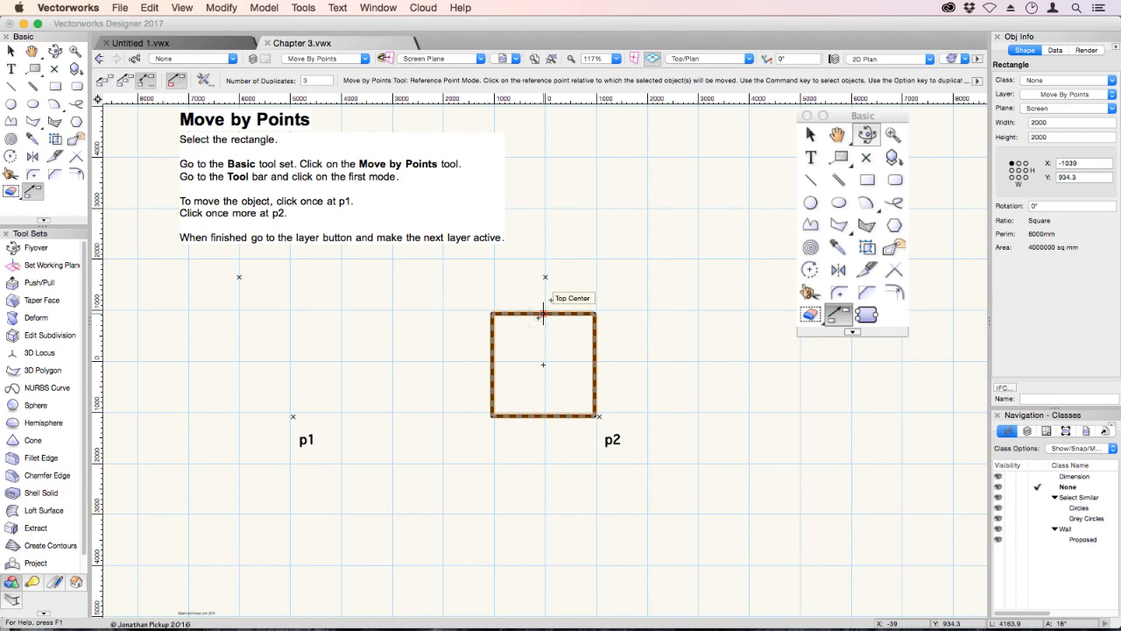
Step: Make the Move layer active and switch to the Selection tool
left_click(337, 60)
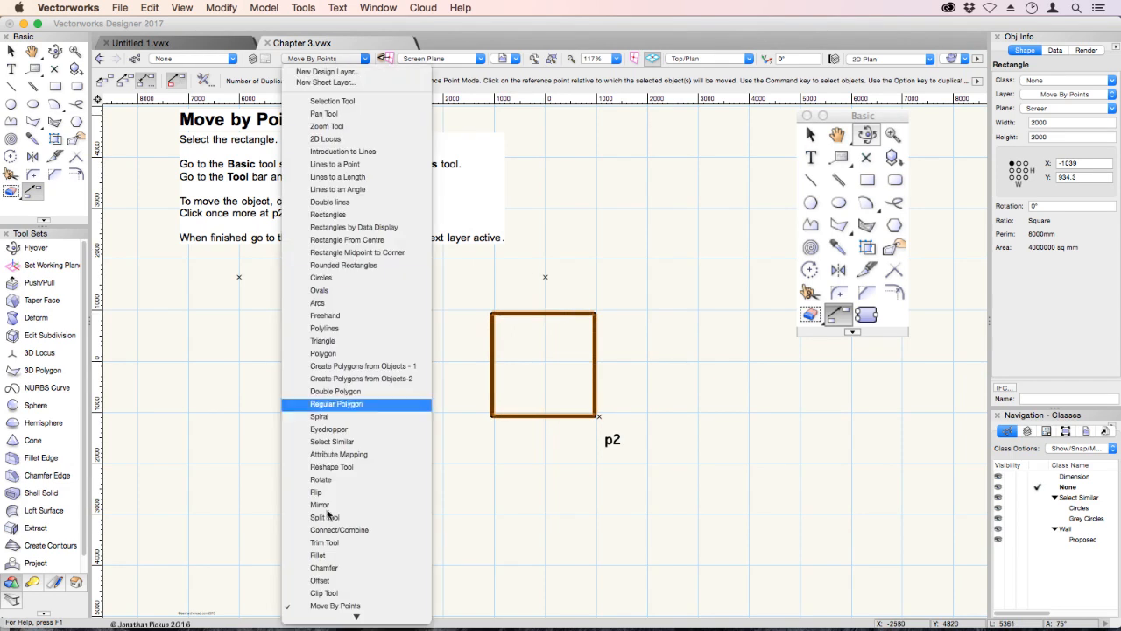
mouse_move(328, 622)
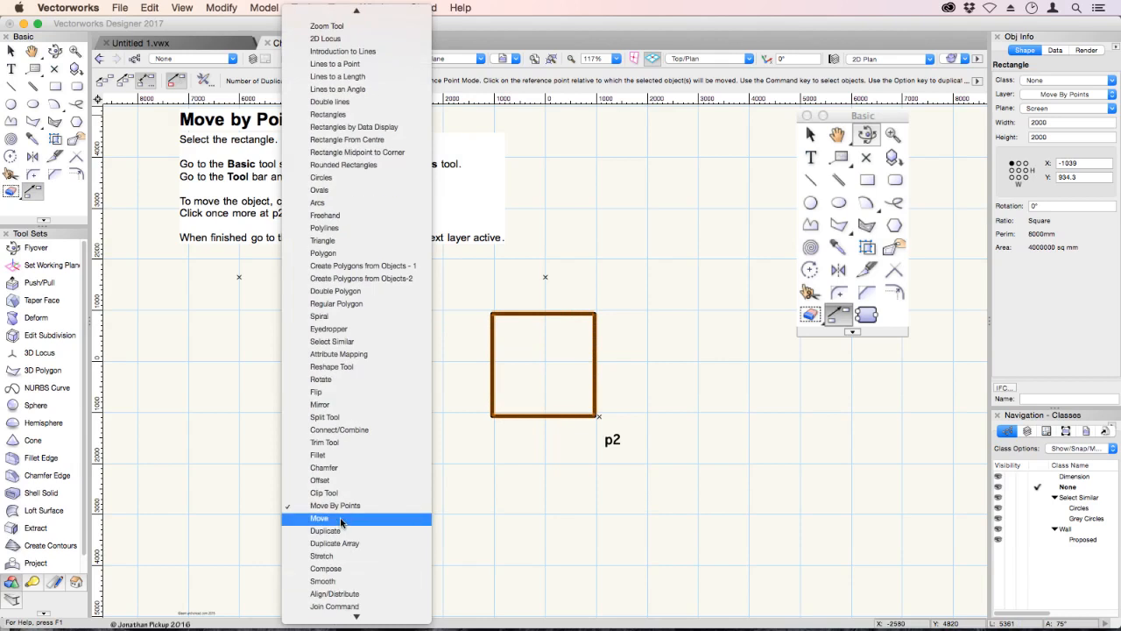
left_click(341, 520)
left_click(11, 53)
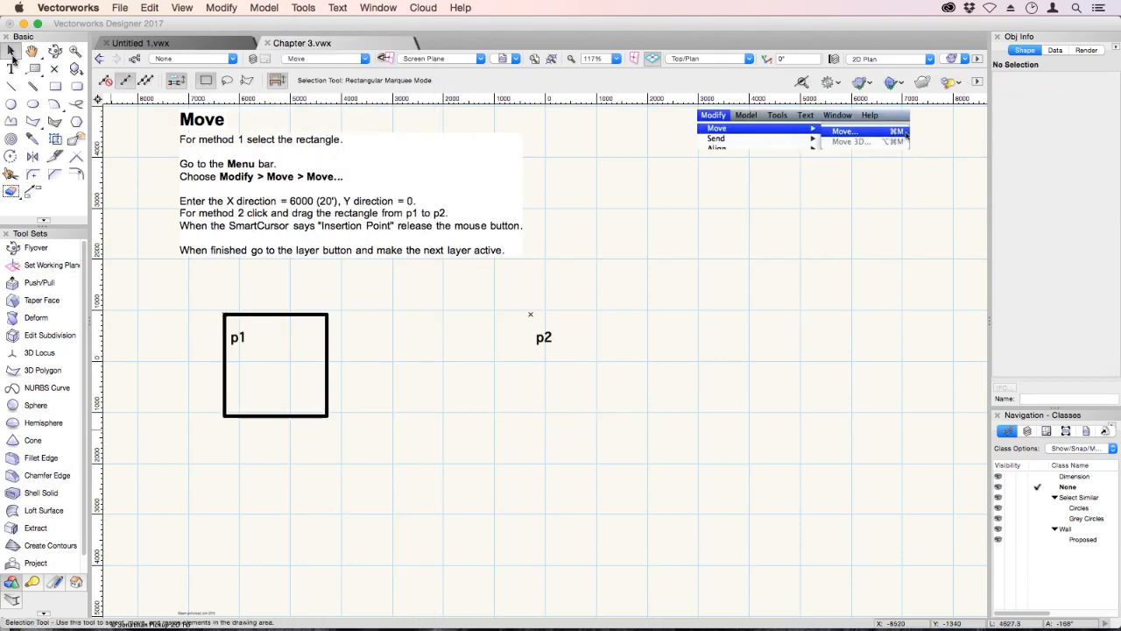
Step: Move the square freehand by its top-left corner from p1 to the insertion point at p2, and undo the move
left_click(260, 416)
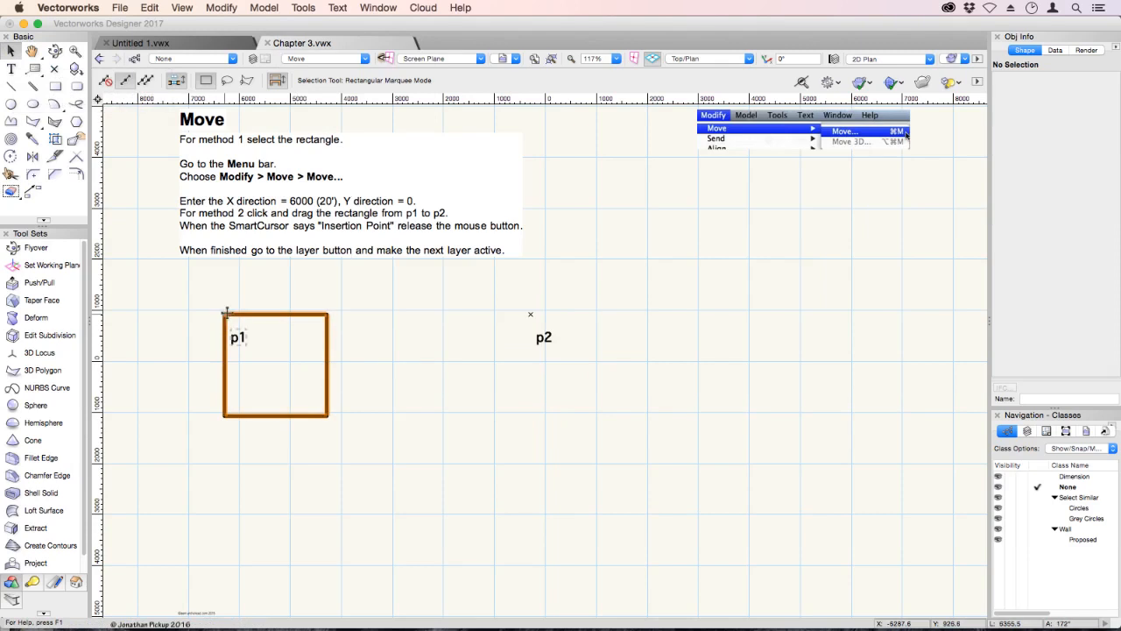
left_click_drag(225, 313, 530, 316)
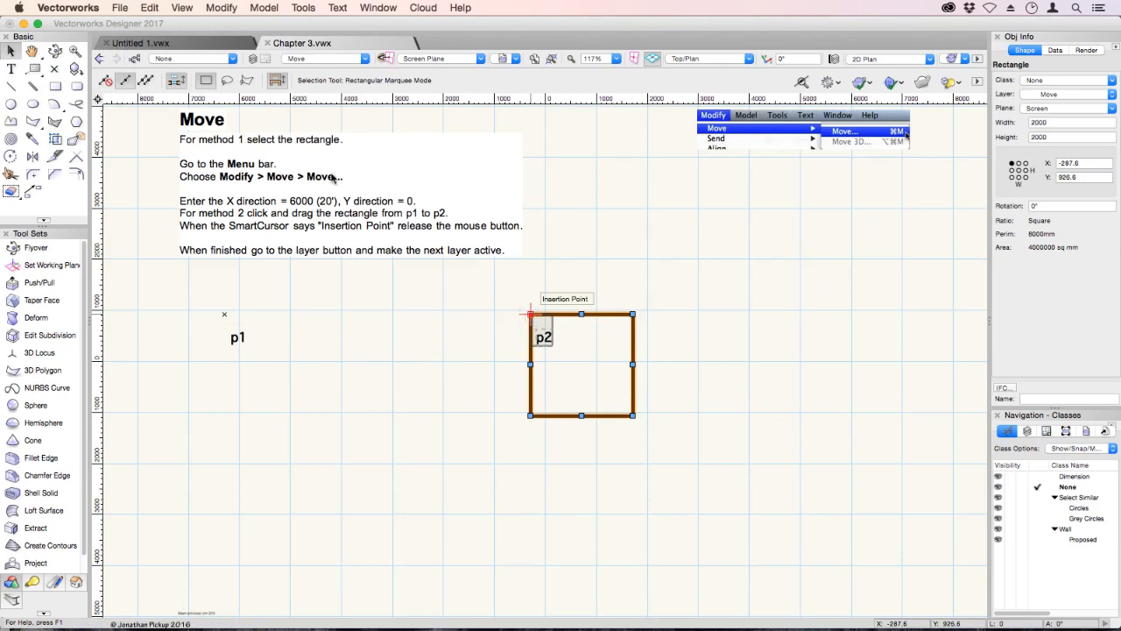
left_click(149, 8)
left_click(147, 31)
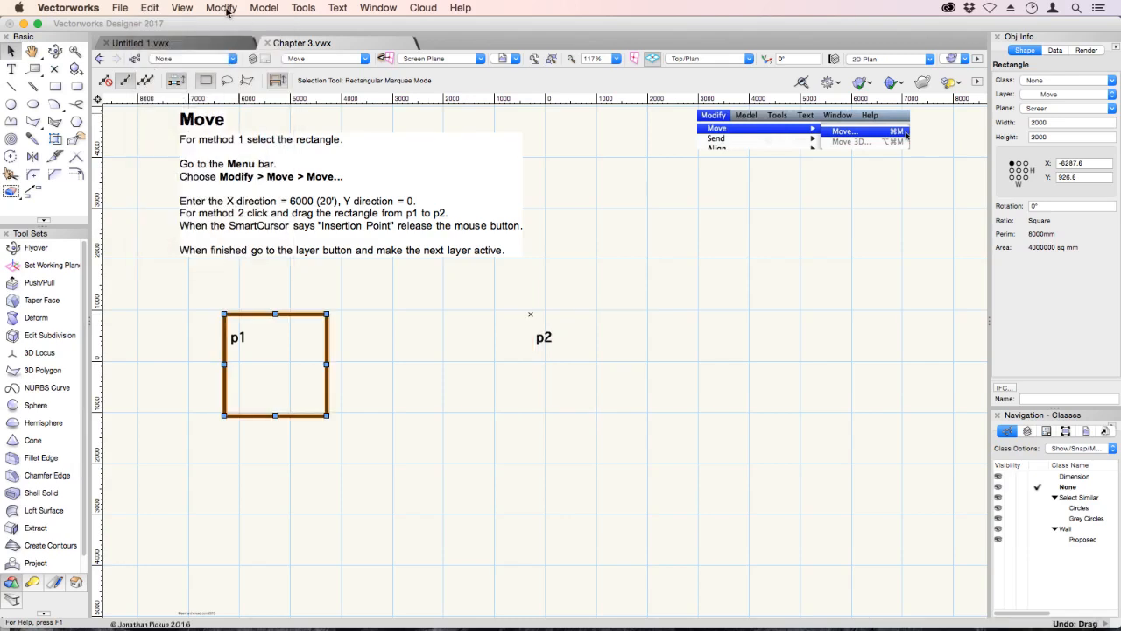
Step: Move the selected square with the Move command, using a Cartesian X offset of 6000 and a Y offset of 0
left_click(222, 8)
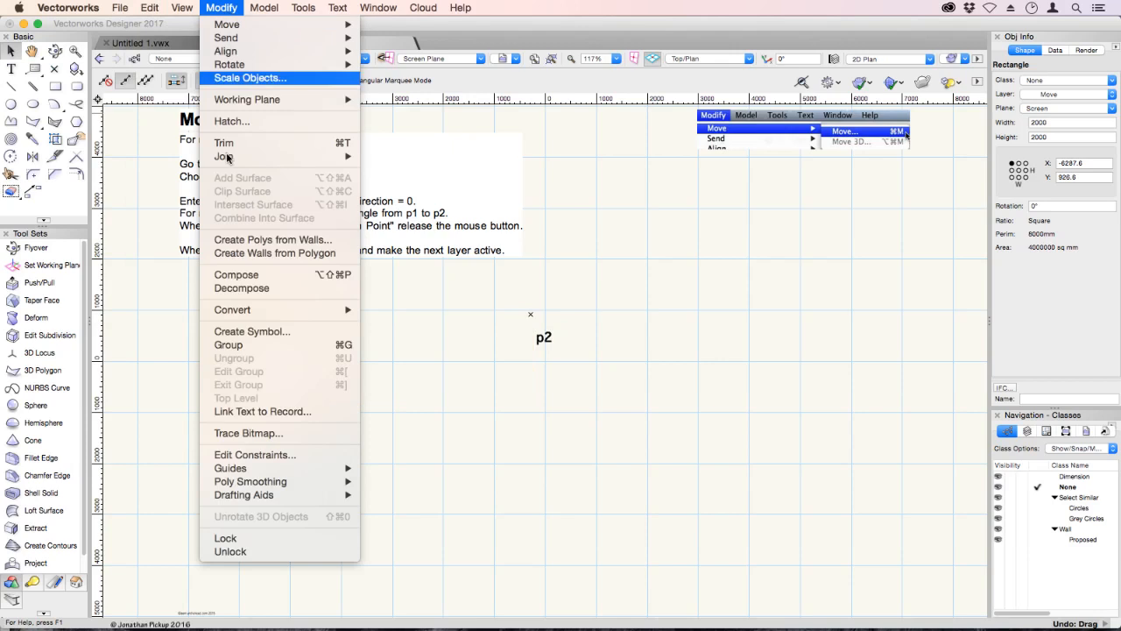
mouse_move(247, 35)
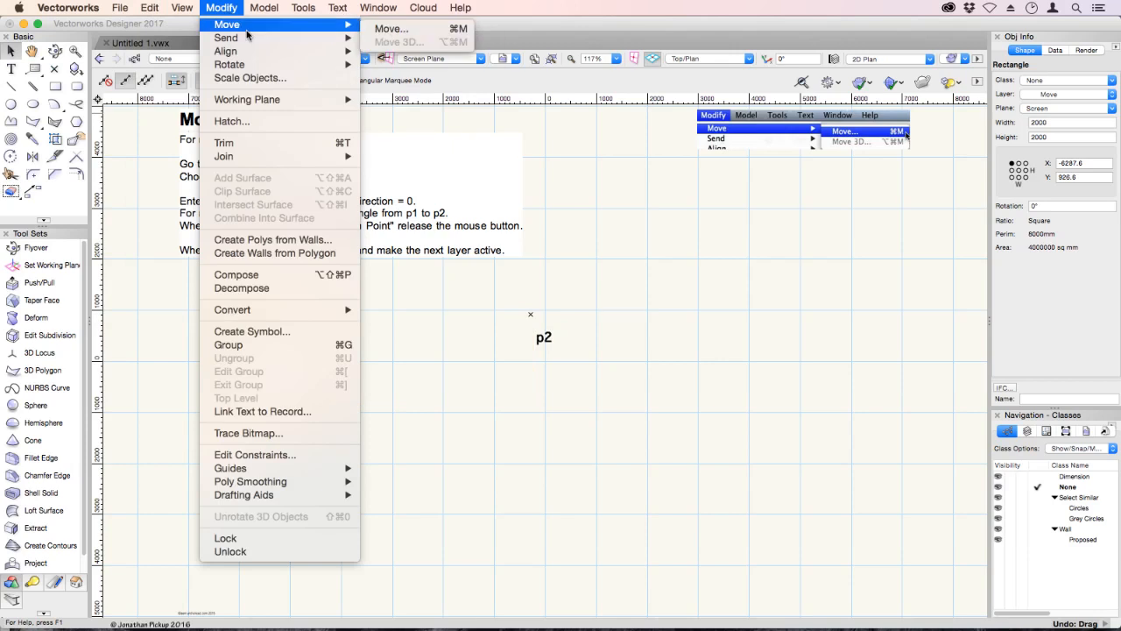
left_click(392, 30)
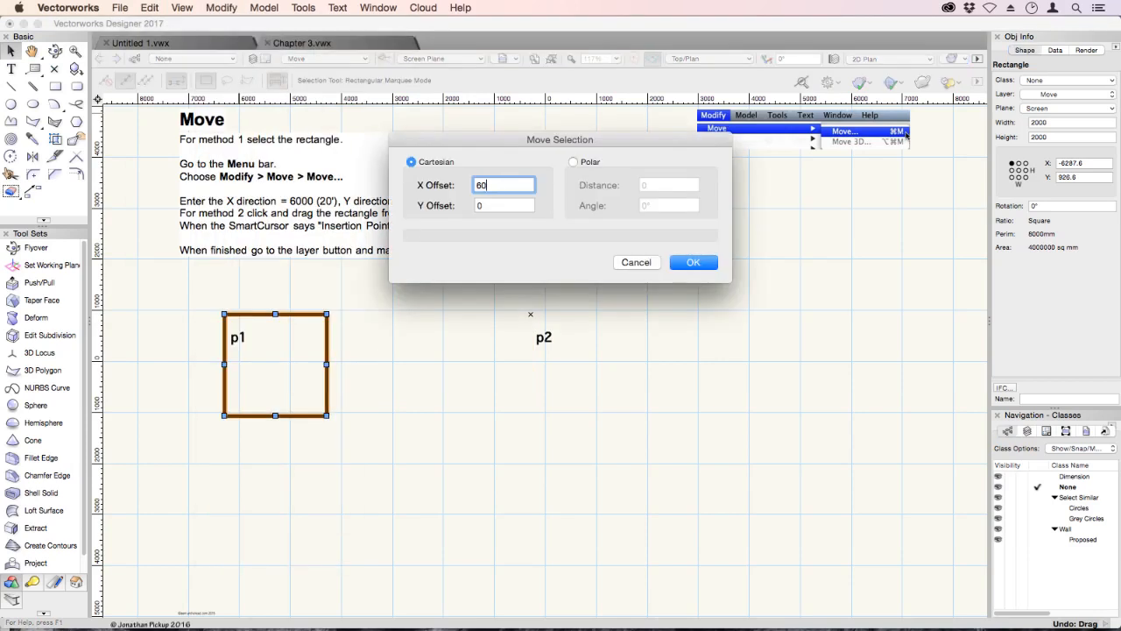
key("Return")
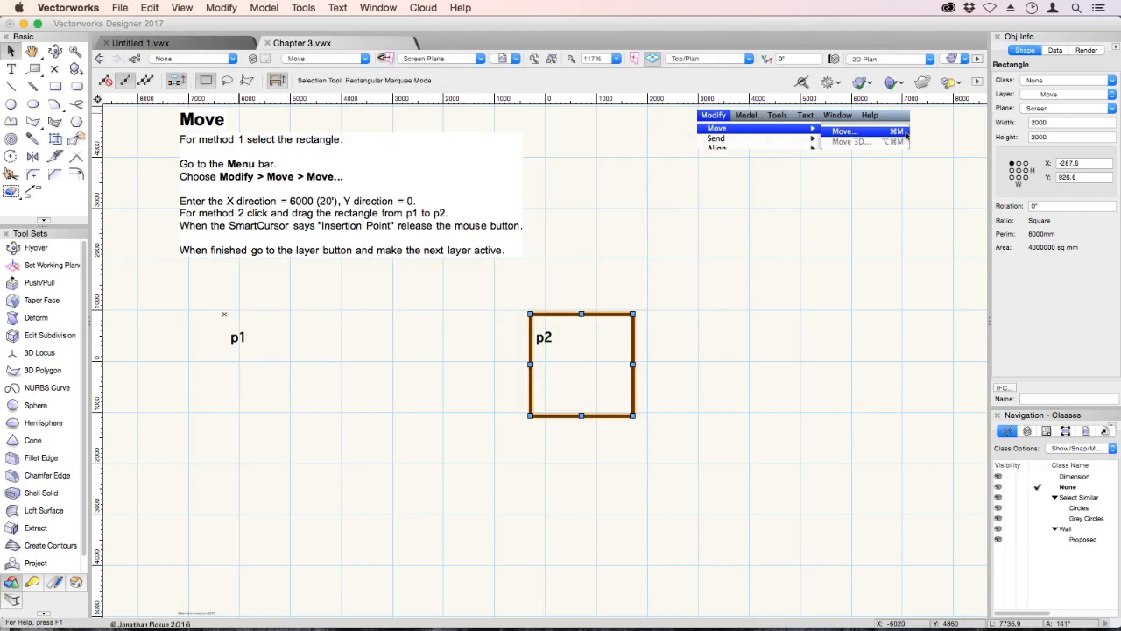
Step: Make the Duplicate layer active
left_click(344, 59)
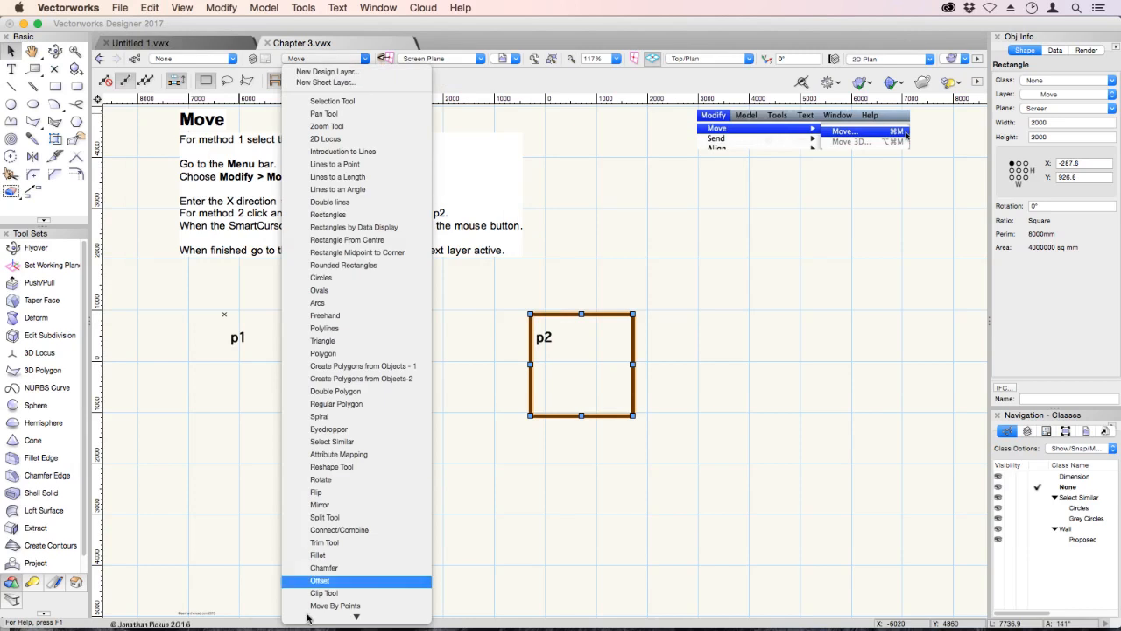
scroll(307, 613, "down", 5)
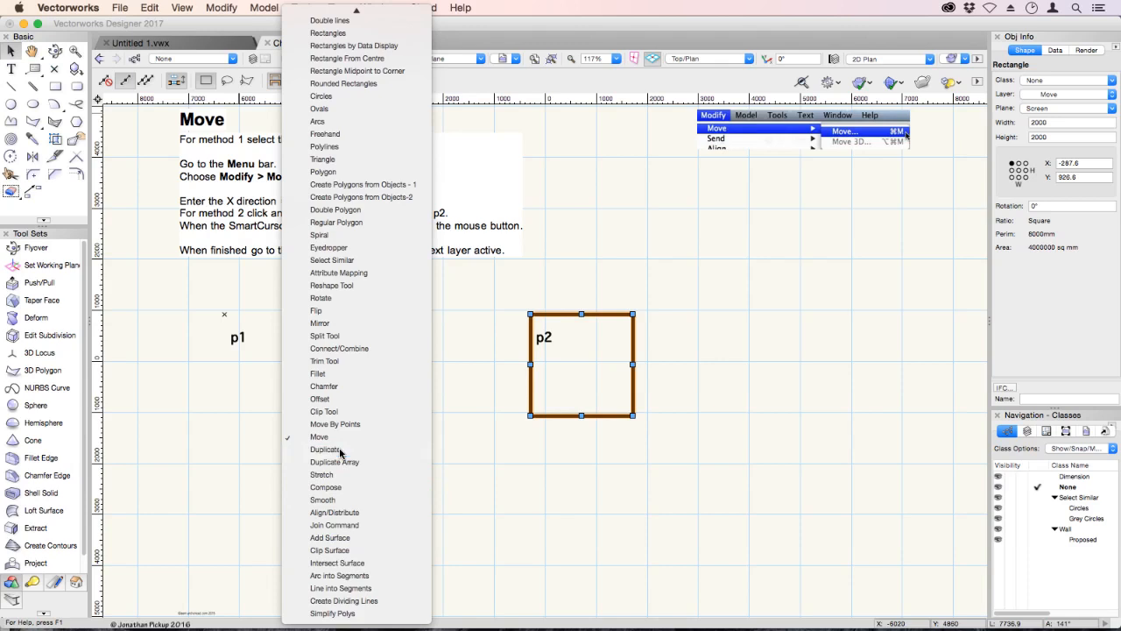
left_click(341, 451)
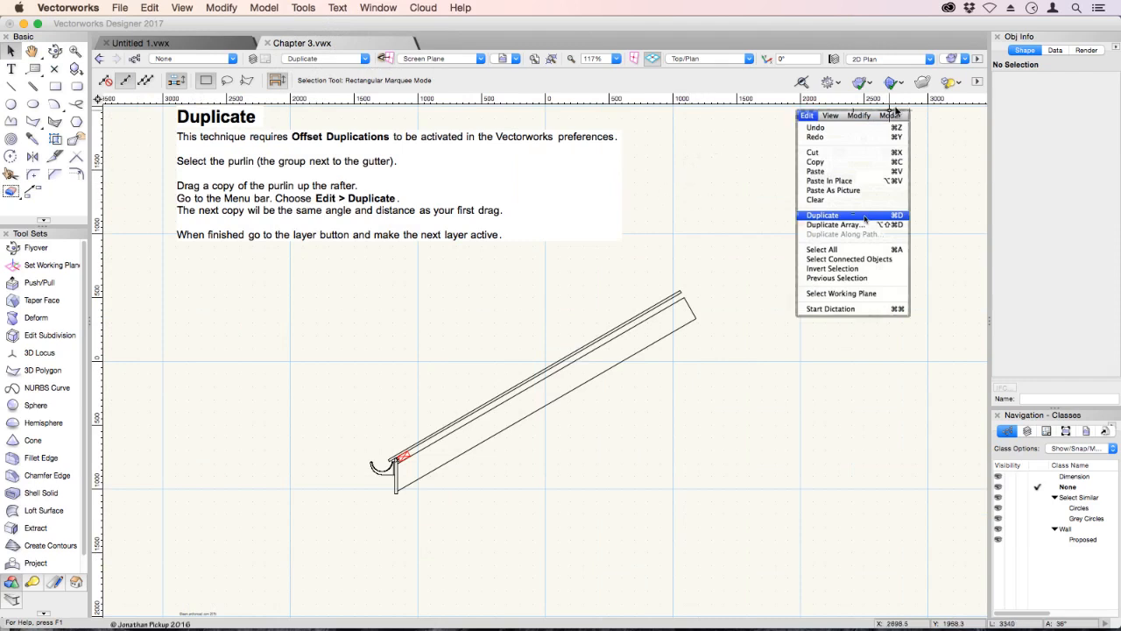
Step: Check the Offset duplications setting in the Vectorworks preferences
left_click(978, 82)
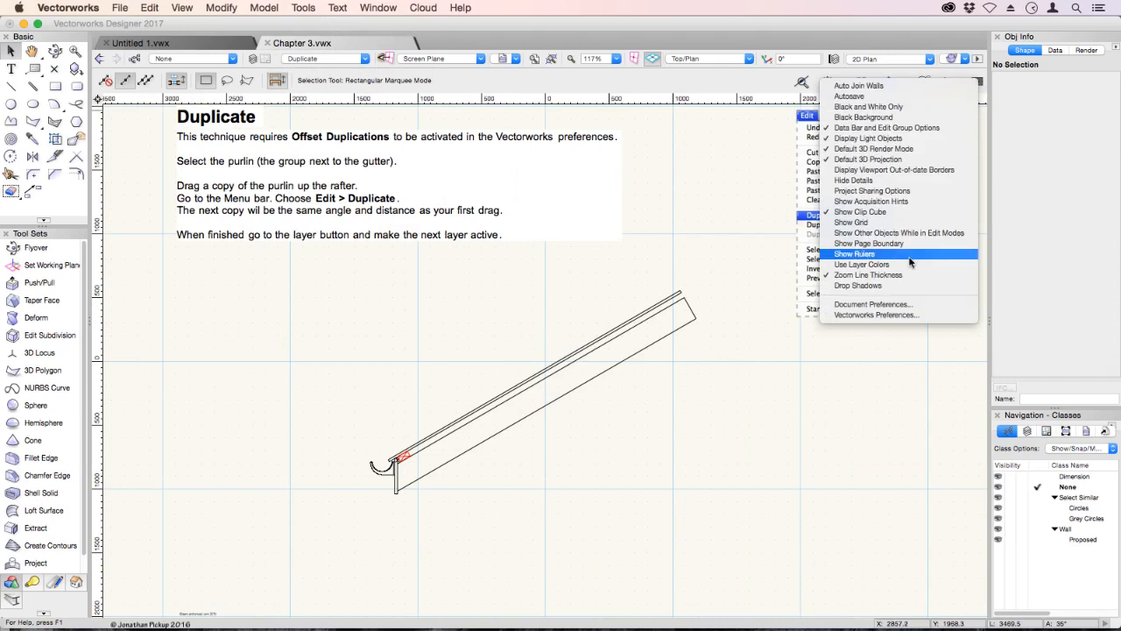
left_click(889, 315)
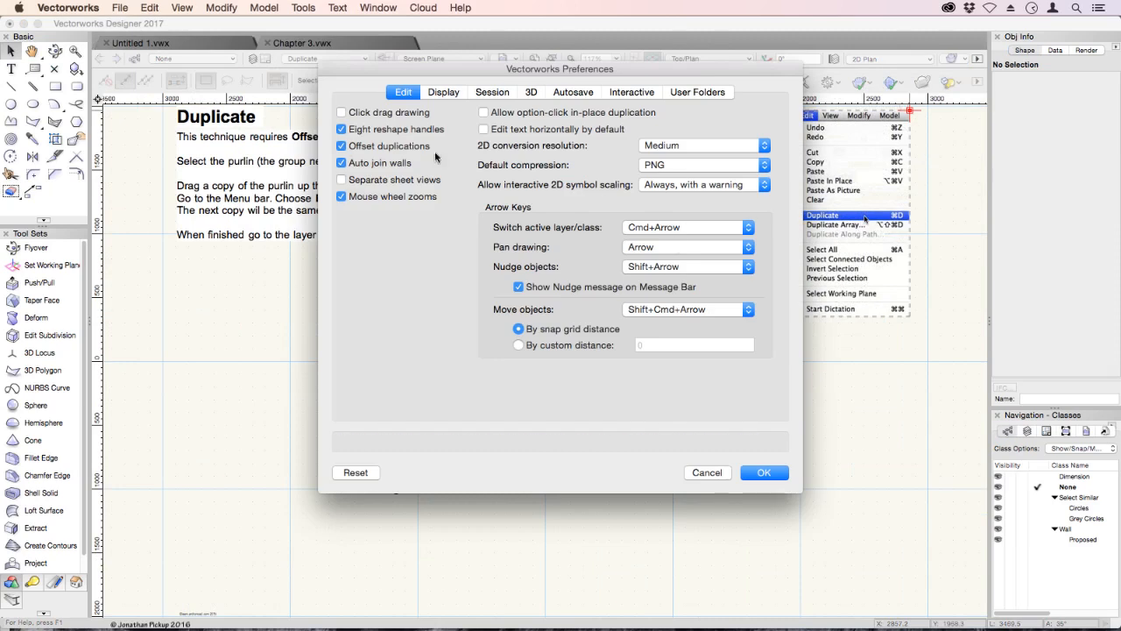
left_click(761, 473)
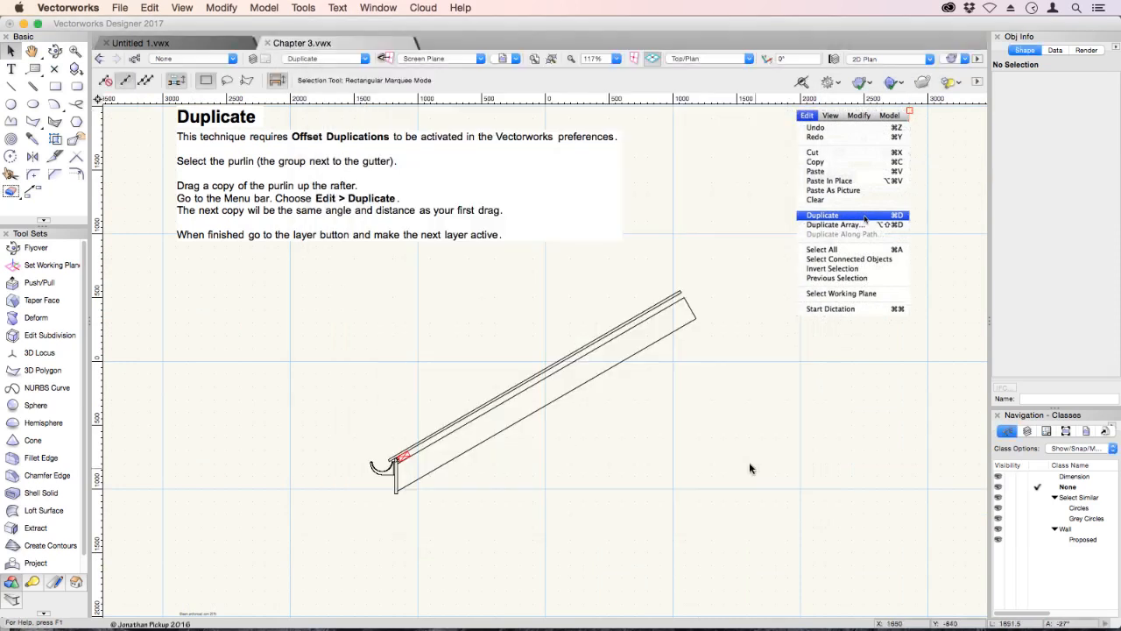
Step: Place a copy of the purlin next to the gutter up the rafter at a length of 600 and an angle of 30°
scroll(516, 445, "up", 2)
scroll(513, 442, "up", 5)
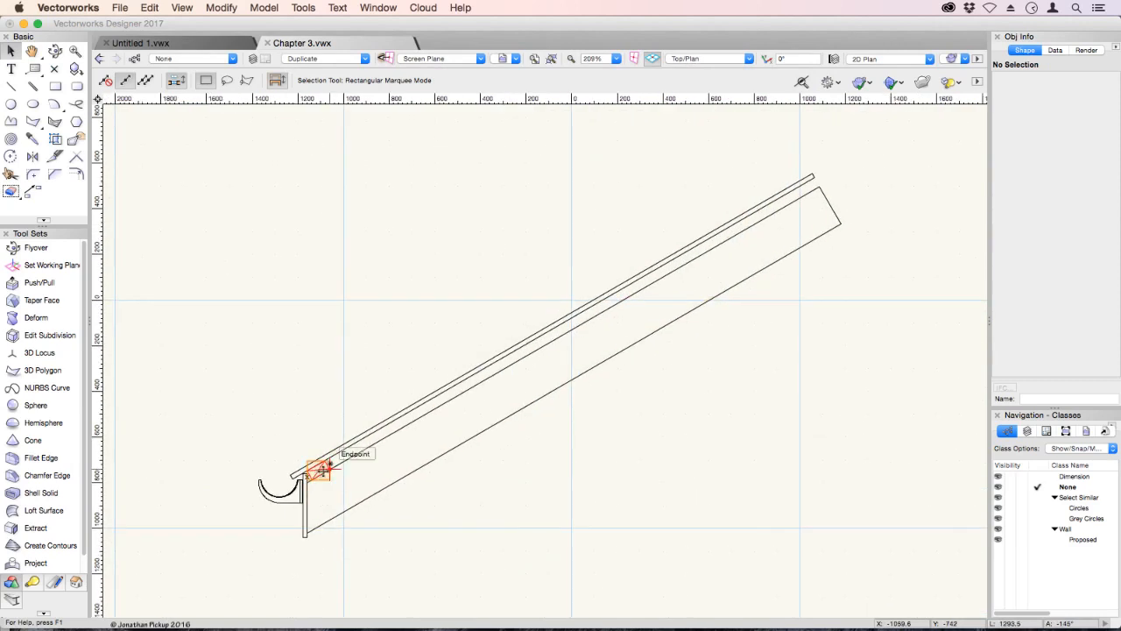
left_click_drag(325, 471, 456, 401)
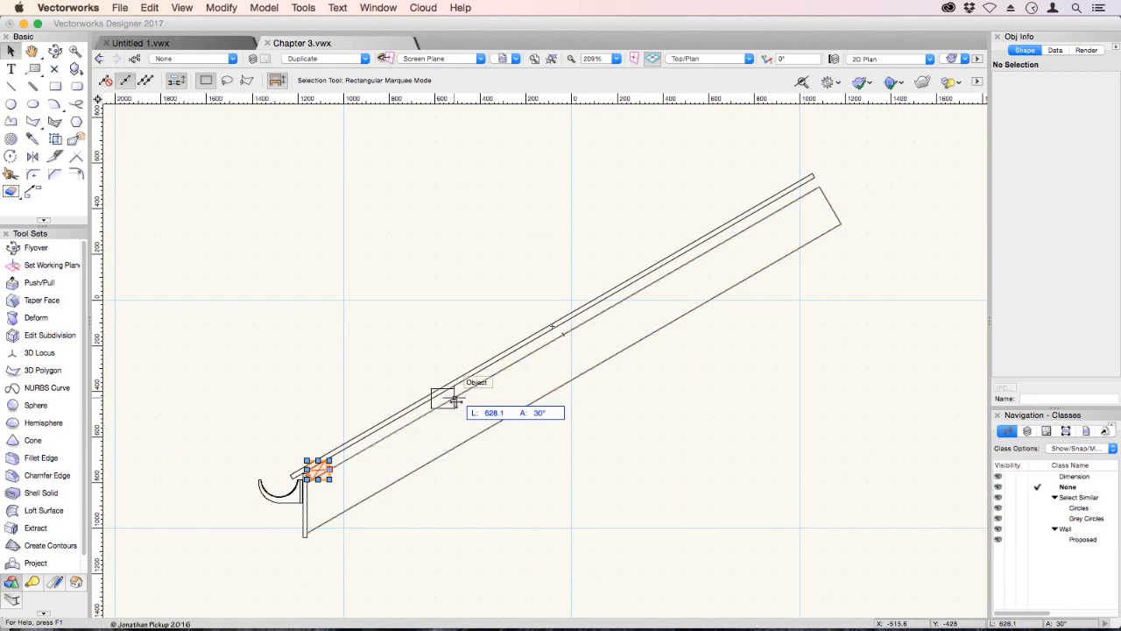
type("600")
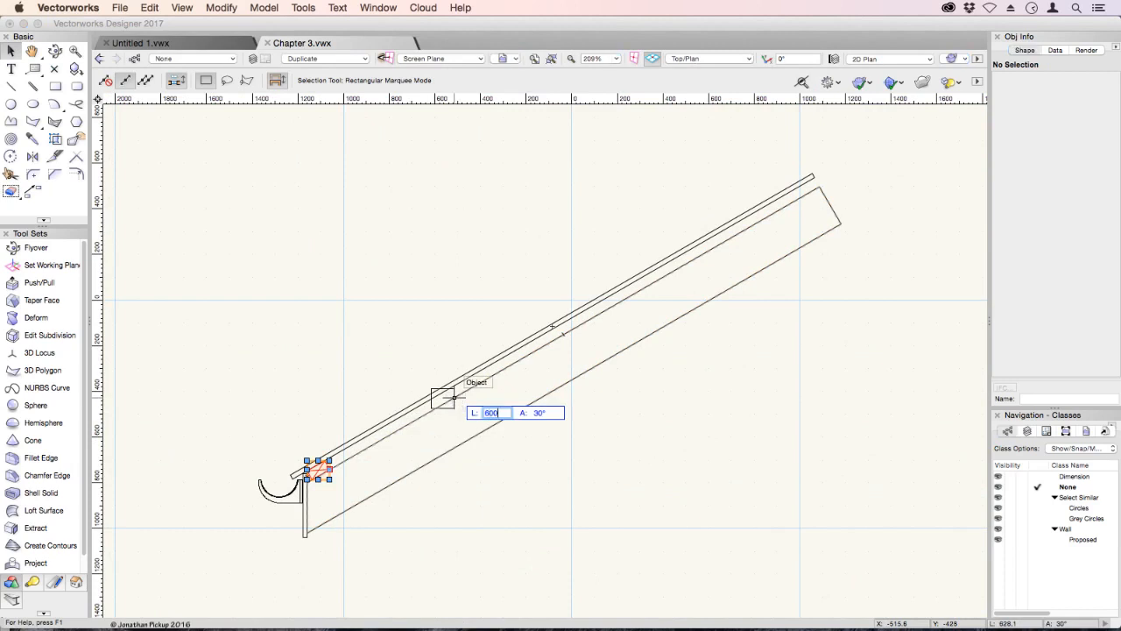
key("Return")
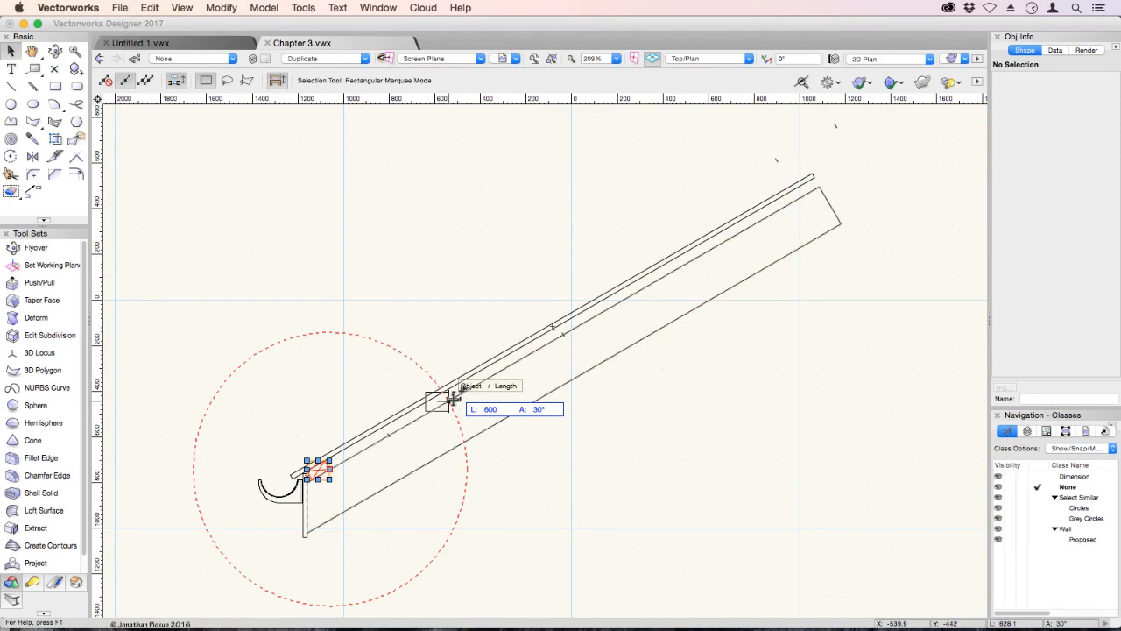
left_click_drag(451, 400, 455, 402)
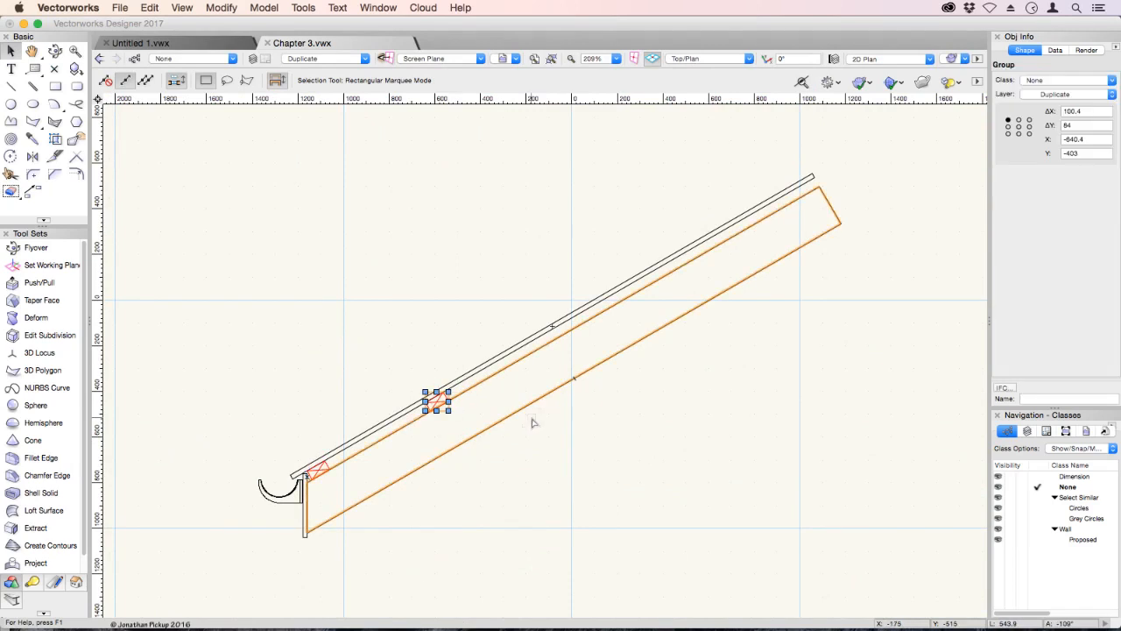
Step: Duplicate the copied purlin twice more up the rafter at the same spacing and angle
left_click(148, 8)
left_click(162, 148)
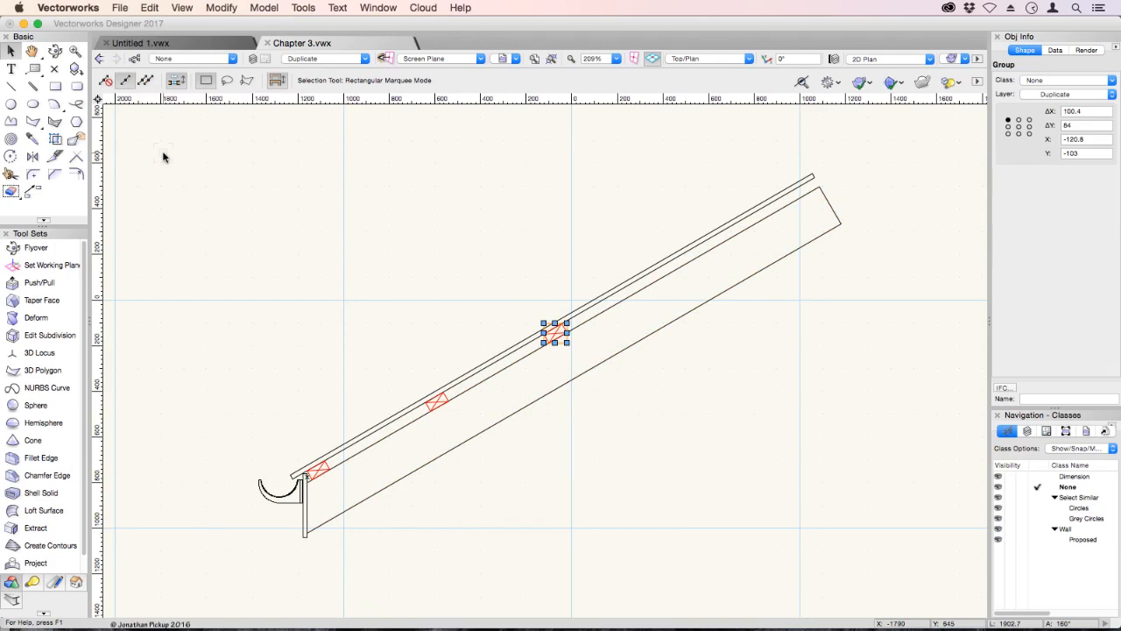
left_click(149, 8)
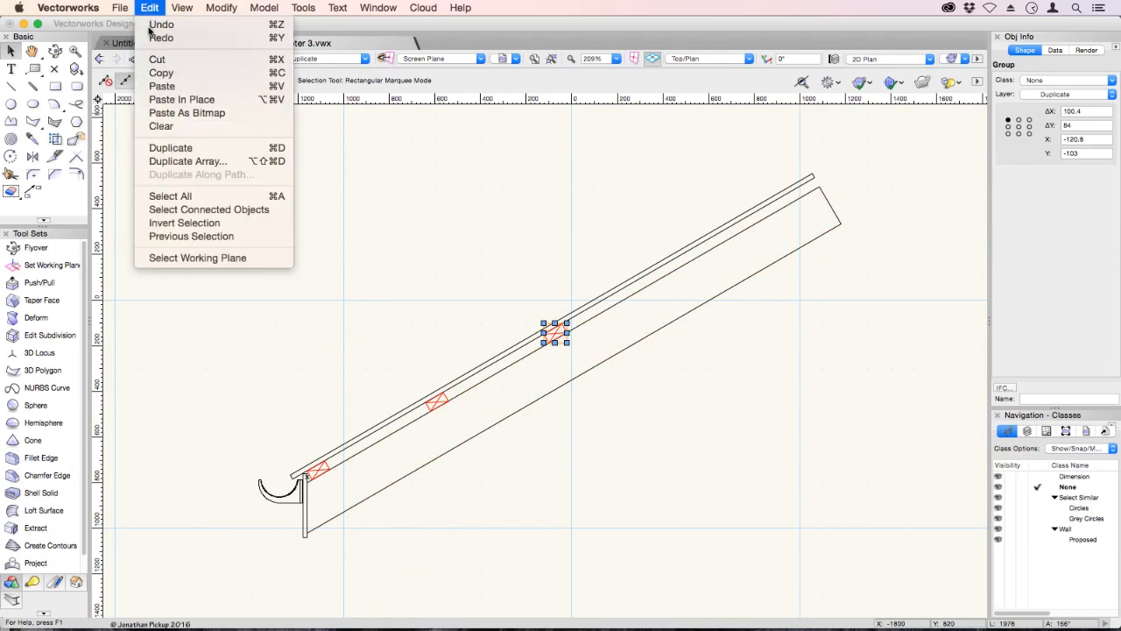
left_click(248, 151)
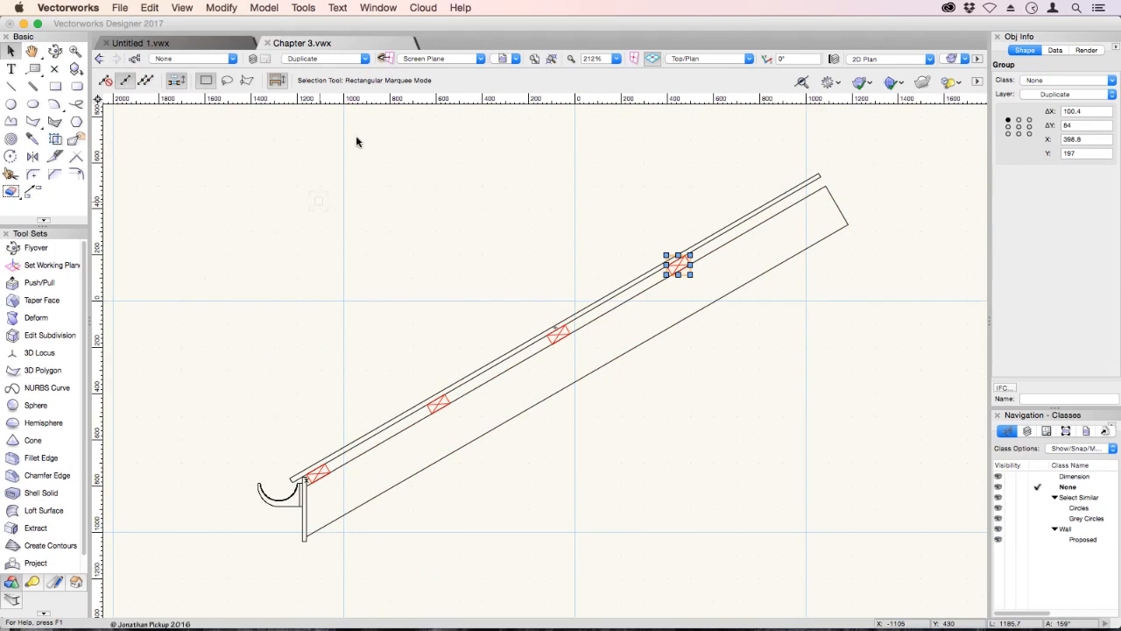
Step: Fit the whole page in view and make the Duplicate Array layer active
left_click(533, 59)
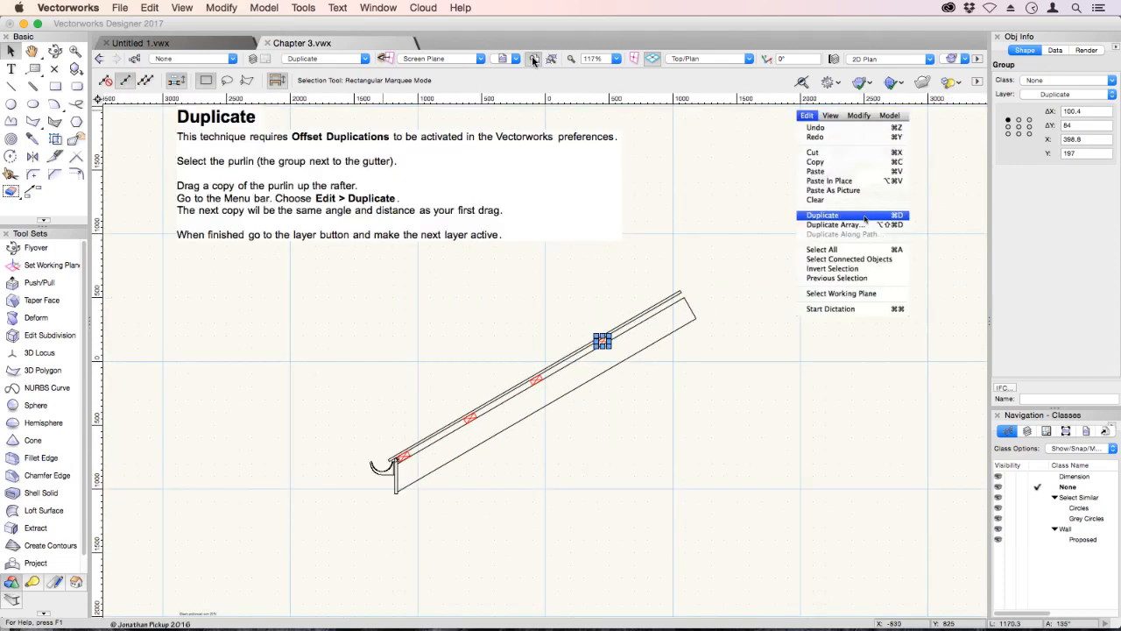
left_click(338, 61)
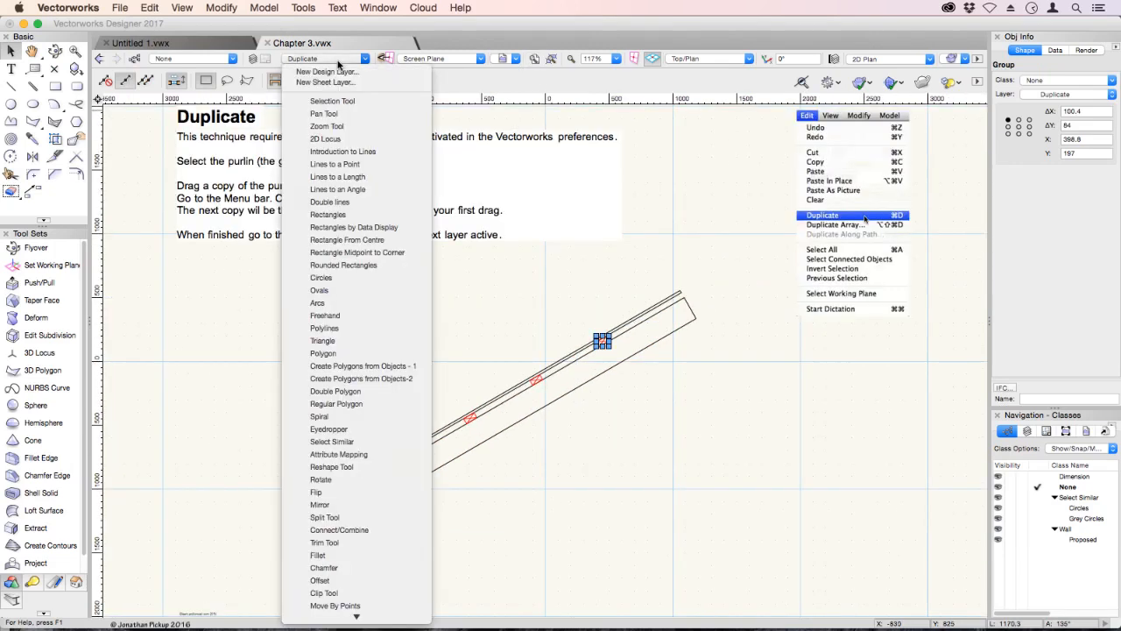
scroll(351, 501, "down", 5)
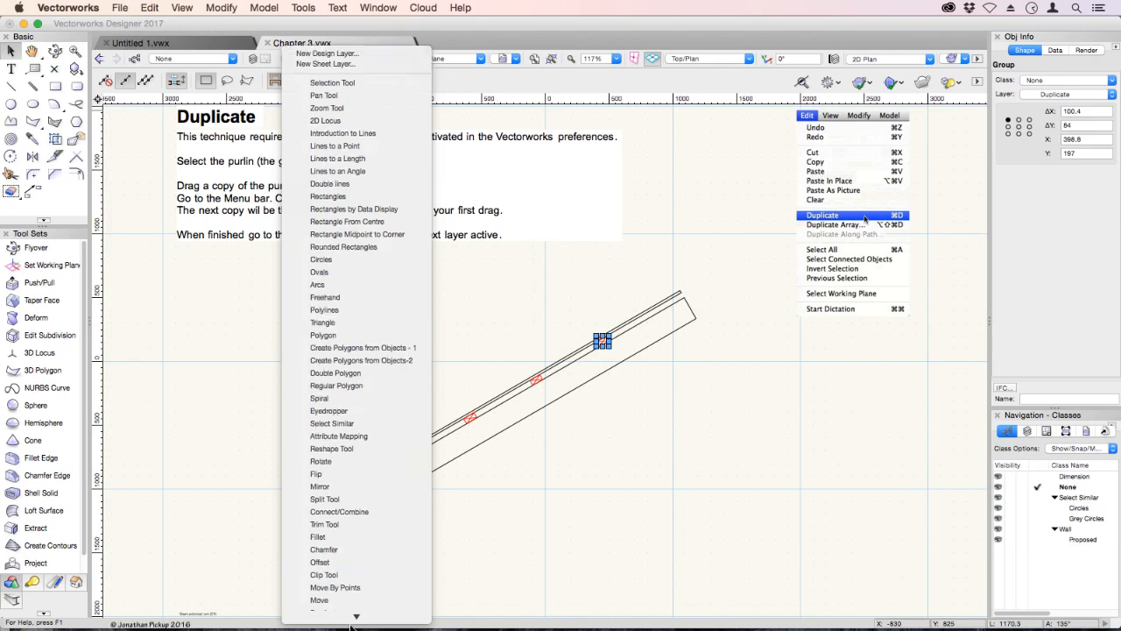
left_click(335, 508)
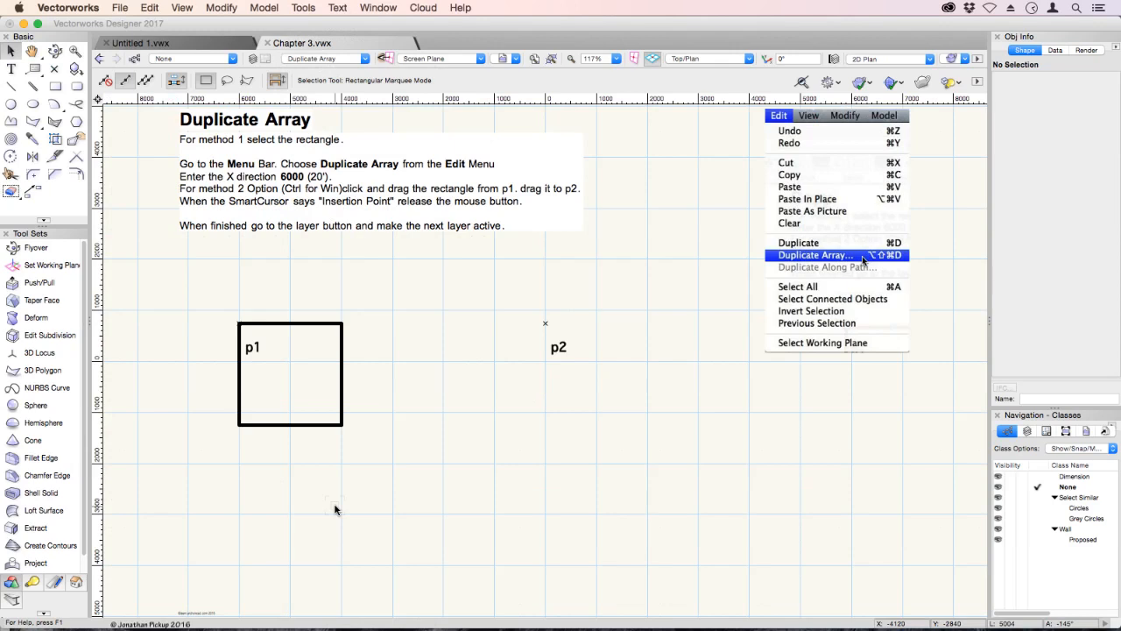
Step: Select the square at p1 and open the Duplicate Array settings for it
left_click(341, 323)
left_click(149, 8)
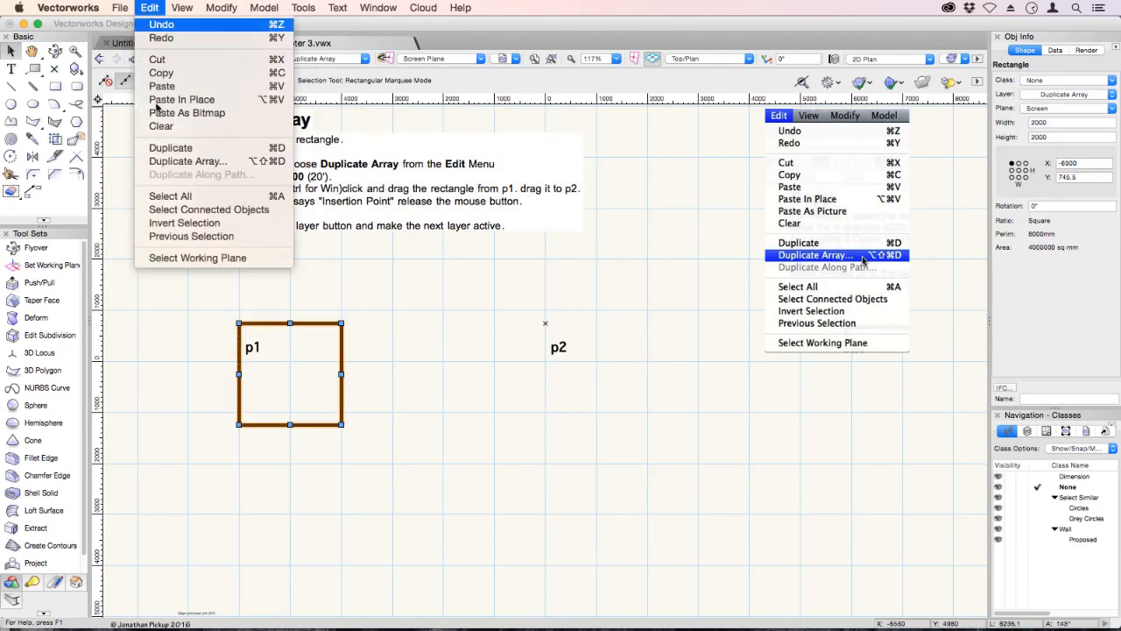
left_click(168, 161)
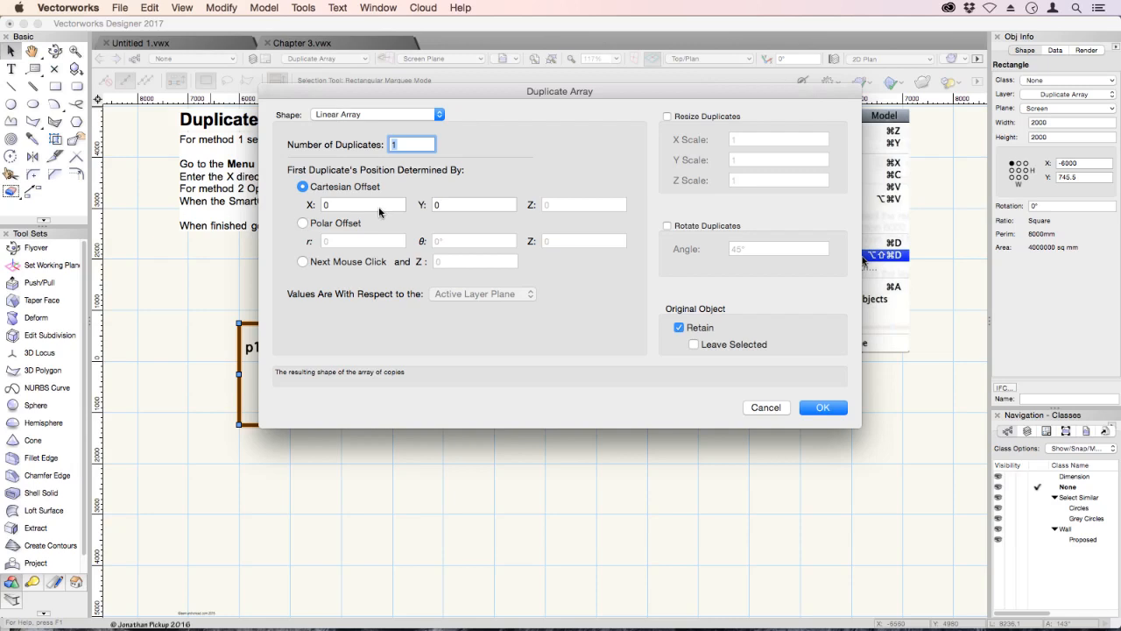
Step: Review the Circular Array and Rectangular Array options, and set the array shape back to Linear Array
left_click(401, 117)
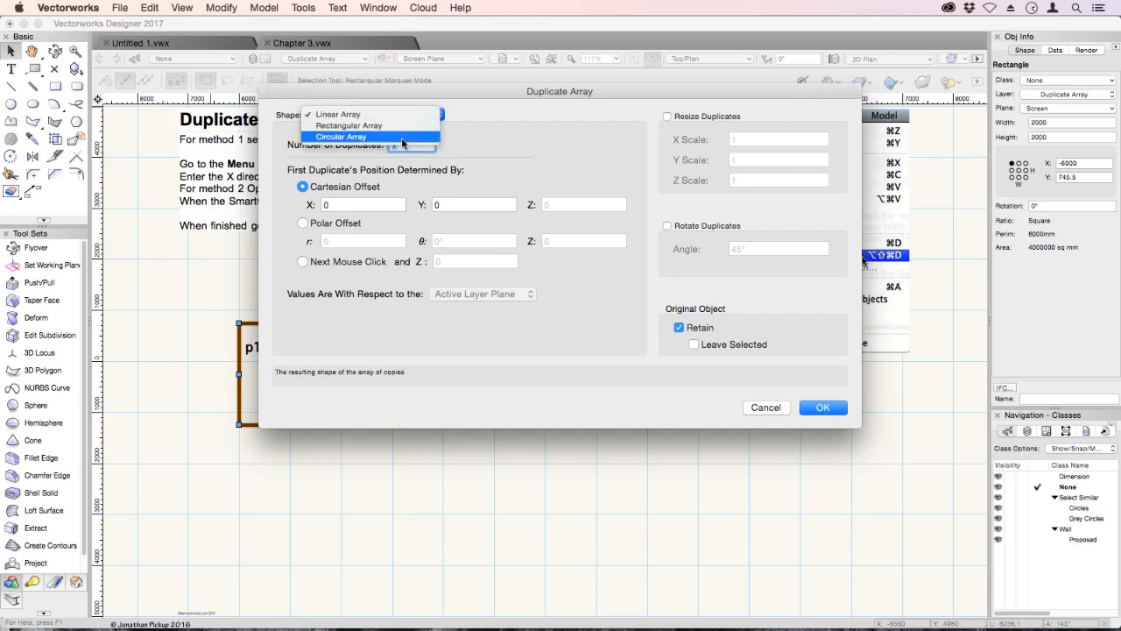
left_click(401, 137)
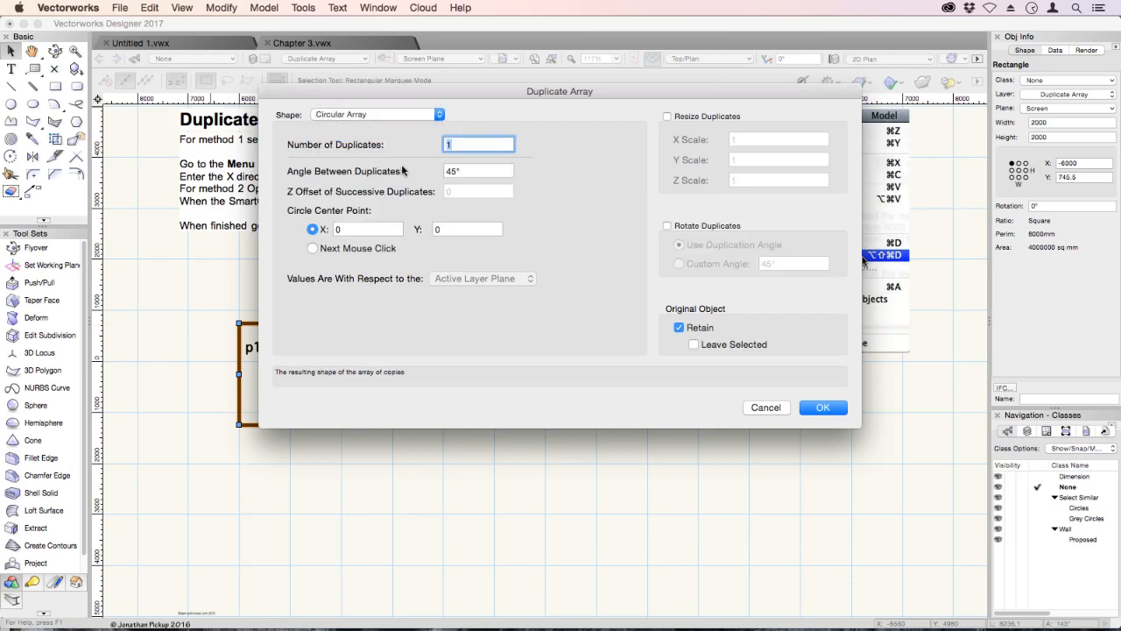
left_click(359, 114)
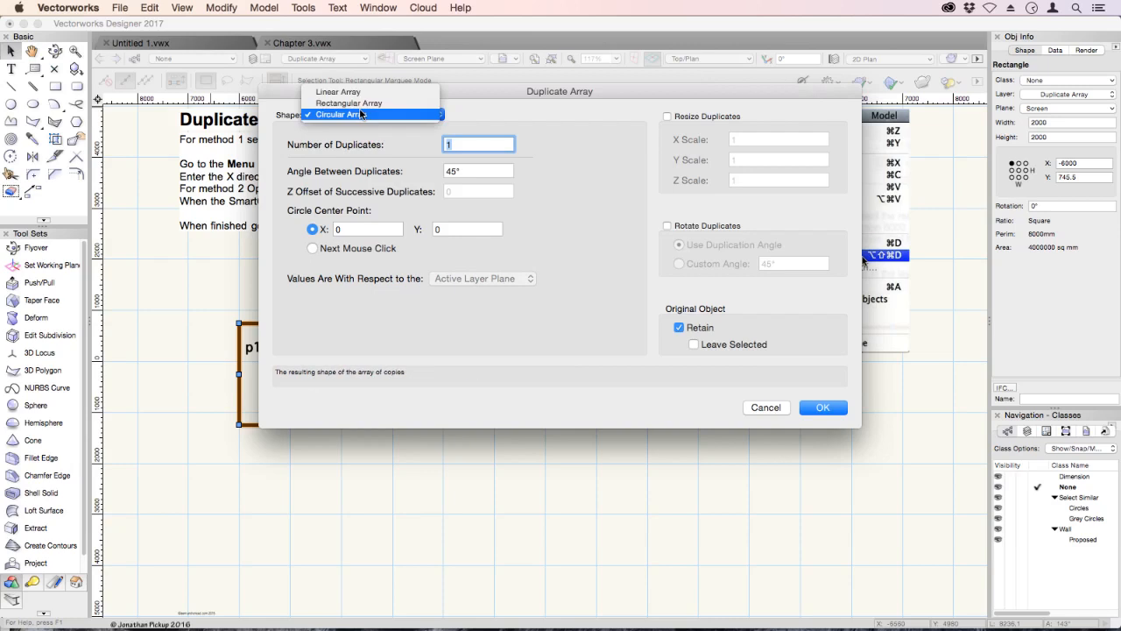
left_click(363, 104)
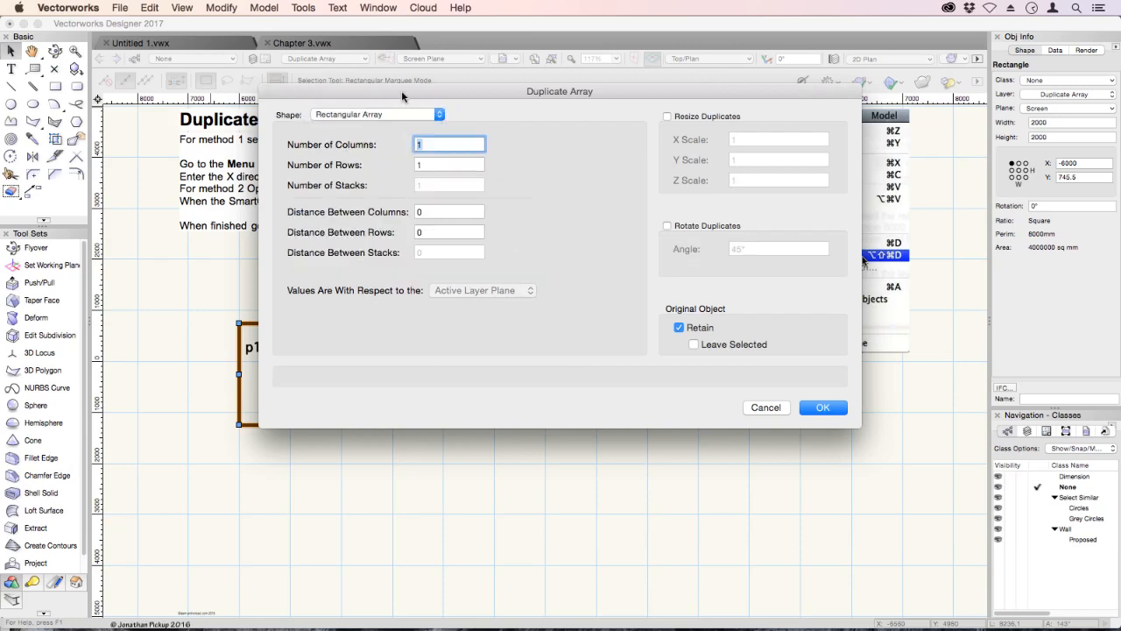
left_click(377, 145)
left_click(350, 132)
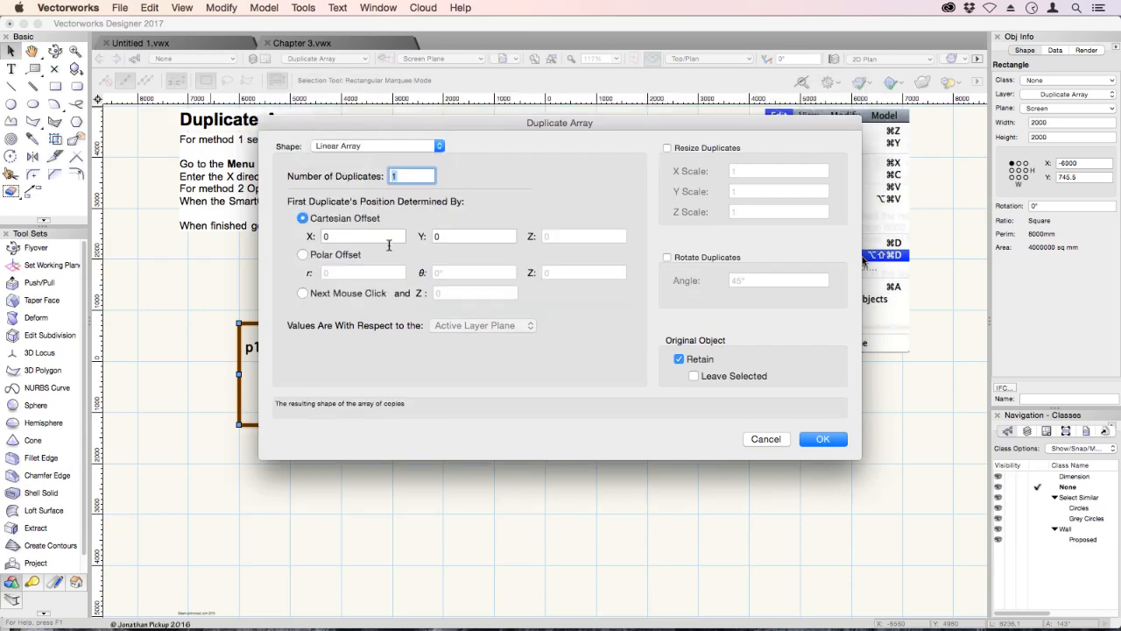
Step: Create one linear array duplicate of the p1 square with a Cartesian offset of 6000 in X
key("Tab")
type("6000")
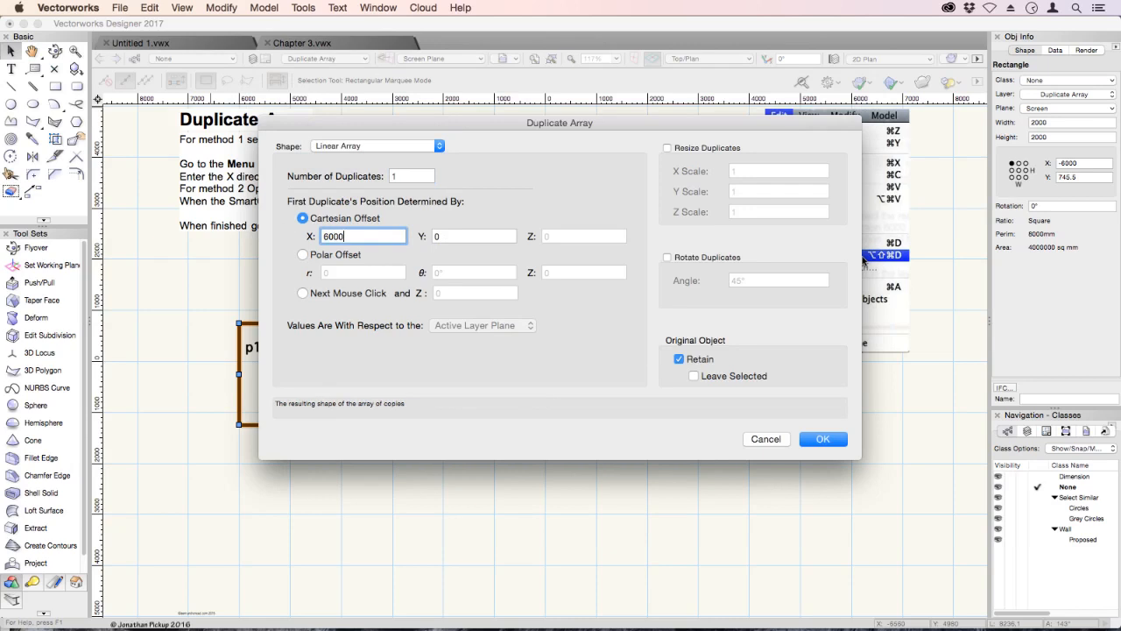
key("Return")
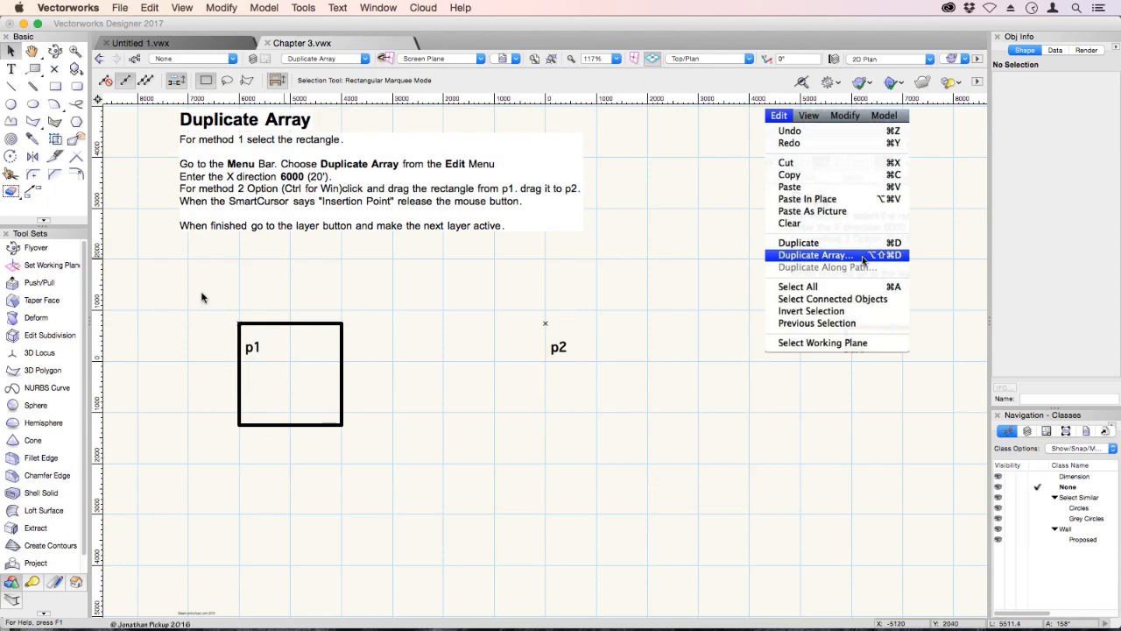
Step: Copy the p1 square directly onto p2 by its corner, and make the Stretch layer active
left_click_drag(252, 325, 543, 331, "alt")
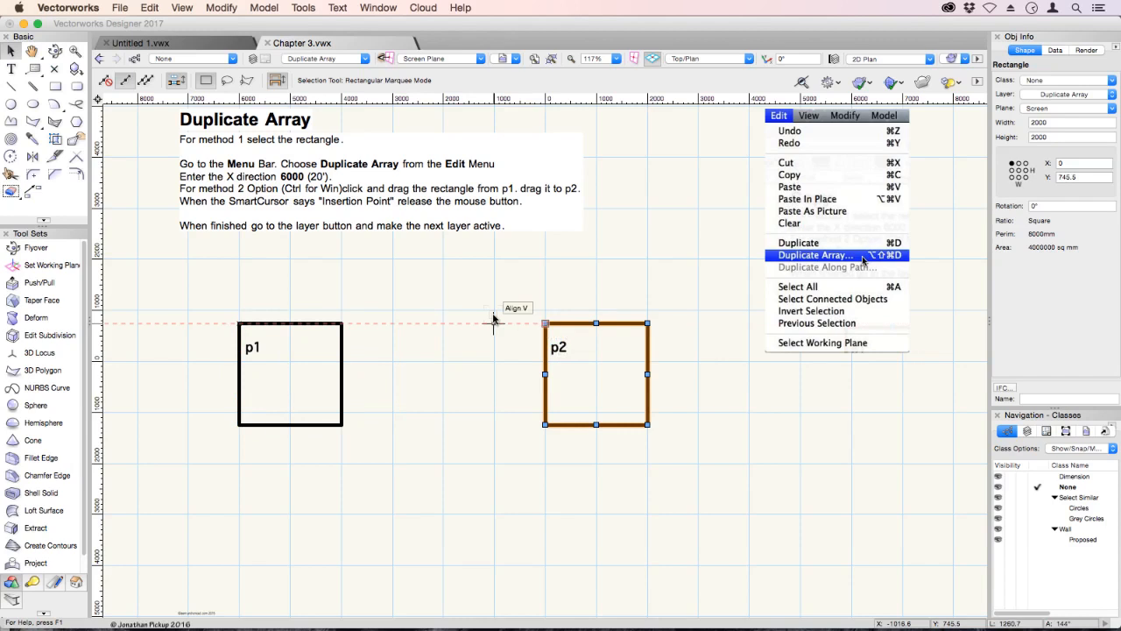
left_click(335, 60)
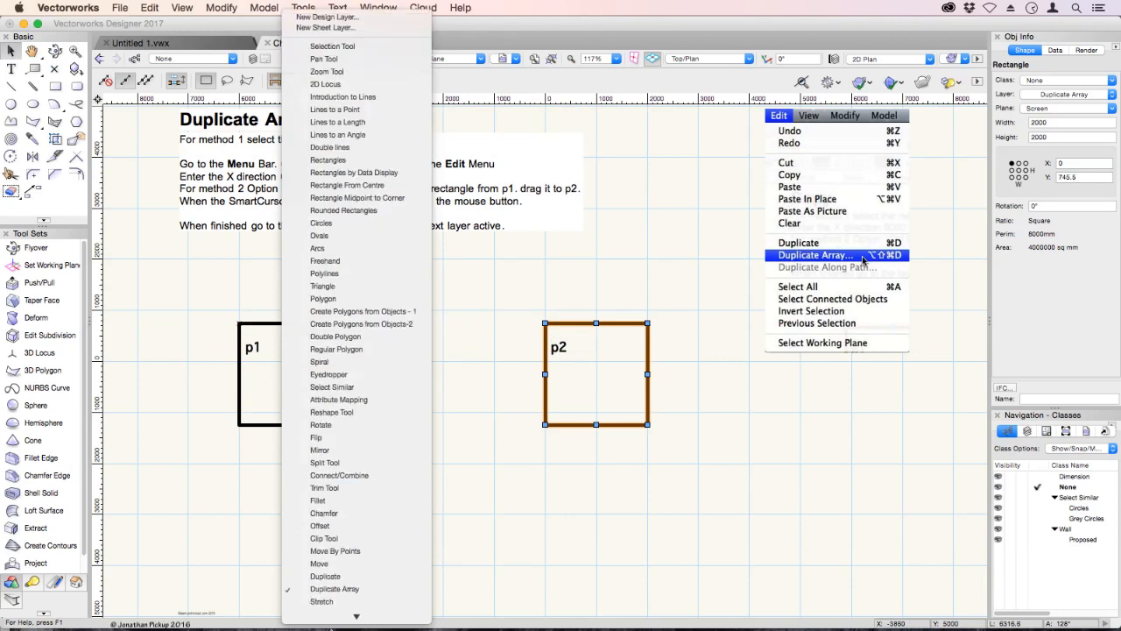
left_click(324, 523)
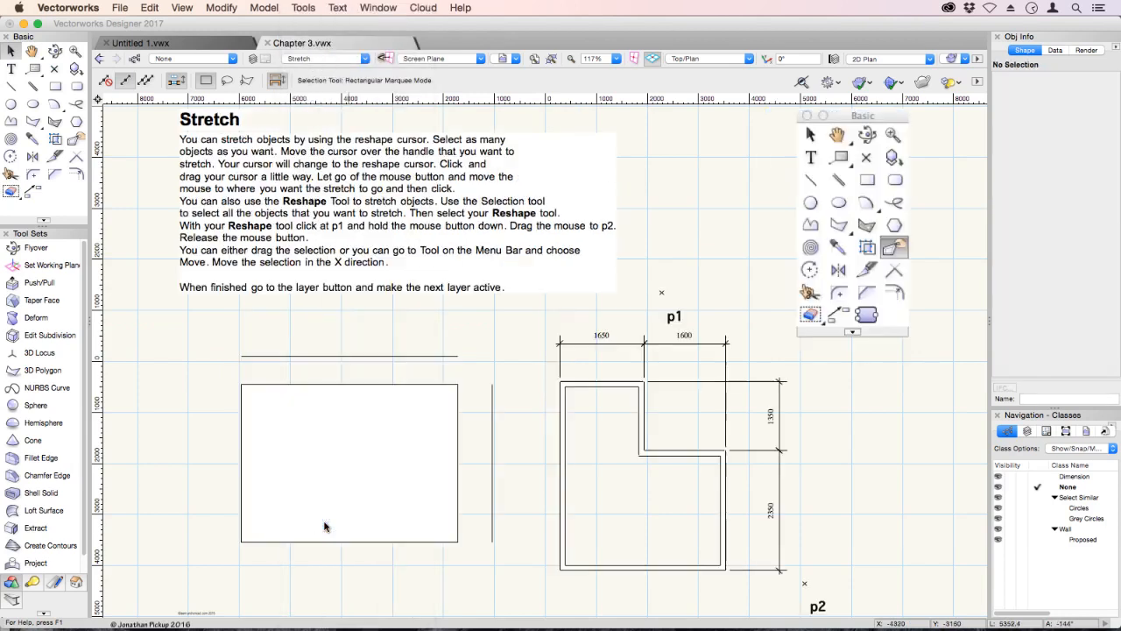
Step: Select the rectangle together with its two adjacent lines and enable interactive scaling for multiple objects
mouse_move(212, 326)
left_mouse_down()
mouse_move(426, 513)
mouse_move(504, 561)
left_mouse_up()
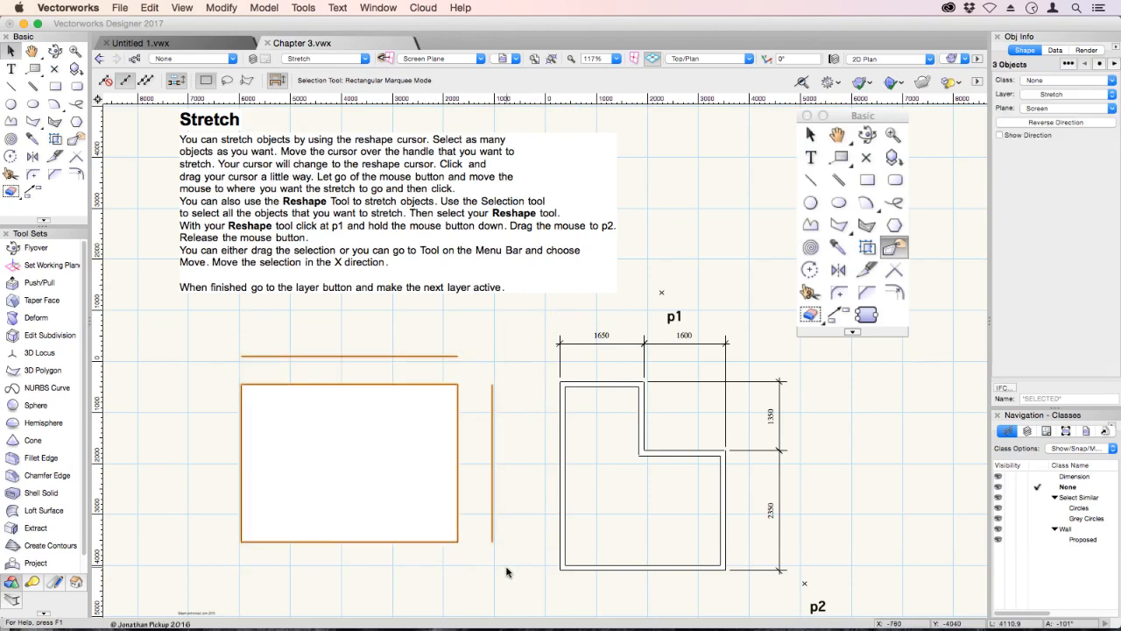
left_click(146, 81)
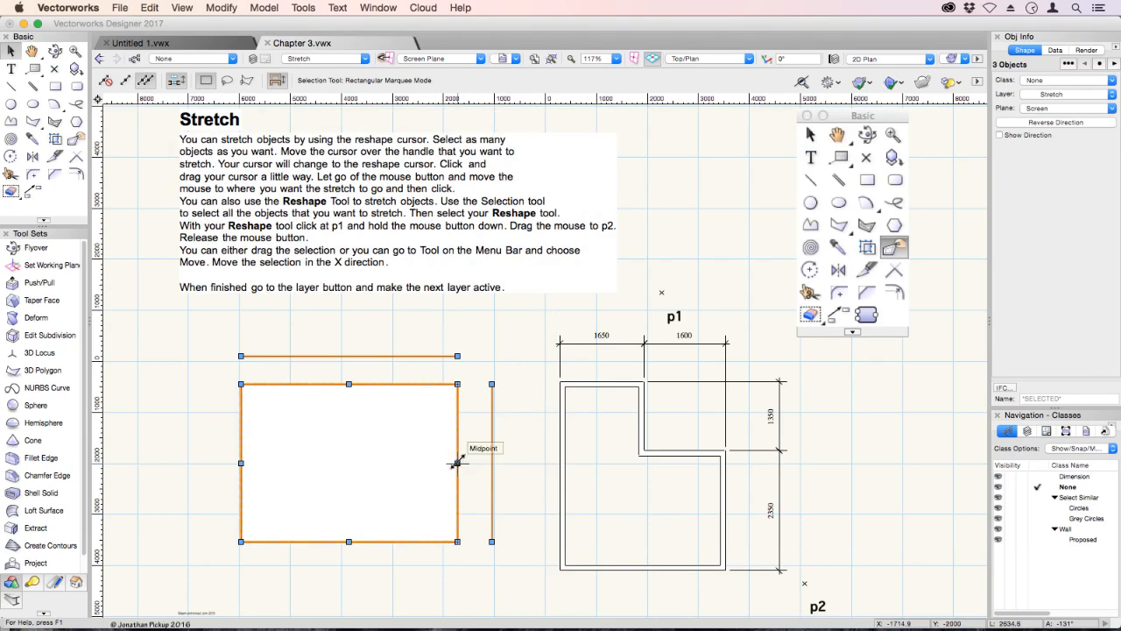
Step: Try scaling the selected rectangle and lines horizontally from their midpoint handles, and undo both resizes
left_click_drag(457, 463, 292, 461)
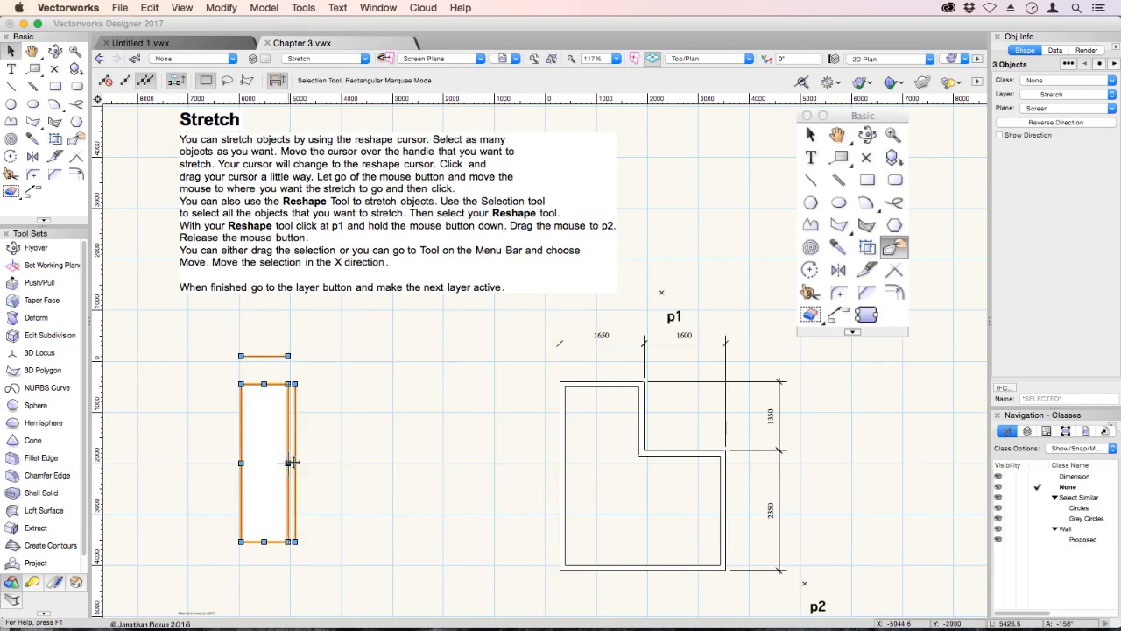
left_click_drag(291, 462, 443, 465)
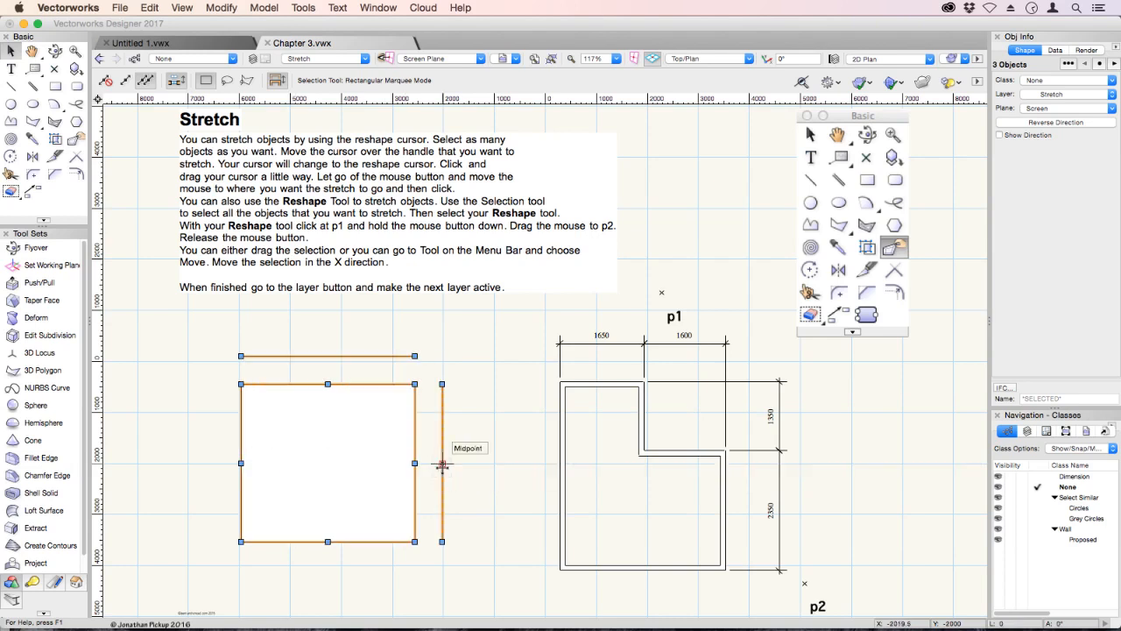
key("super+z")
key("super+y")
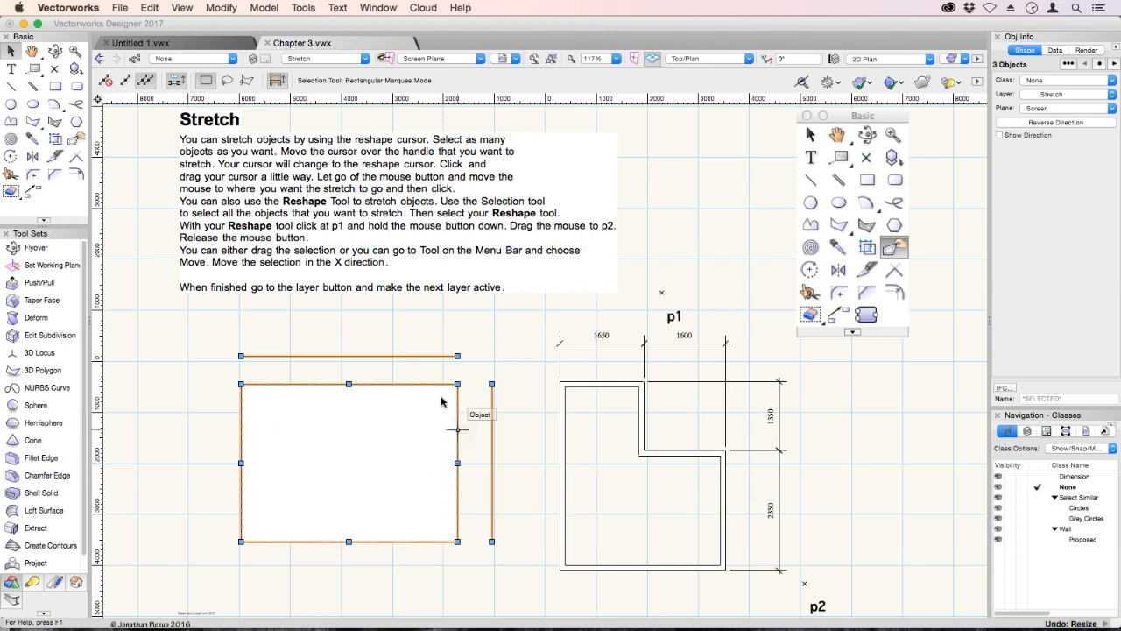
Step: Use the Reshape tool in Move Polygon Handles mode to move the right-hand vertices of the rectangle and both lines inward
left_click(76, 139)
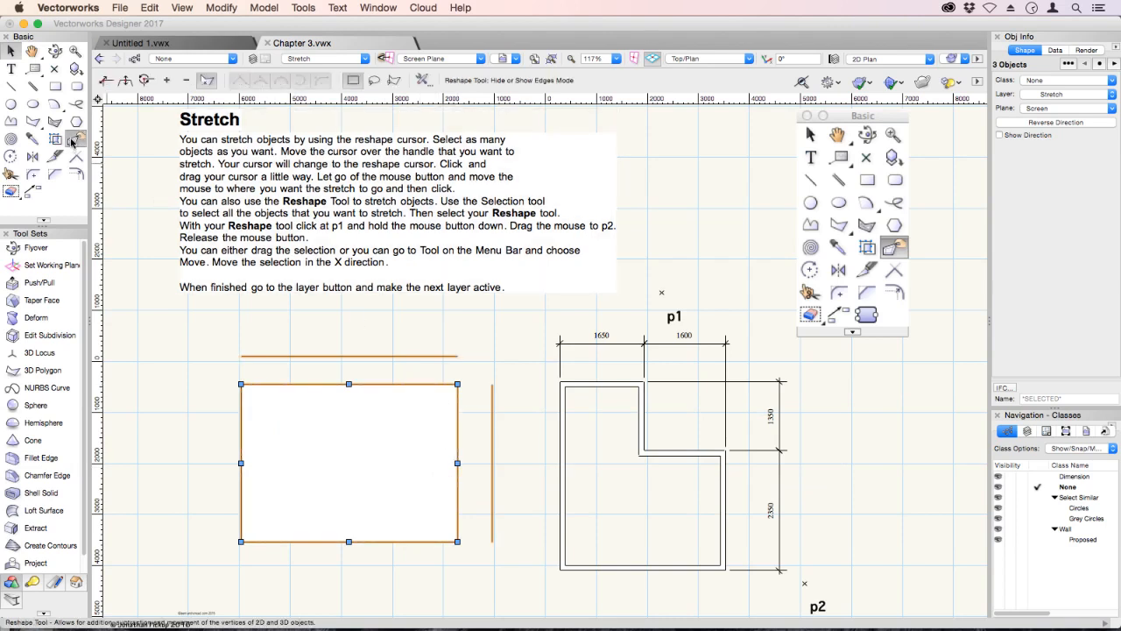
left_click(104, 80)
left_click_drag(422, 327, 517, 569)
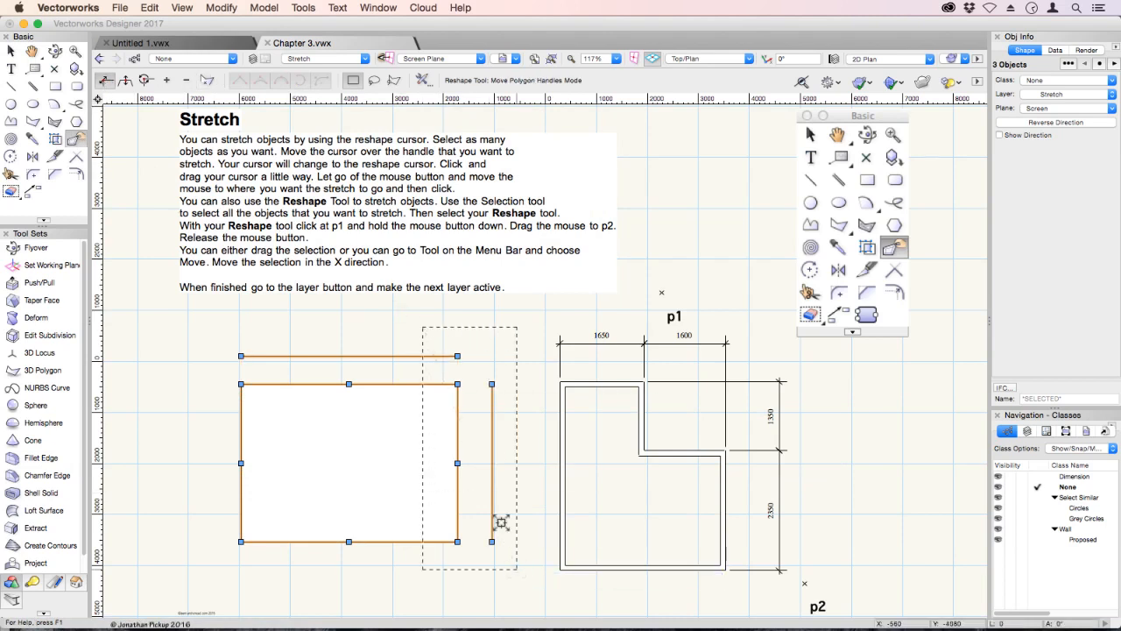
mouse_move(433, 474)
left_mouse_down()
mouse_move(328, 474)
mouse_move(501, 478)
mouse_move(421, 480)
left_mouse_up()
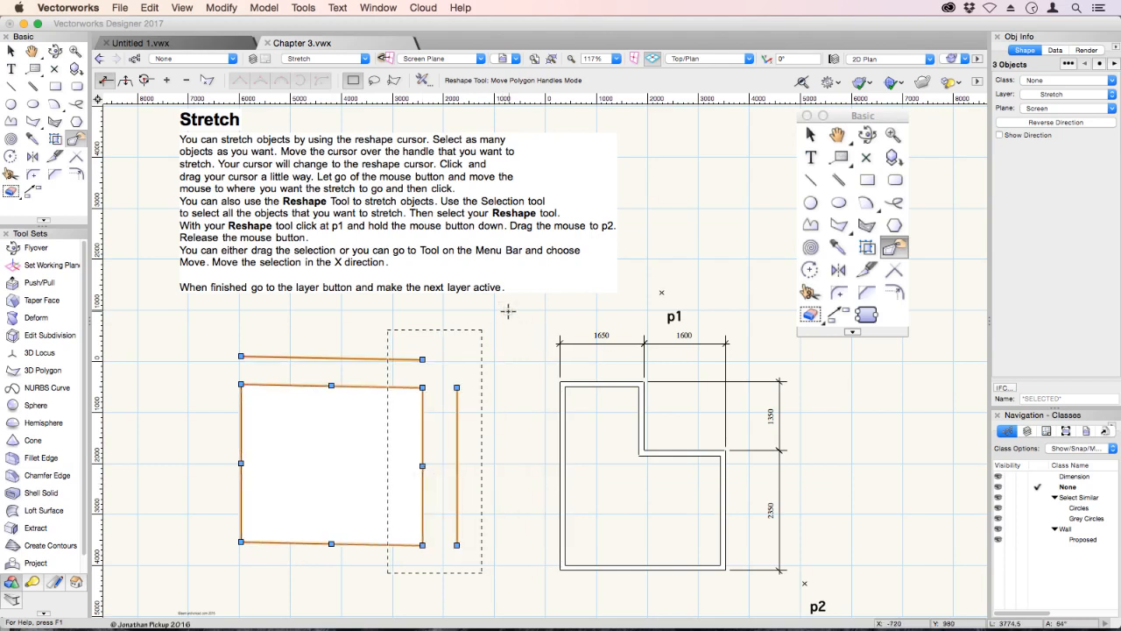
Step: Select everything and stretch the dimensioned L-shaped plan's vertices between p1 and p2 outward until the 1600 dimension becomes about 3970
key("super+a")
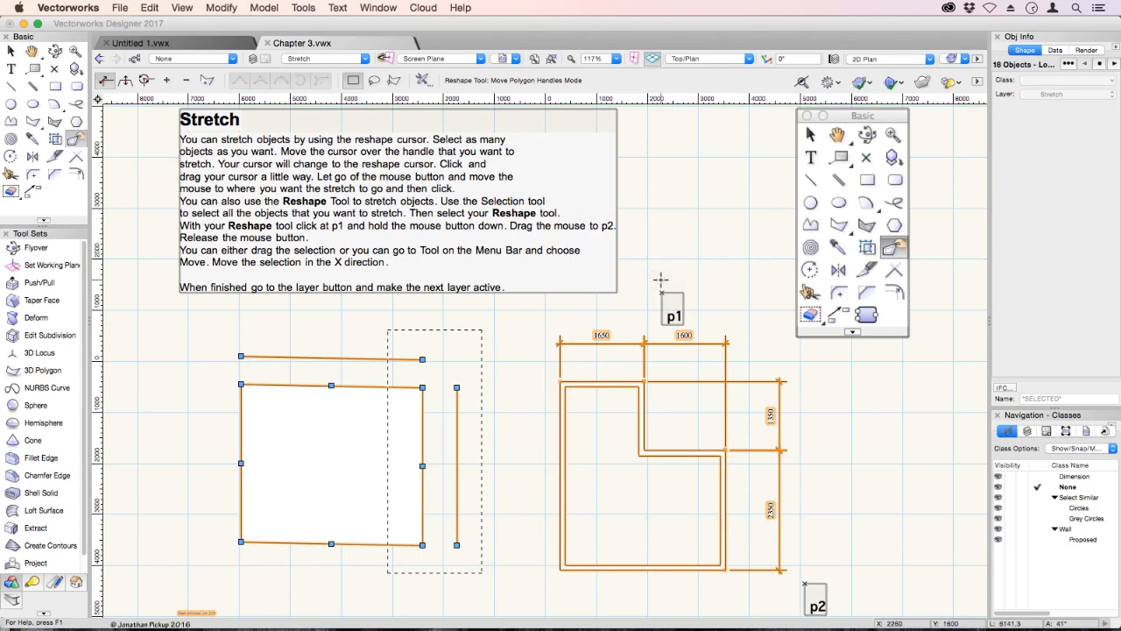
left_click_drag(661, 282, 809, 584)
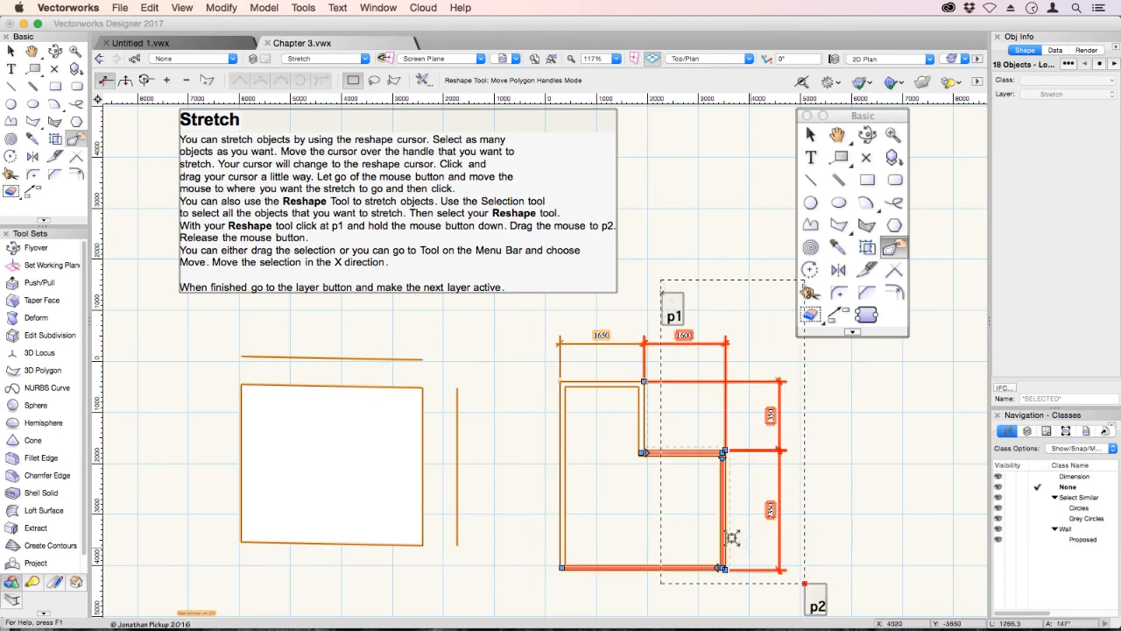
left_click_drag(725, 537, 846, 537)
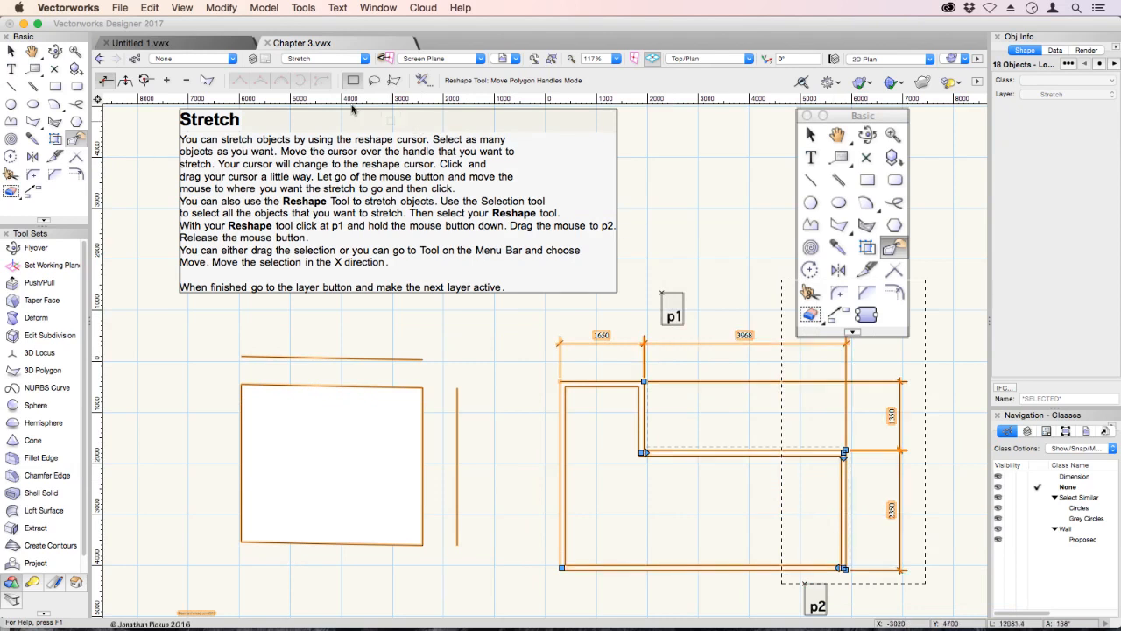
Step: Make the Compose layer active and pick individual segments of the window section's hooked end to inspect them
left_click(324, 59)
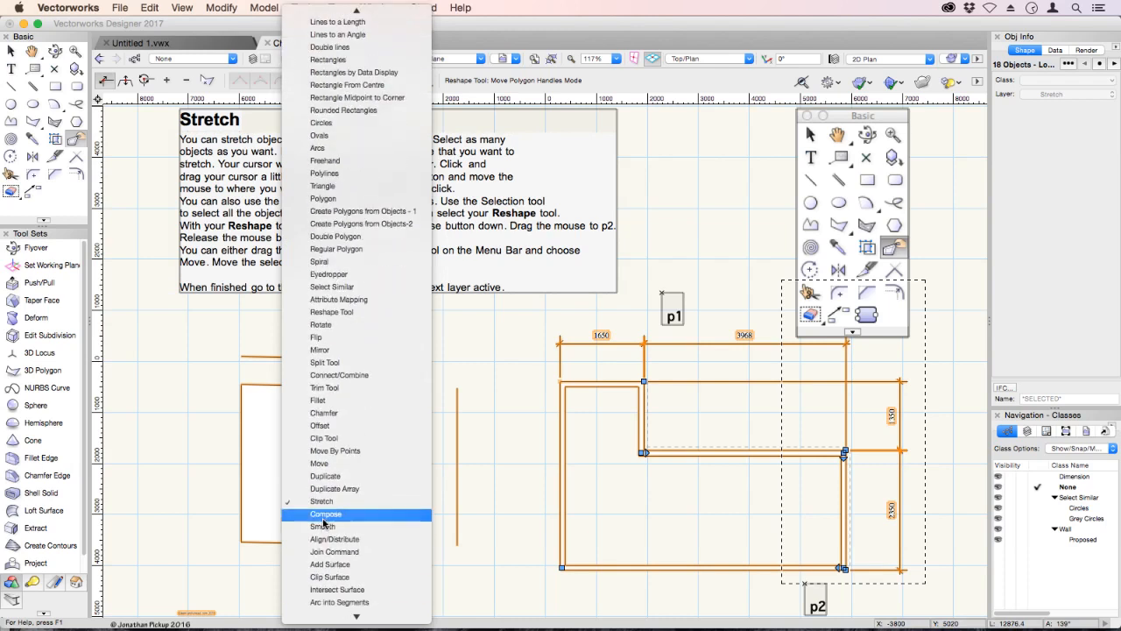
left_click(323, 517)
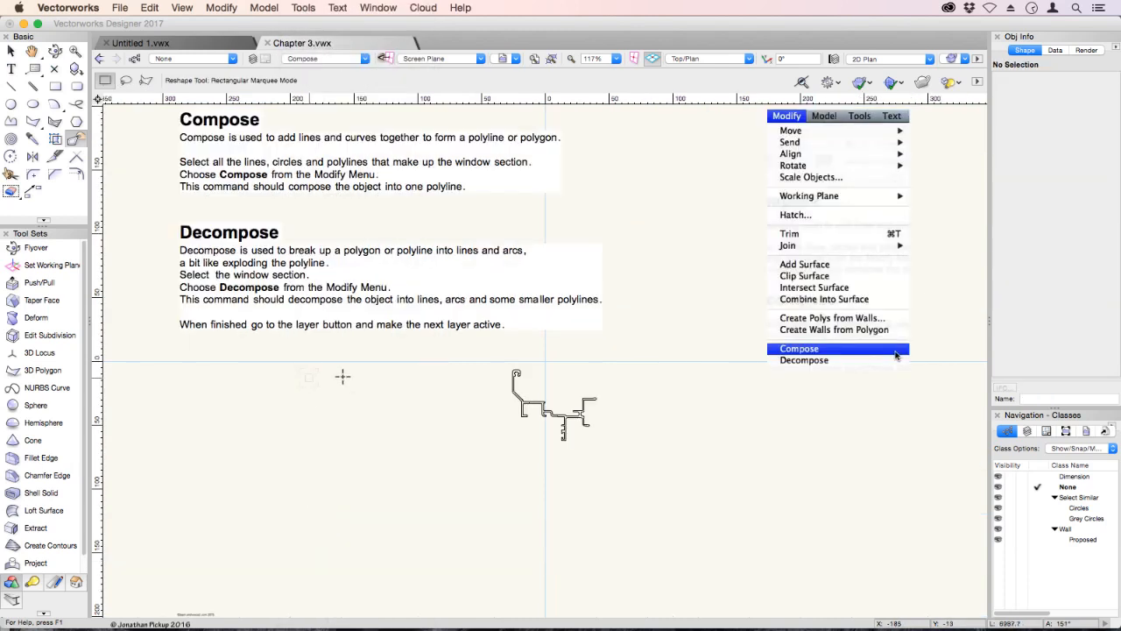
scroll(522, 389, "up", 3)
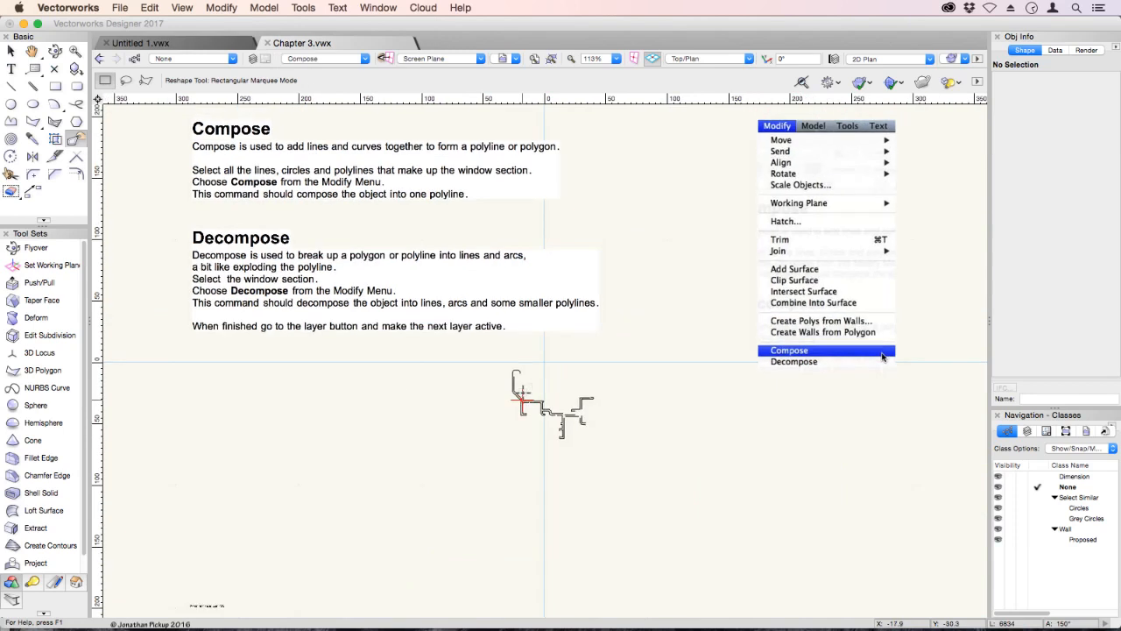
scroll(523, 392, "up", 6)
key("c")
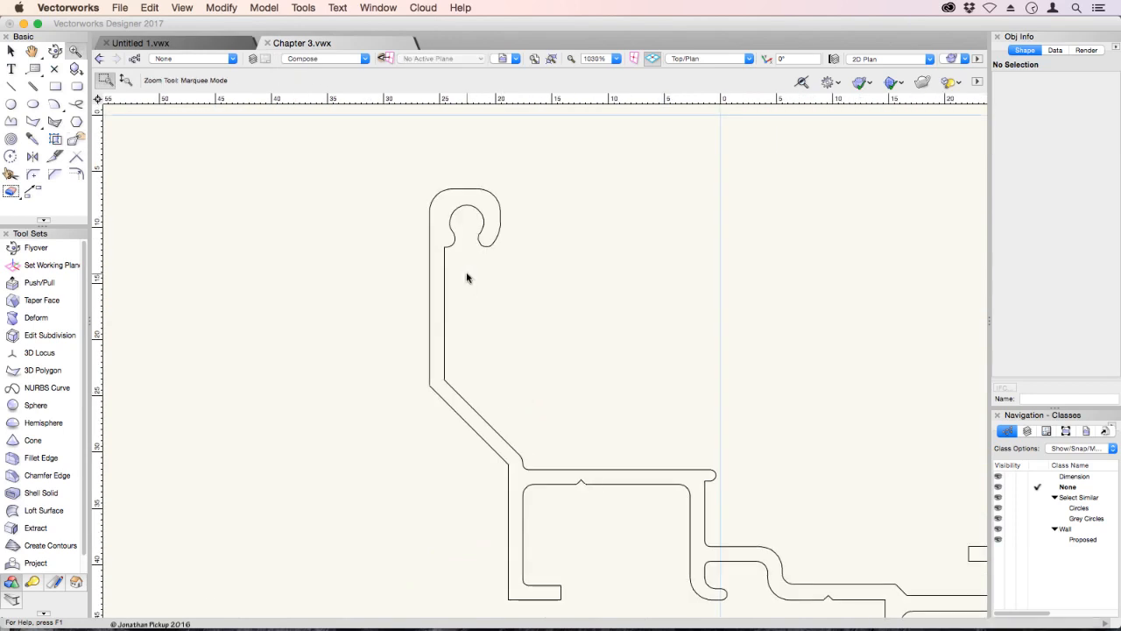
key("x")
left_click(479, 230)
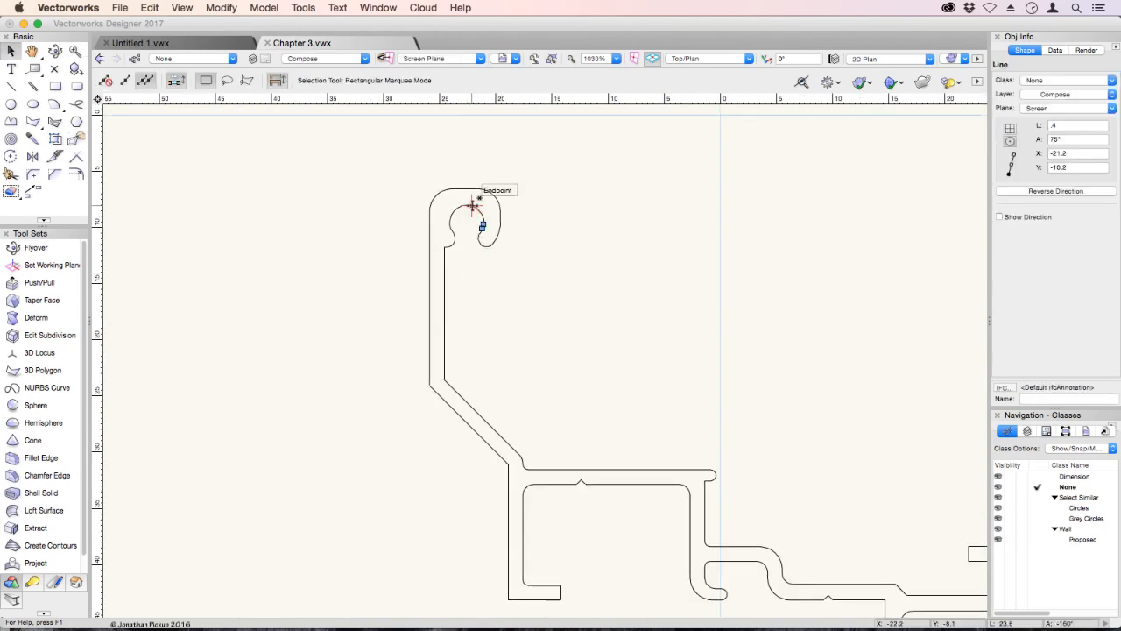
left_click(468, 189)
Step: Select all the pieces of the window section and compose them into one polyline
scroll(510, 260, "down", 1)
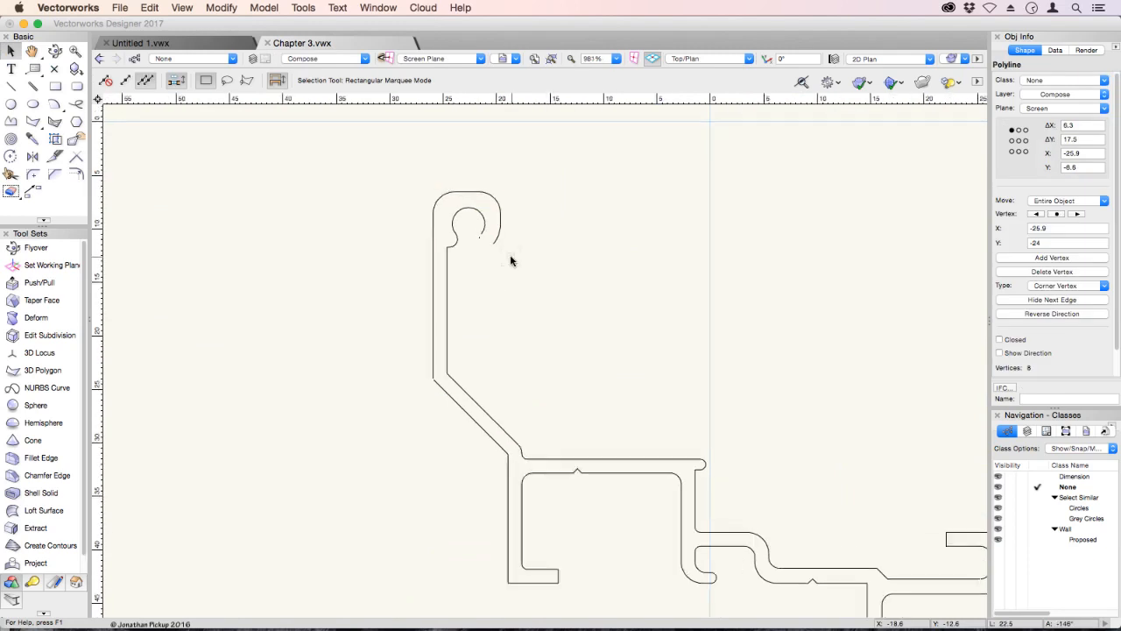
scroll(511, 260, "down", 6)
left_click_drag(481, 241, 685, 441)
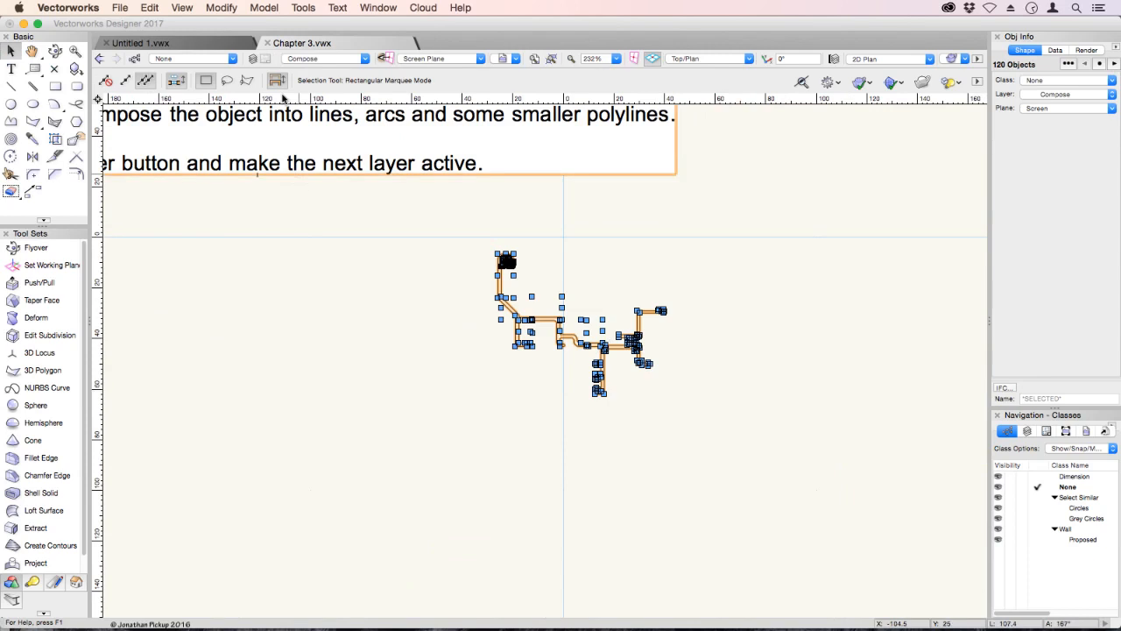
left_click(221, 7)
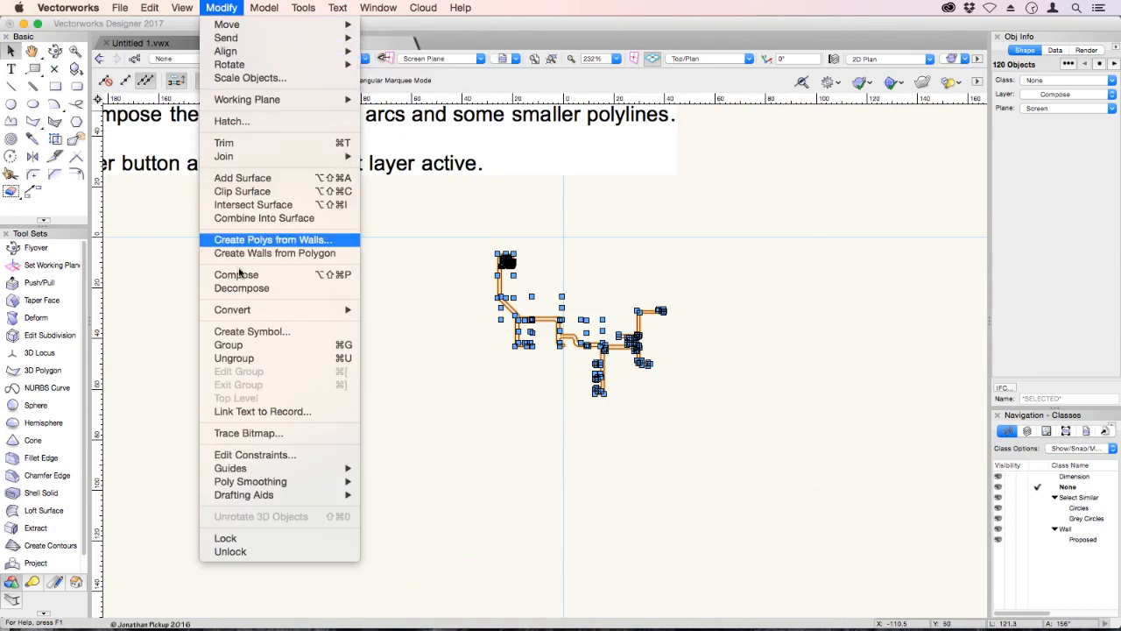
left_click(242, 276)
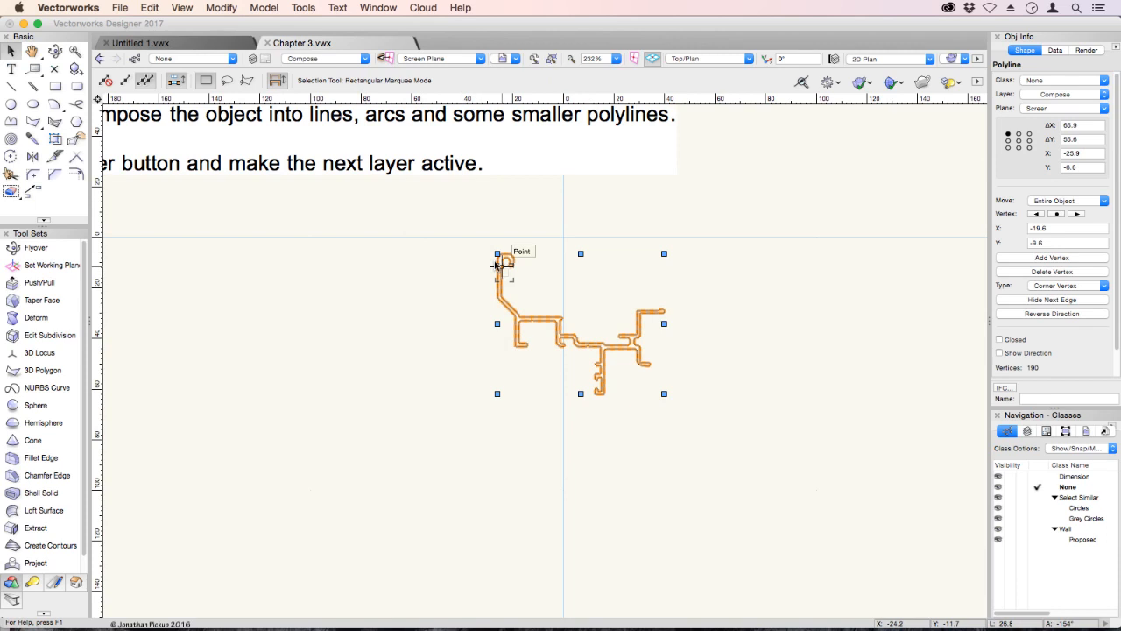
Step: Decompose the window section polyline into separate objects, and make the Smooth layer active
left_click(215, 8)
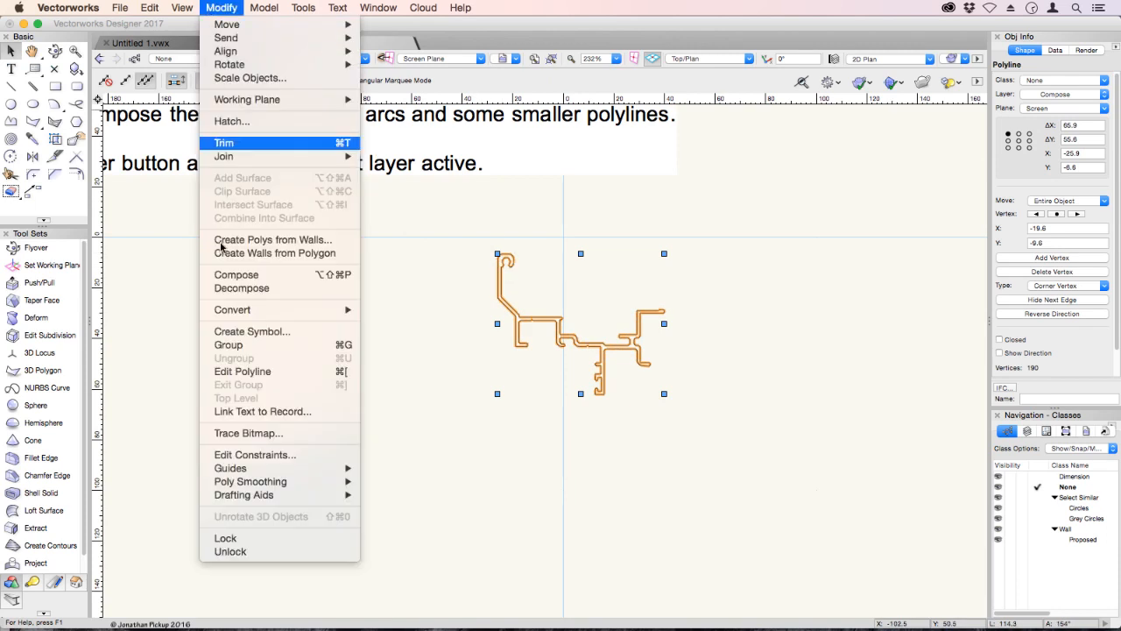
left_click(228, 288)
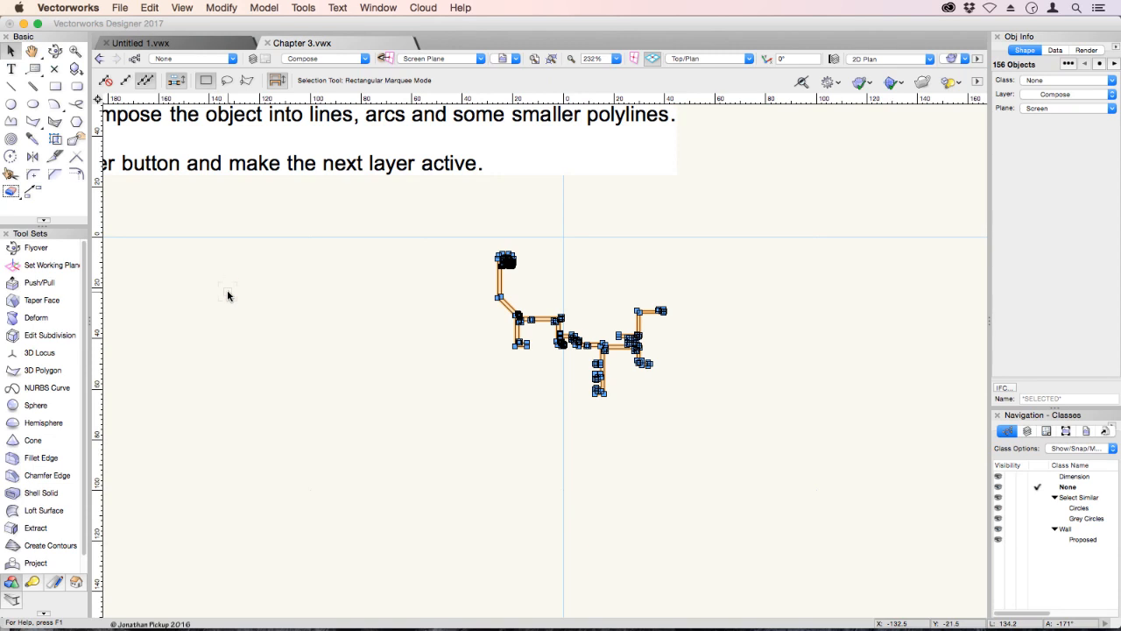
left_click(295, 58)
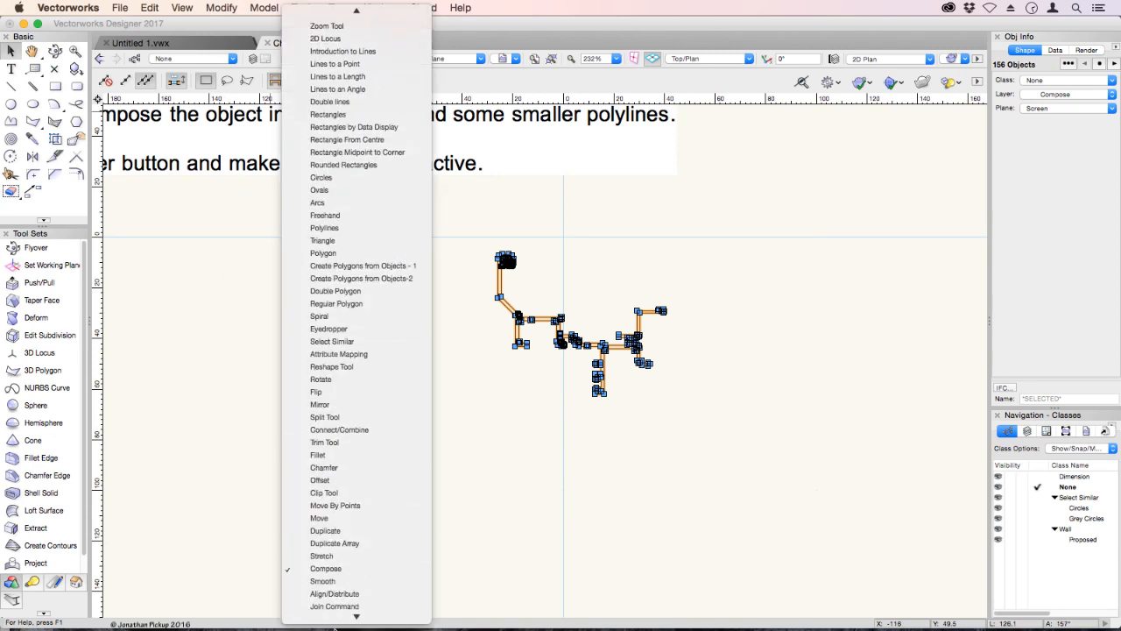
left_click(321, 527)
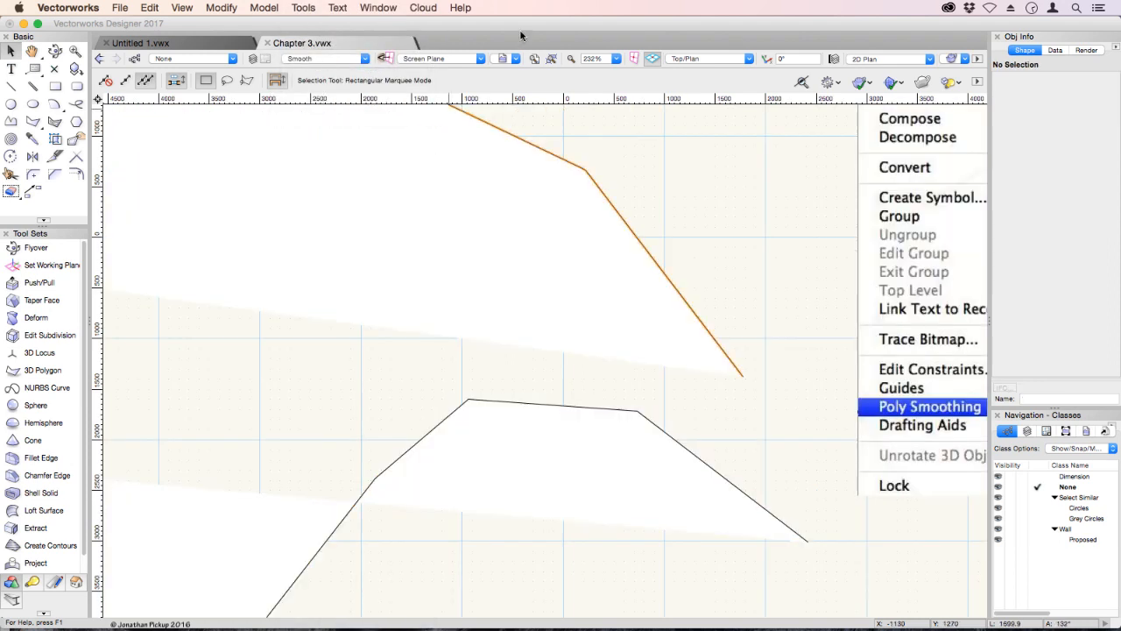
Step: Select the upper polygon and apply Bezier Spline Smoothing to it
left_click(534, 58)
left_click(368, 273)
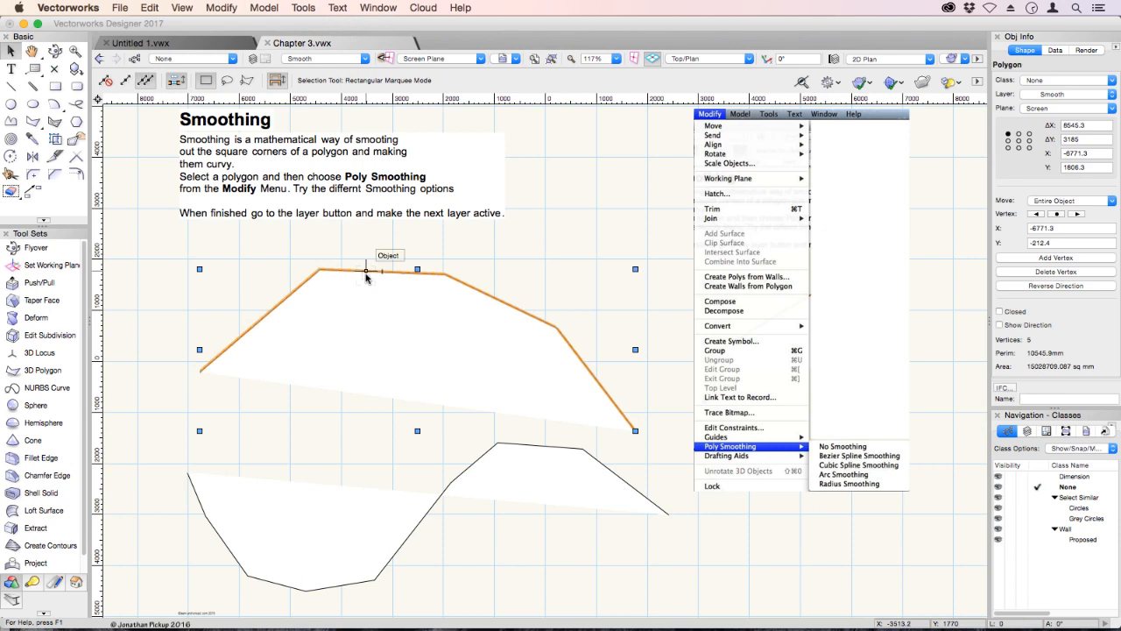
left_click(218, 8)
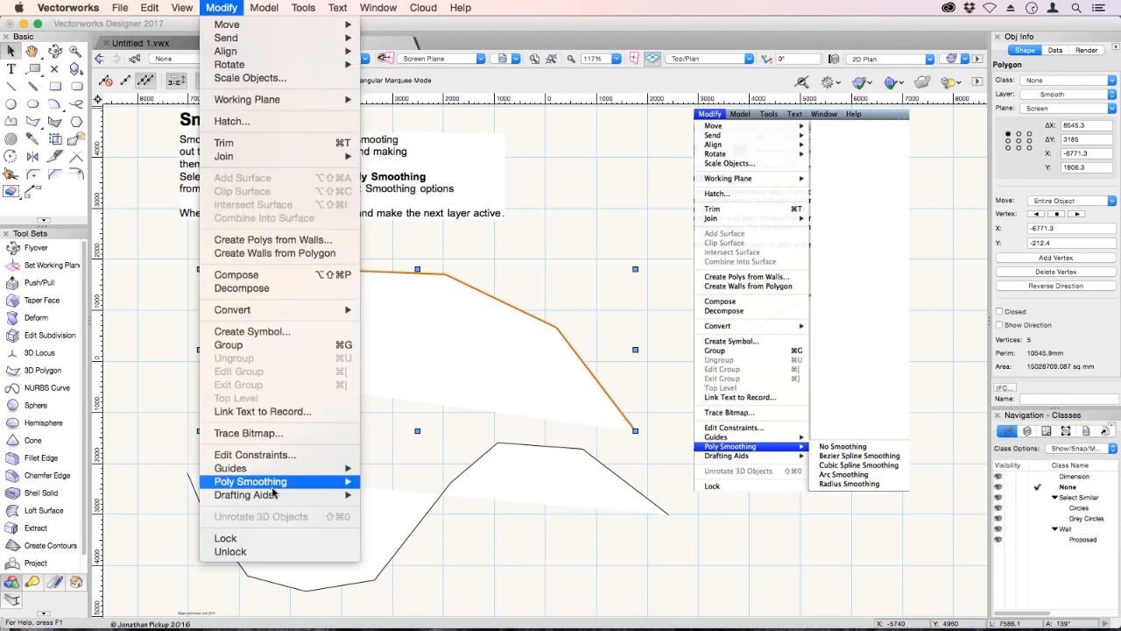
mouse_move(284, 483)
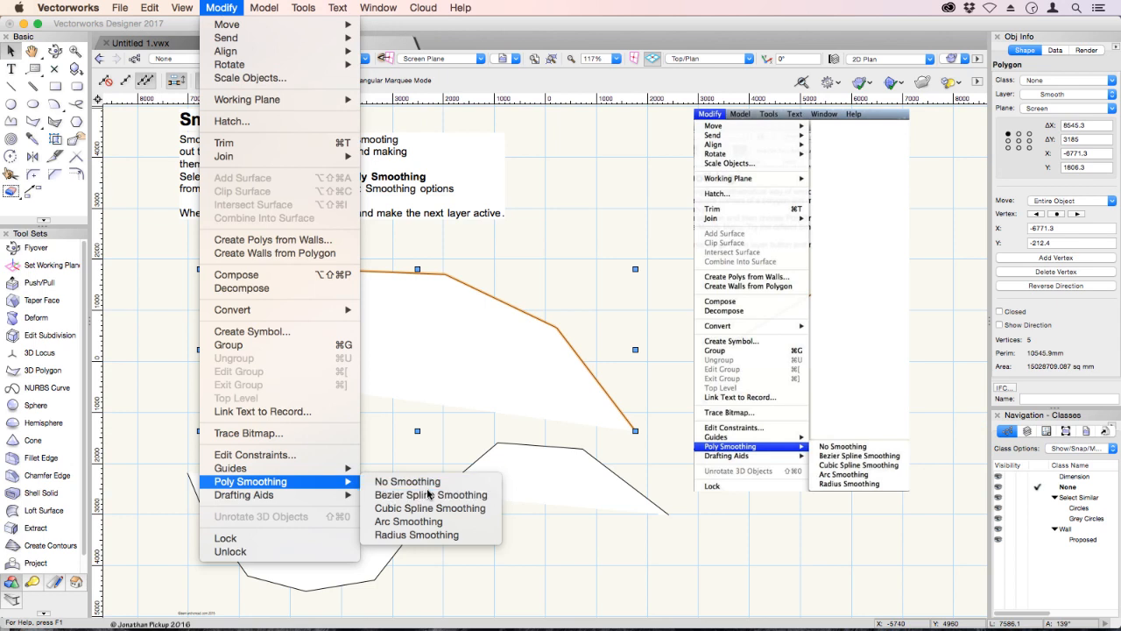
left_click(430, 495)
Step: Change the upper polygon's smoothing to Cubic Spline Smoothing
left_click(221, 8)
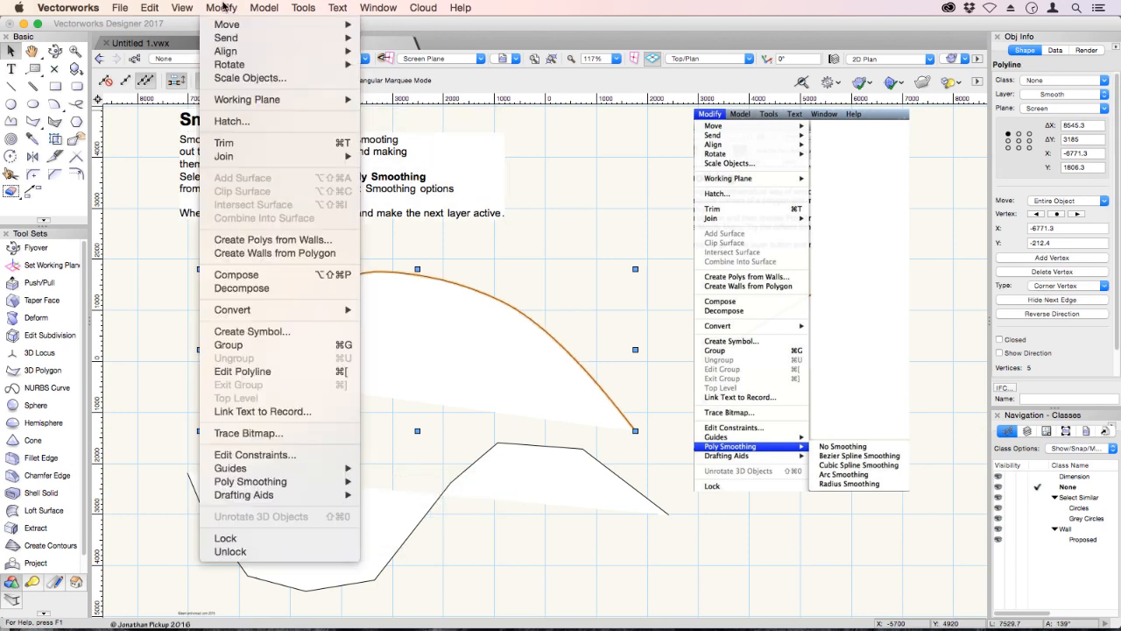
mouse_move(359, 489)
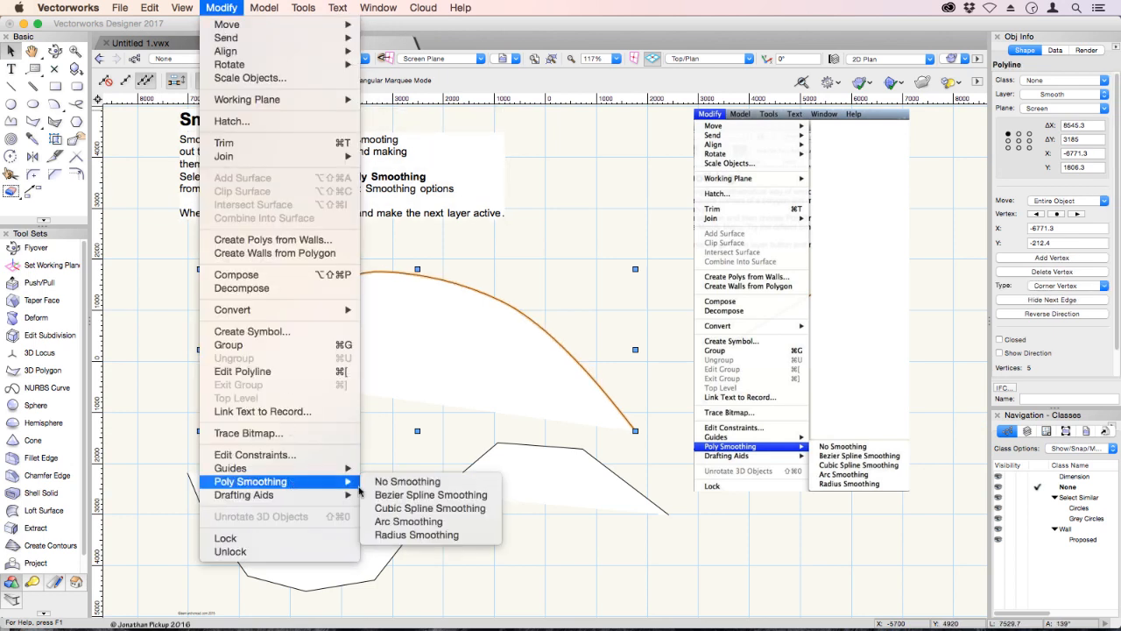
left_click(394, 508)
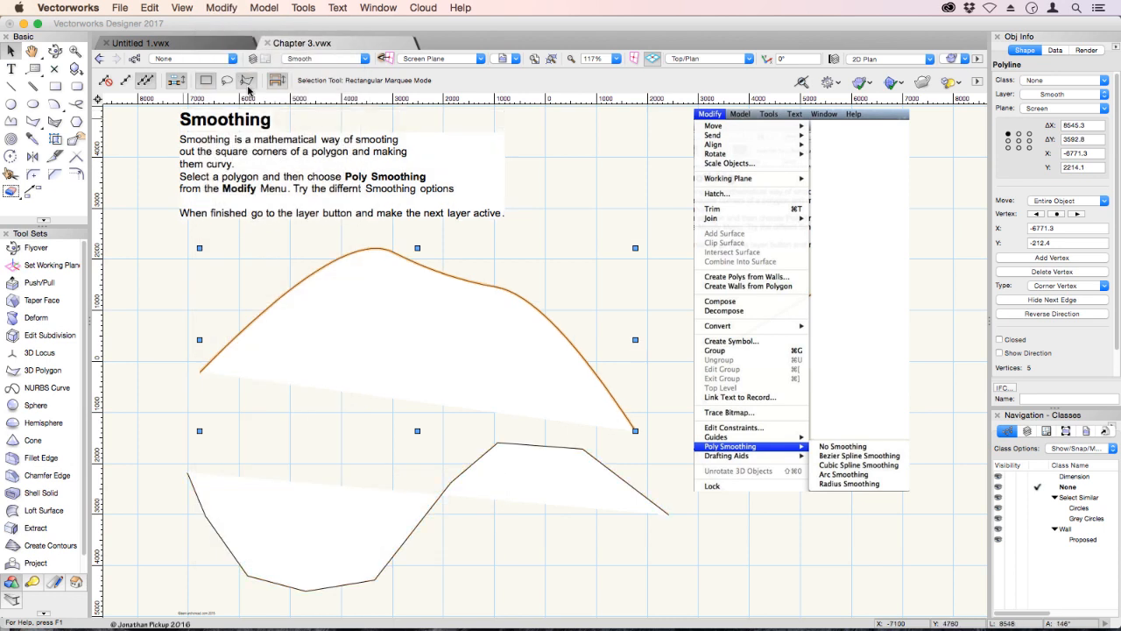
Step: Undo both spline smoothings on the upper polygon and apply Arc Smoothing to it instead
left_click(147, 8)
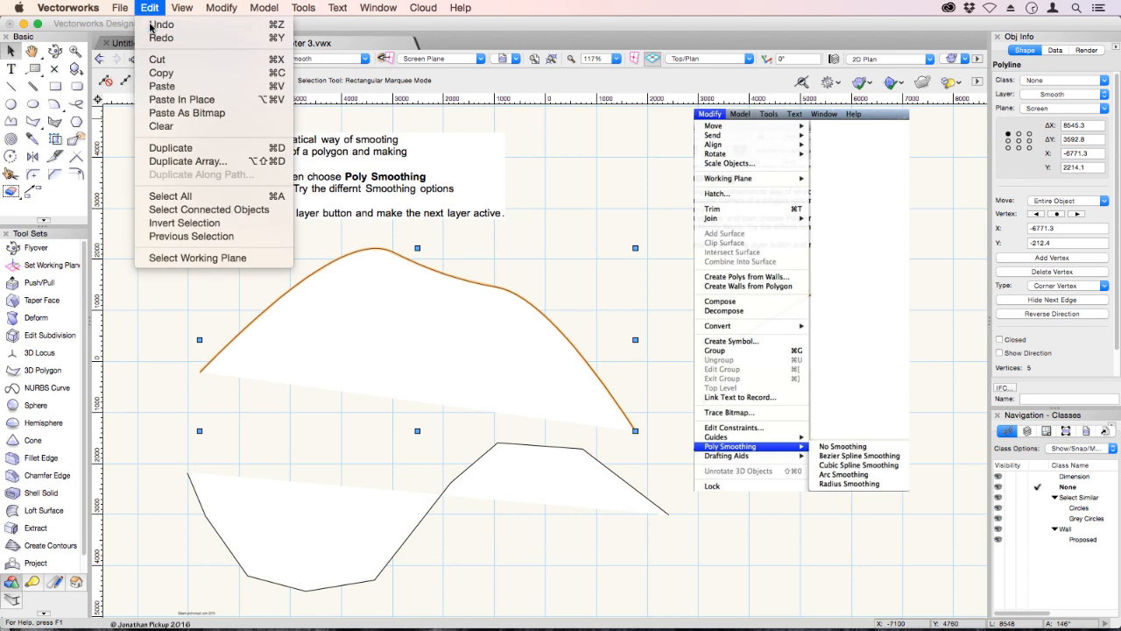
left_click(159, 25)
left_click(147, 8)
left_click(159, 25)
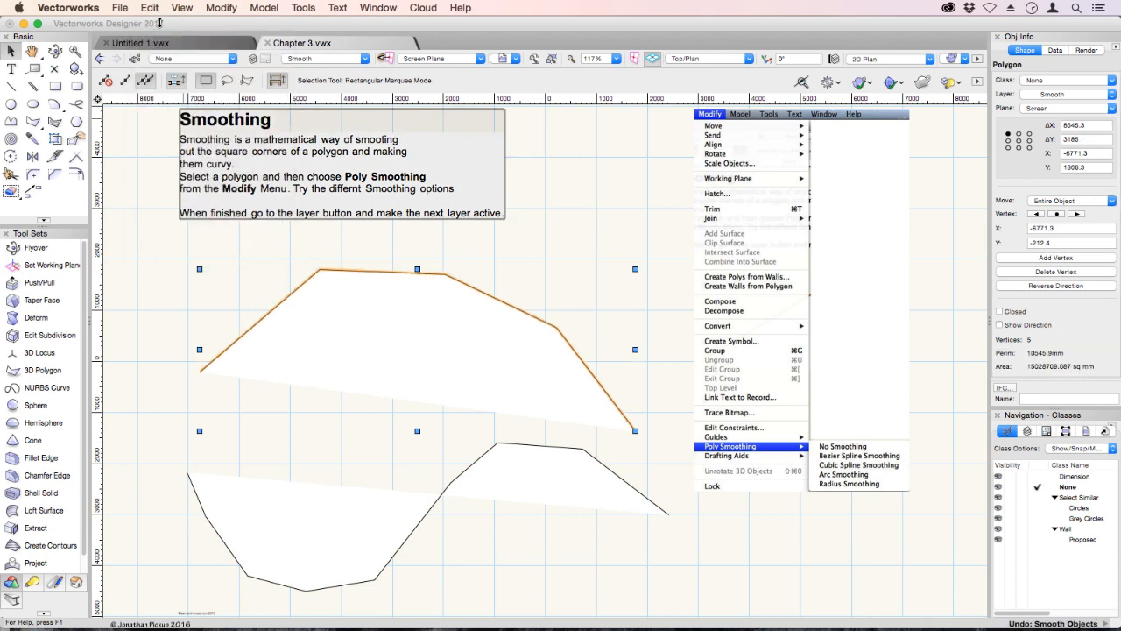
left_click(221, 8)
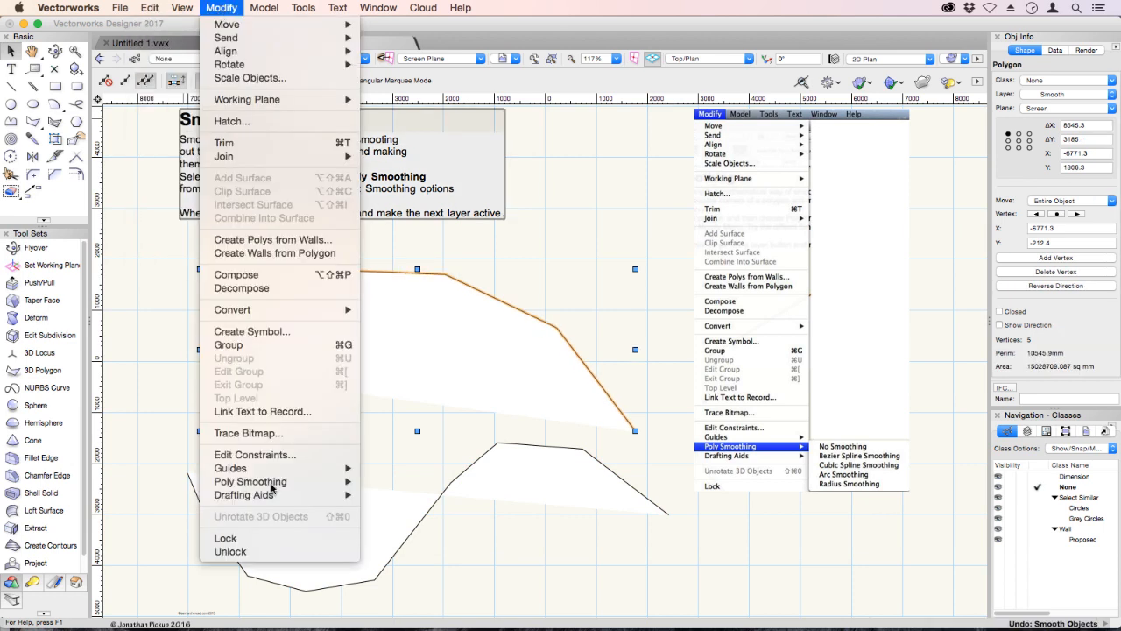
mouse_move(274, 487)
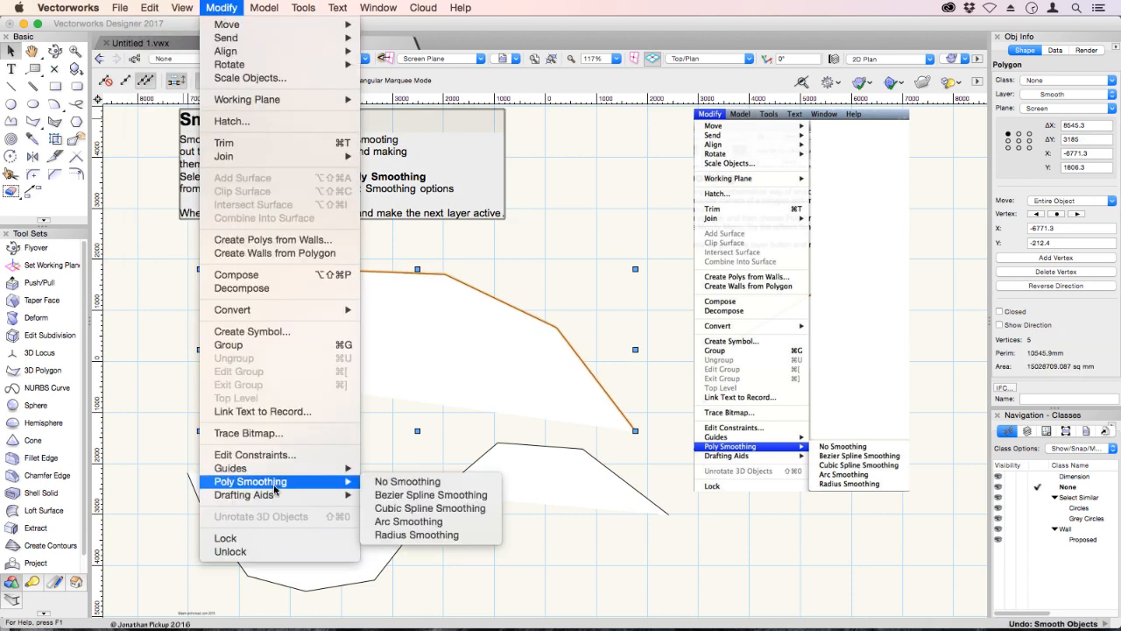
left_click(412, 523)
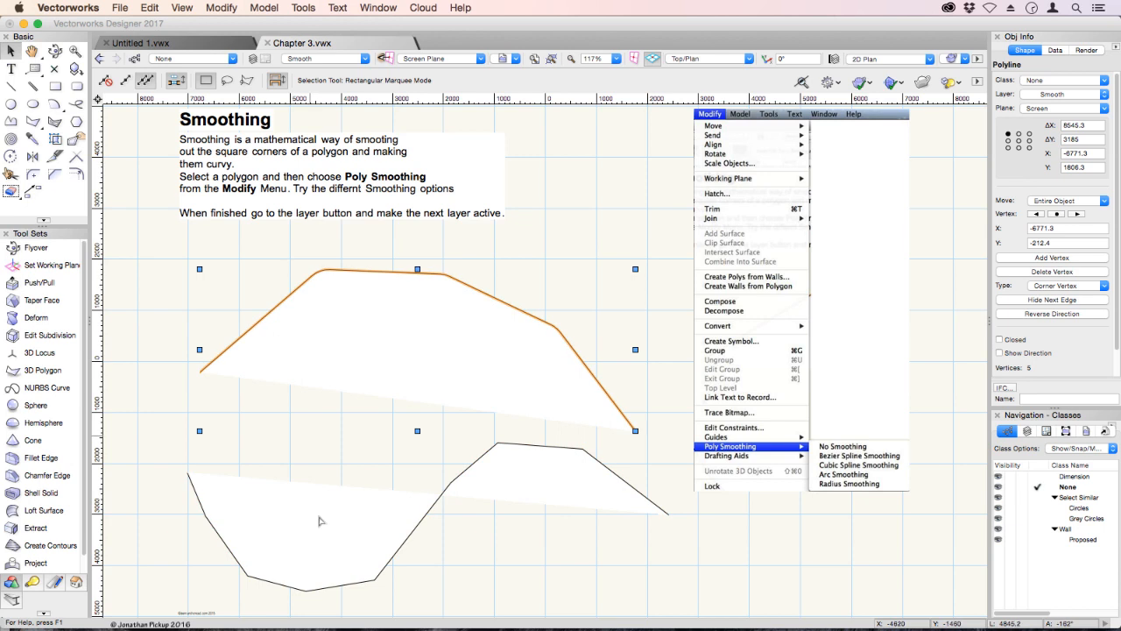
Step: Select the lower polygon and apply Bezier Spline Smoothing to it
left_click(289, 552)
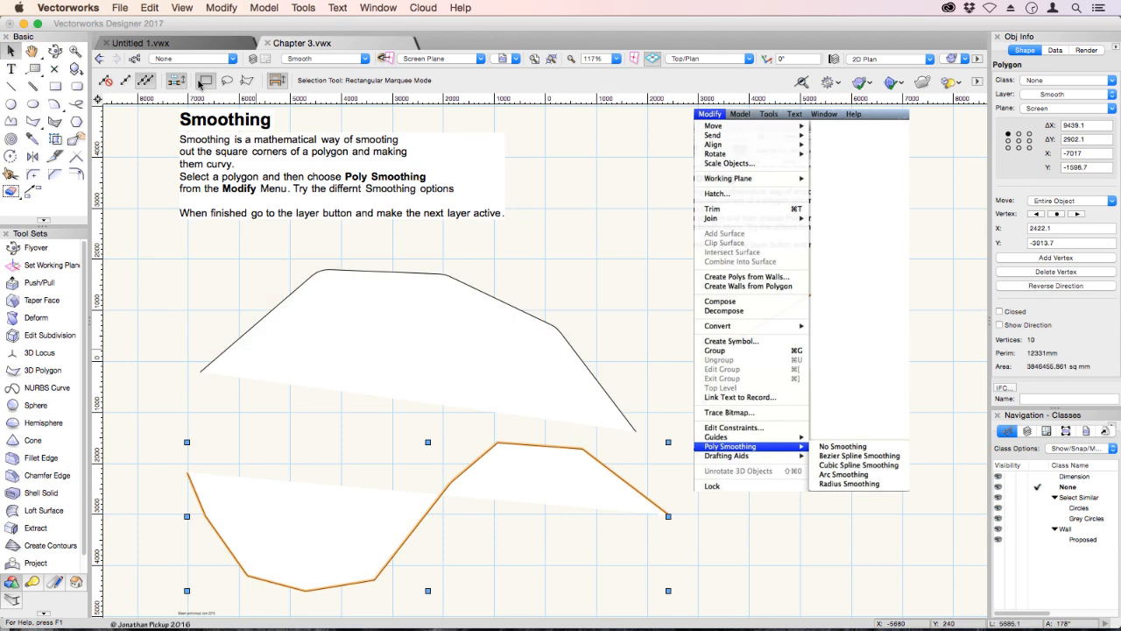
left_click(220, 8)
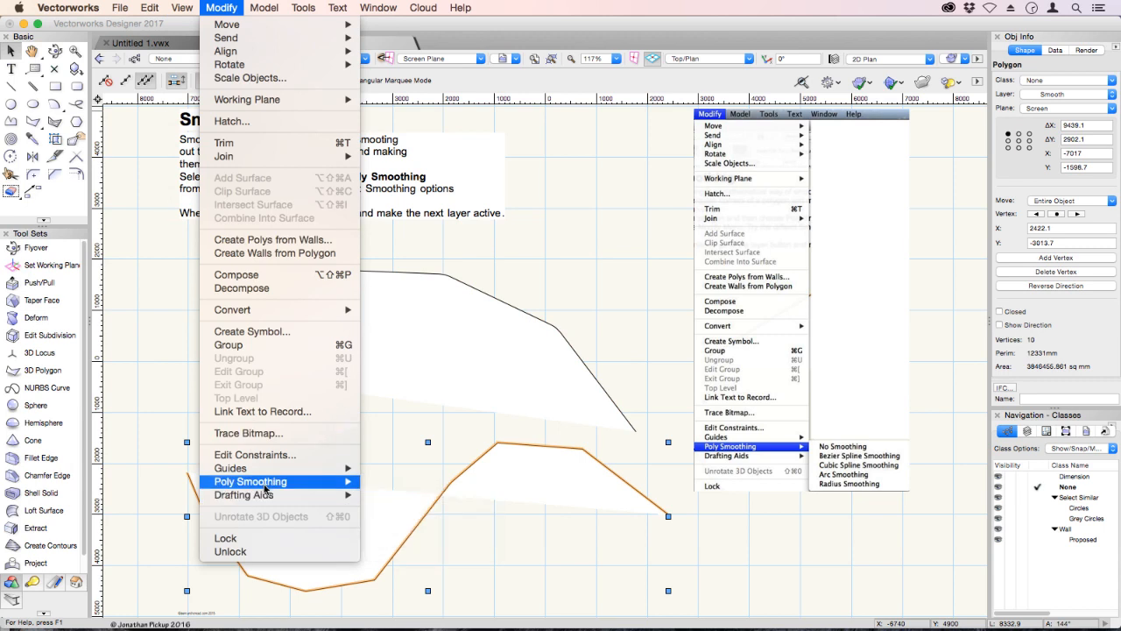
mouse_move(265, 489)
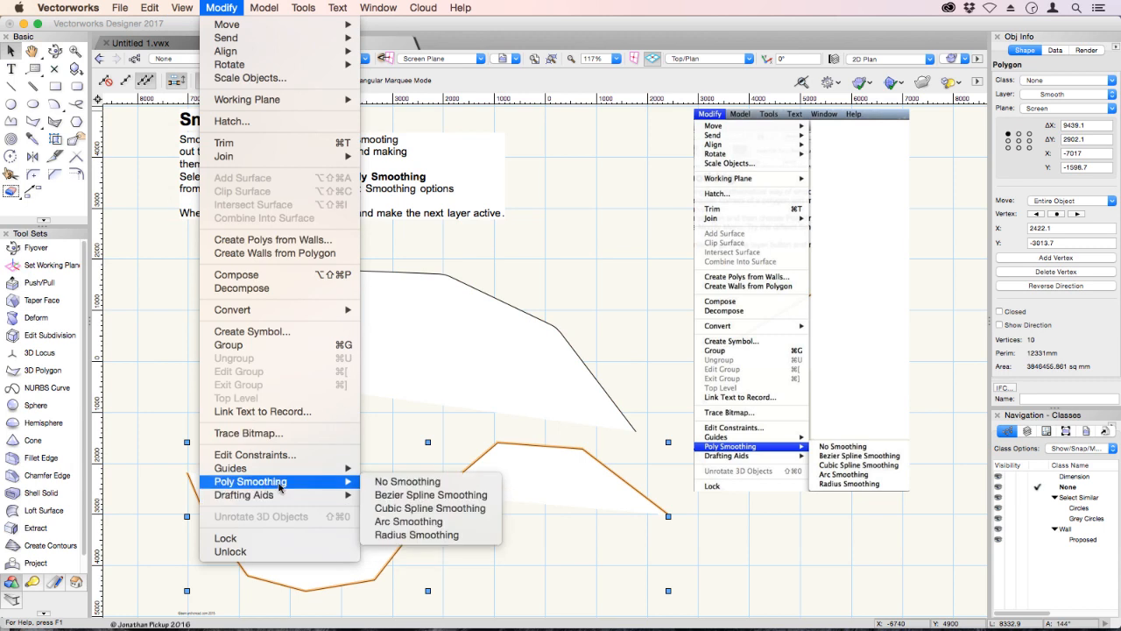
left_click(403, 495)
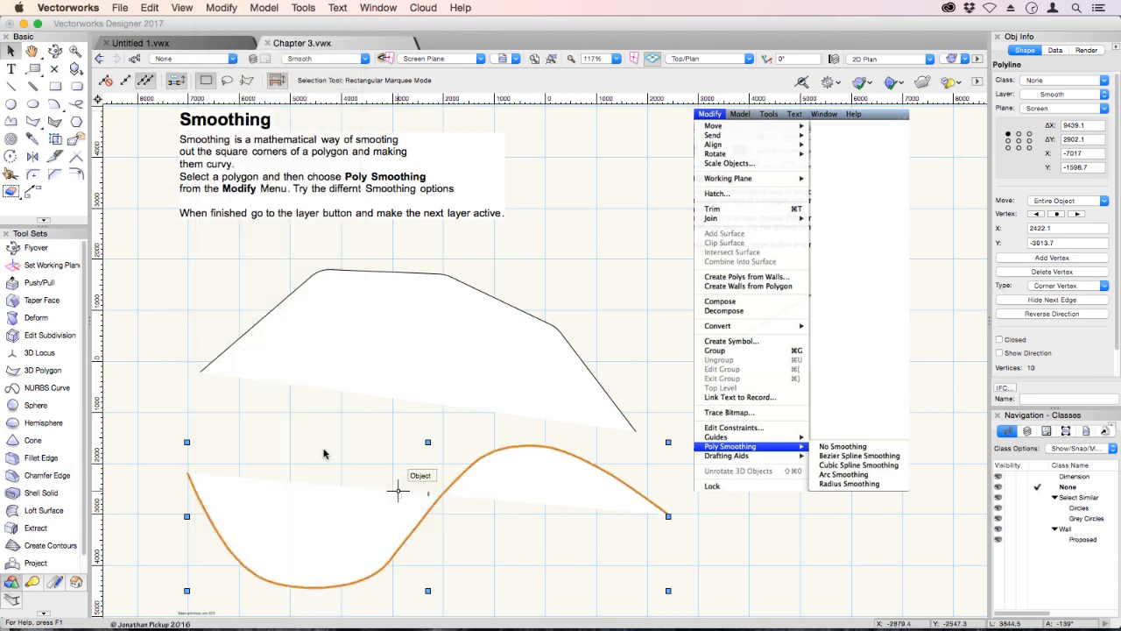
Step: Apply Arc Smoothing to the lower polyline, and make the Align/Distribute layer active
left_click(219, 7)
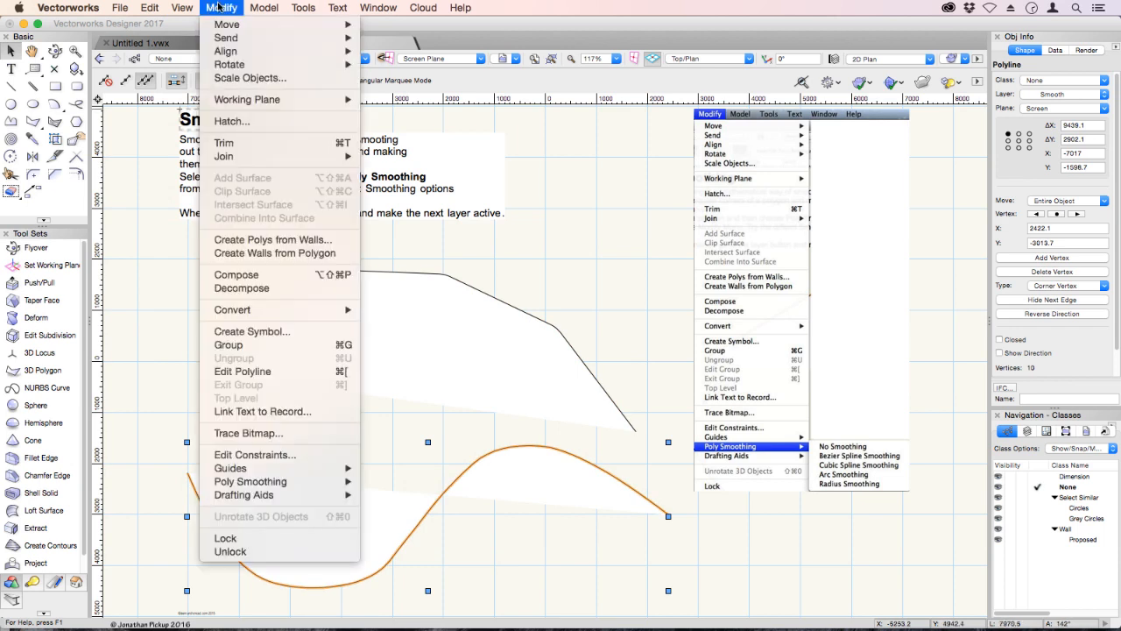
mouse_move(270, 487)
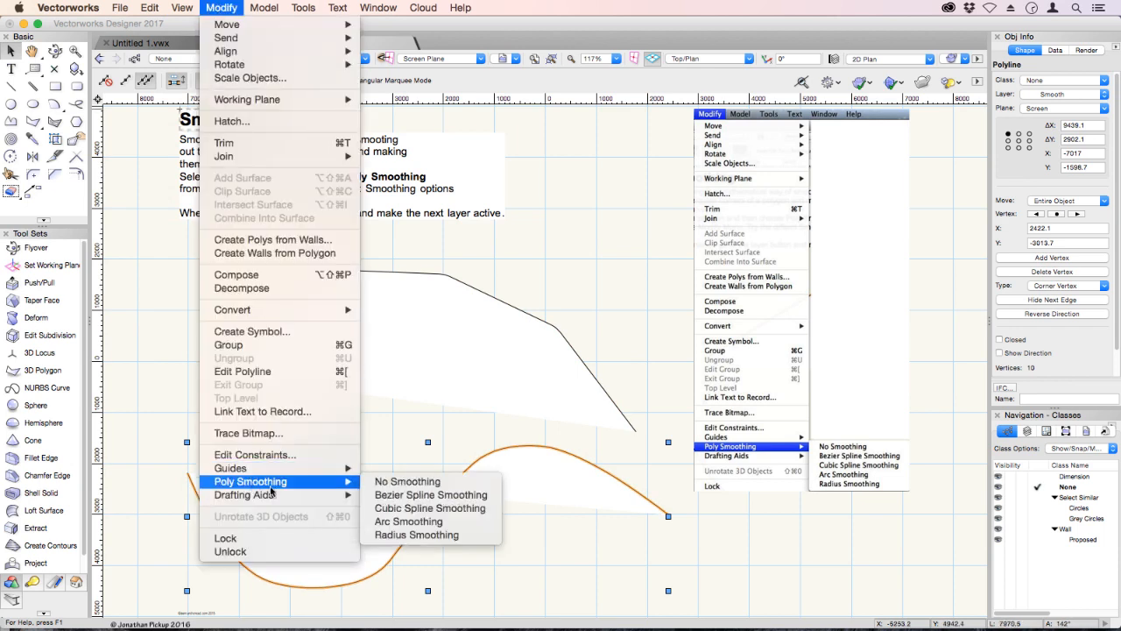
left_click(389, 521)
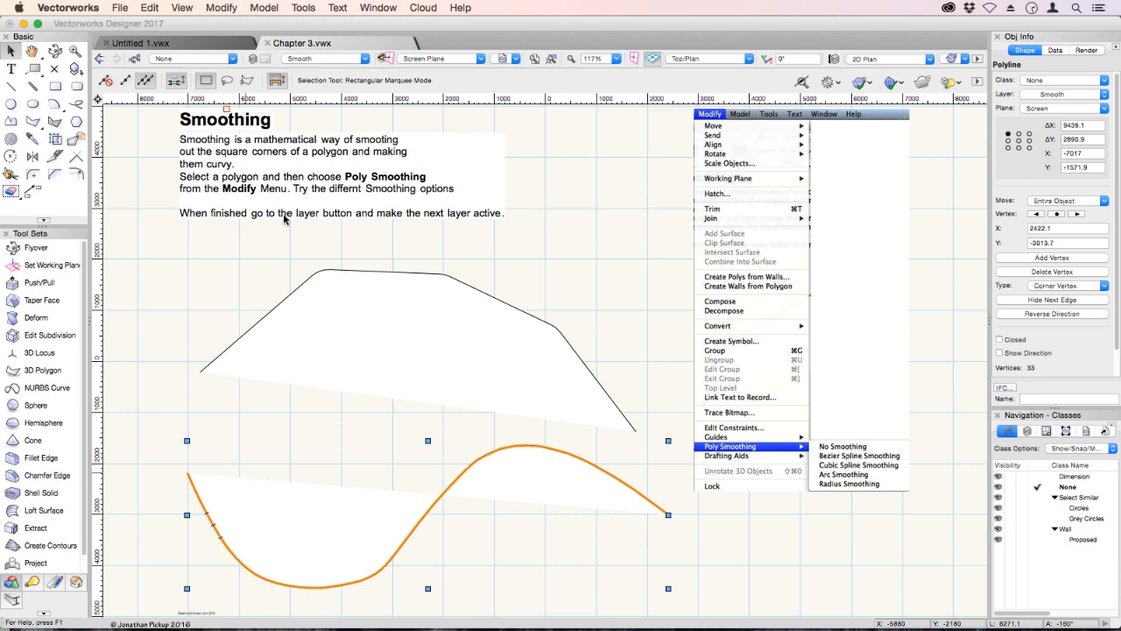
left_click(311, 60)
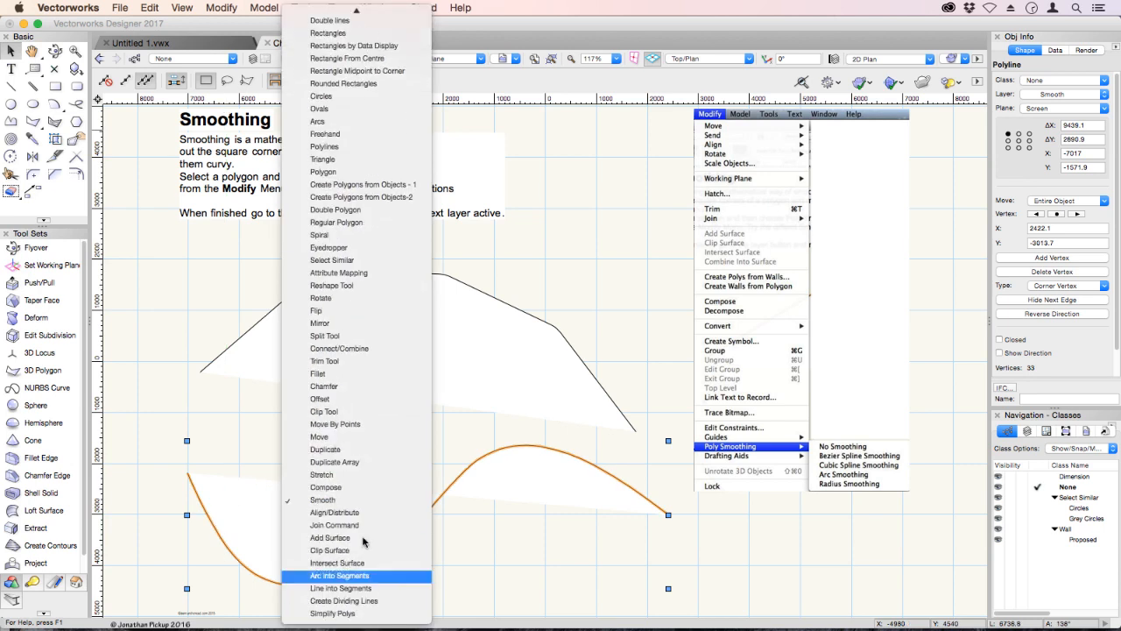
left_click(359, 519)
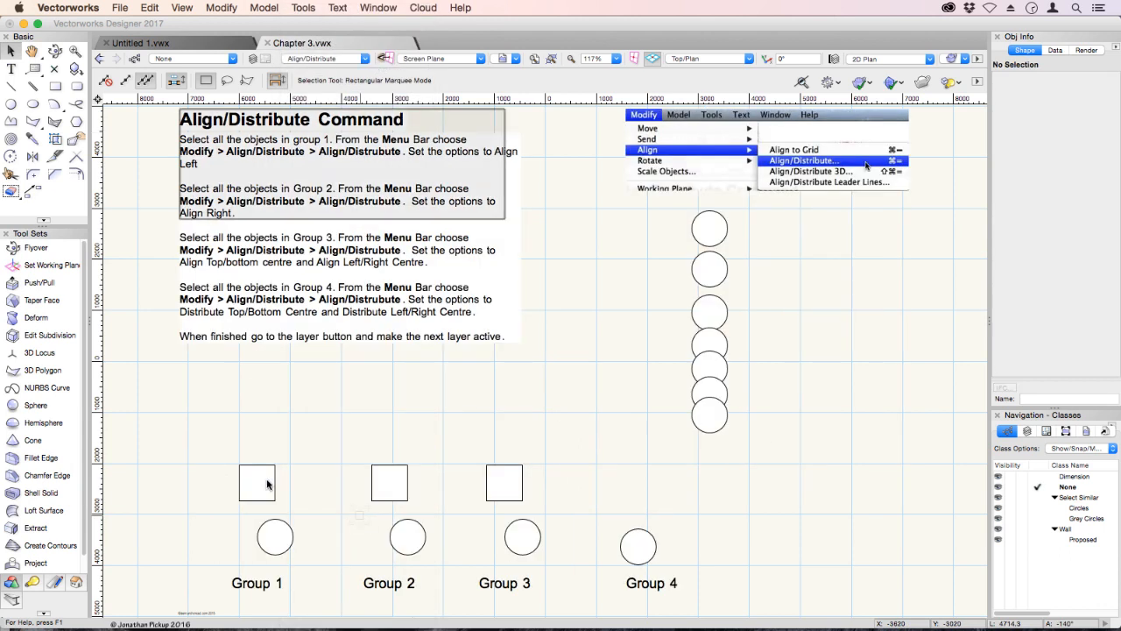
Step: Select the Group 1 square and circle and align them horizontally to the left with Align/Distribute
left_click_drag(198, 438, 322, 568)
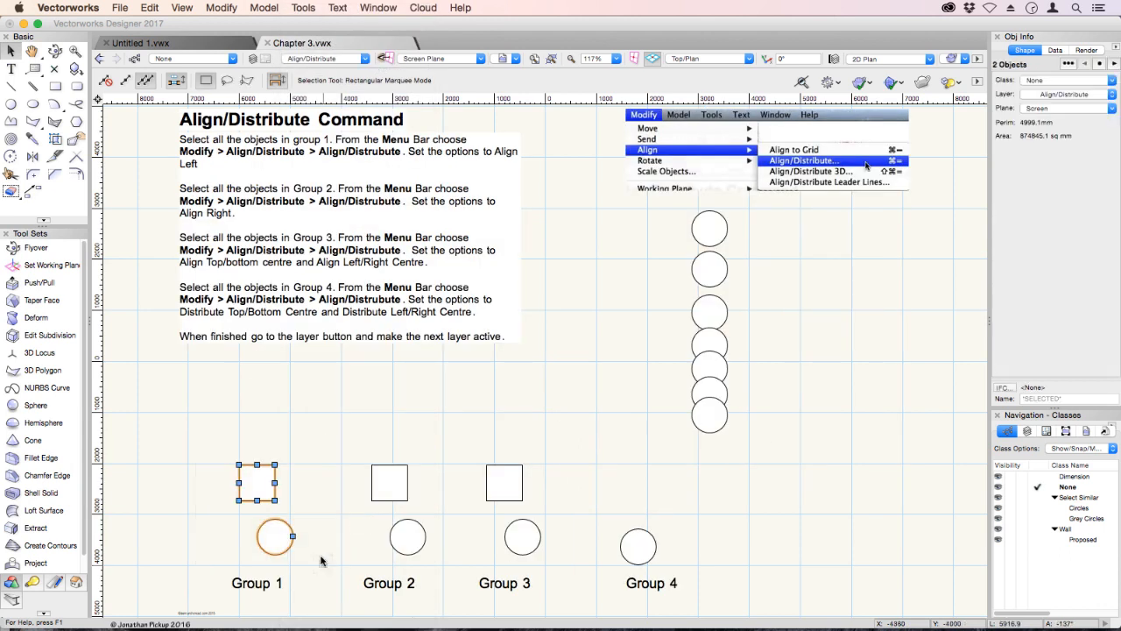
left_click(213, 8)
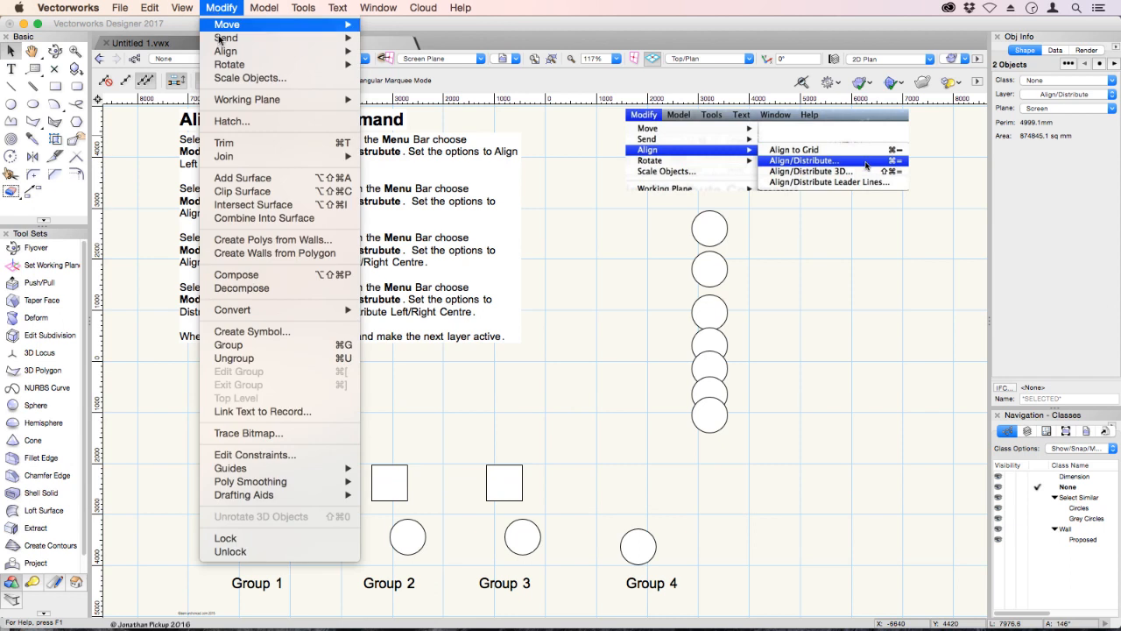
mouse_move(227, 54)
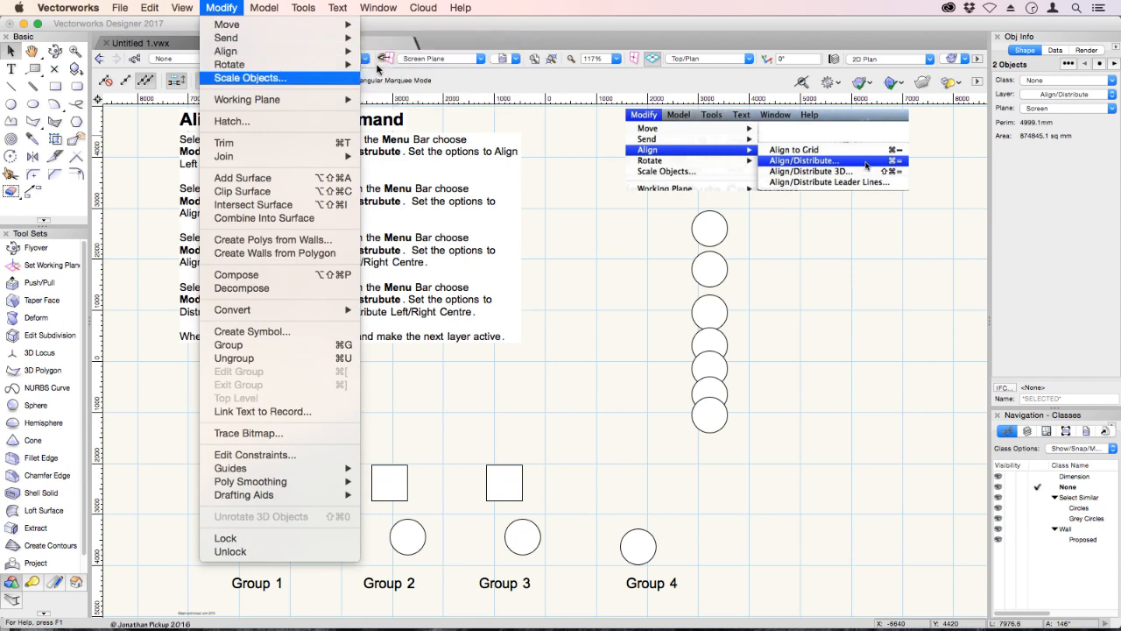
left_click(400, 65)
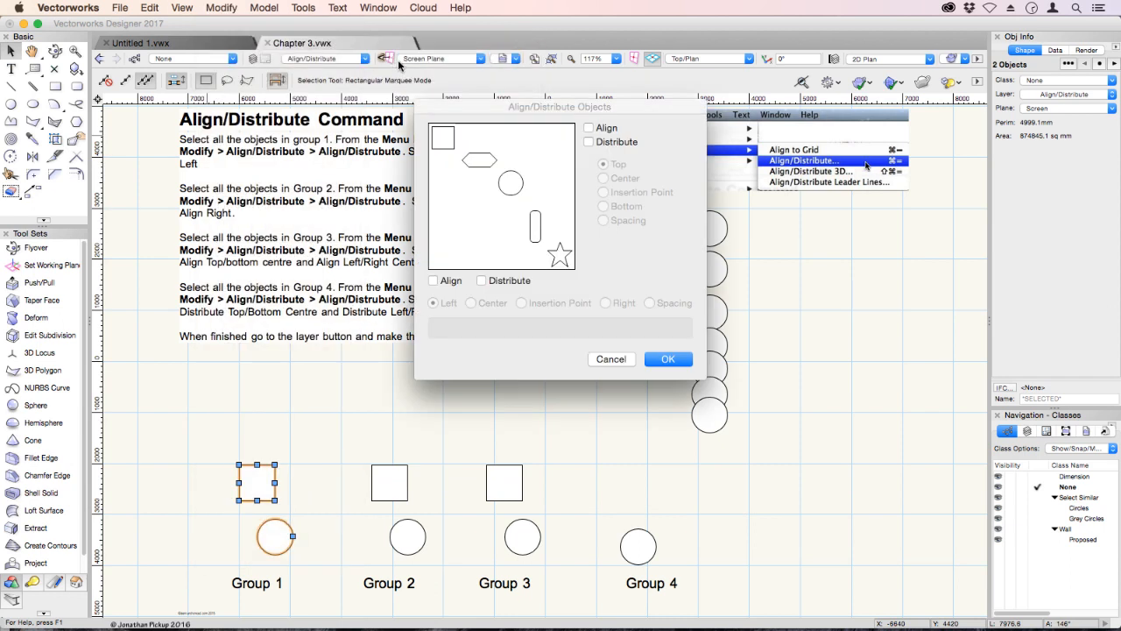
left_click(436, 281)
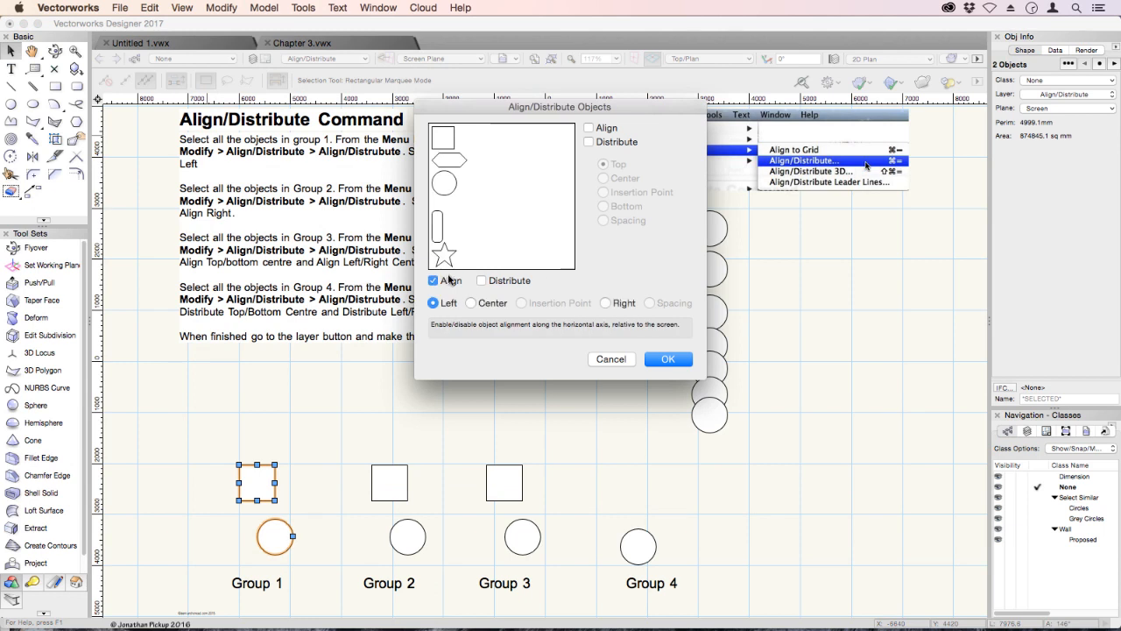
left_click(669, 360)
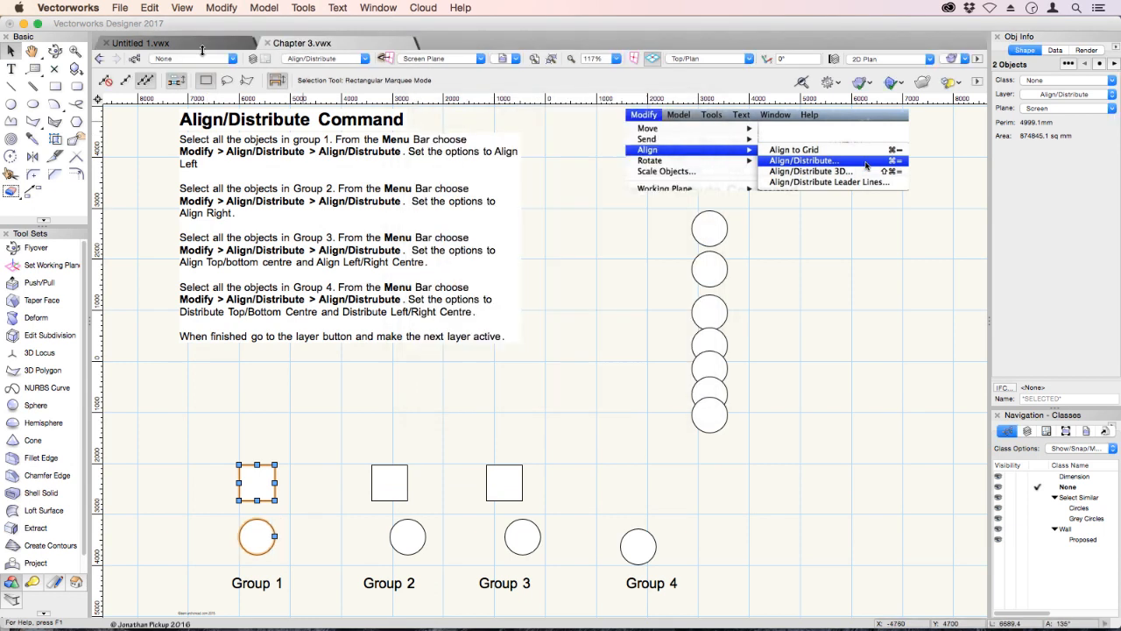
Step: Select the Group 2 square and circle and align them horizontally to the right with Align/Distribute
left_click_drag(351, 451, 435, 561)
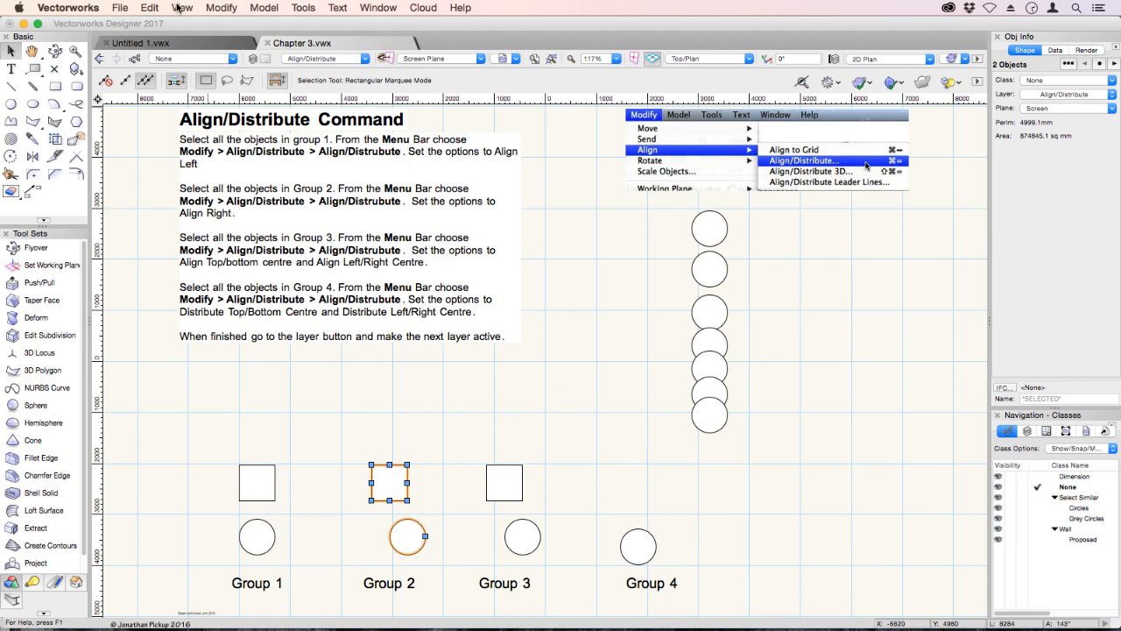
left_click(214, 7)
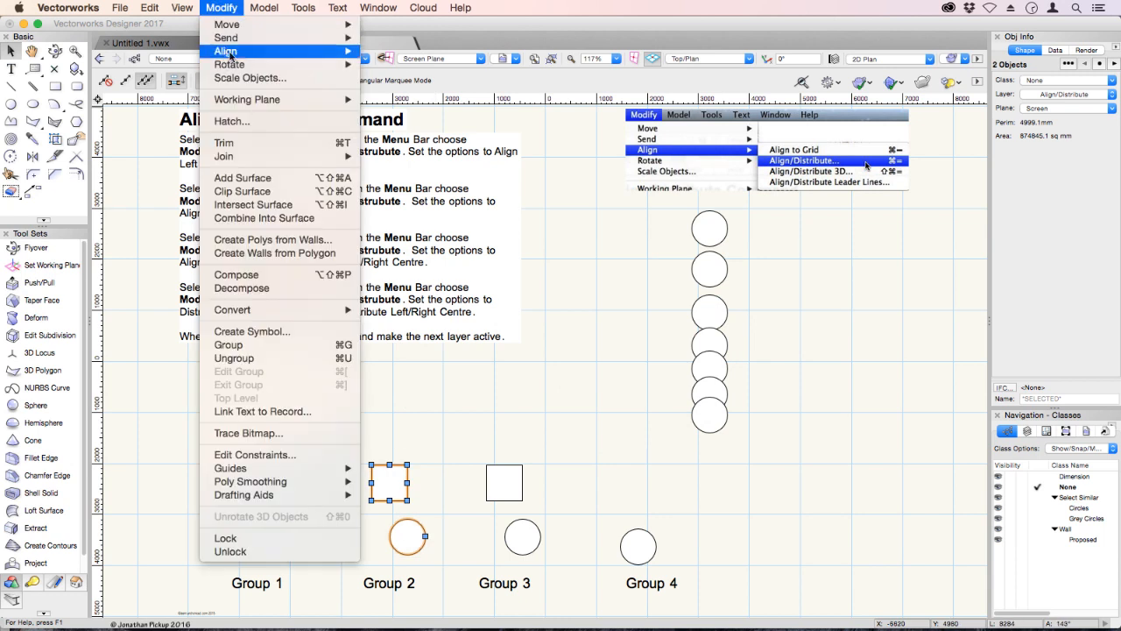
mouse_move(263, 51)
left_click(389, 64)
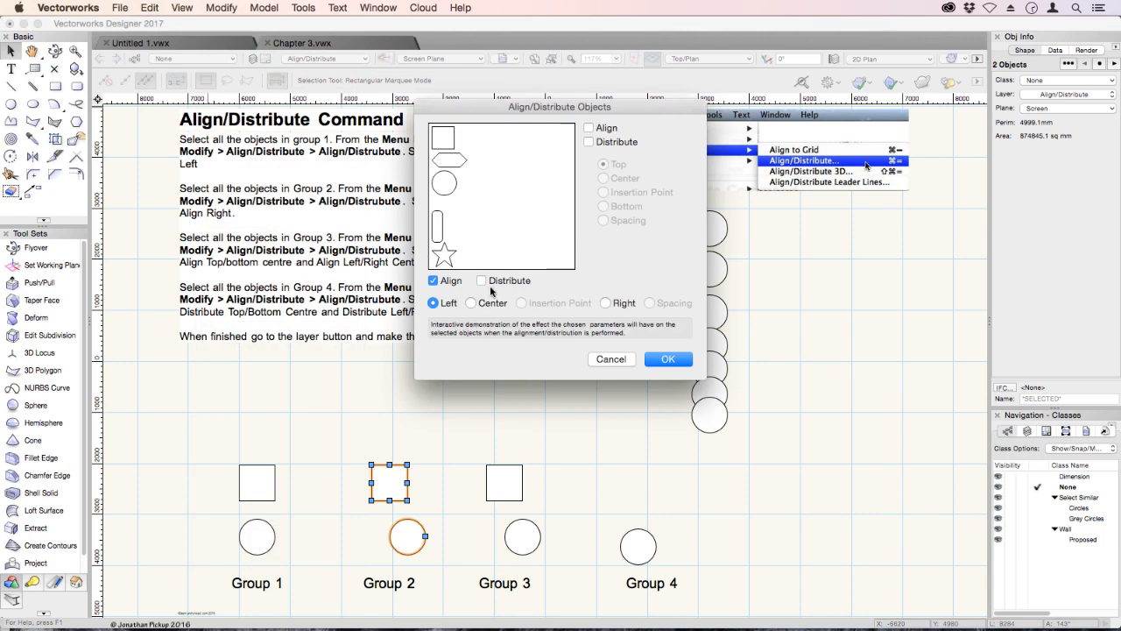
left_click(617, 304)
left_click(655, 359)
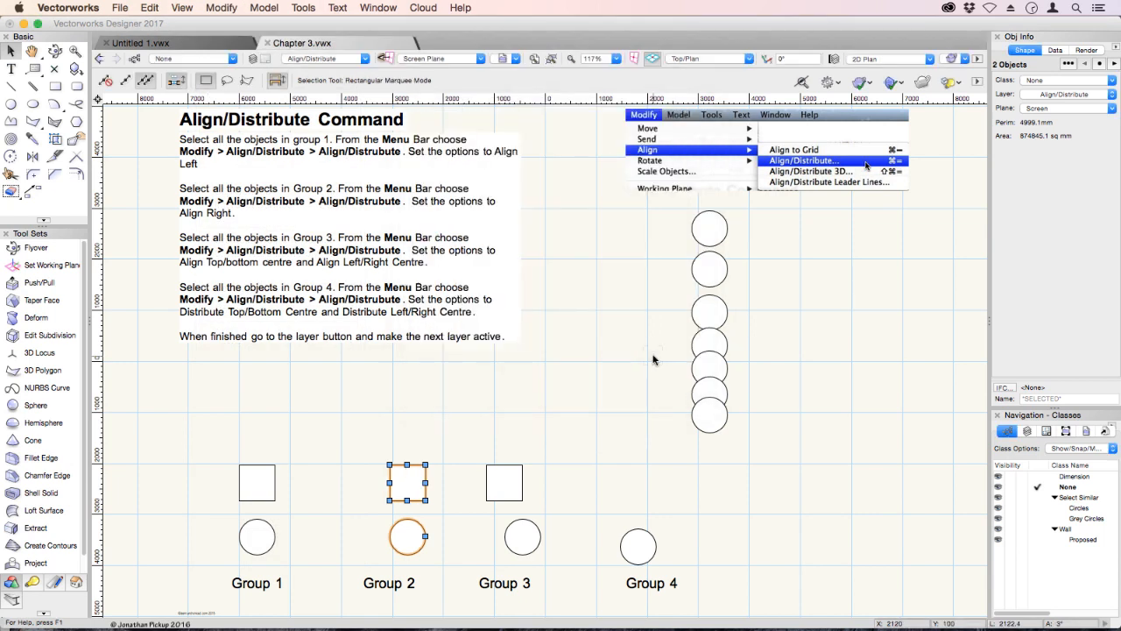
Step: Undo the Group 2 and Group 1 alignments and clear the selection
left_click(182, 8)
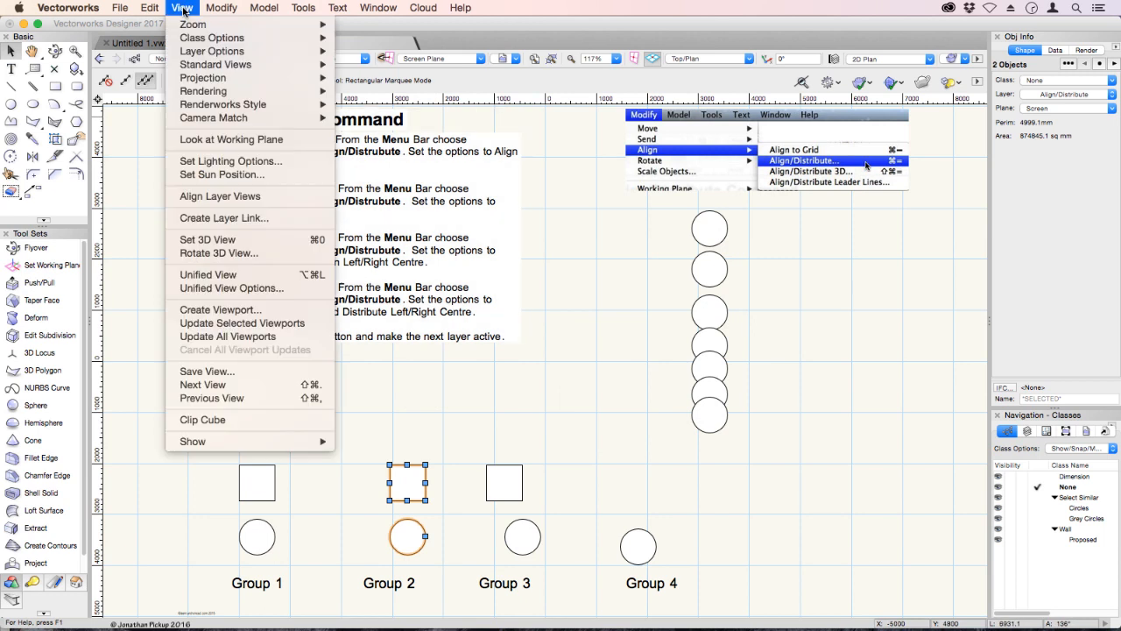
left_click(156, 25)
left_click(149, 8)
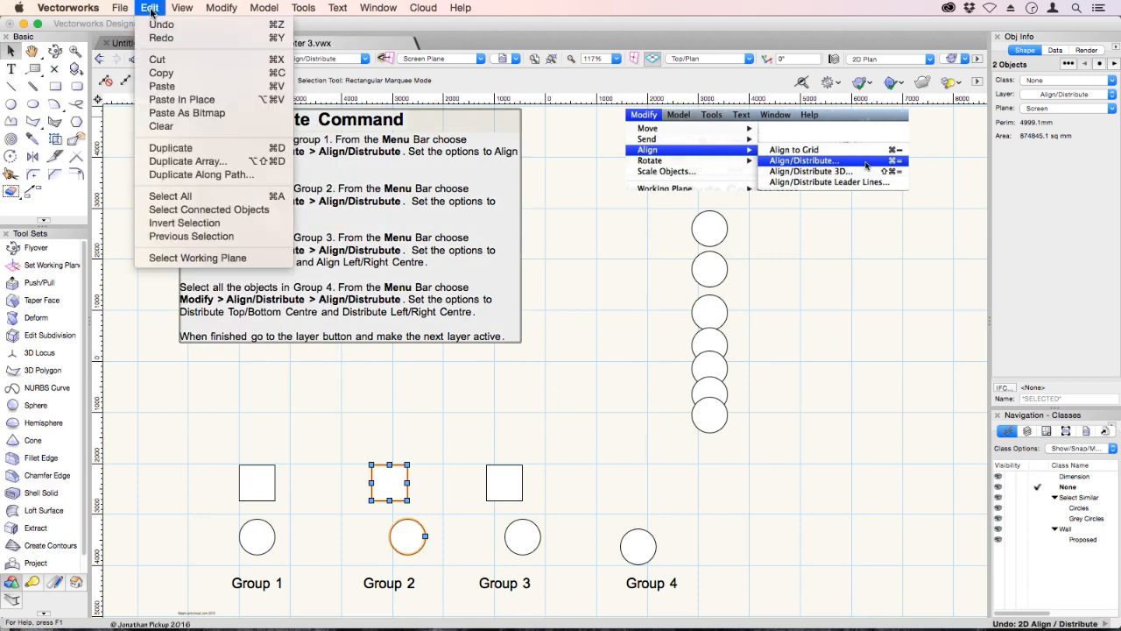
left_click(152, 24)
left_click(208, 408)
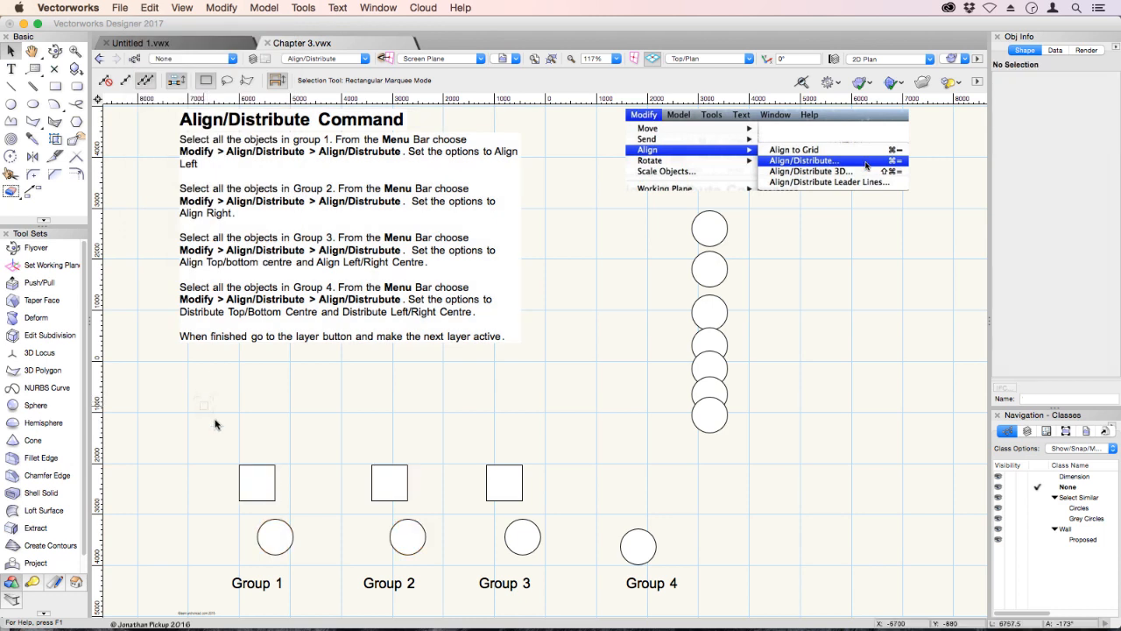
Step: Try Align Left on the Group 1 objects with the square as the reference object, and undo it
left_click_drag(222, 444, 309, 567)
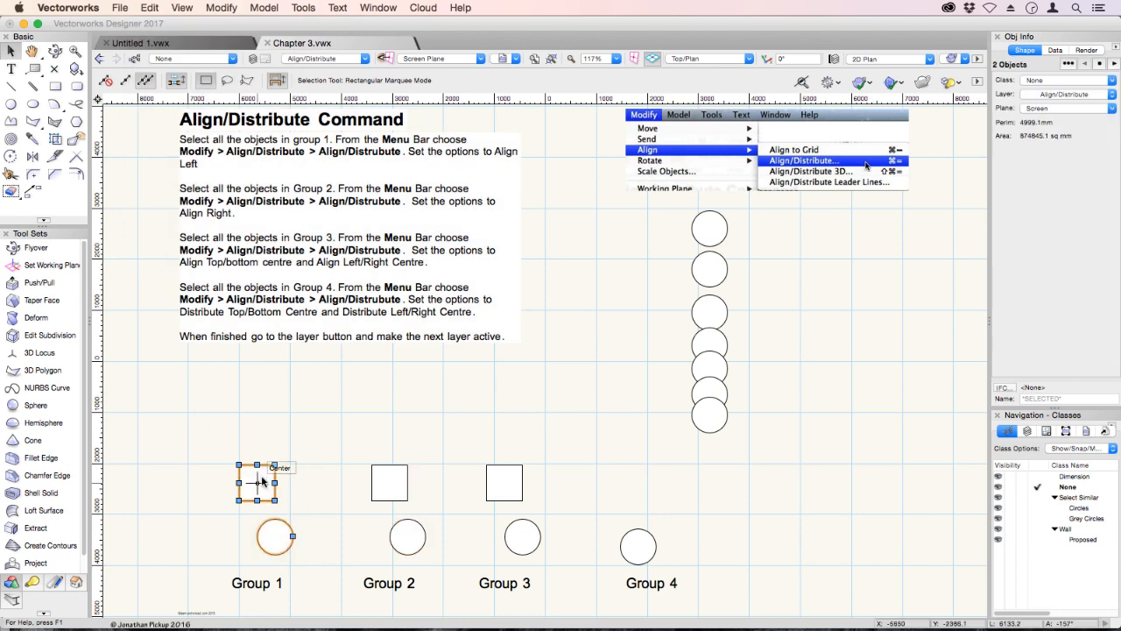
right_click(263, 479)
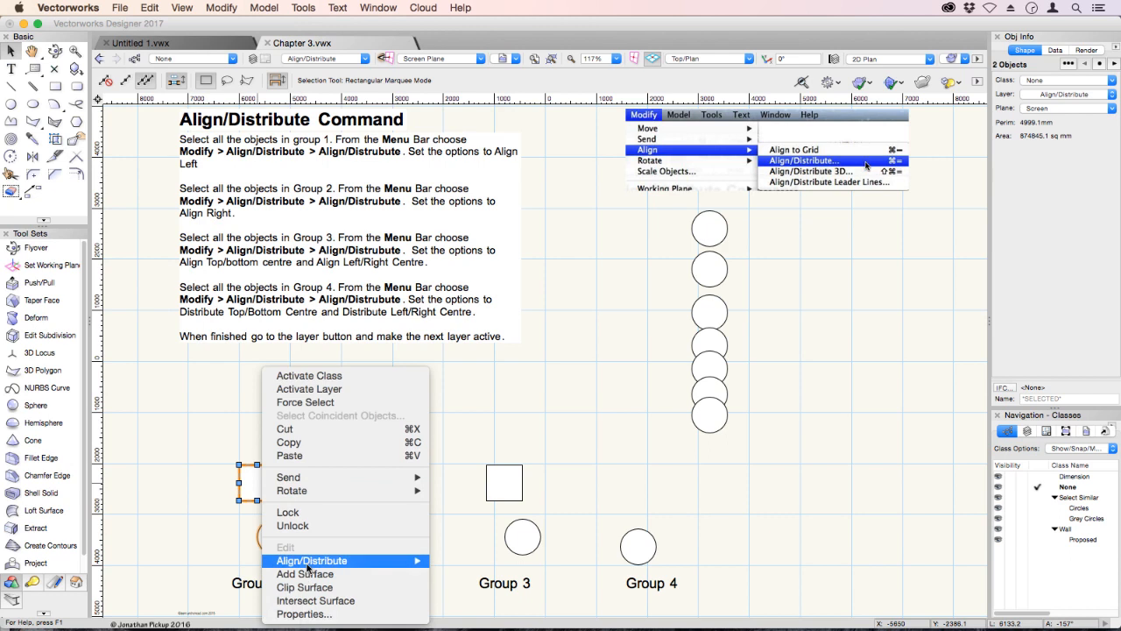
mouse_move(359, 567)
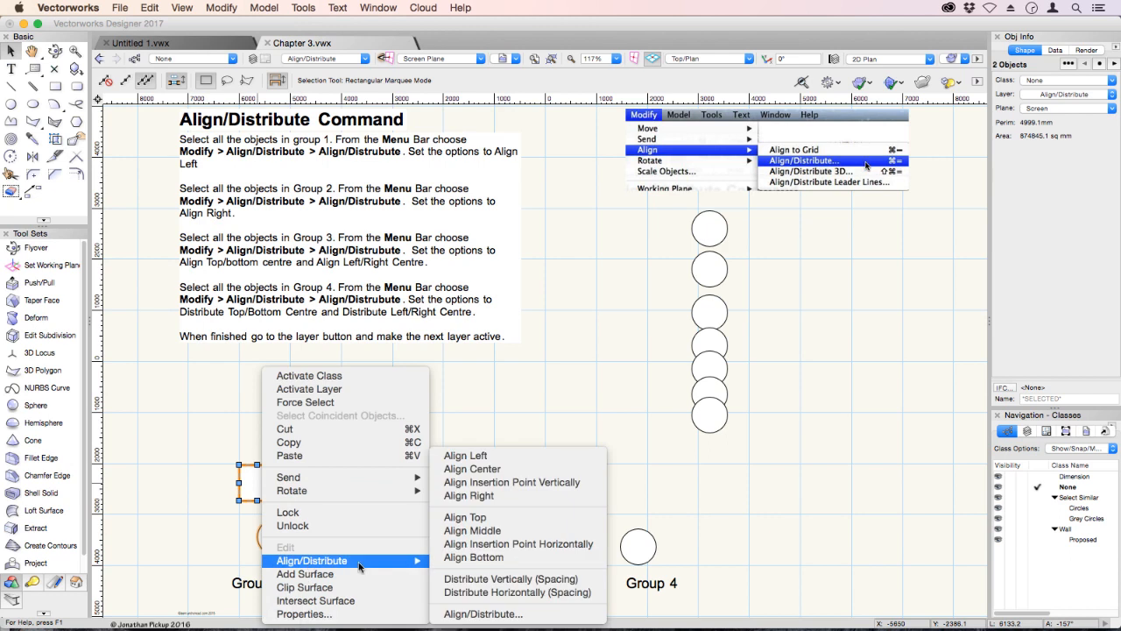
left_click(472, 457)
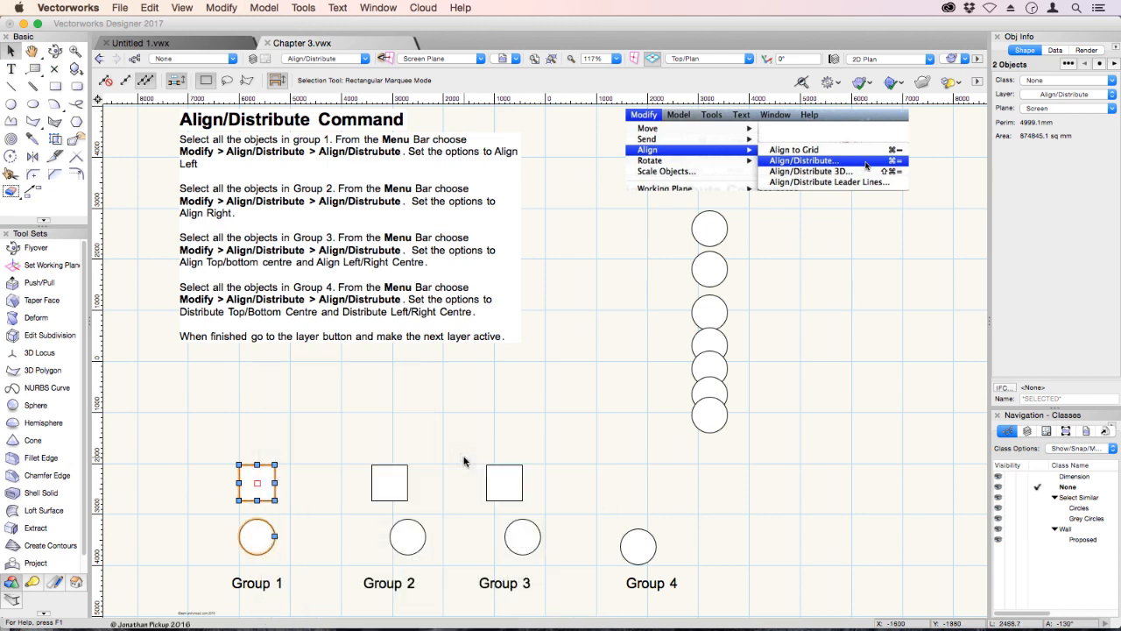
key("super+z")
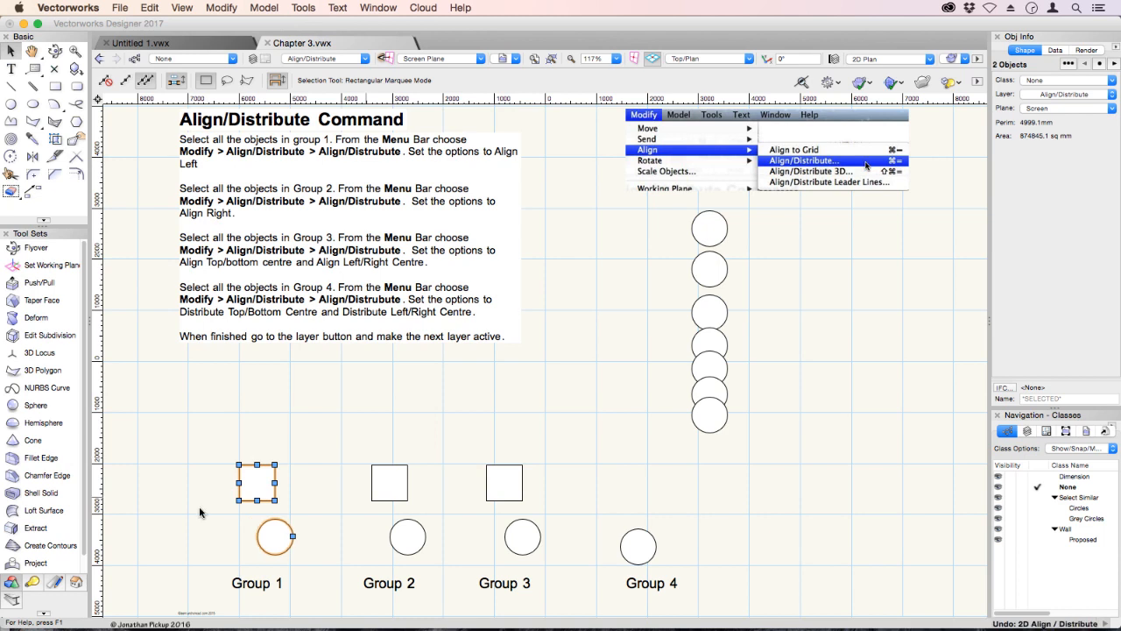
Step: Apply Align Left to the selected Group 1 objects with the circle as the reference object
right_click(280, 533)
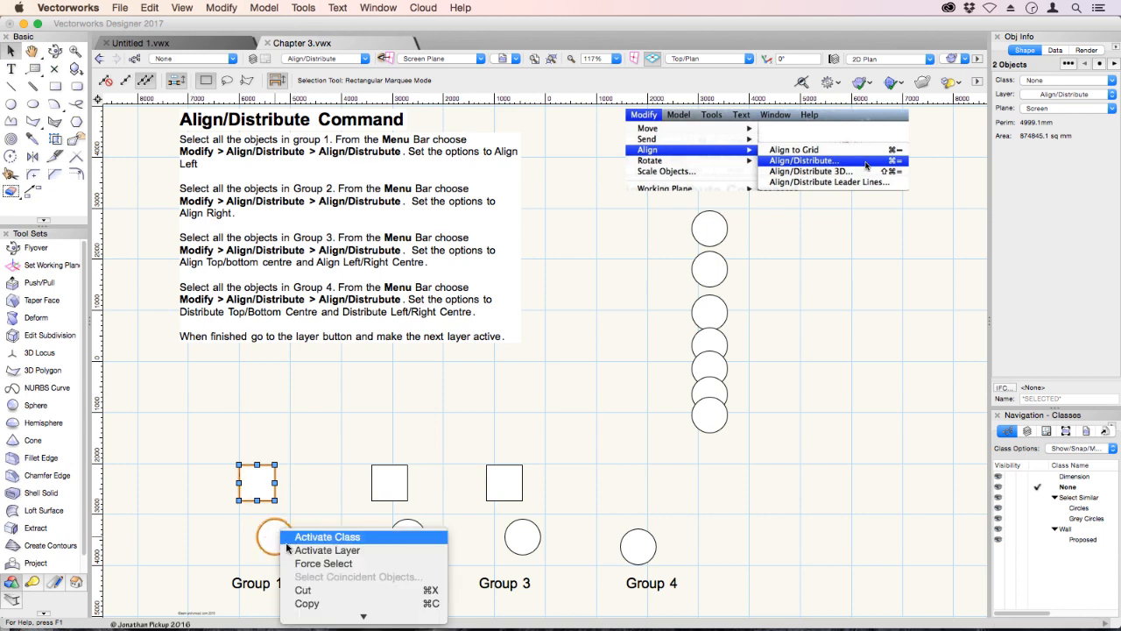
mouse_move(337, 563)
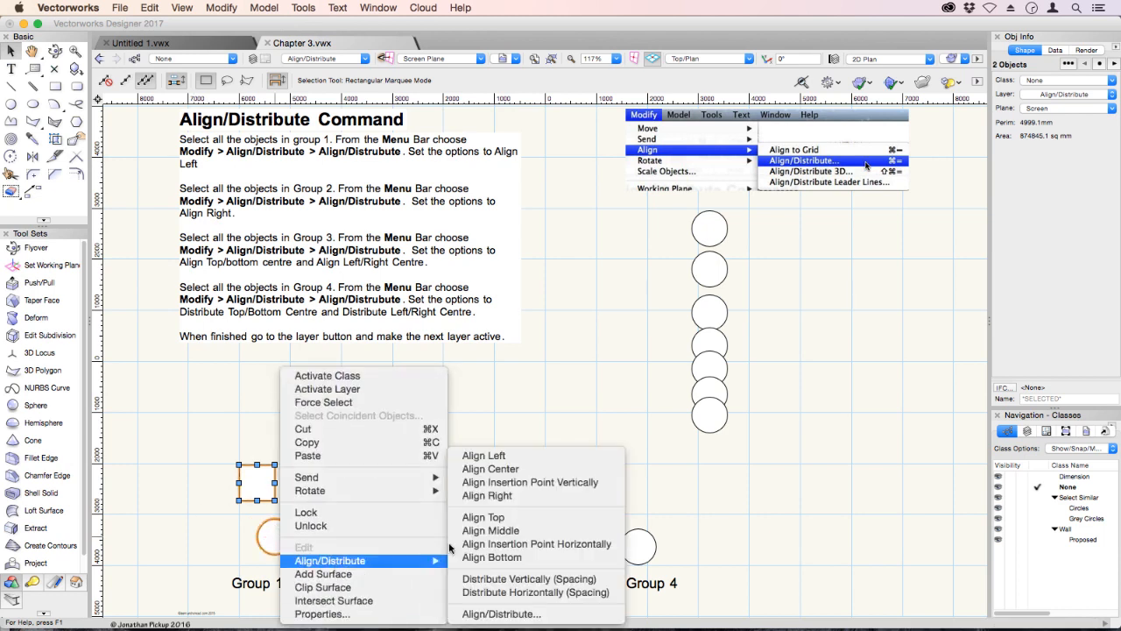
left_click(486, 456)
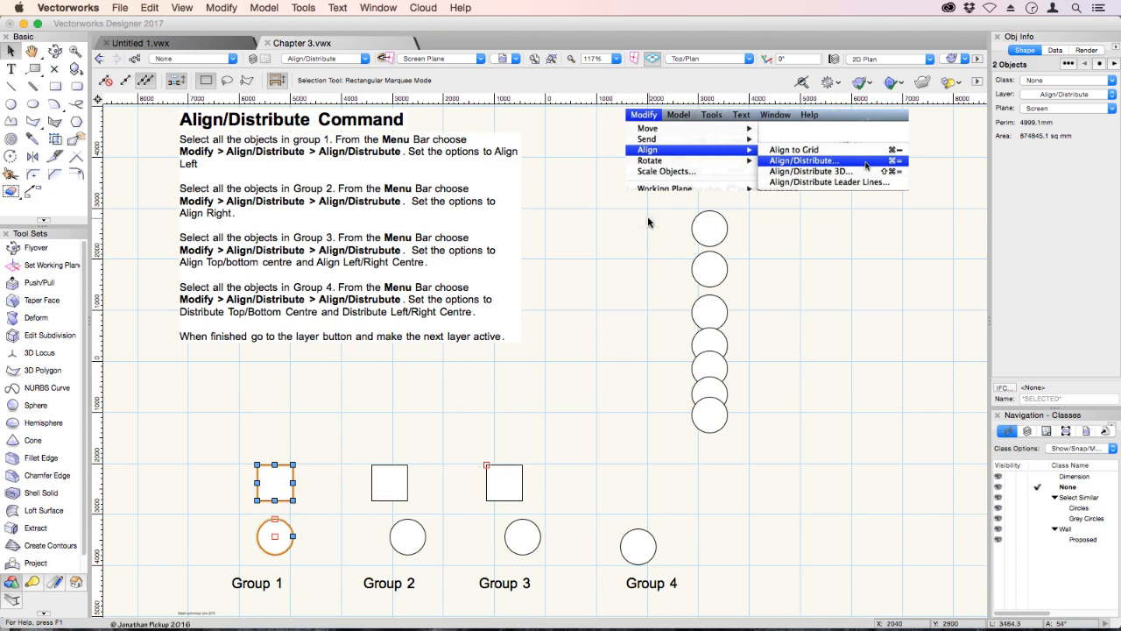
Step: Distribute all the Group 4 circles by their centers both horizontally and vertically with Align/Distribute
left_click_drag(599, 191, 779, 577)
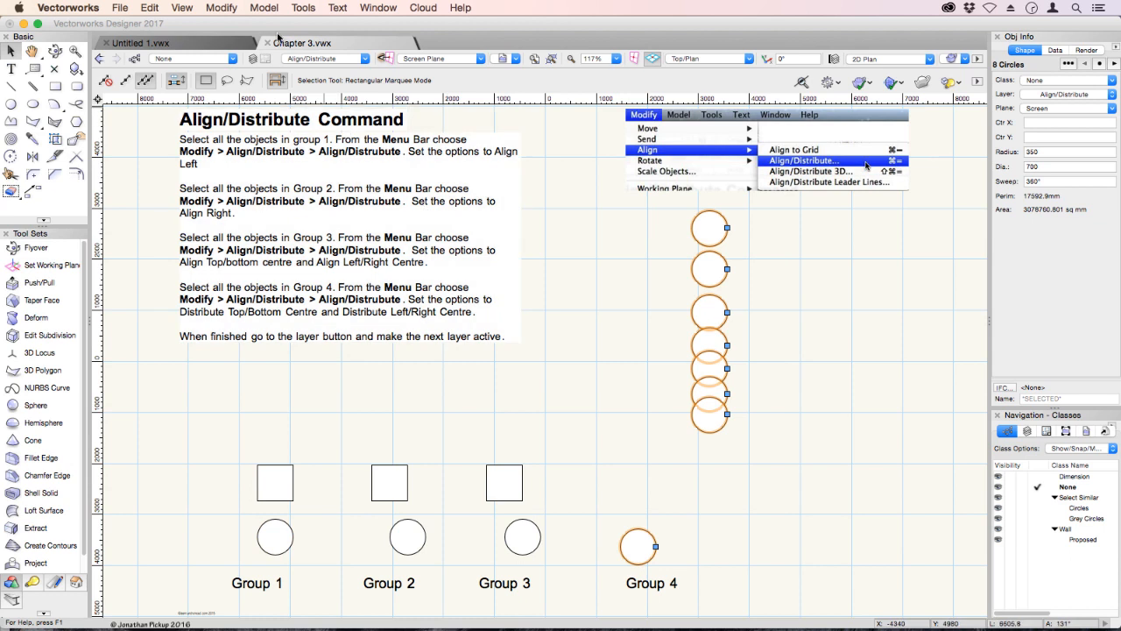
left_click(221, 7)
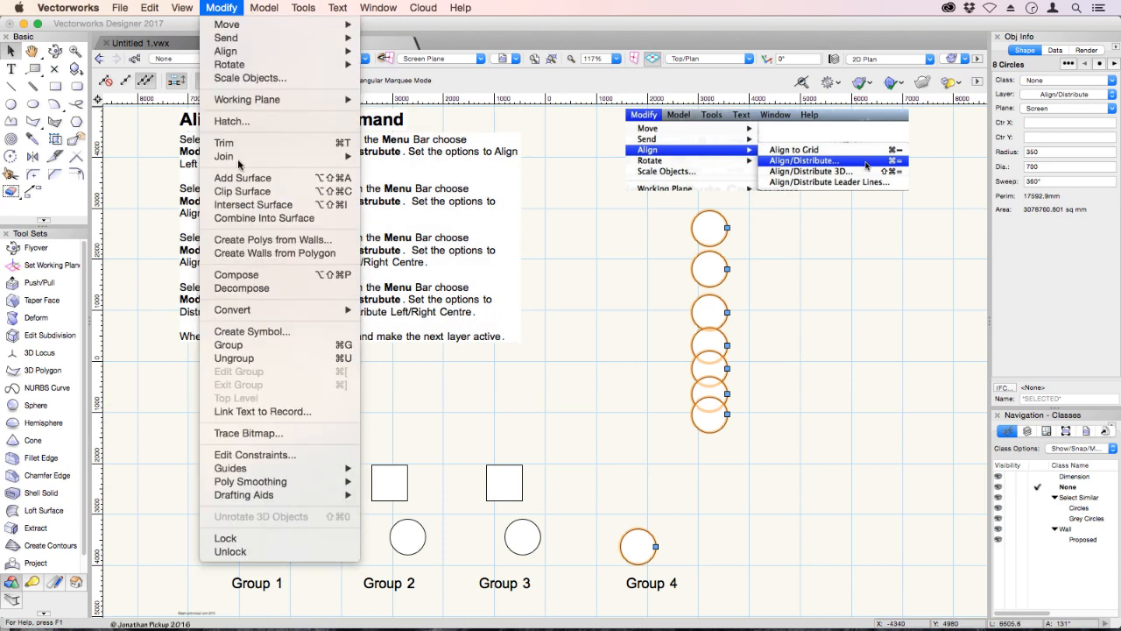
mouse_move(235, 54)
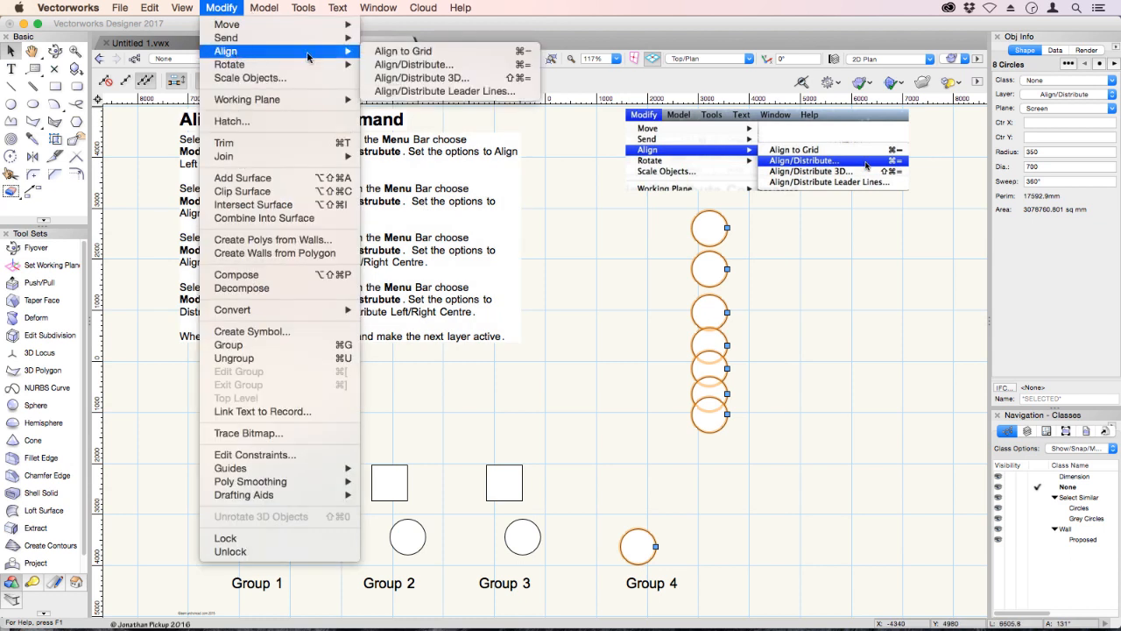
left_click(414, 65)
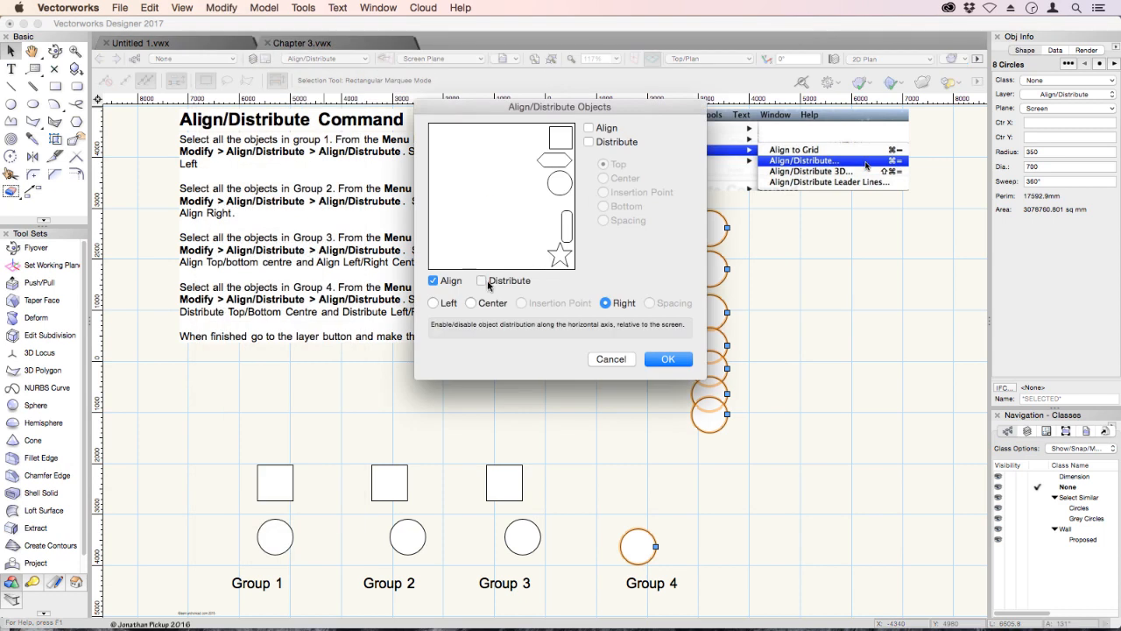
left_click(482, 281)
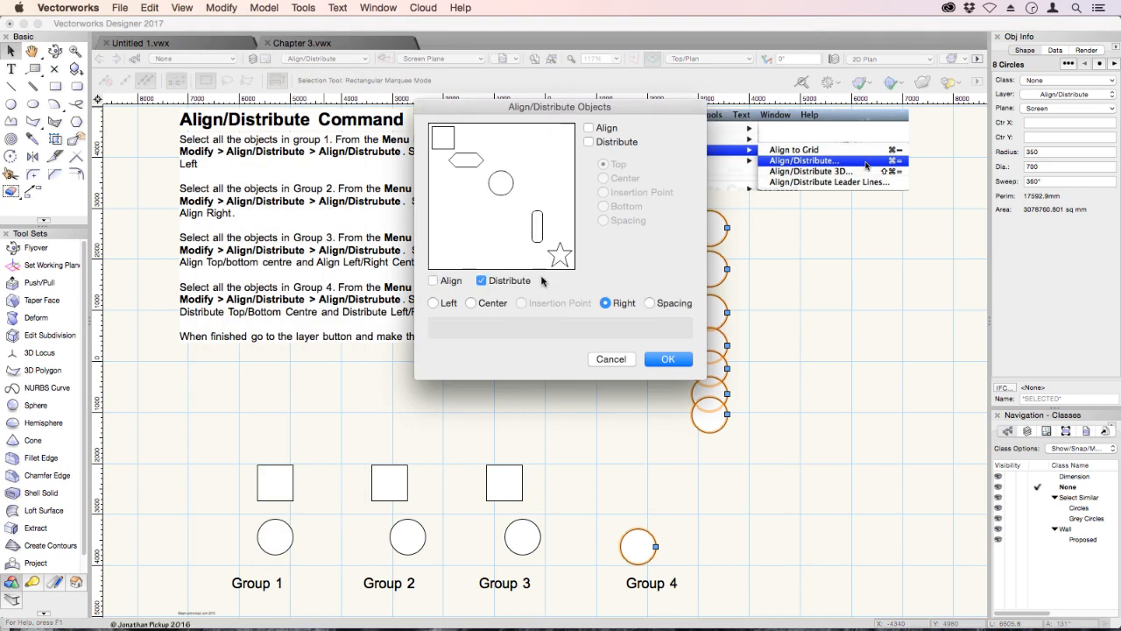
left_click(506, 304)
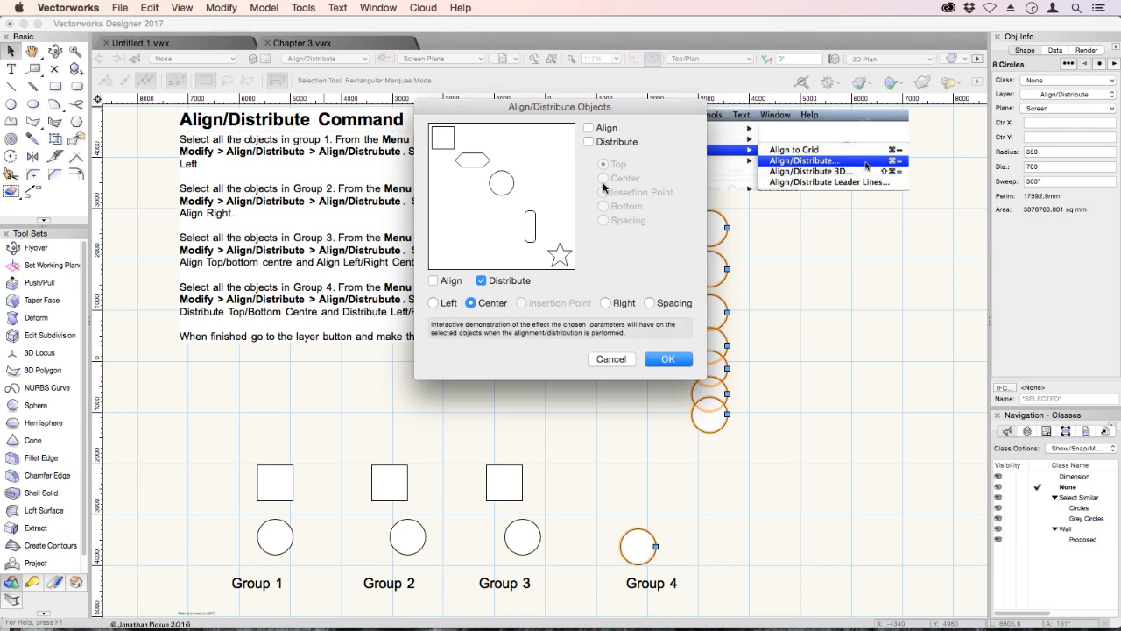
left_click(589, 142)
left_click(601, 177)
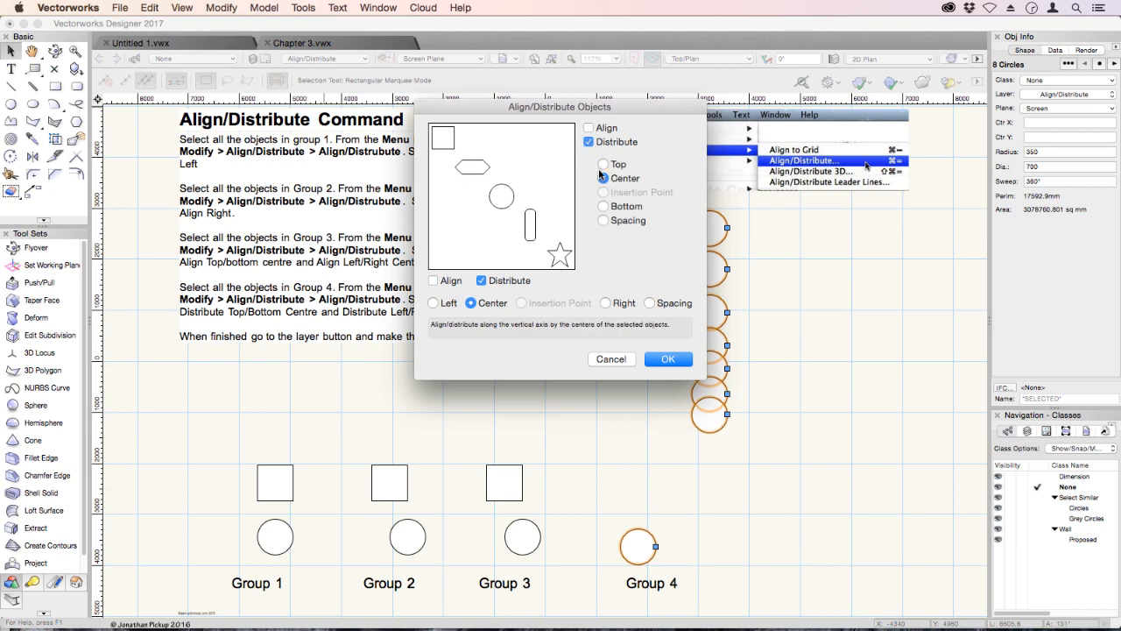
left_click(667, 359)
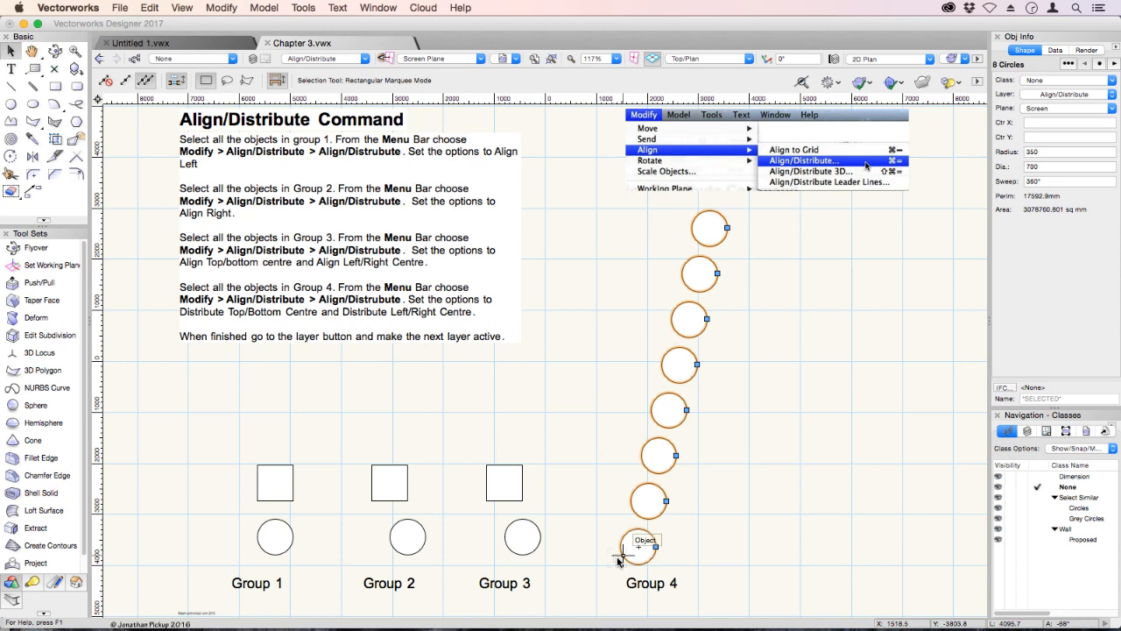
Step: Make the Join Command layer active and join the two single lines in the left-hand group into a corner
left_click(298, 61)
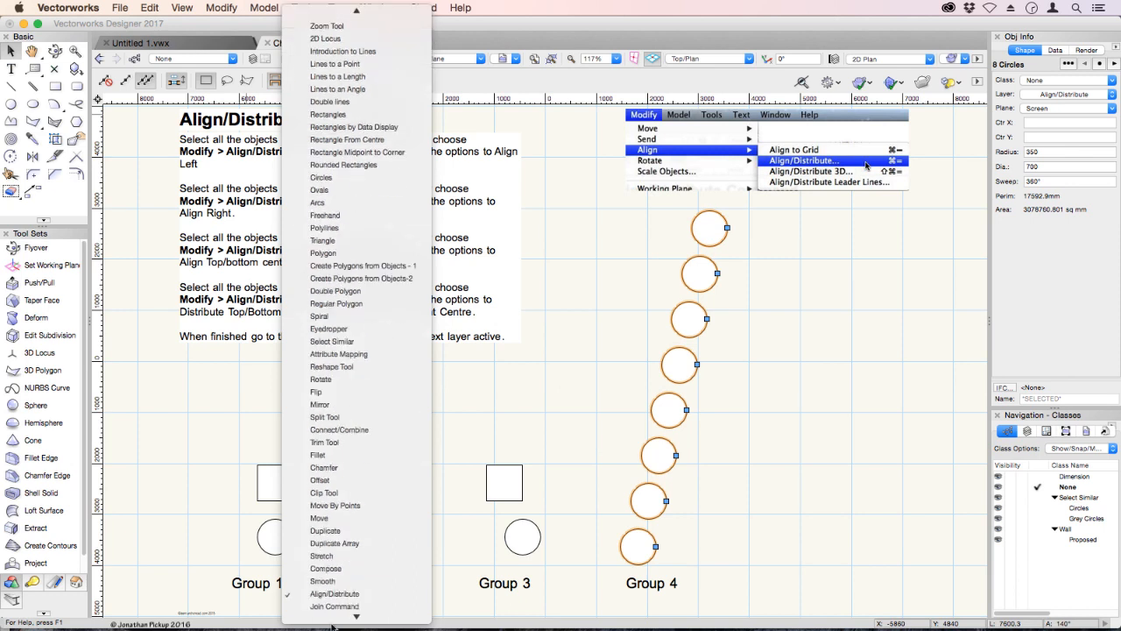
left_click(337, 594)
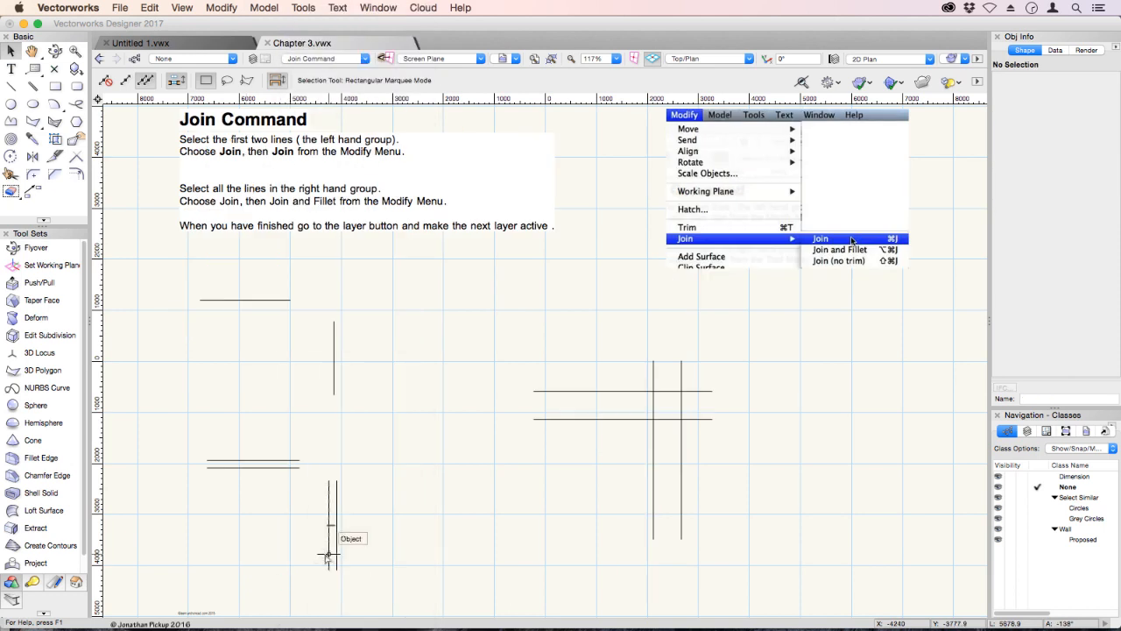
left_click_drag(175, 273, 363, 438)
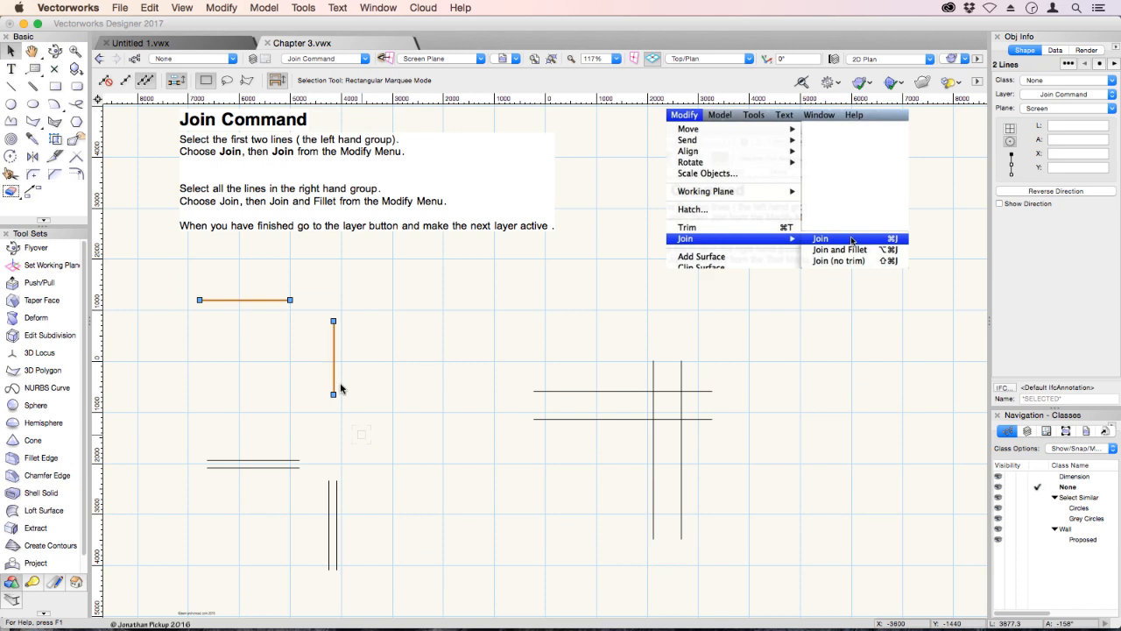
left_click(214, 8)
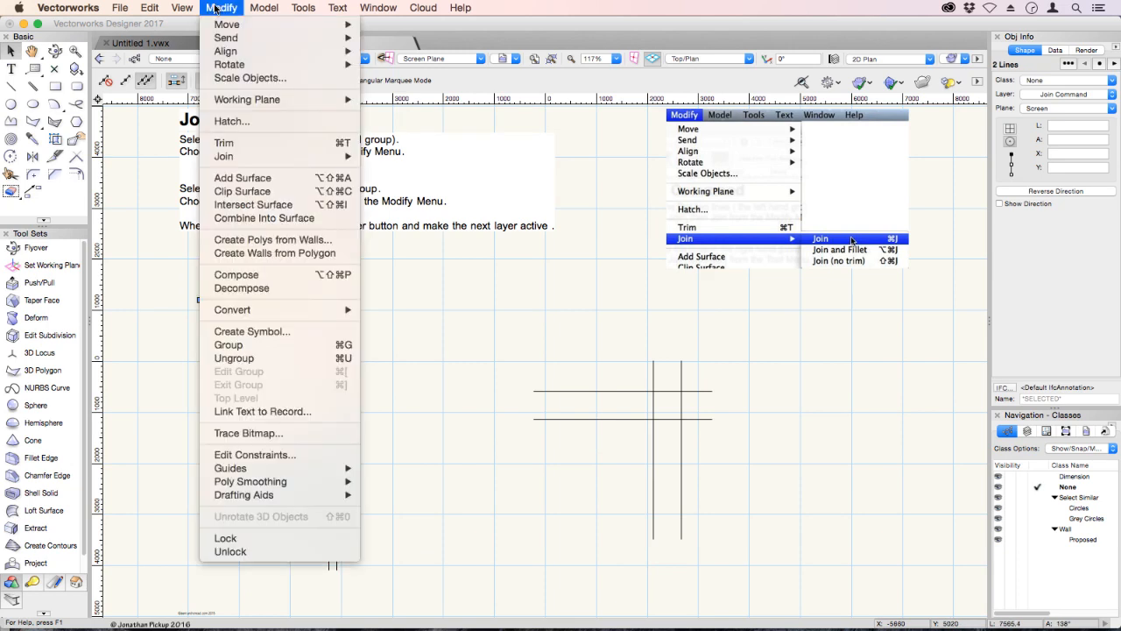
mouse_move(343, 157)
left_click(387, 159)
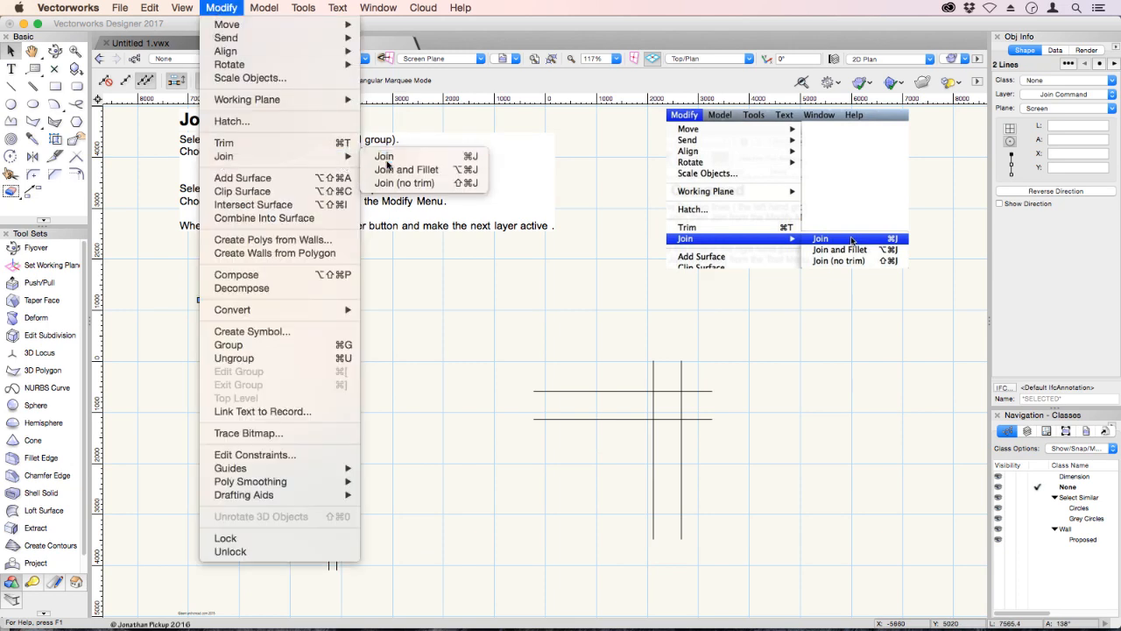
Step: Join the two separate walls below the joined lines into a corner with the Join command
left_click_drag(186, 433, 399, 591)
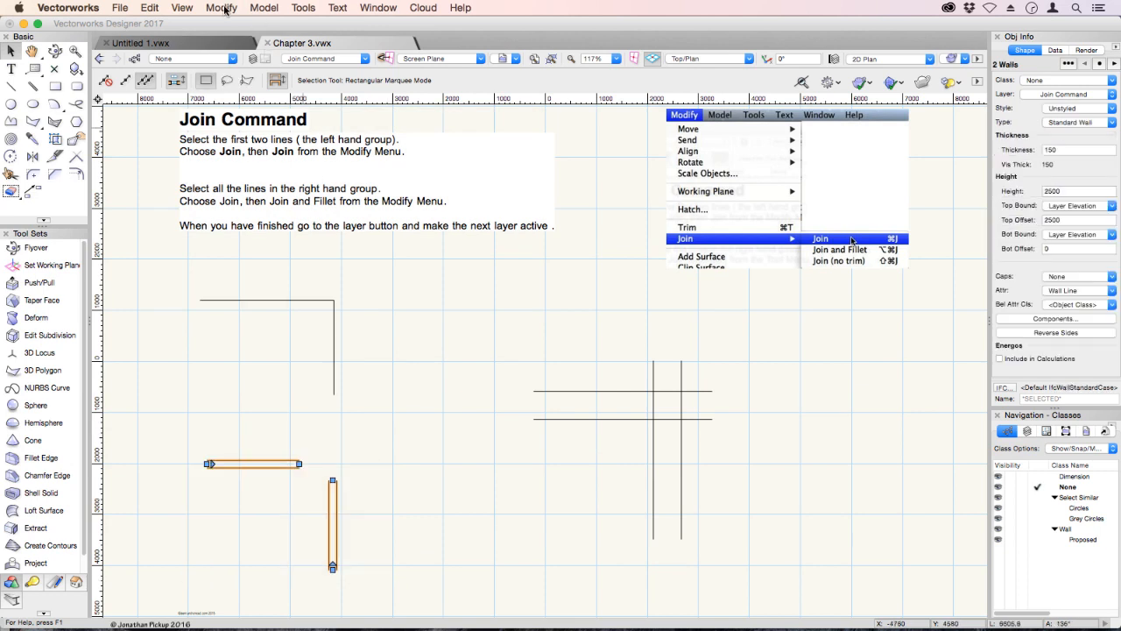
left_click(225, 9)
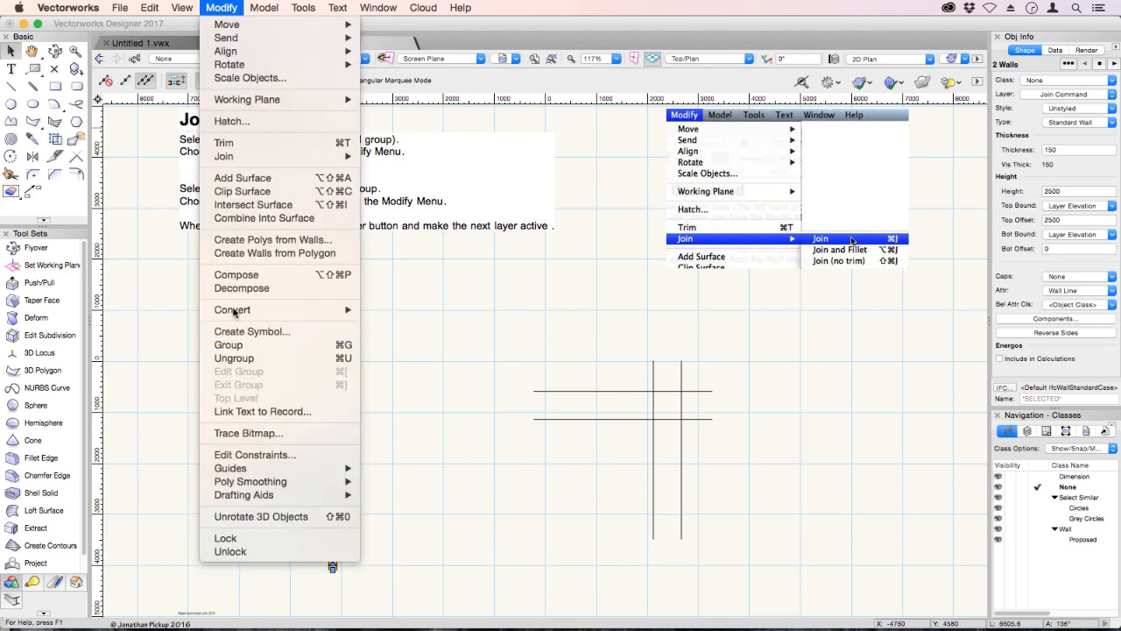
mouse_move(263, 156)
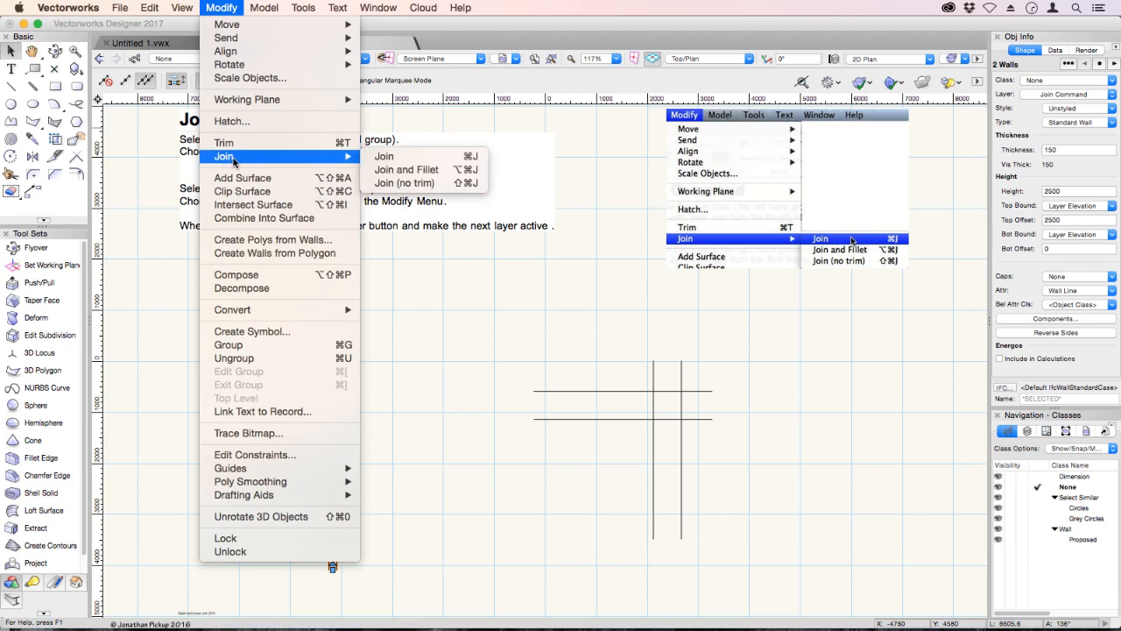
left_click(423, 160)
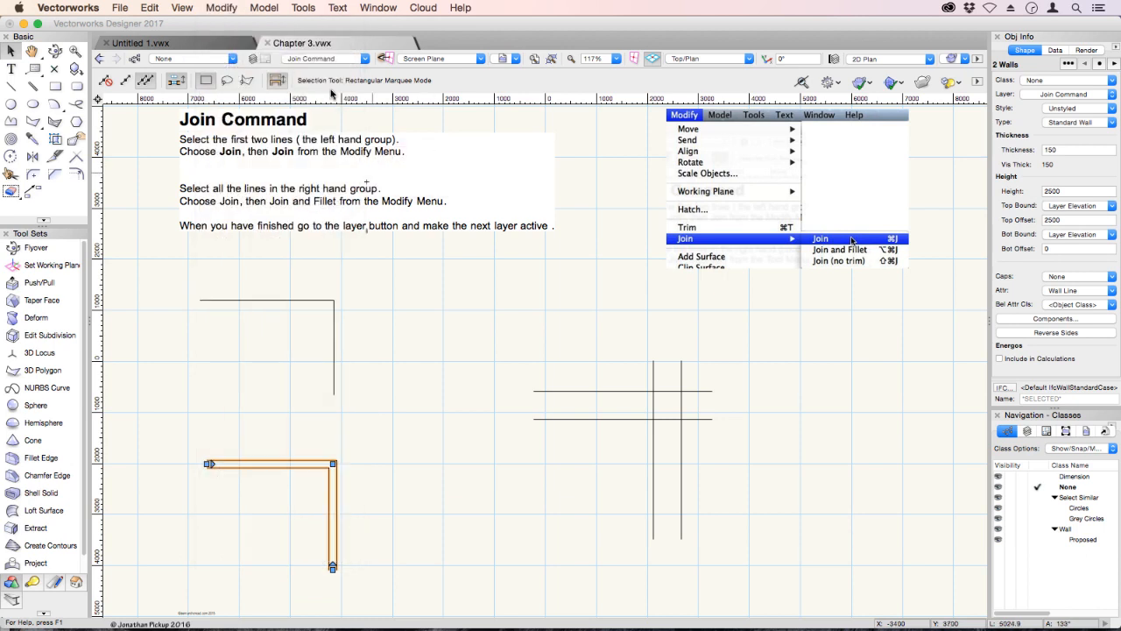
Step: Make the Add Surface layer active and combine the rectangle and the four circles with Add Surface
left_click(321, 59)
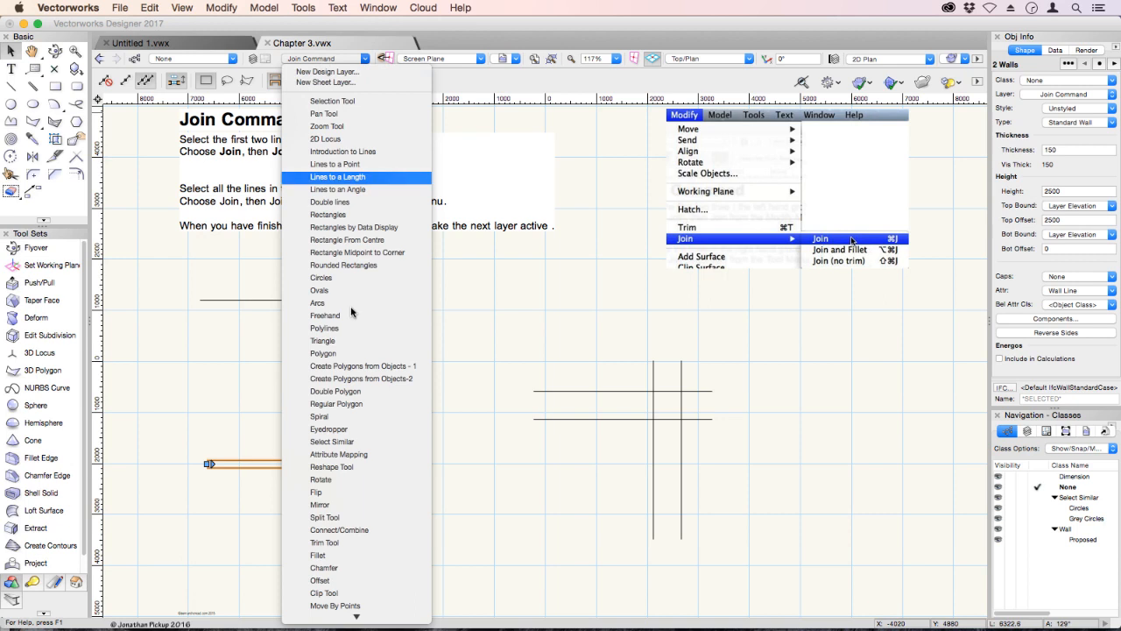
mouse_move(388, 628)
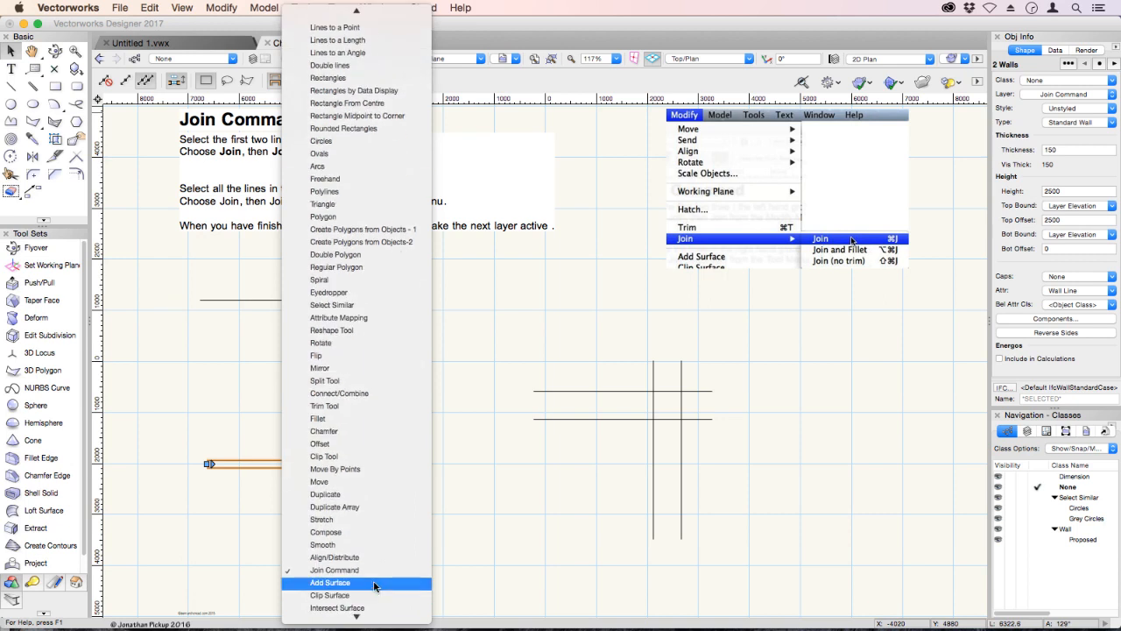
left_click(374, 583)
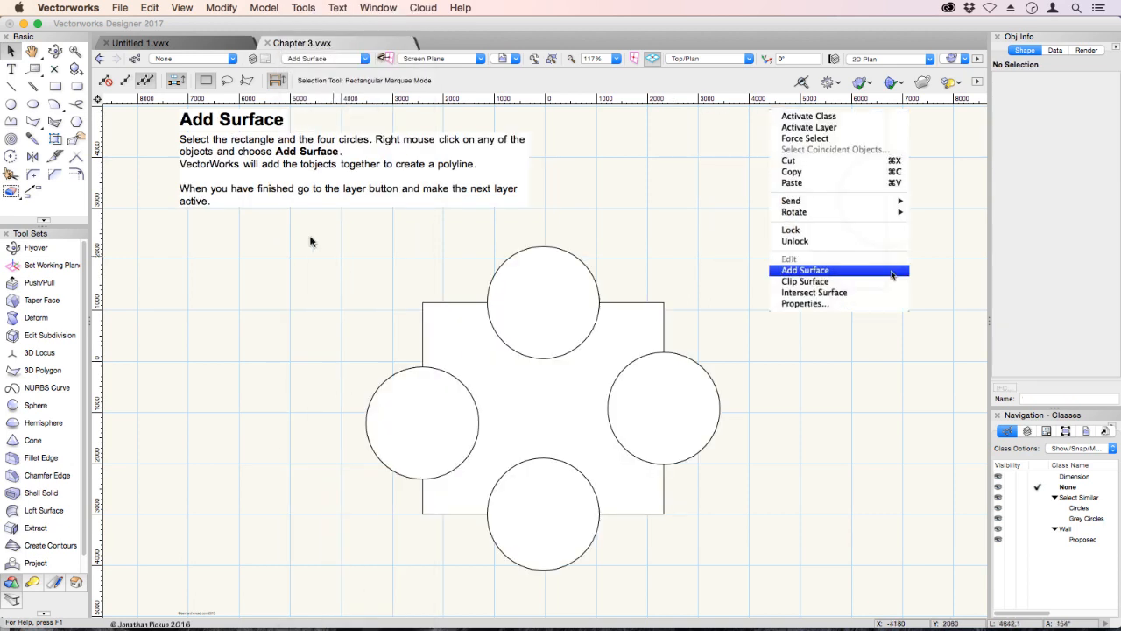
mouse_move(309, 226)
left_mouse_down()
mouse_move(726, 538)
mouse_move(751, 593)
mouse_move(762, 592)
left_mouse_up()
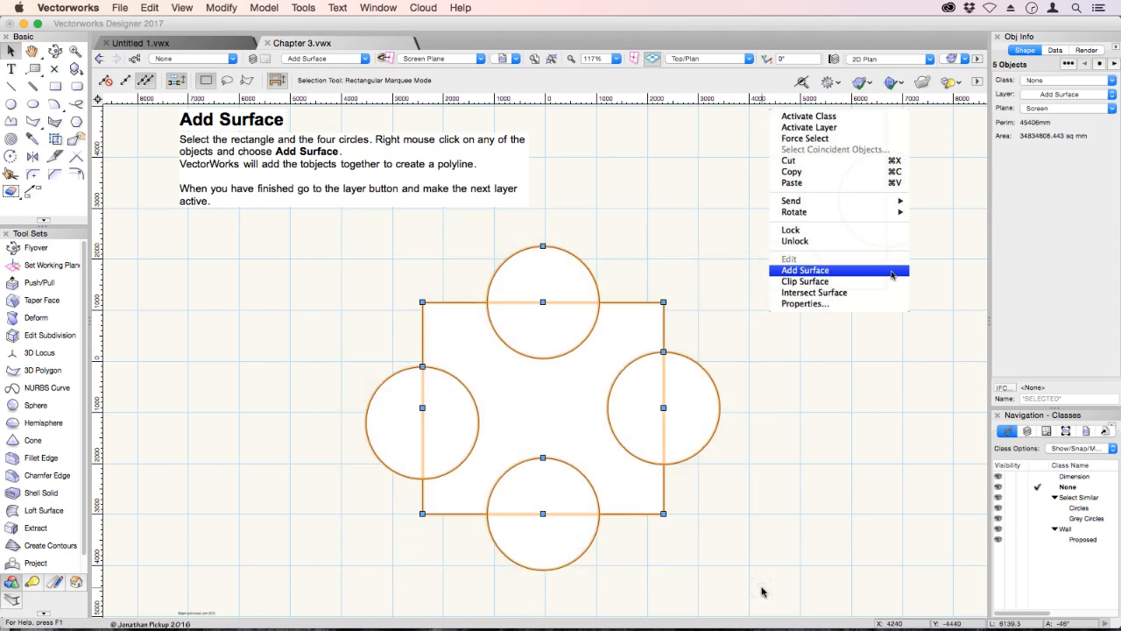
right_click(540, 351)
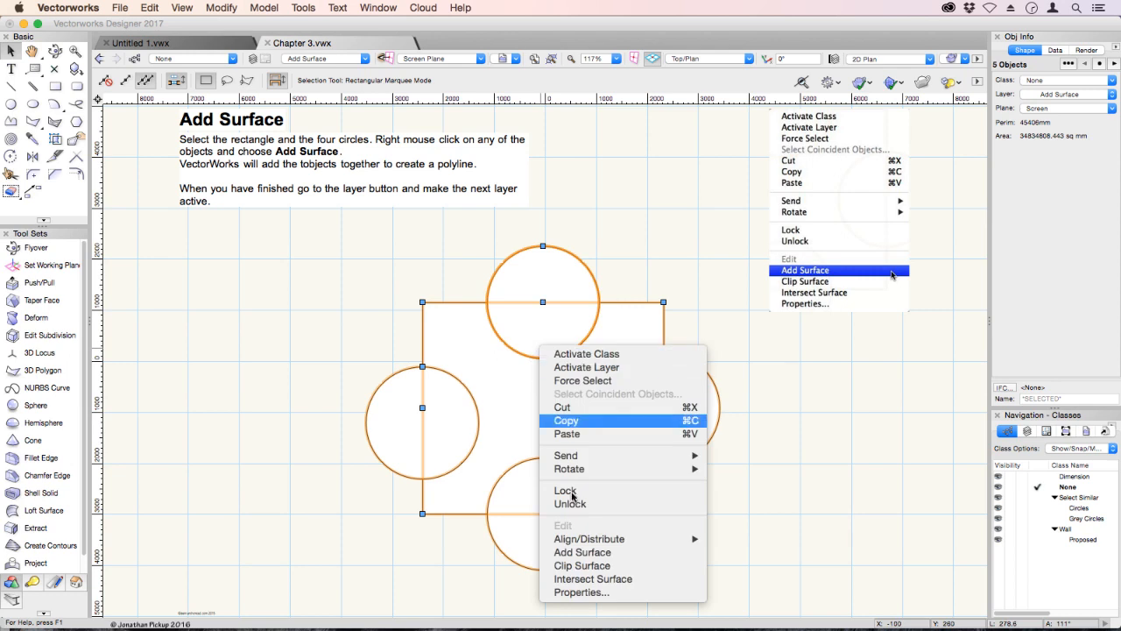
left_click(572, 553)
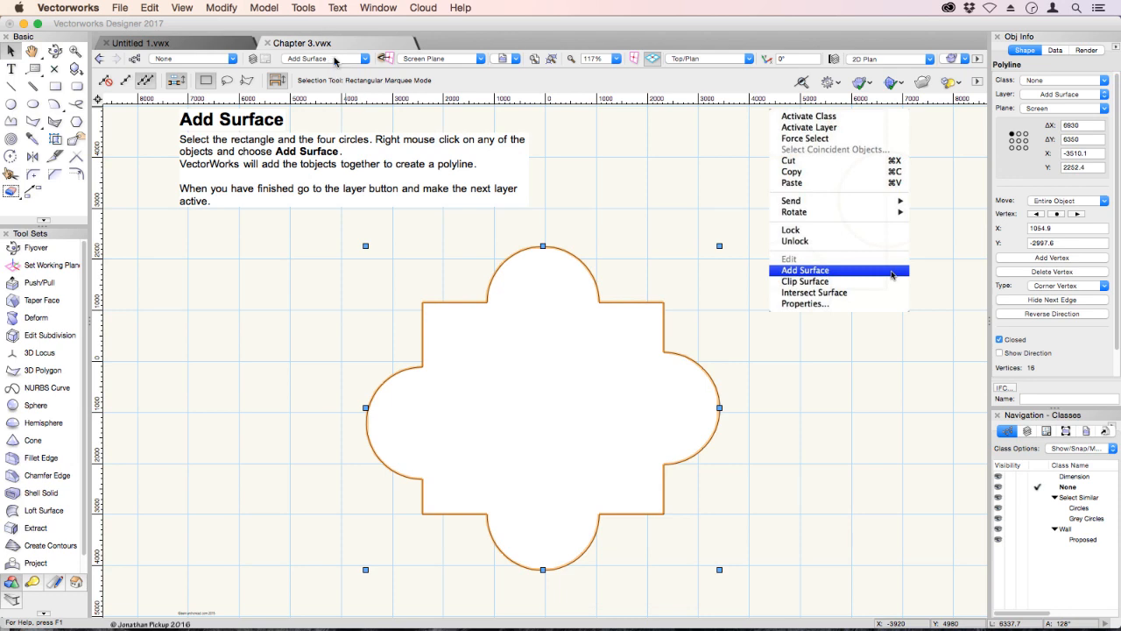
Step: On the Clip Surface layer, clip the oval out of the rectangle with Clip Surface and delete the oval
left_click(336, 59)
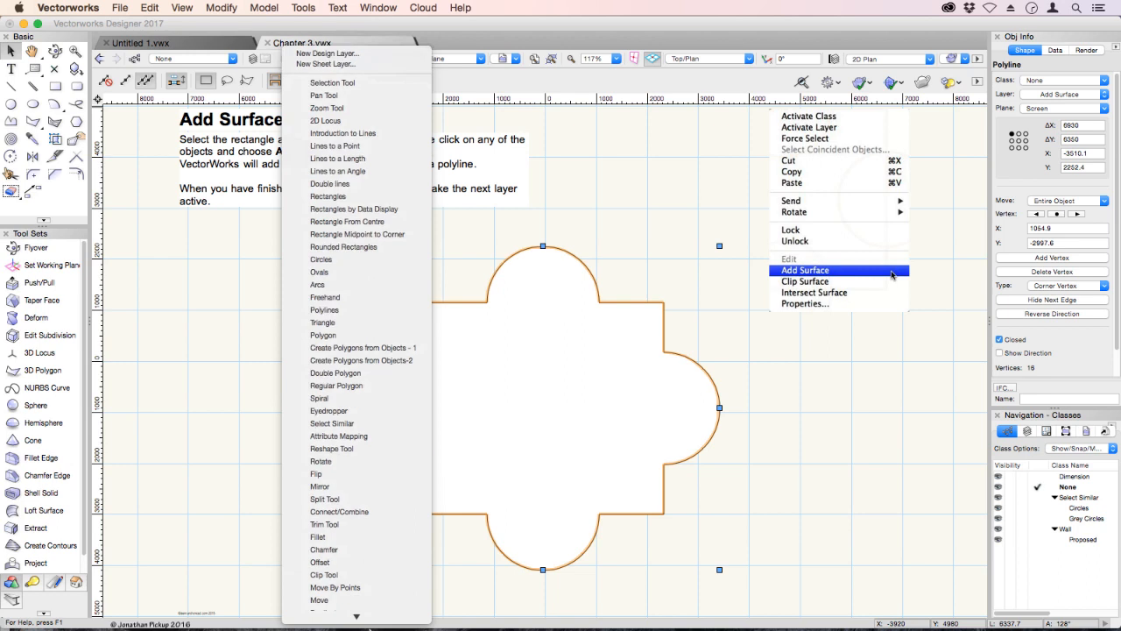
scroll(350, 578, "down", 5)
left_click(334, 551)
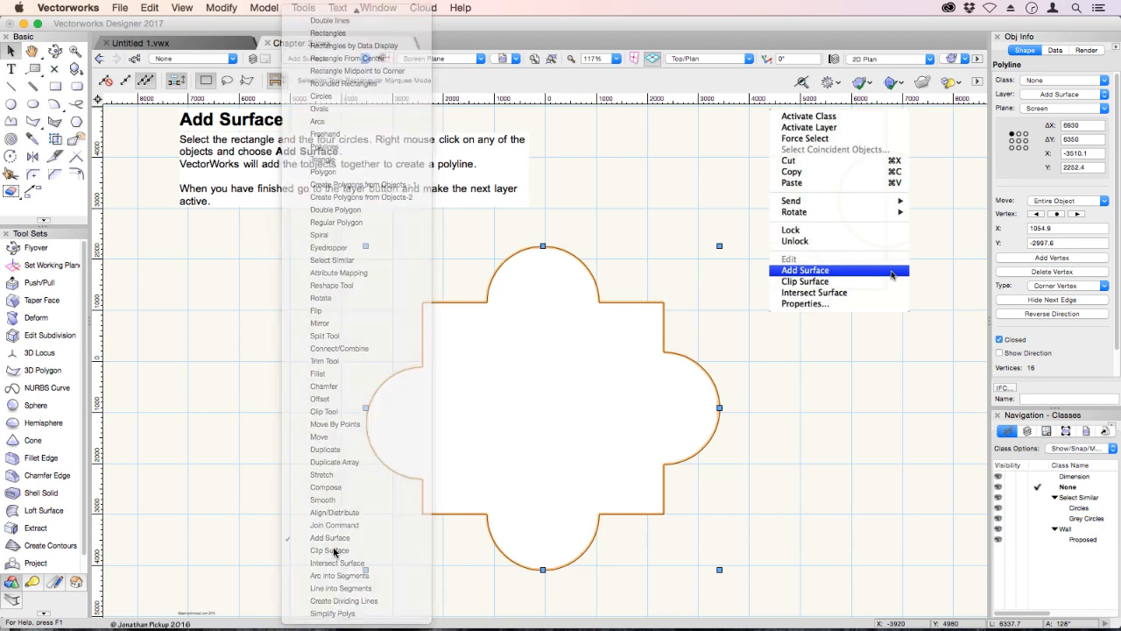
left_click_drag(371, 236, 720, 552)
right_click(575, 427)
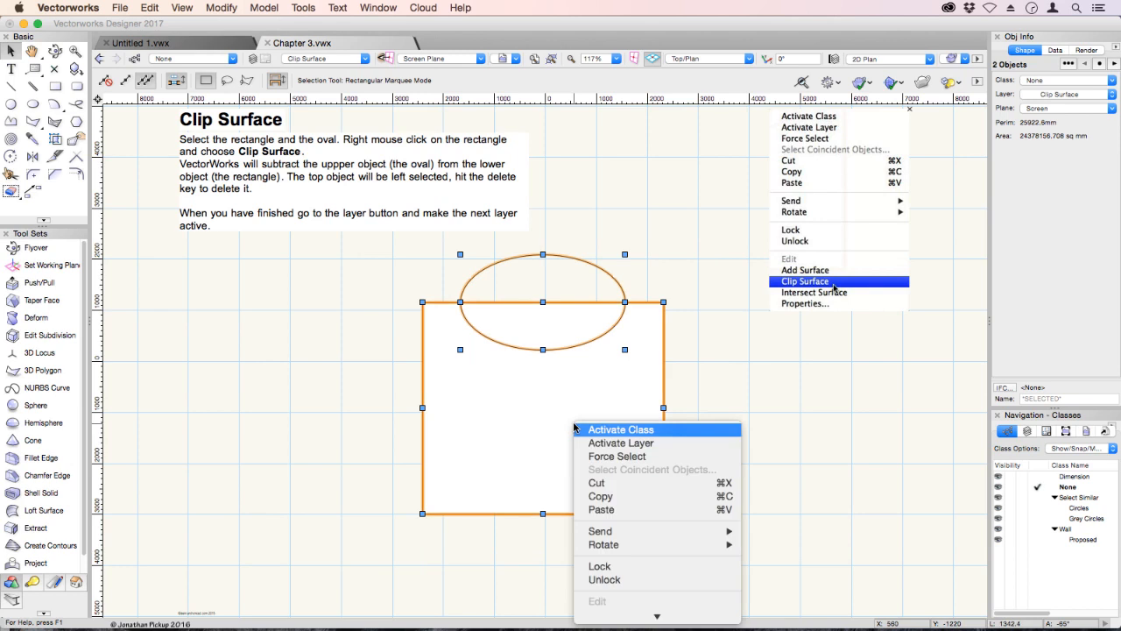
mouse_move(599, 617)
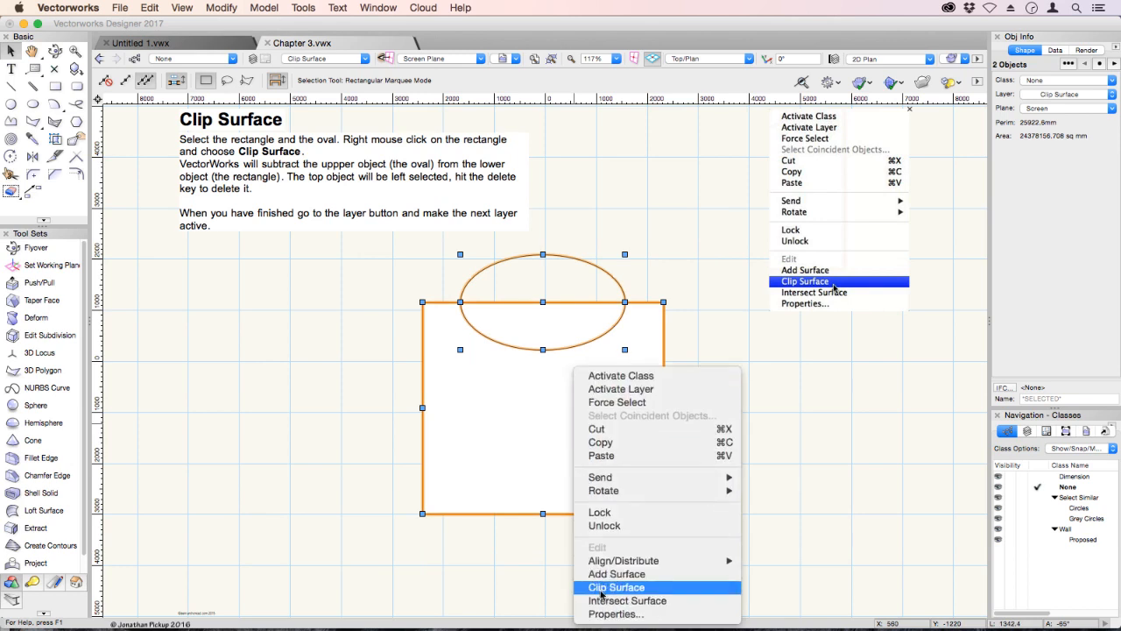
left_click(601, 589)
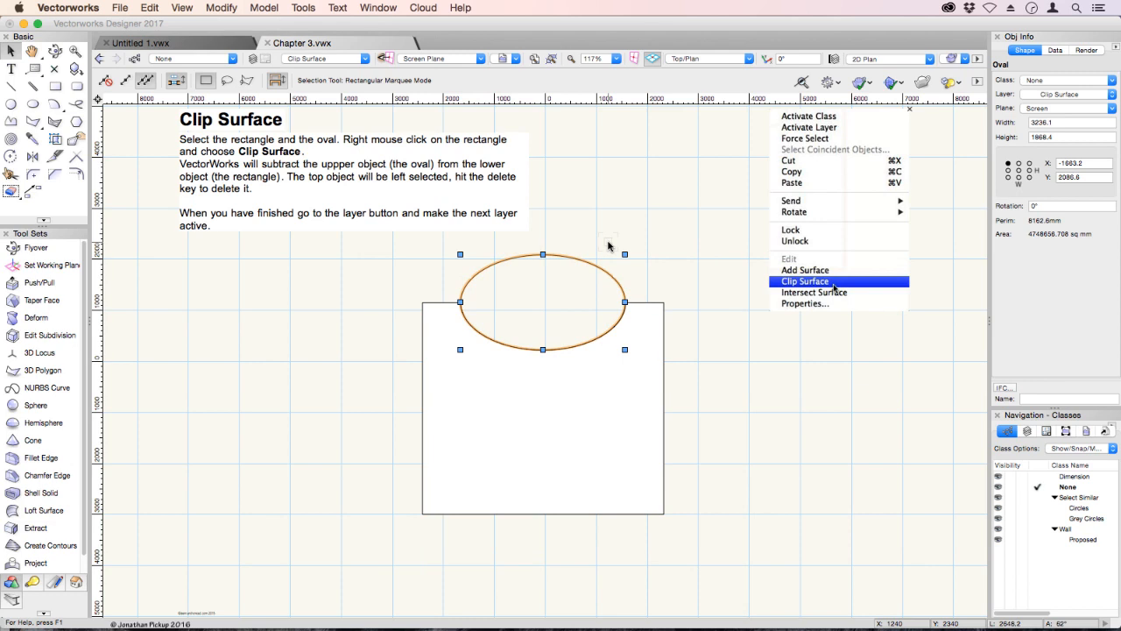
key("Delete")
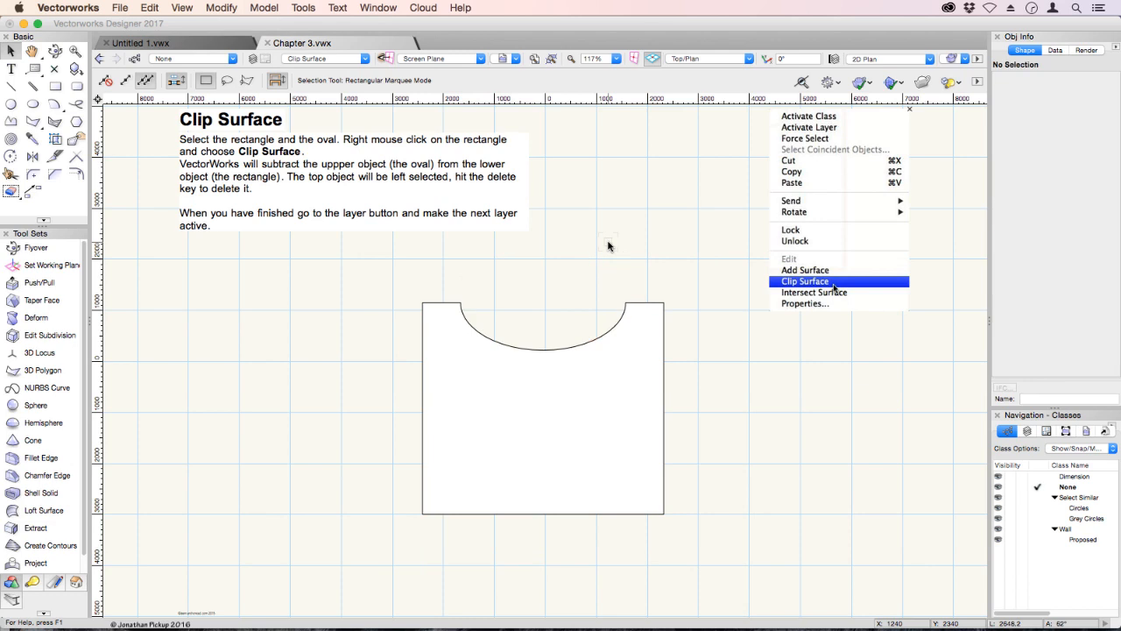
Step: On the Intersect Surface layer, apply Intersect Surface to the two overlapping circles and select the right-hand circle
left_click(328, 58)
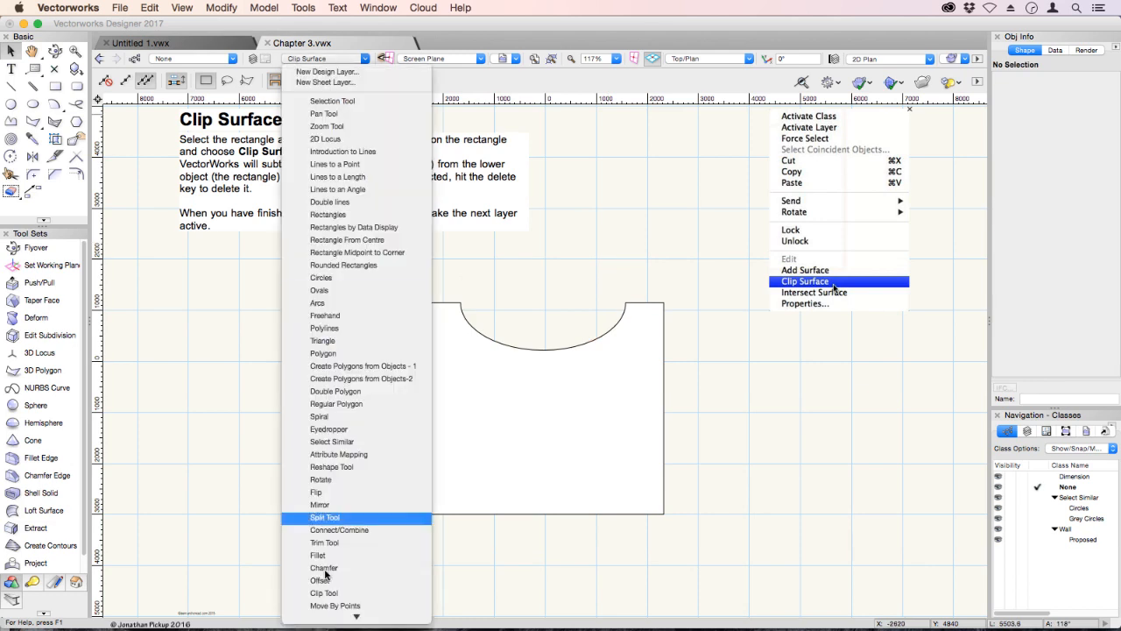
scroll(350, 605, "down", 2)
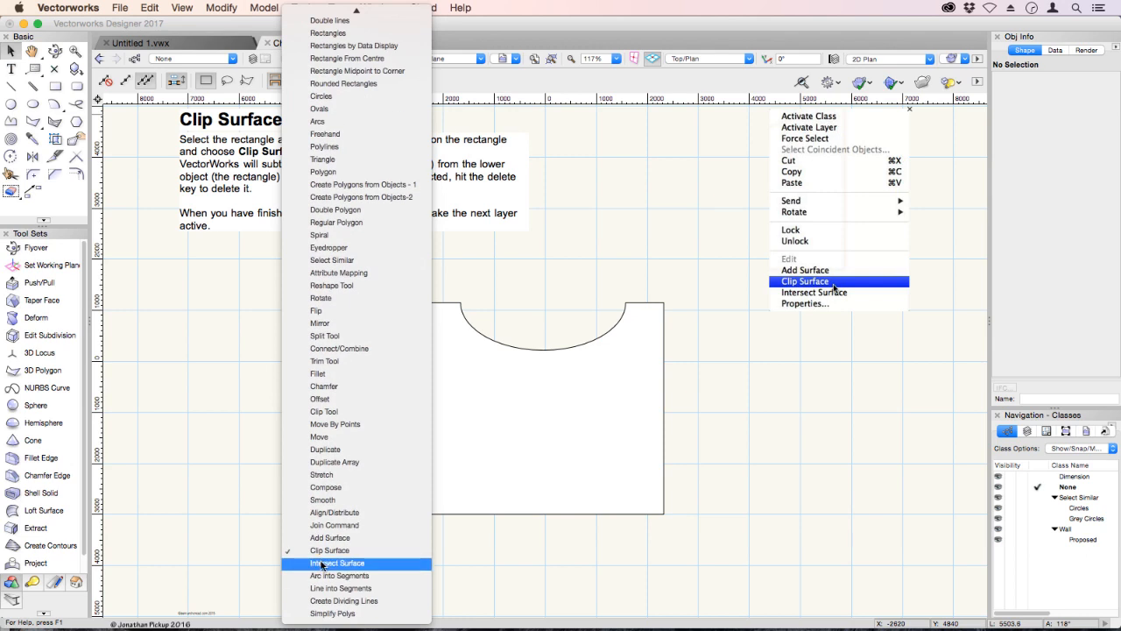
left_click(321, 568)
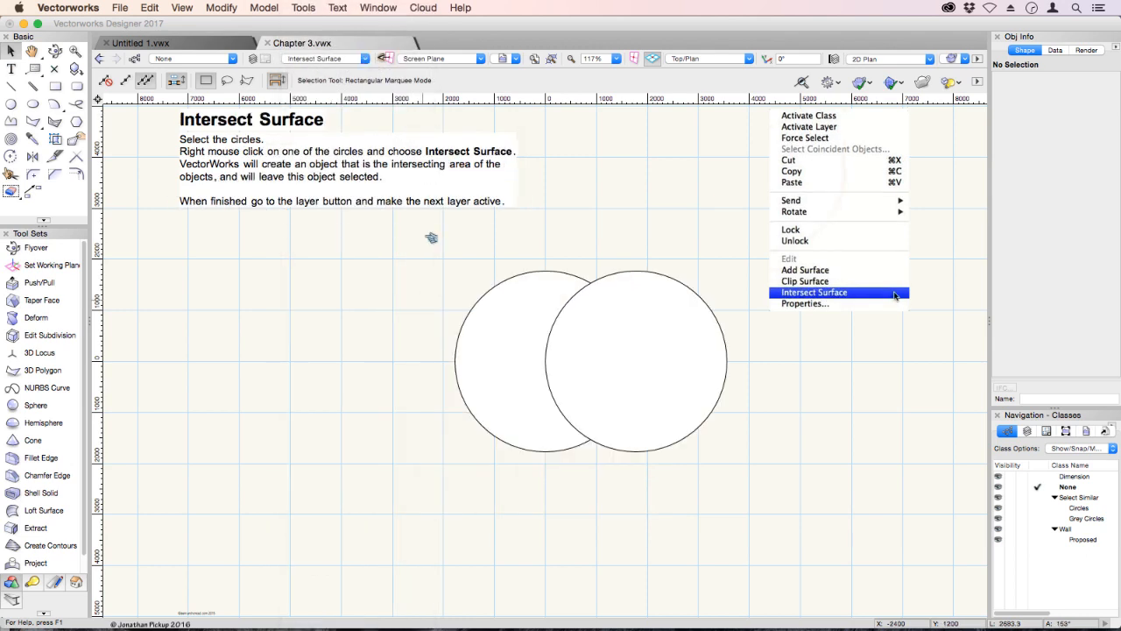
left_click_drag(617, 420, 734, 509)
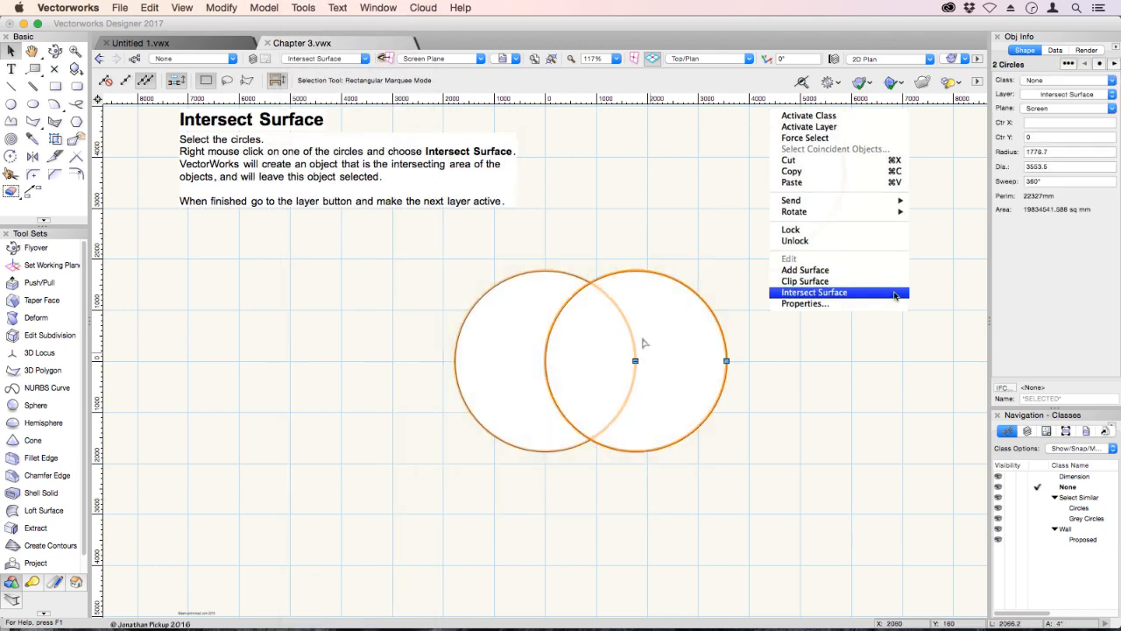
right_click(589, 326)
left_click(642, 557)
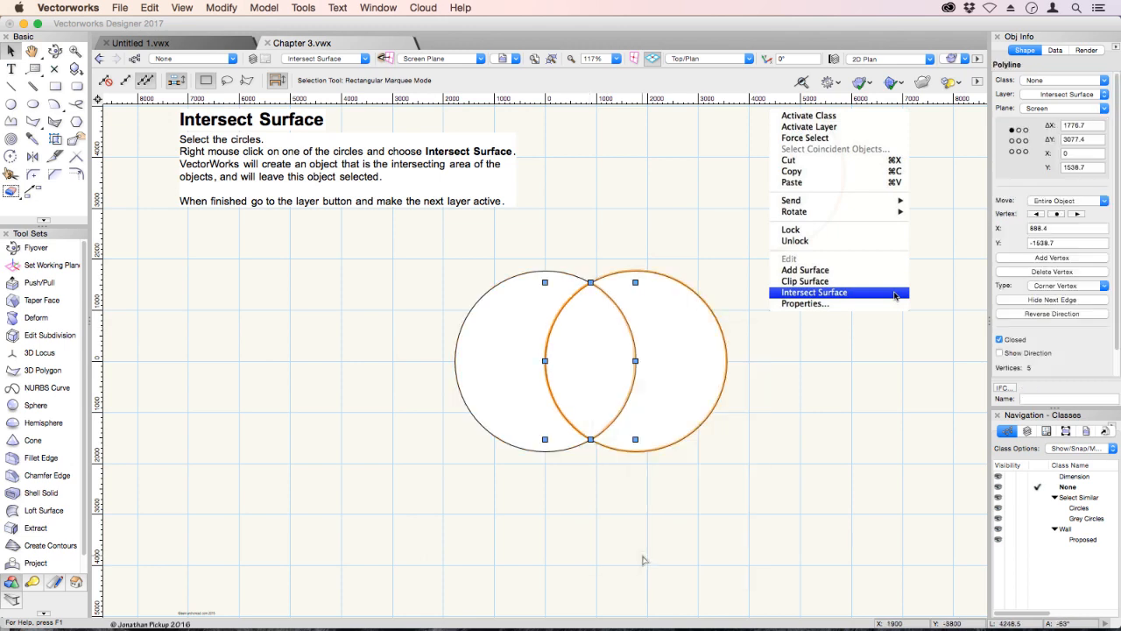
left_click(663, 445)
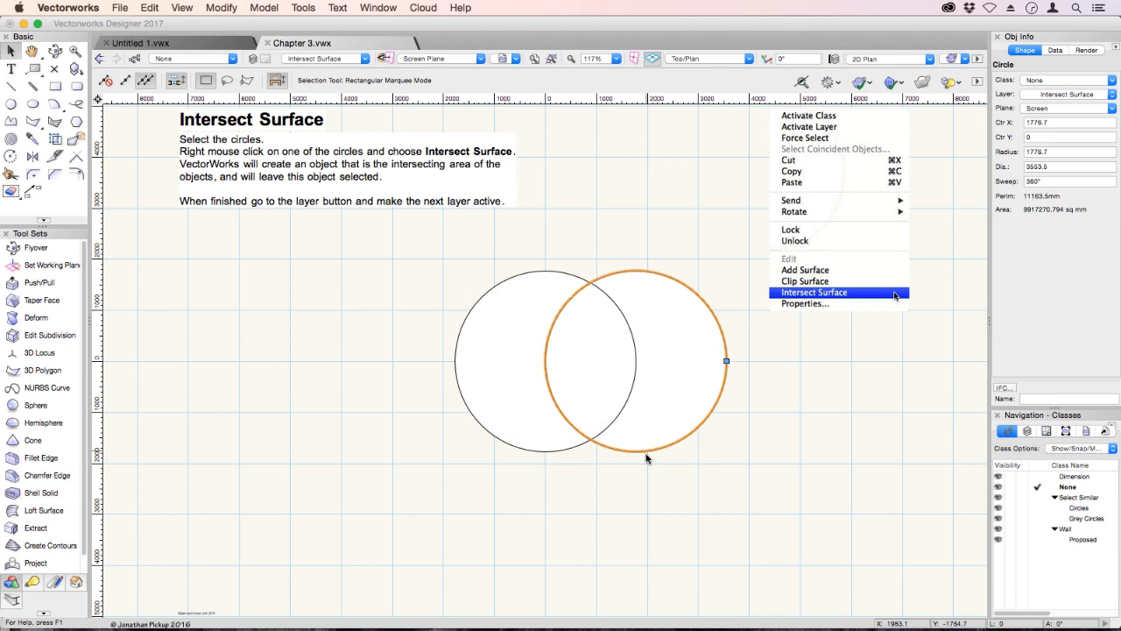
Step: Delete the two original circles and select the intersection shape between them
key("Delete")
key("Delete")
left_click(561, 352)
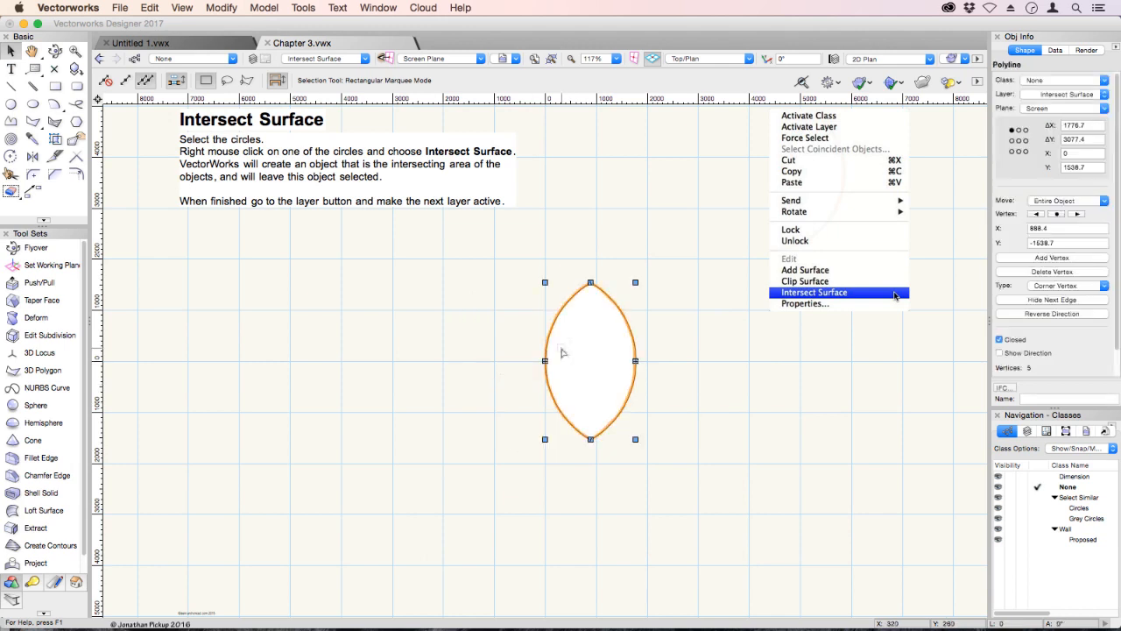
Step: Make the Arc into Segments layer active and select the arc
left_click(338, 58)
mouse_move(356, 627)
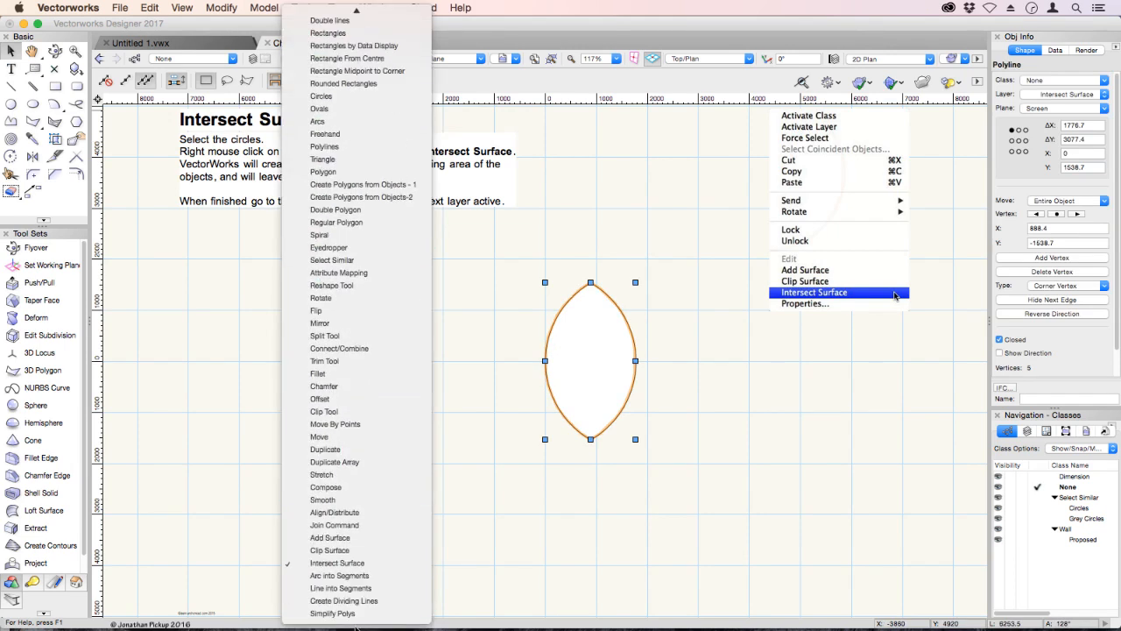
left_click(339, 575)
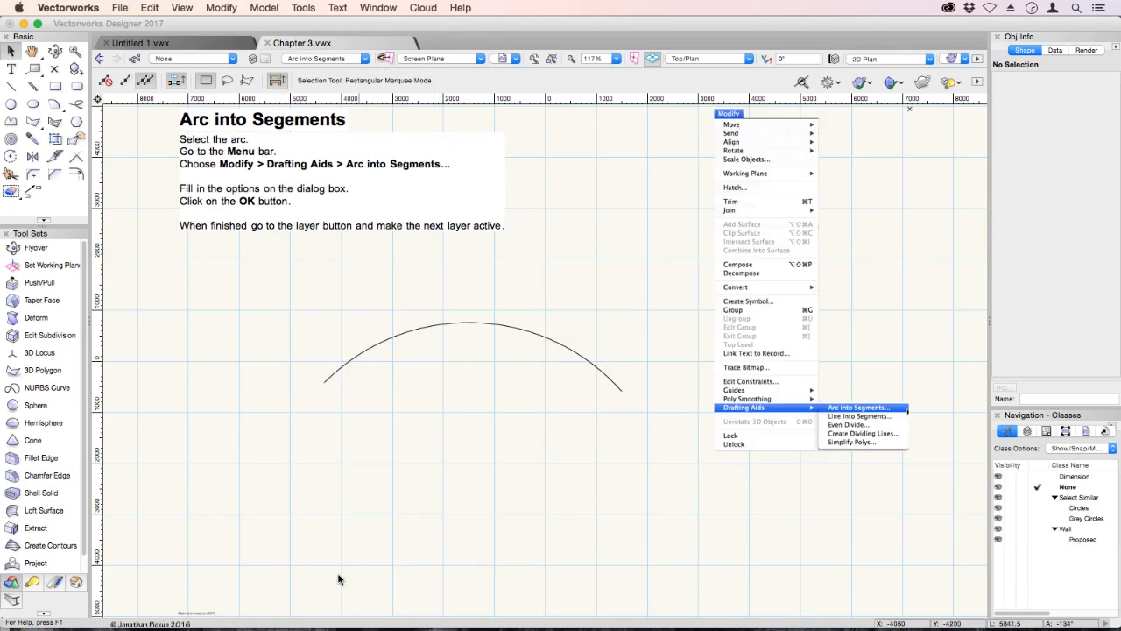
left_click(368, 350)
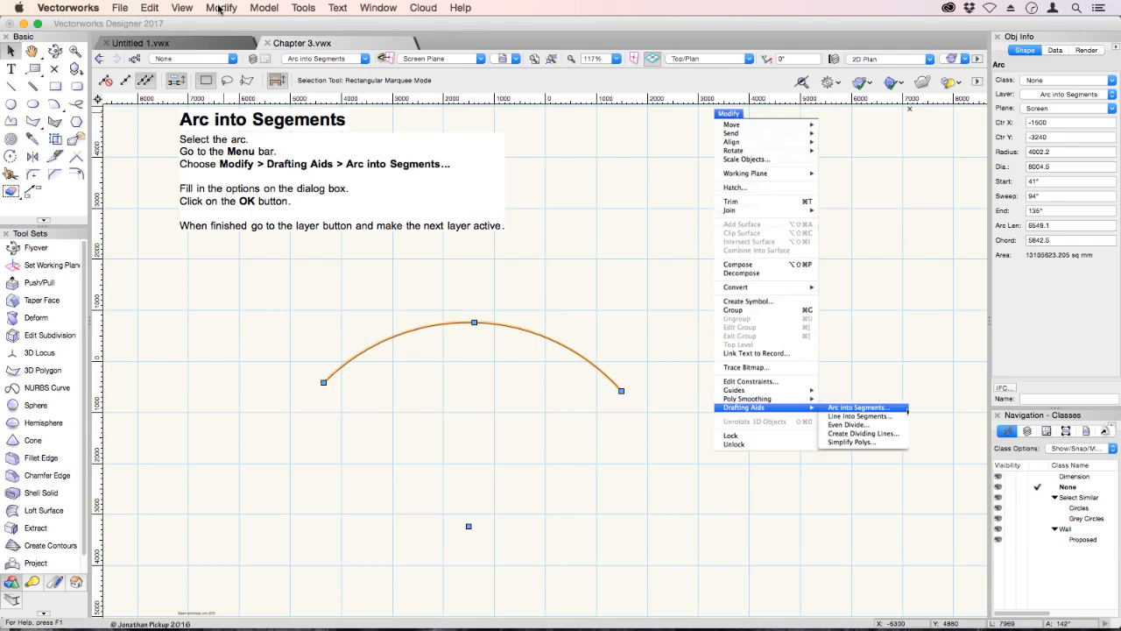
Step: Convert the arc into a polygon of 5 segments with Arc into Segments, and undo the conversion
left_click(217, 8)
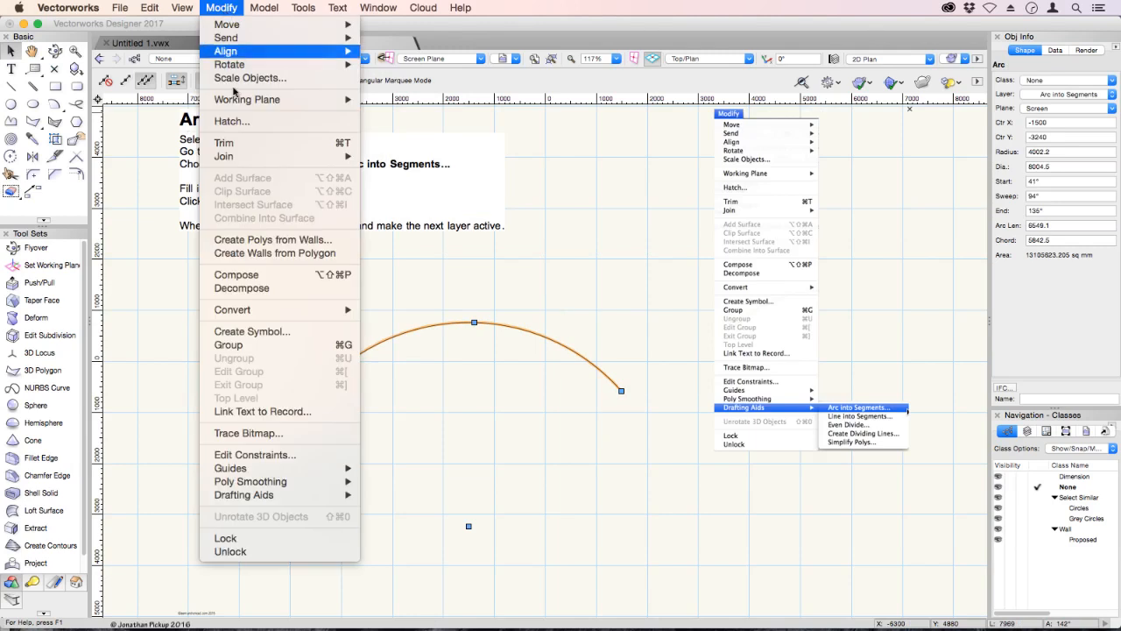
mouse_move(271, 496)
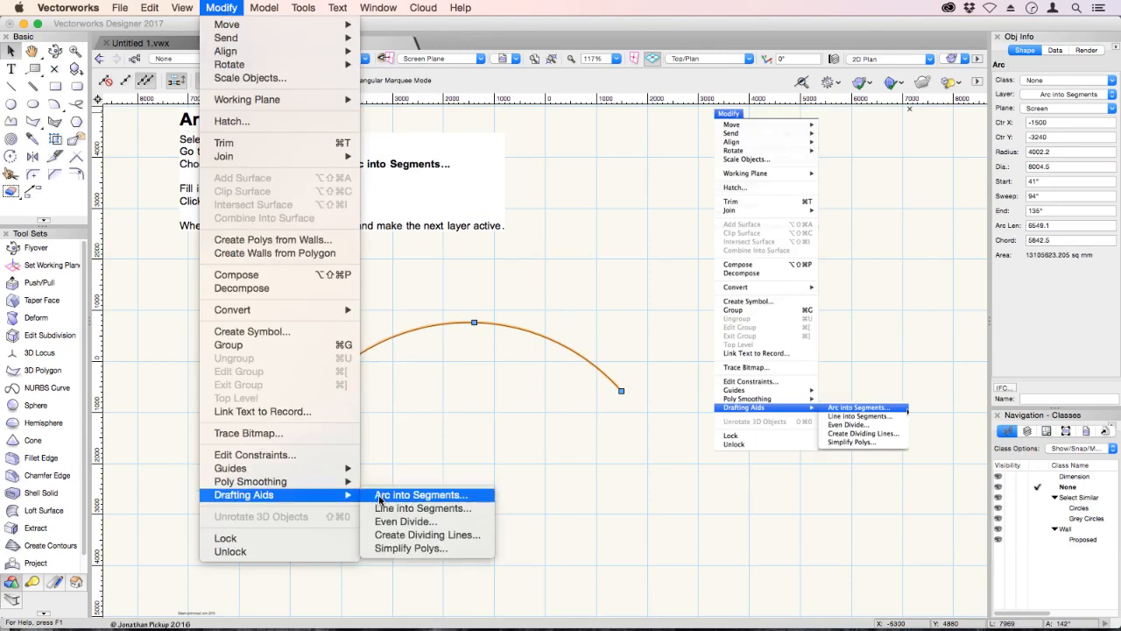
left_click(381, 496)
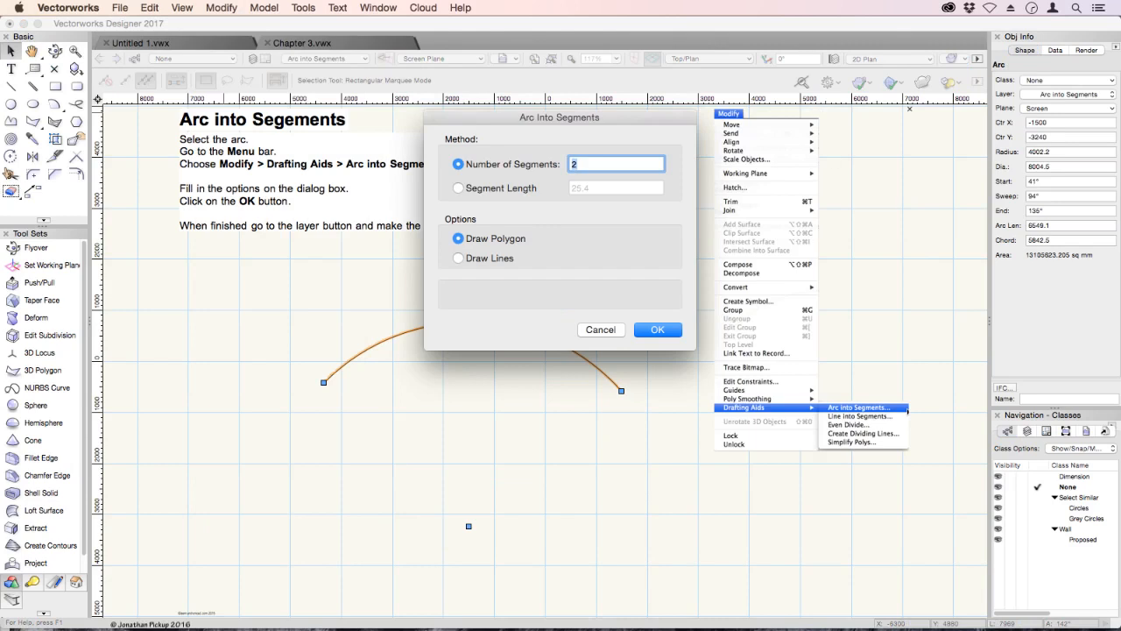
key("Return")
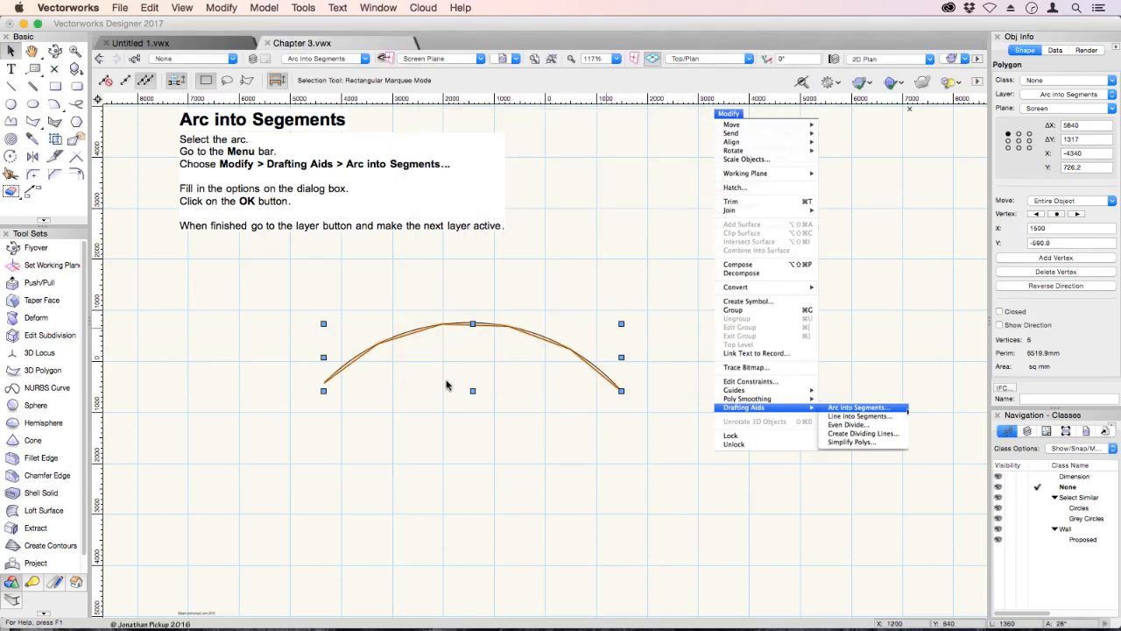
left_click(421, 369)
left_click(405, 329)
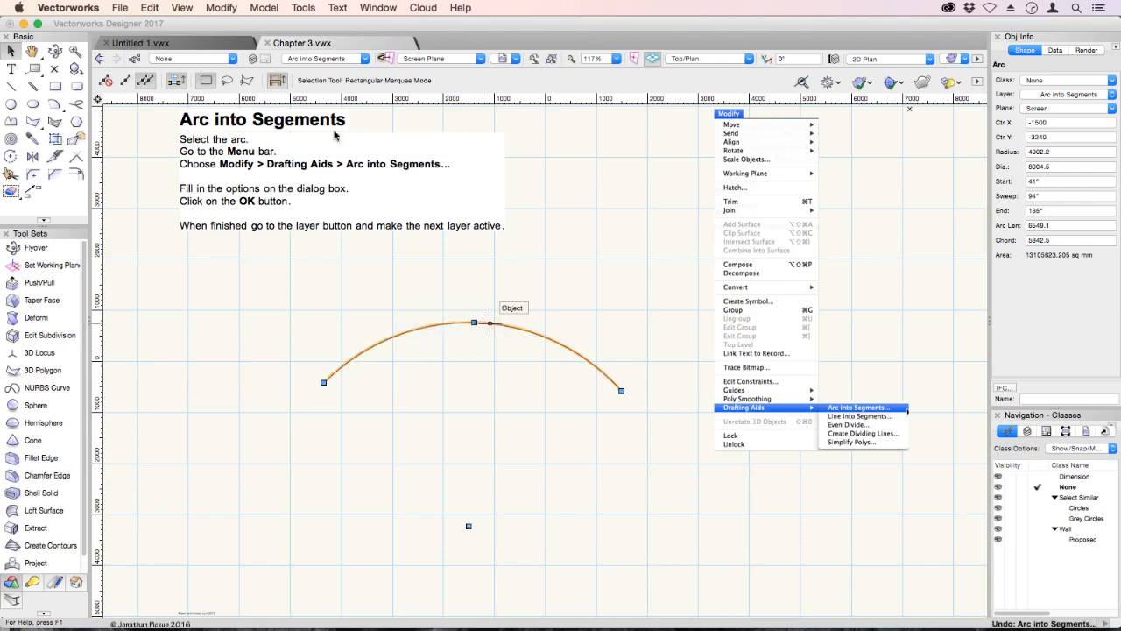
left_click(222, 8)
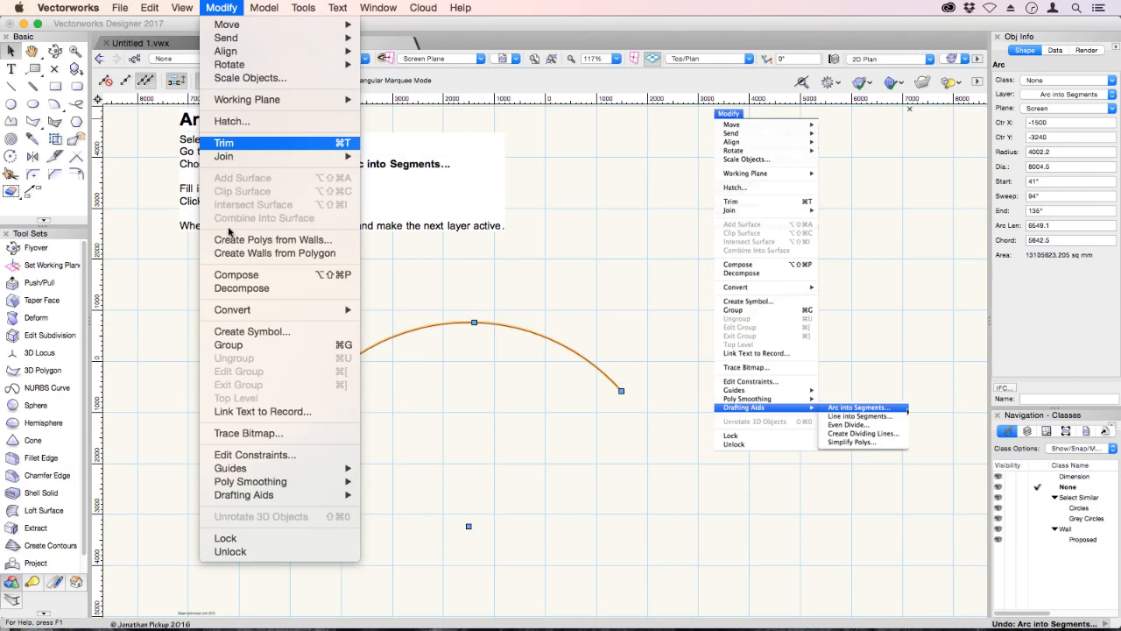
mouse_move(254, 498)
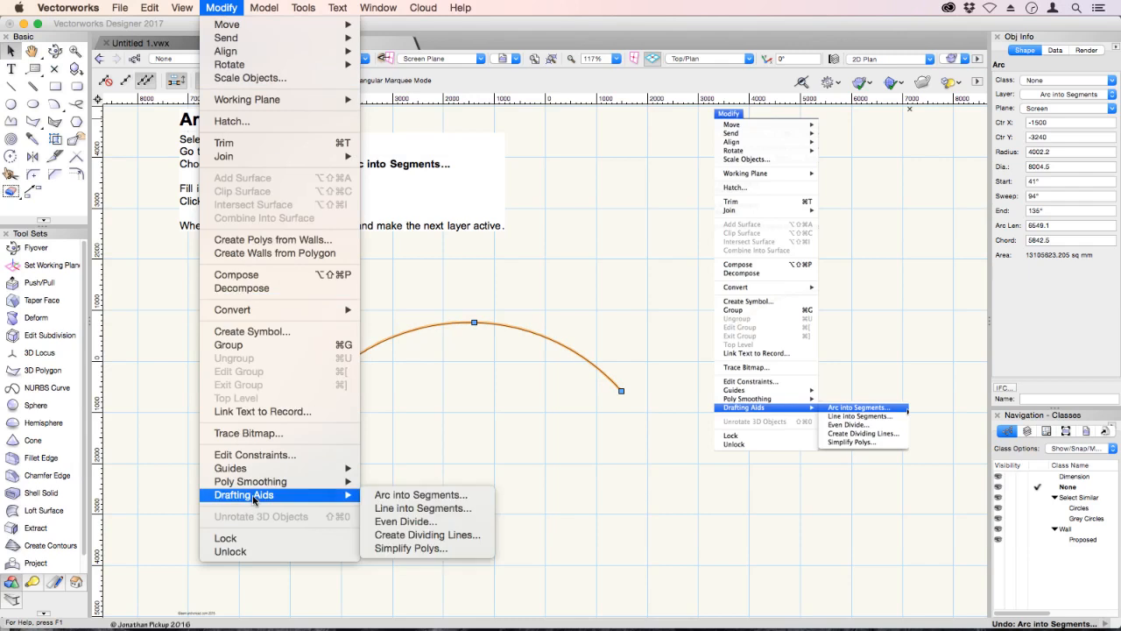
left_click(417, 495)
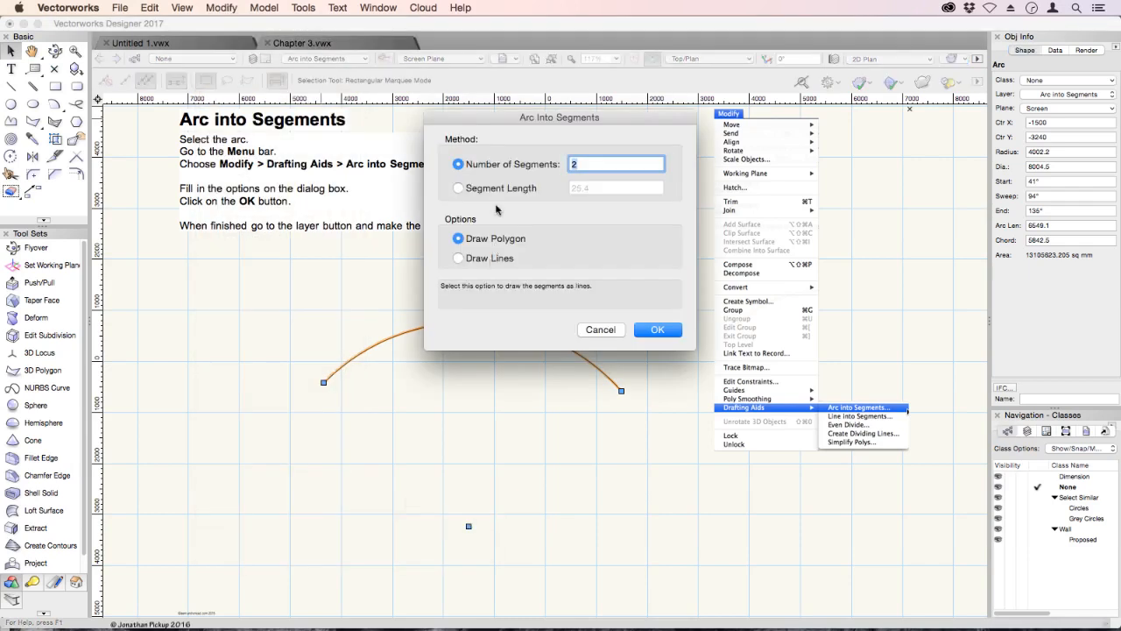
left_click(482, 260)
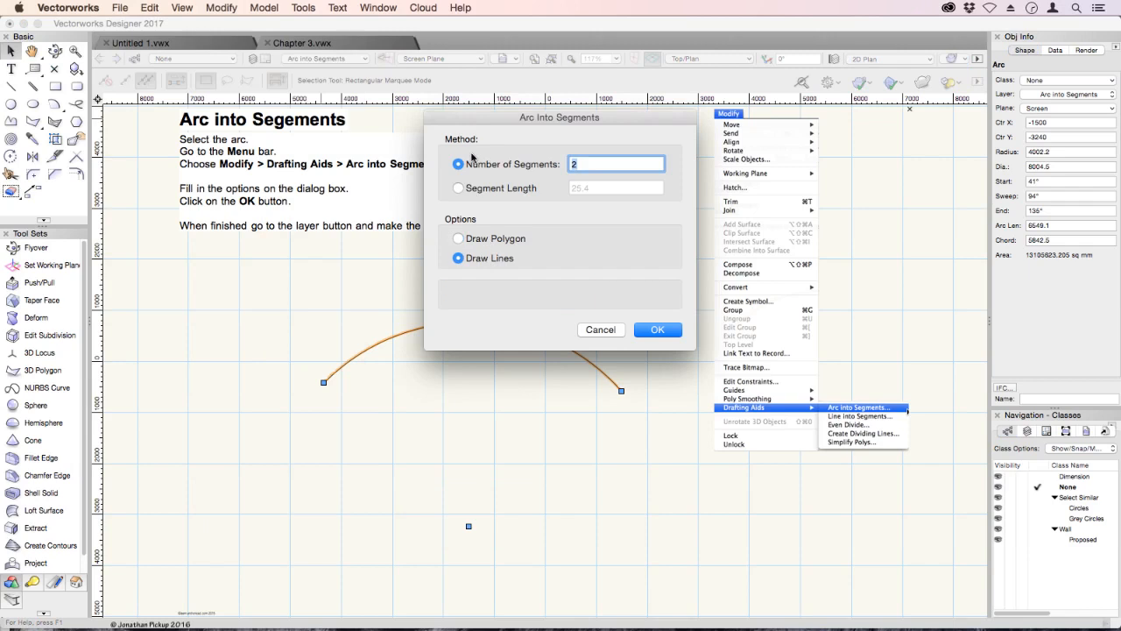
left_click(465, 188)
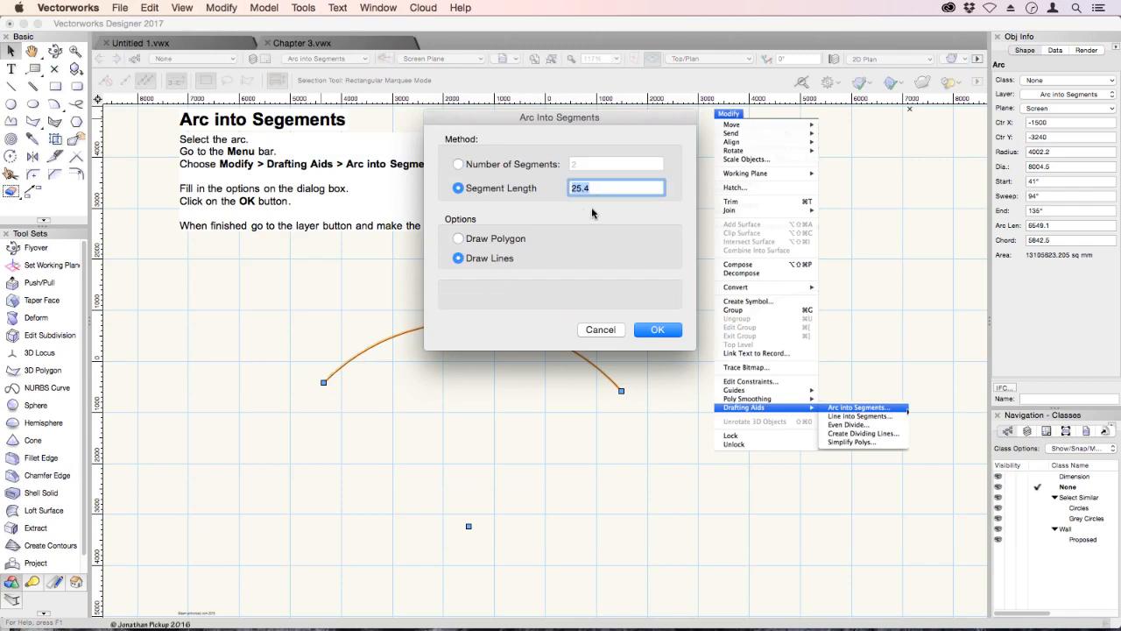
type("100")
left_click(473, 239)
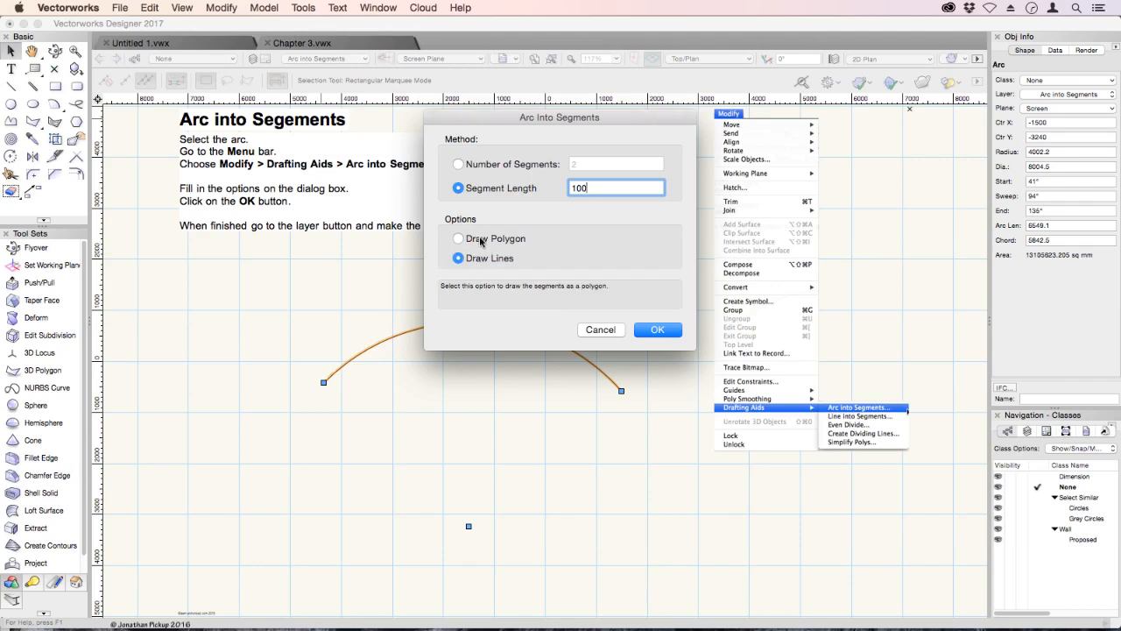
left_click(602, 330)
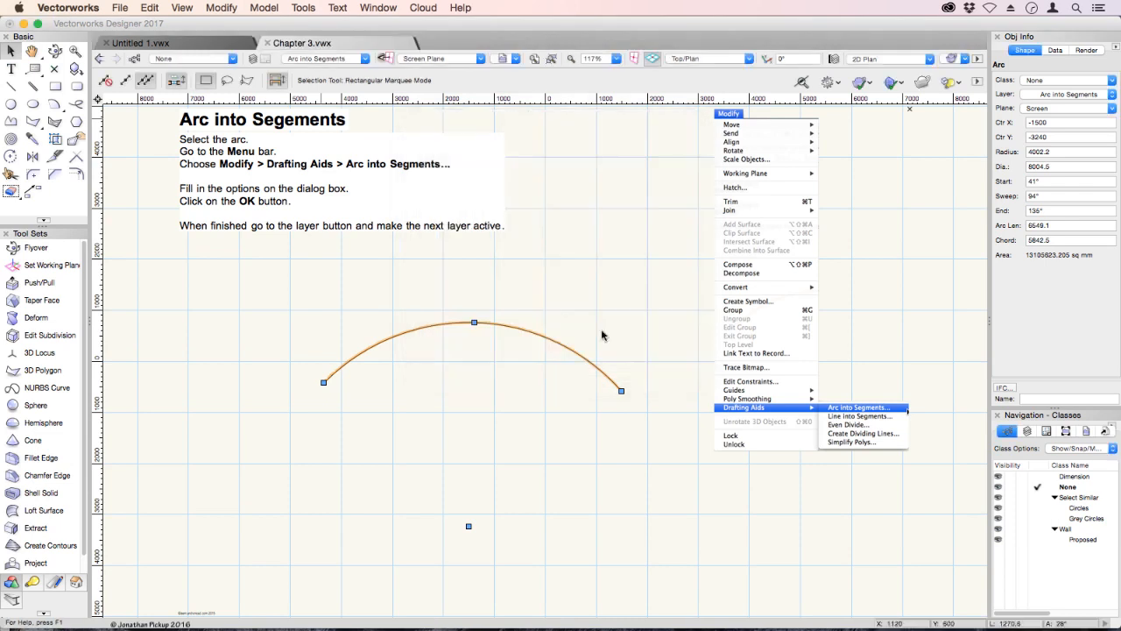
Step: Make the Line into Segments layer active and select the horizontal line
left_click(300, 60)
mouse_move(299, 625)
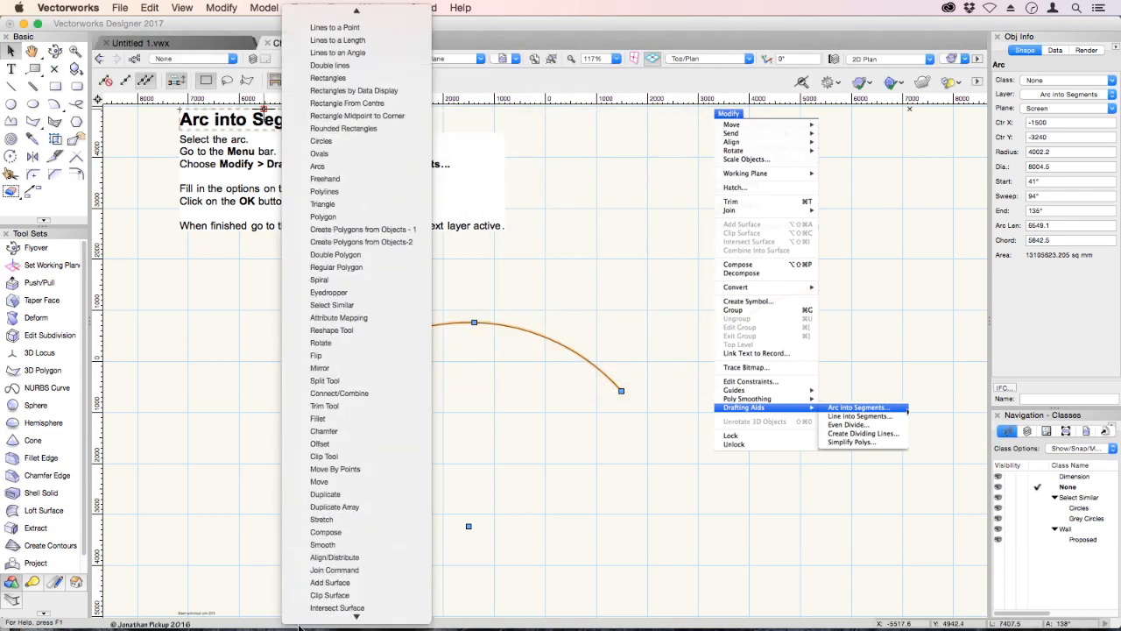
left_click(337, 594)
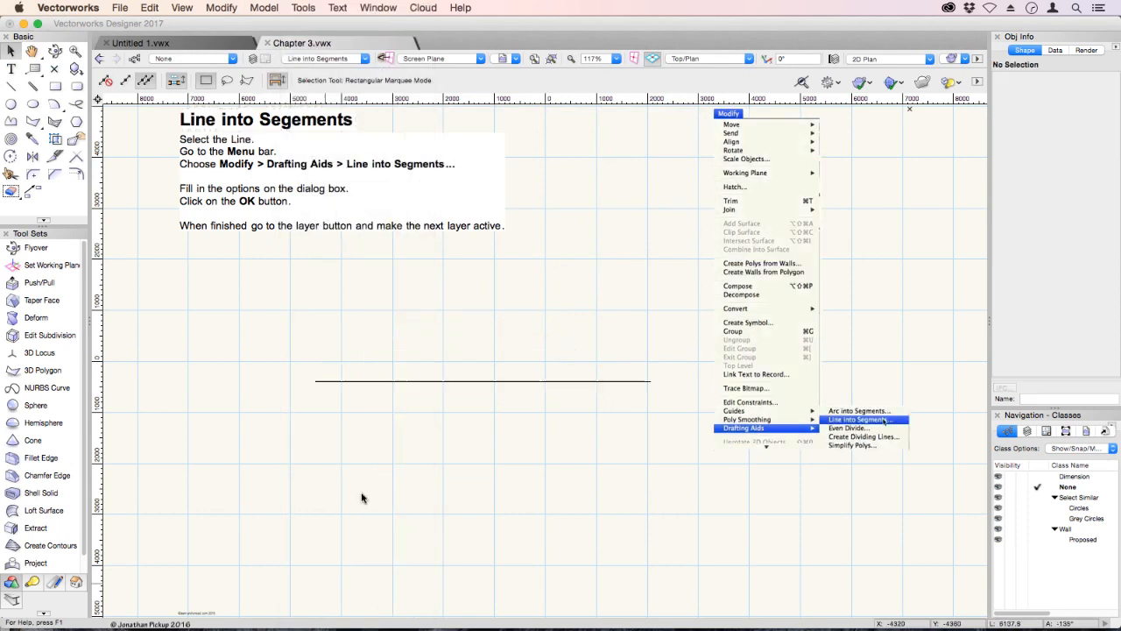
left_click(377, 382)
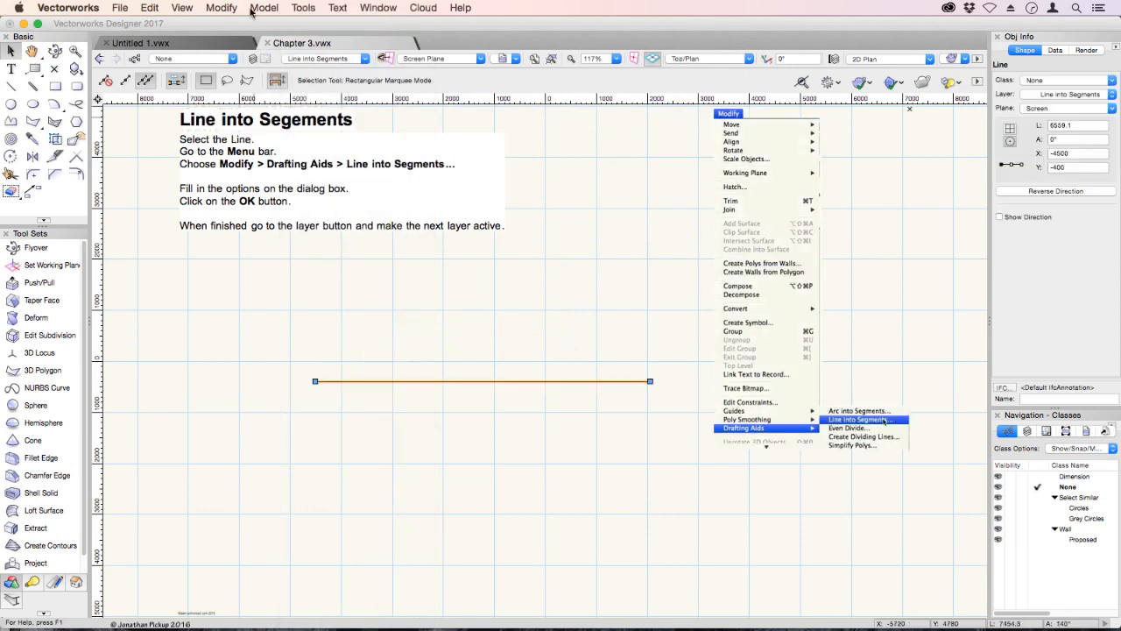
Step: Divide the line into 5 segments with Line into Segments, with Place Loci on and Break Line Into Segments off
left_click(222, 8)
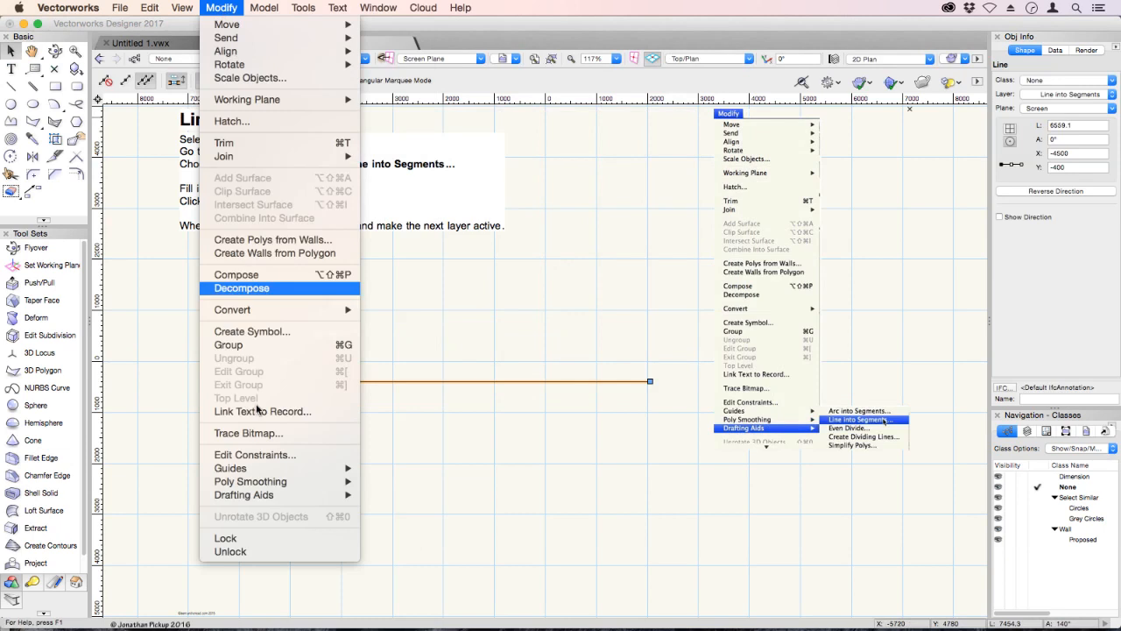
mouse_move(251, 497)
left_click(424, 508)
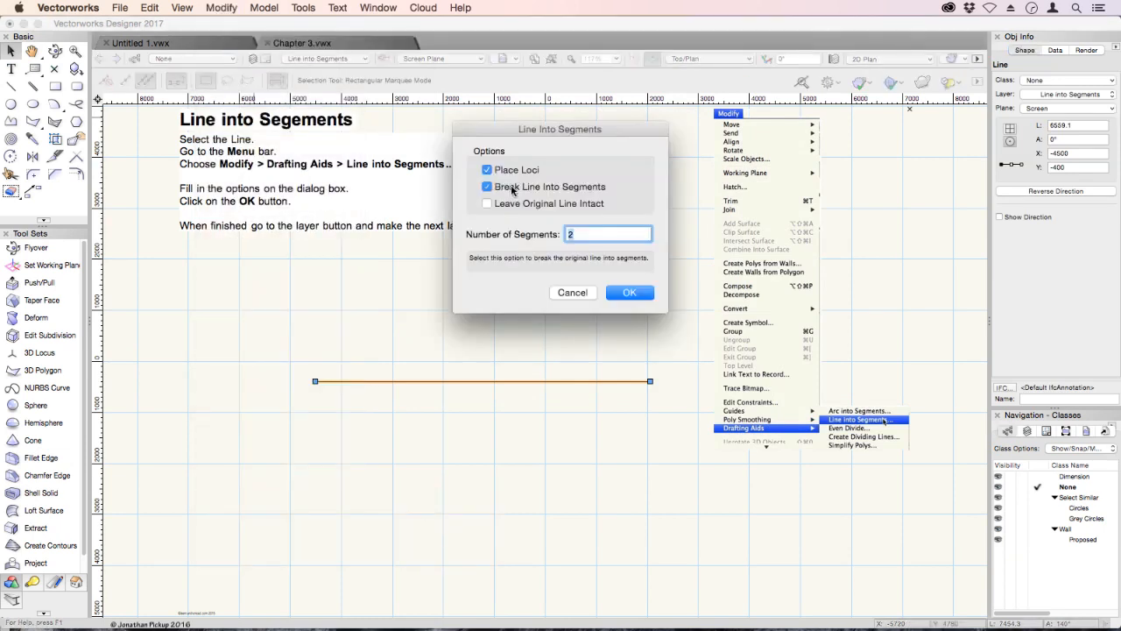
left_click(512, 187)
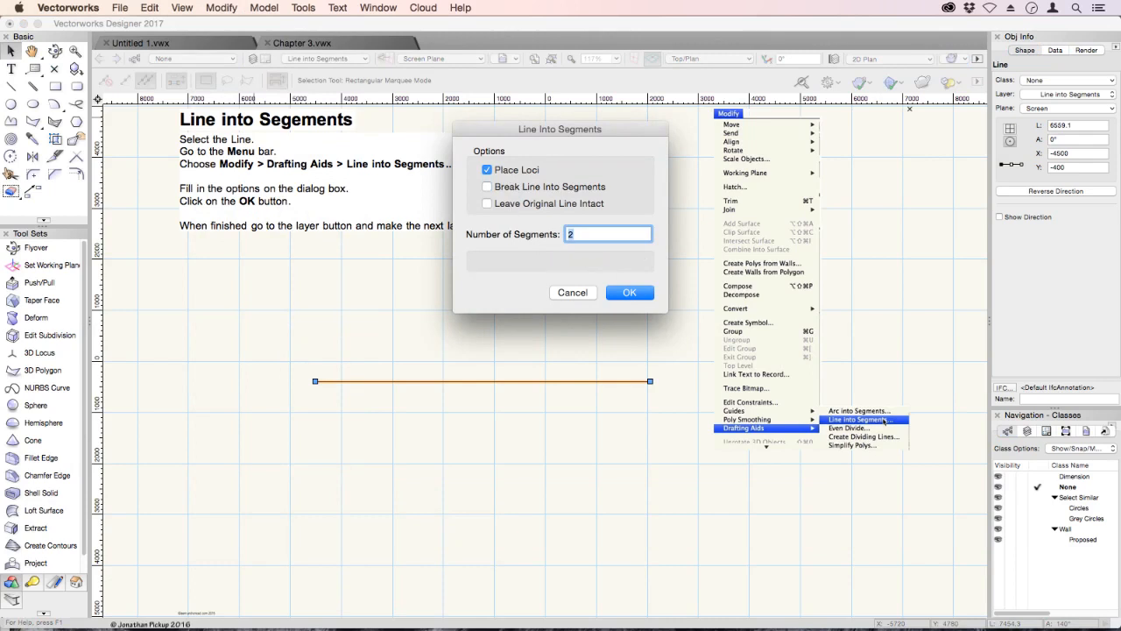
key("Return")
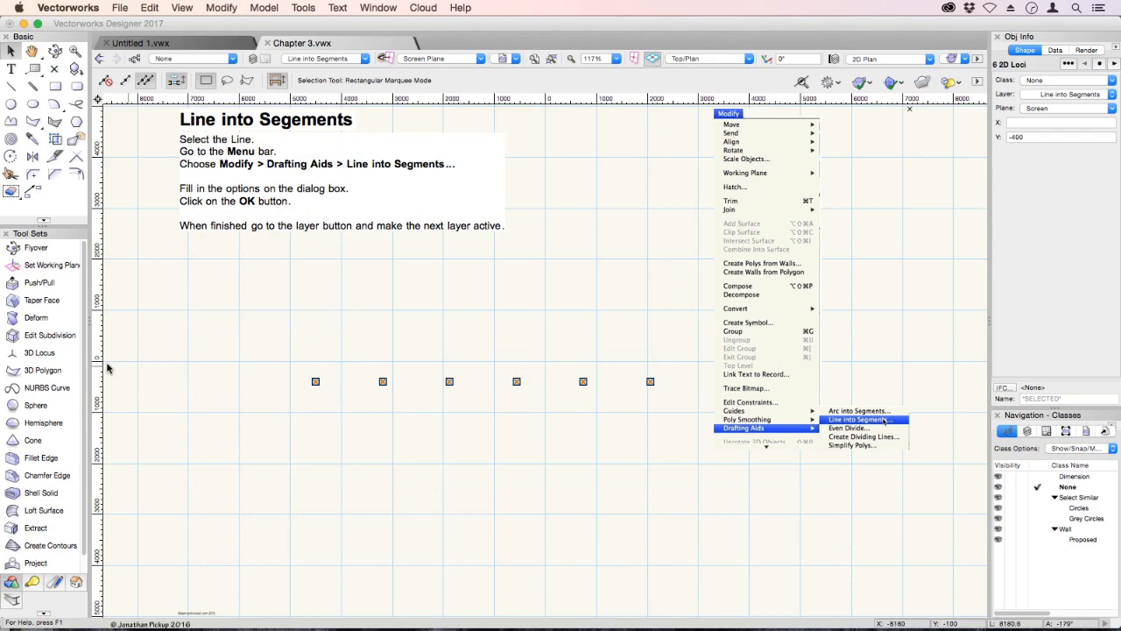
Step: Make the Create Dividing Lines layer active and leave its two lines unselected
left_click(314, 59)
mouse_move(367, 617)
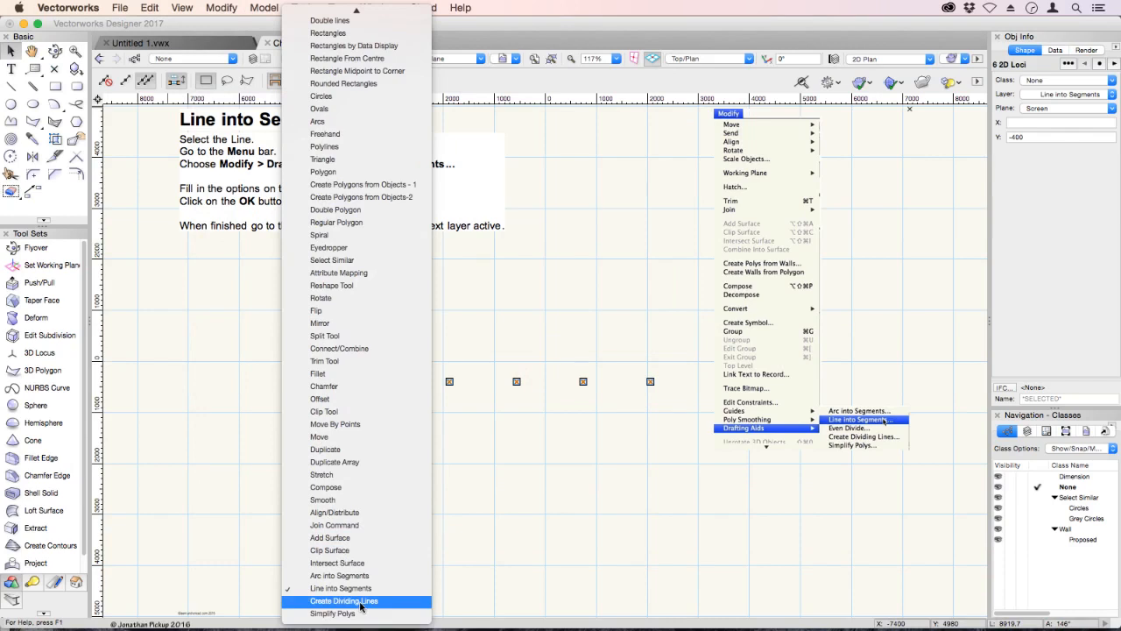
left_click(360, 602)
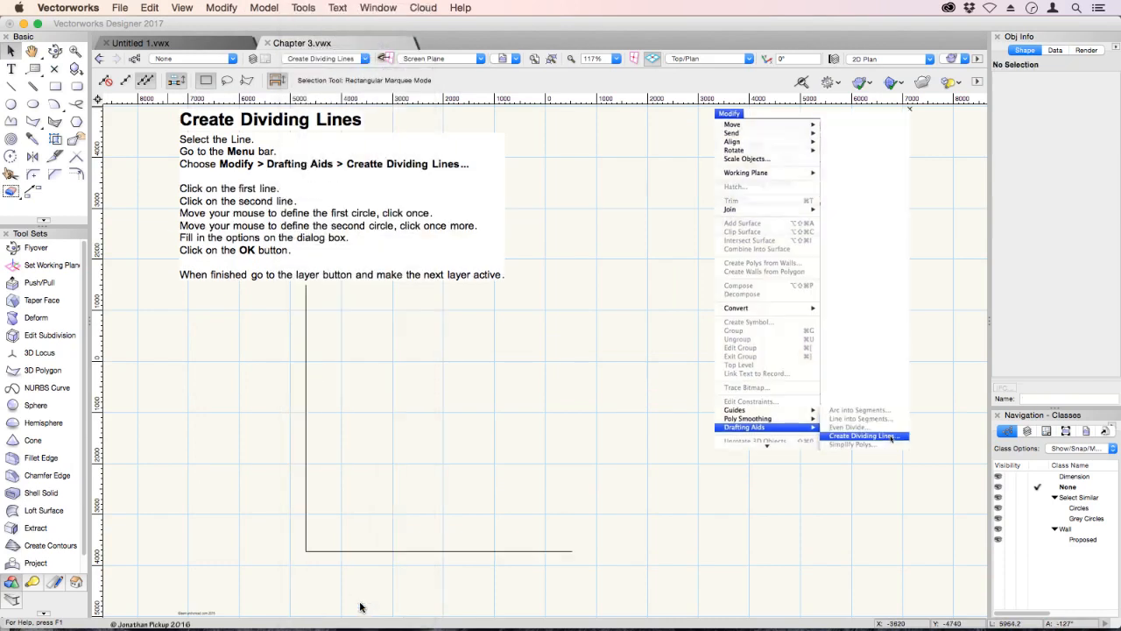
left_click(306, 359)
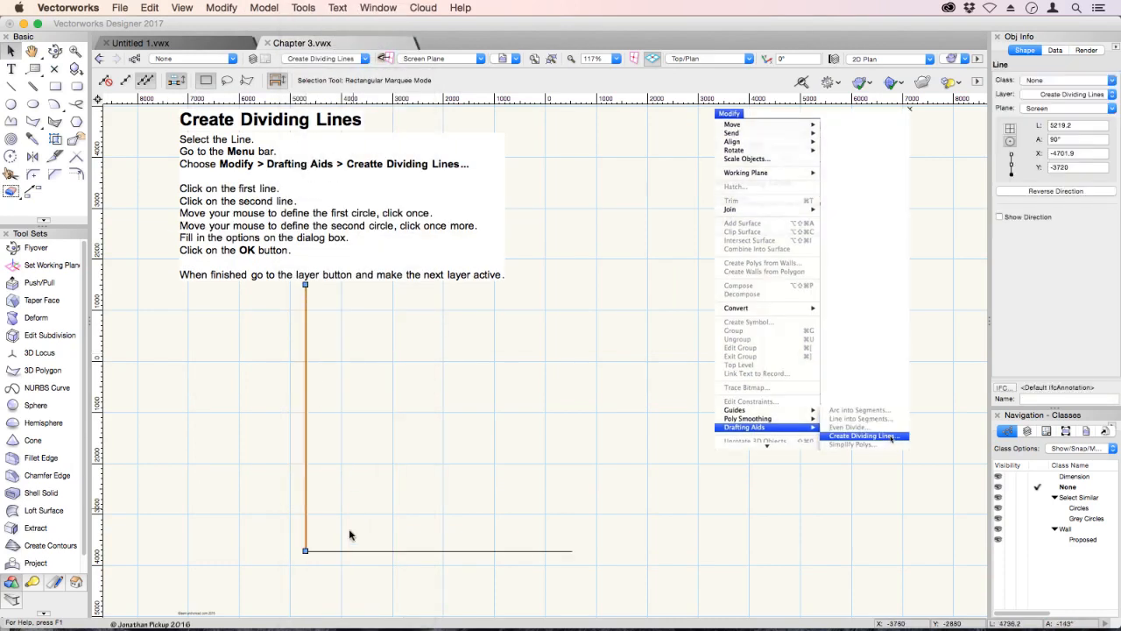
left_click(348, 551, "shift")
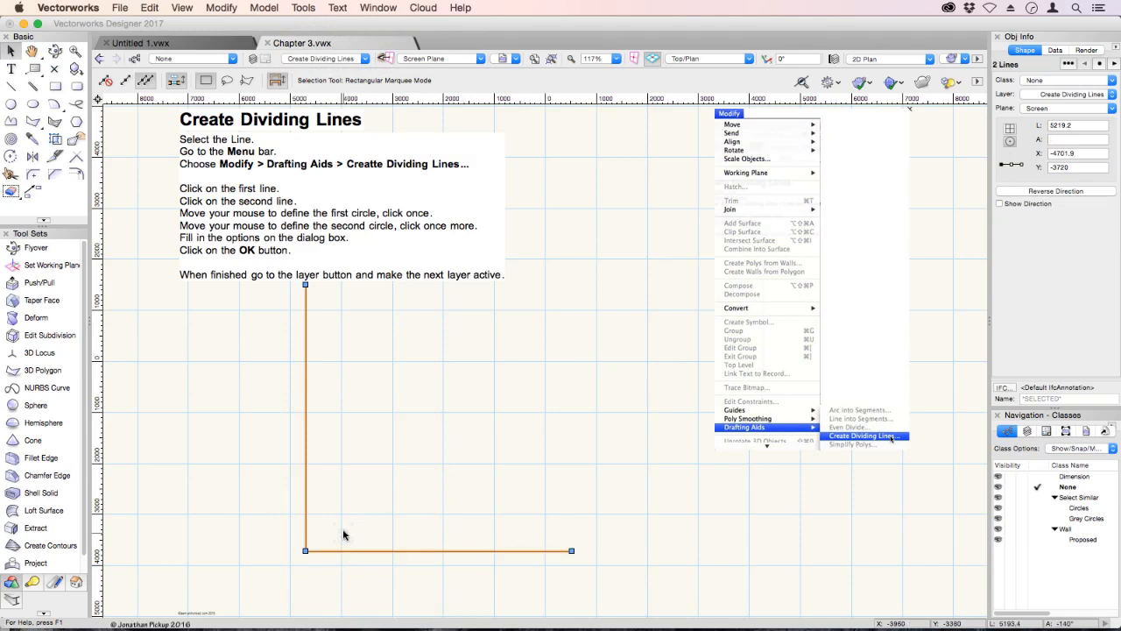
left_click(360, 438)
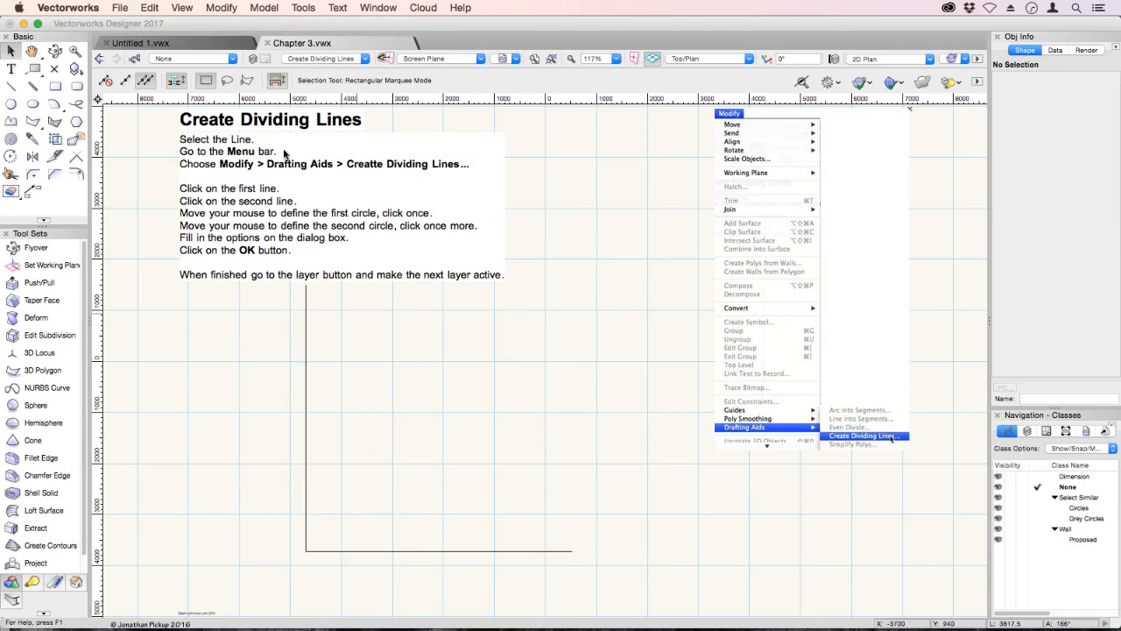
Step: Create dividing lines for 9 divisions between the vertical and horizontal lines, from a circle through the horizontal line's midpoint to a larger circle near its end
left_click(221, 8)
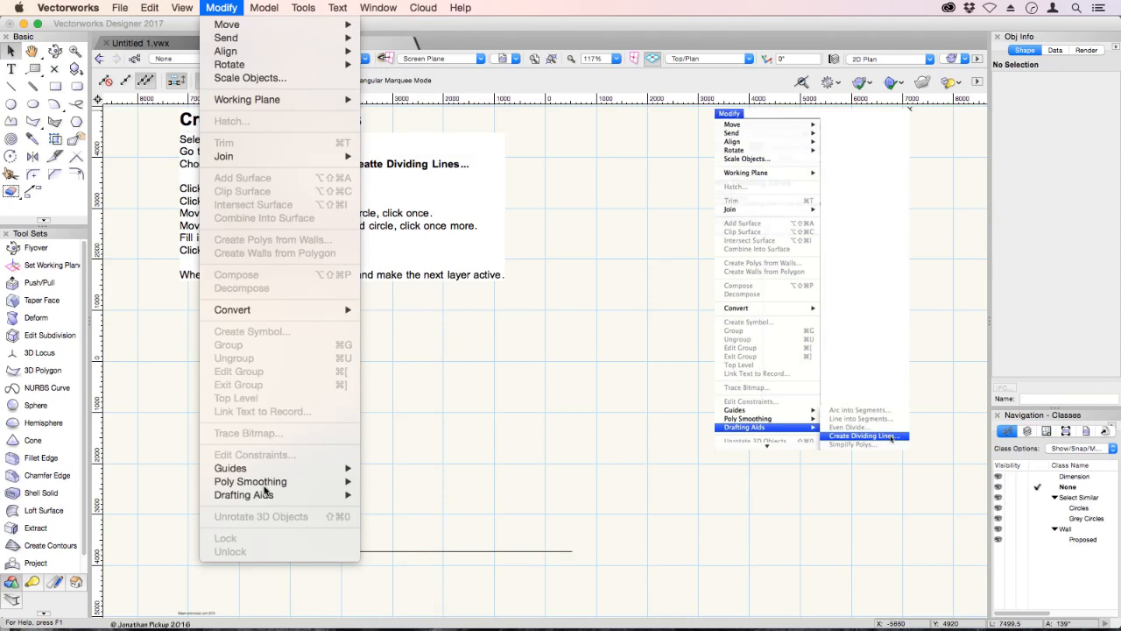
mouse_move(277, 495)
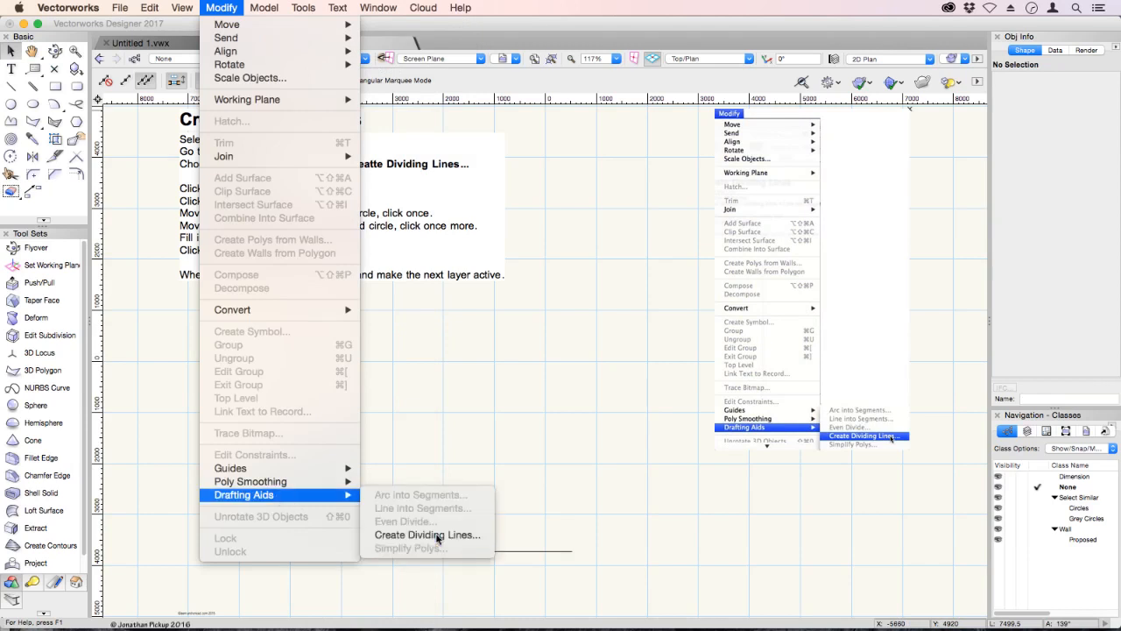
left_click(437, 535)
left_click(307, 484)
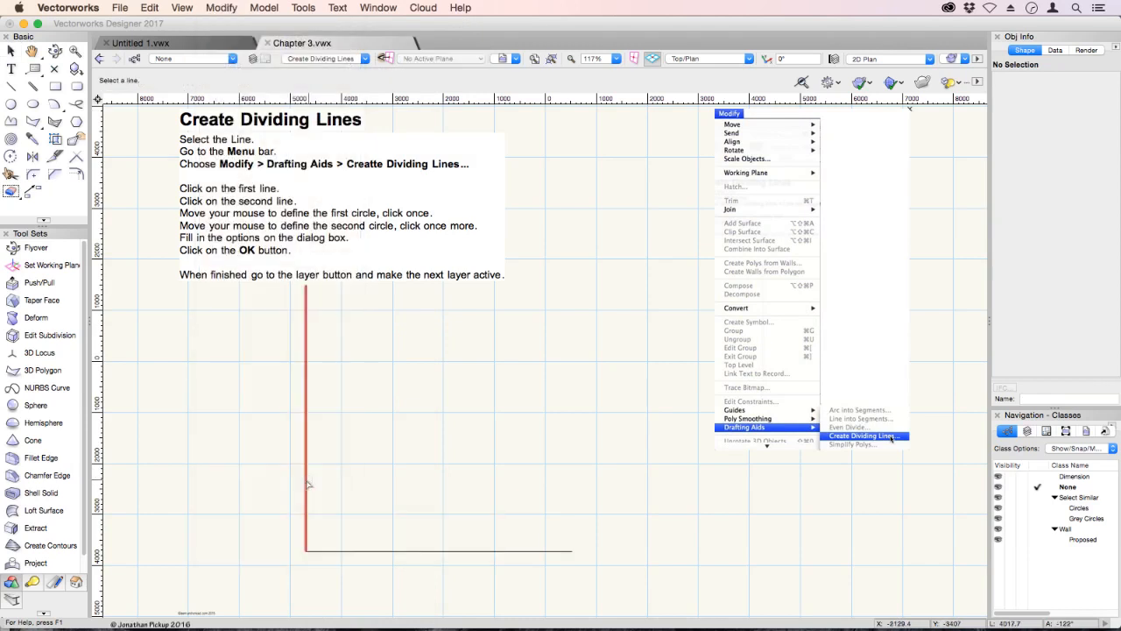
left_click(350, 552)
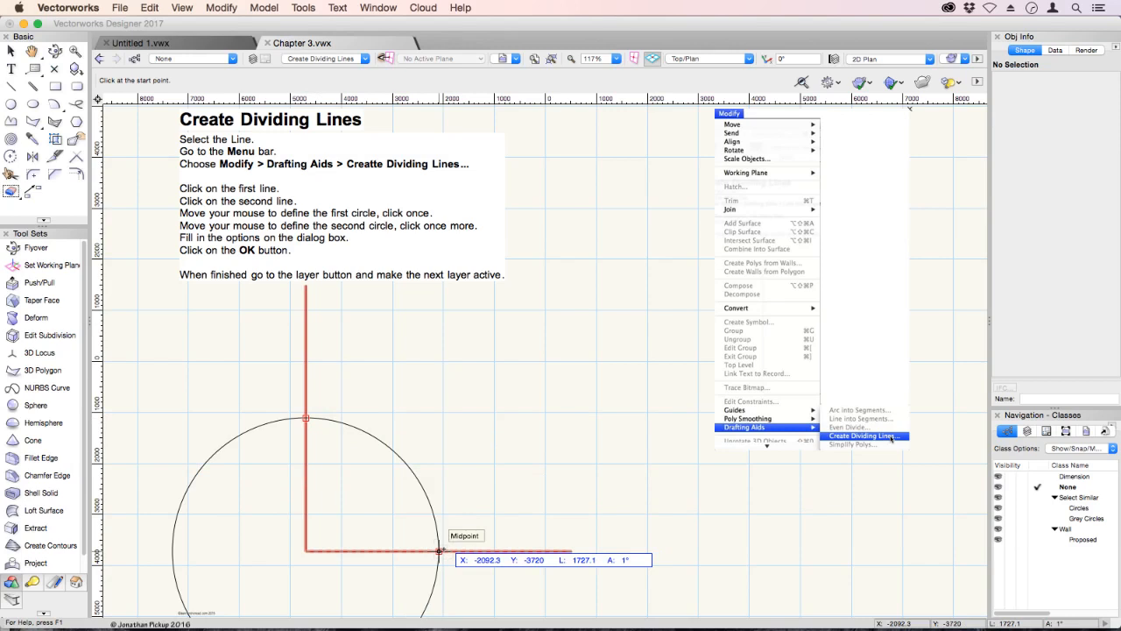
left_click(439, 551)
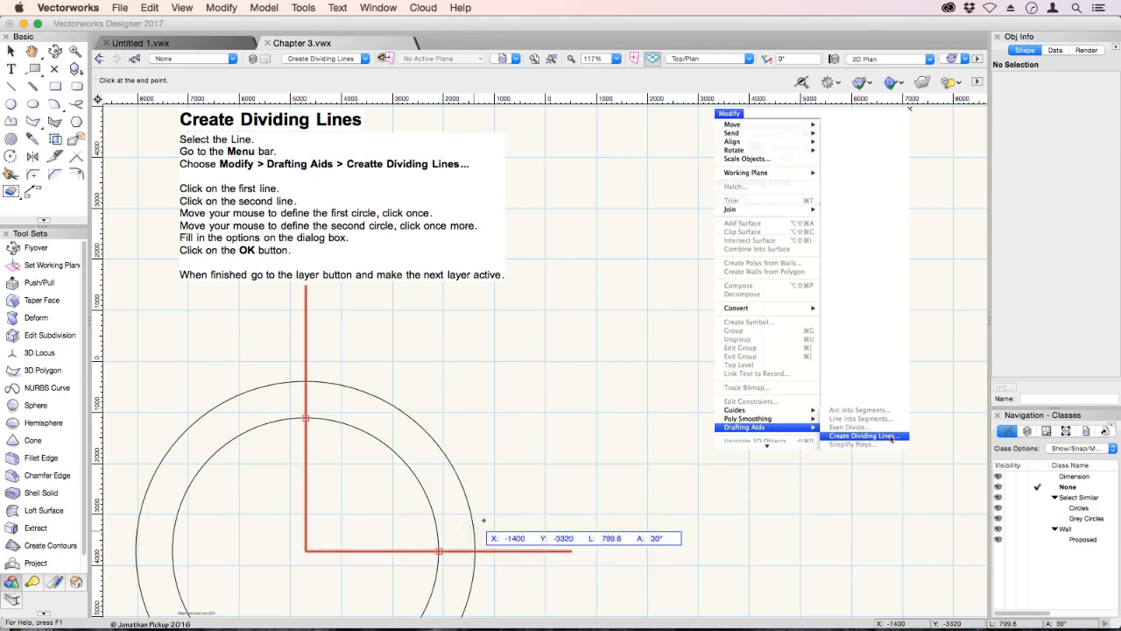
left_click(542, 486)
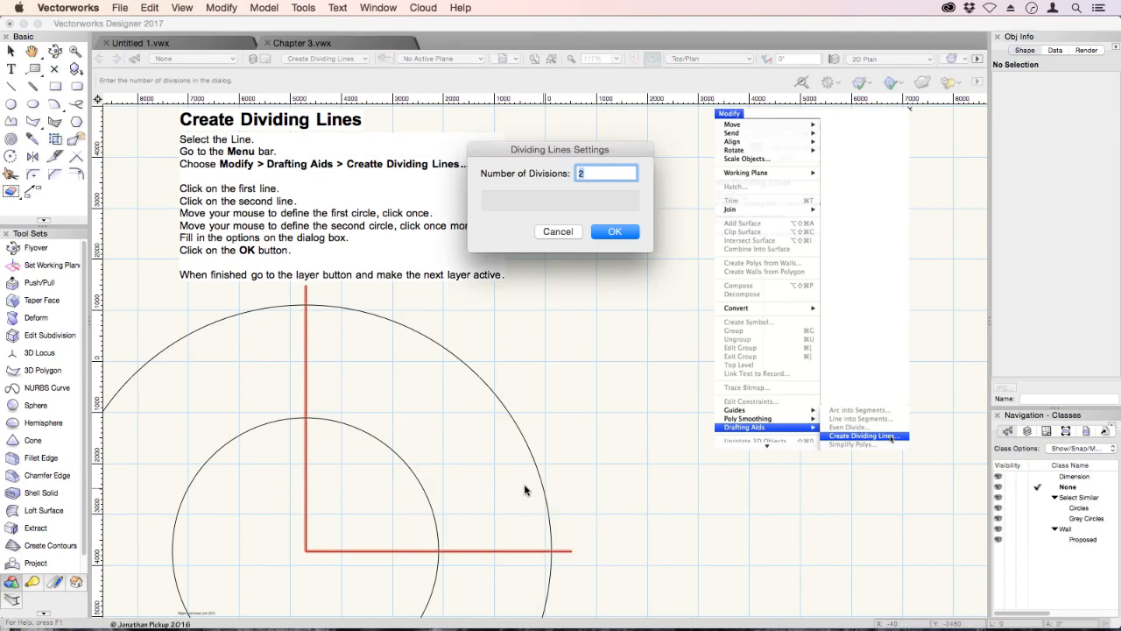
key("Return")
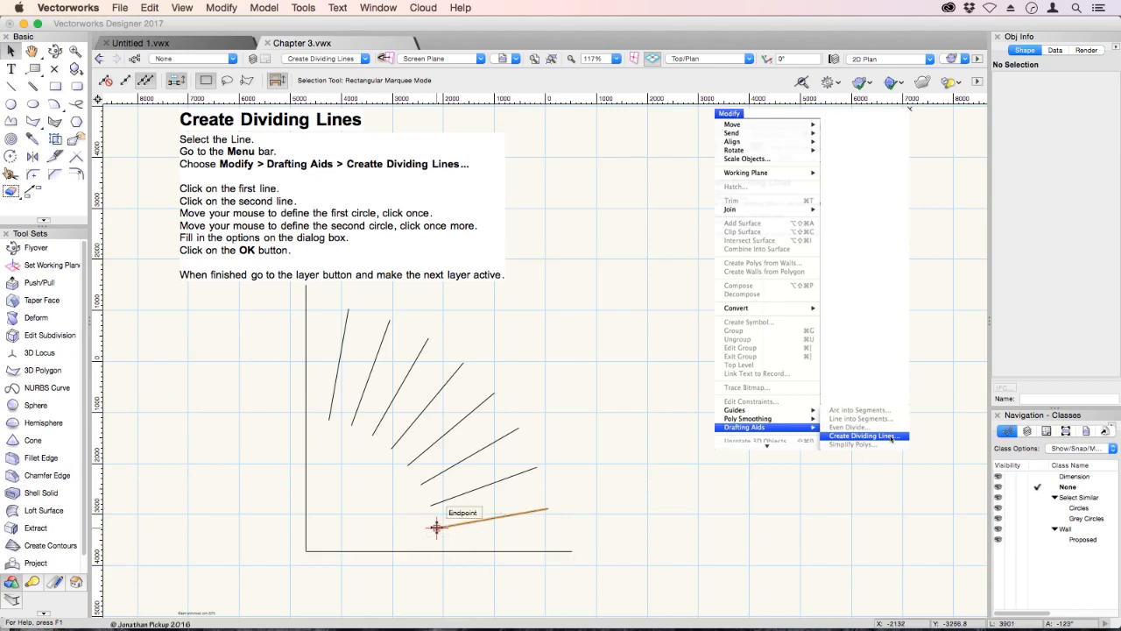
Step: Make the Simplify Polys layer active and select its wavy curve
left_click(543, 511)
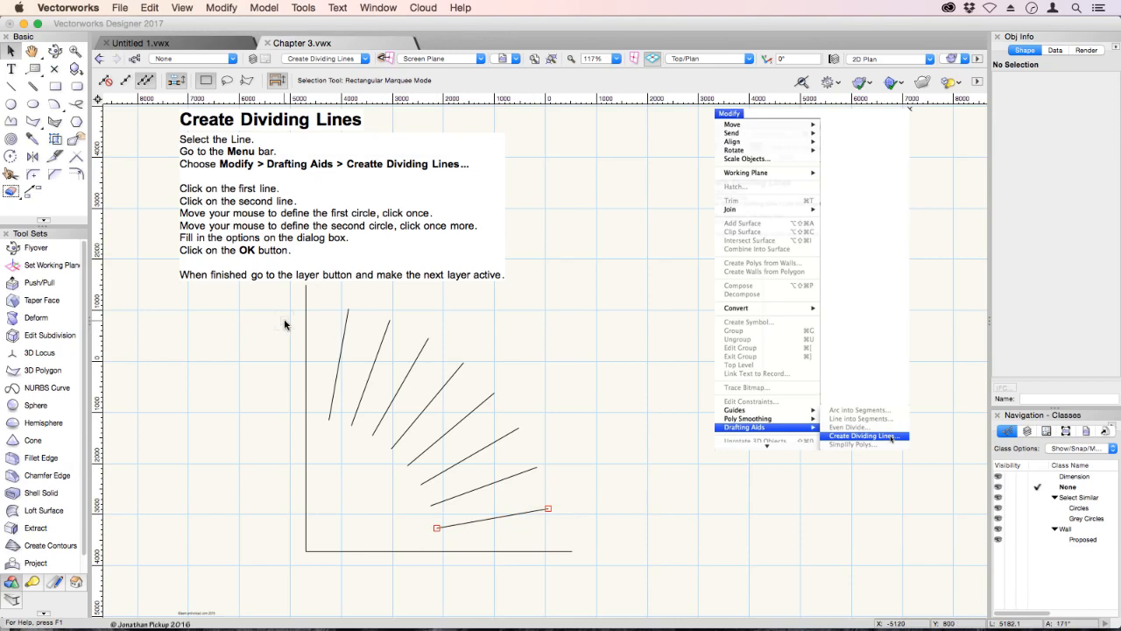
left_click(304, 59)
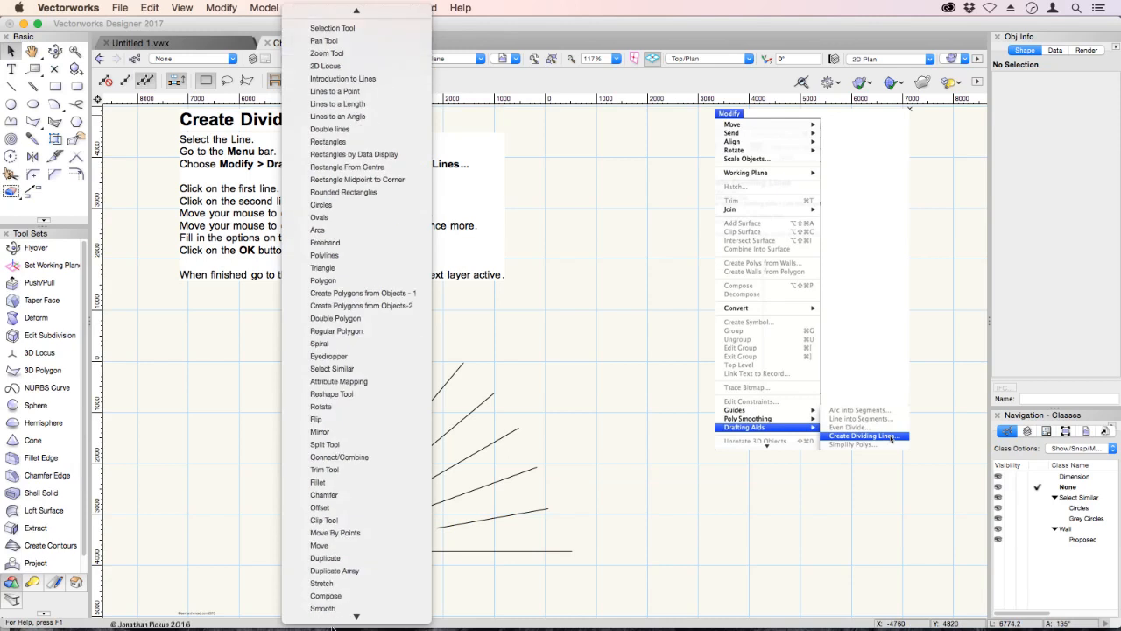
left_click(333, 613)
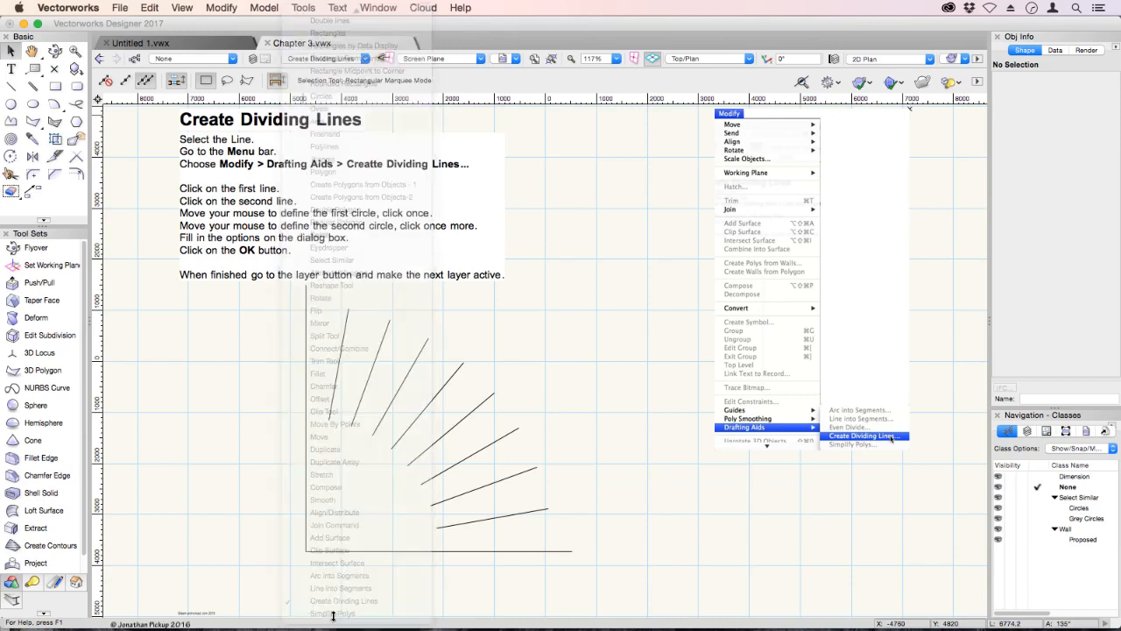
left_click(289, 466)
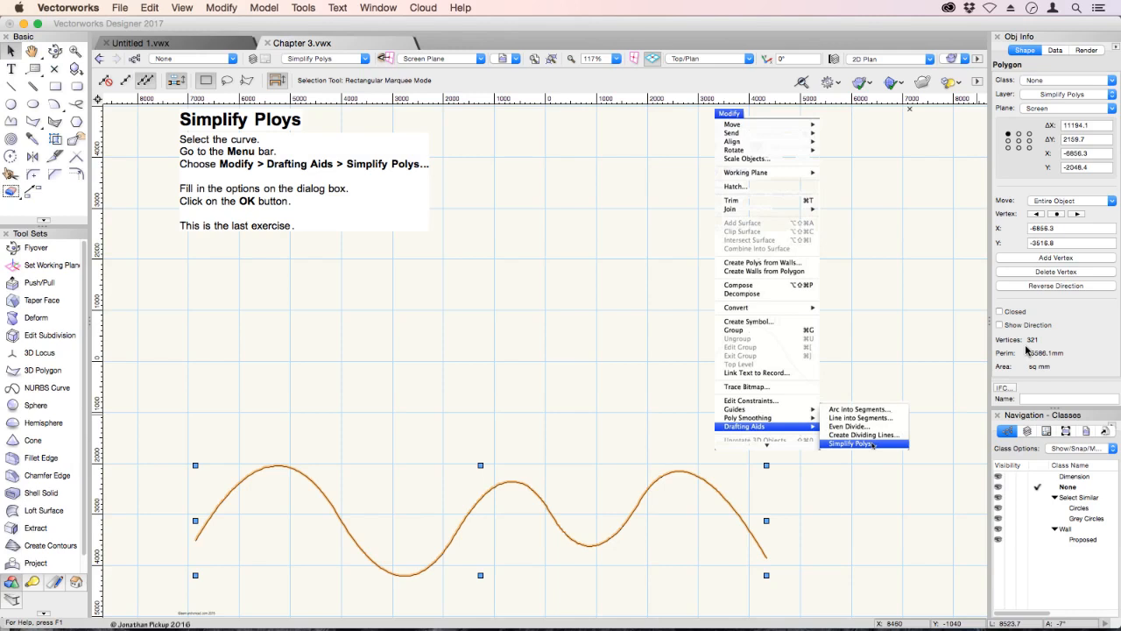
Step: Try simplifying the curve with Simplify Polys at a maximum deviation of 25, and undo the simplification
left_click(219, 7)
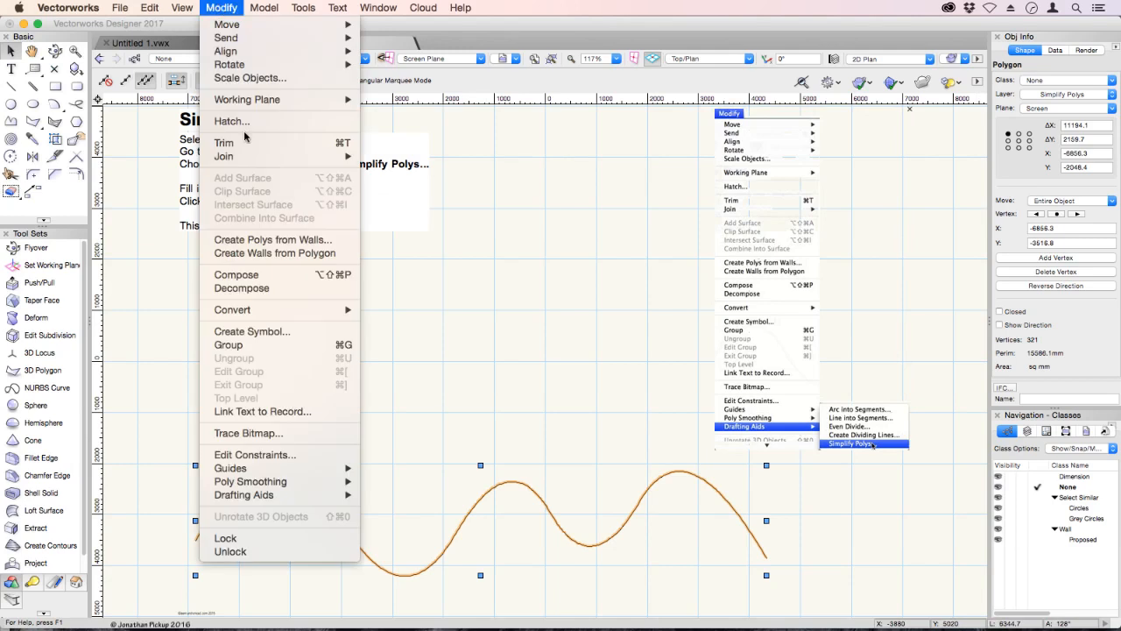
mouse_move(261, 500)
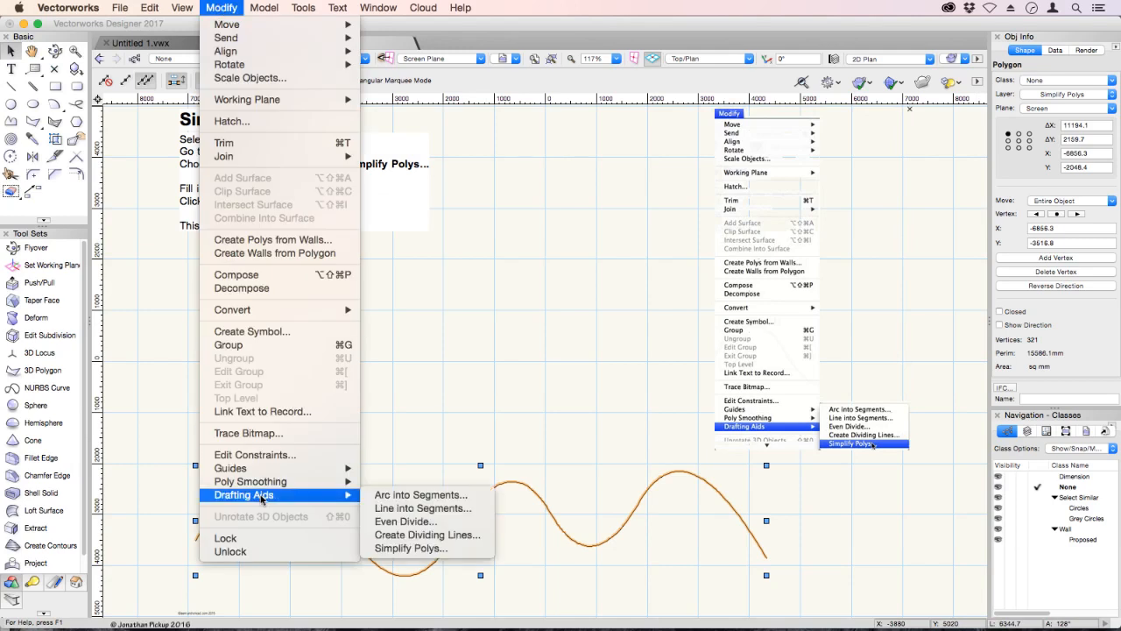
left_click(389, 548)
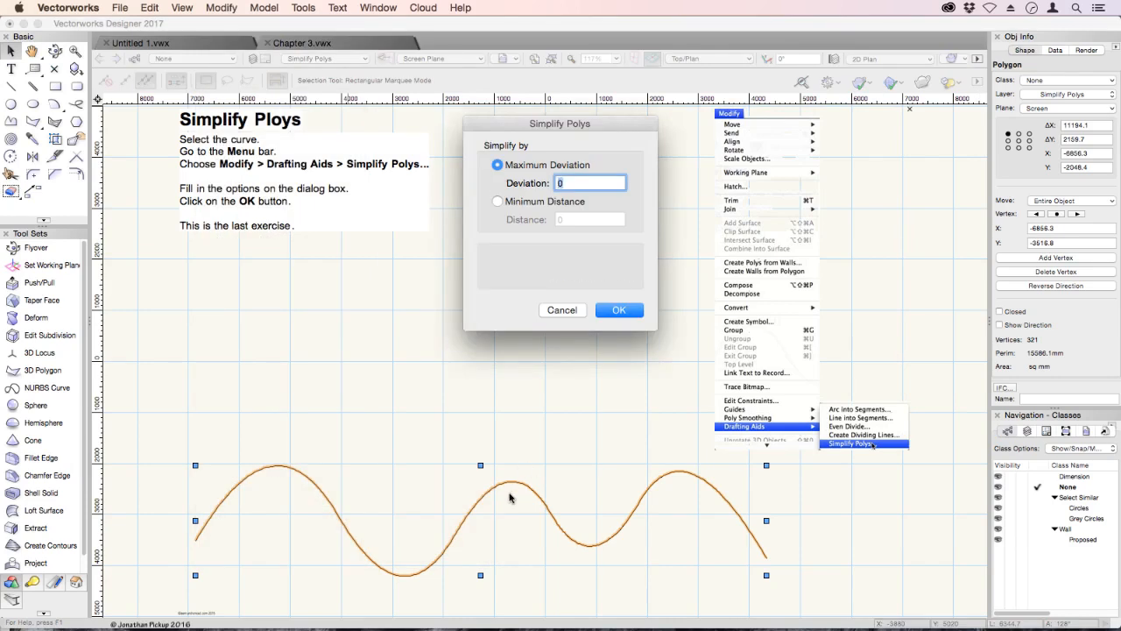
type("250")
key("BackSpace")
key("Return")
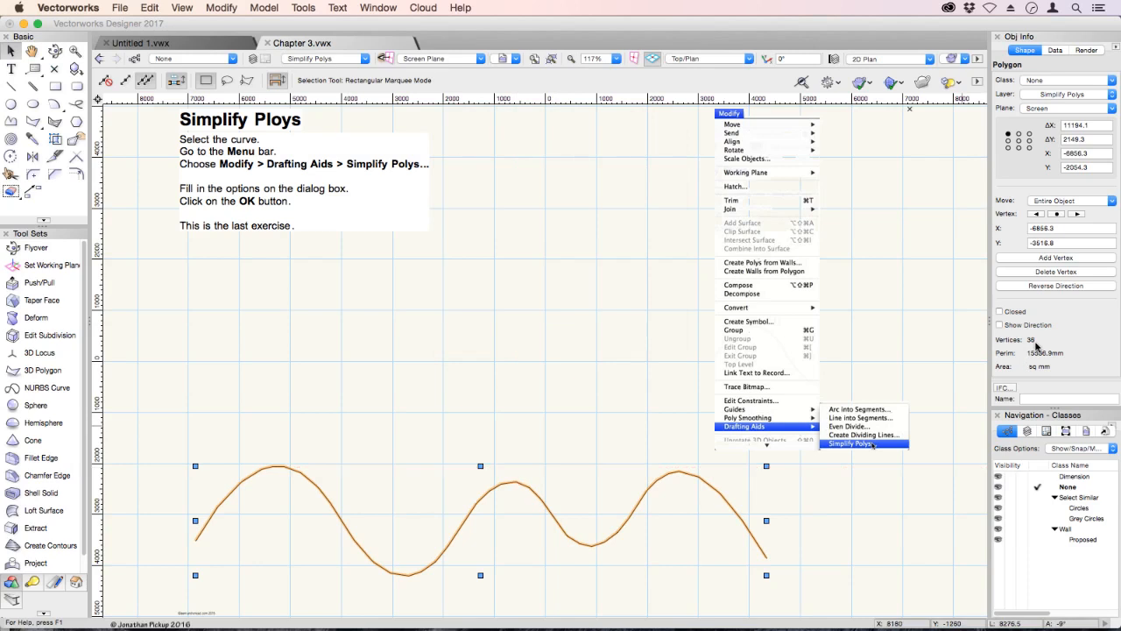
key("super+z")
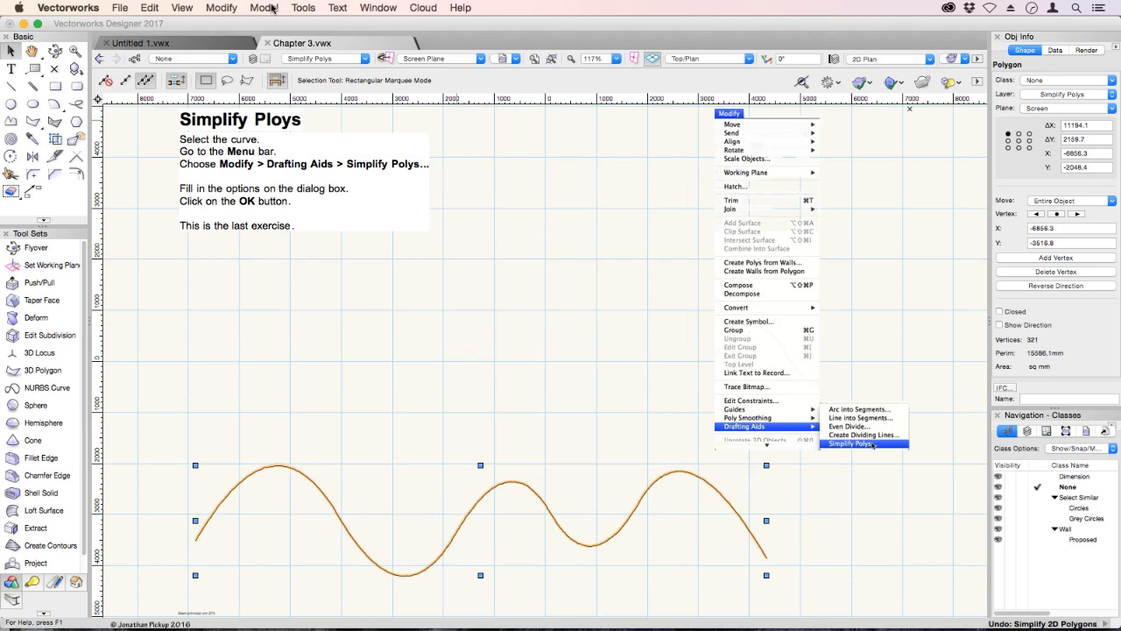
Step: Simplify the curve with Simplify Polys at a maximum deviation of 6, inspect its first crest up close, and deselect it
left_click(272, 8)
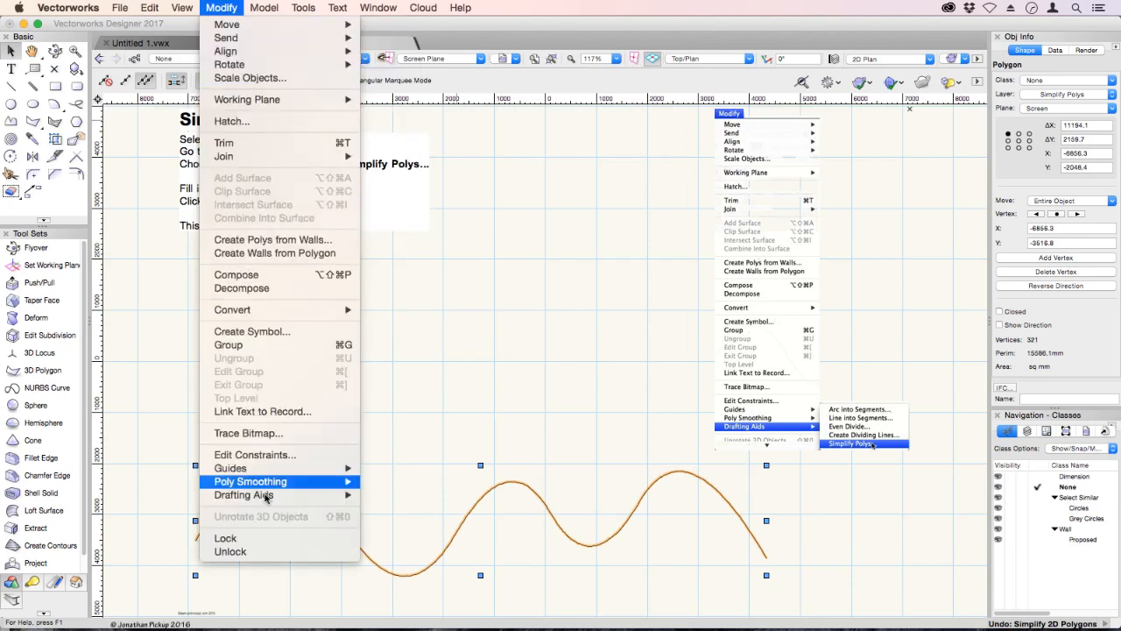
mouse_move(267, 496)
left_click(391, 549)
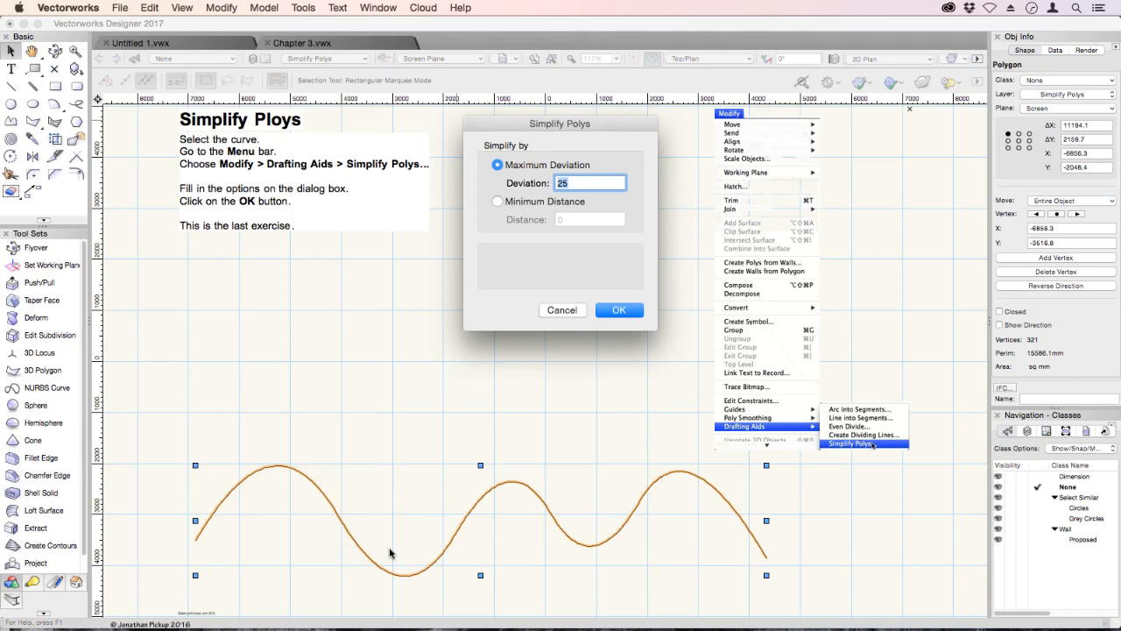
type("6")
key("Return")
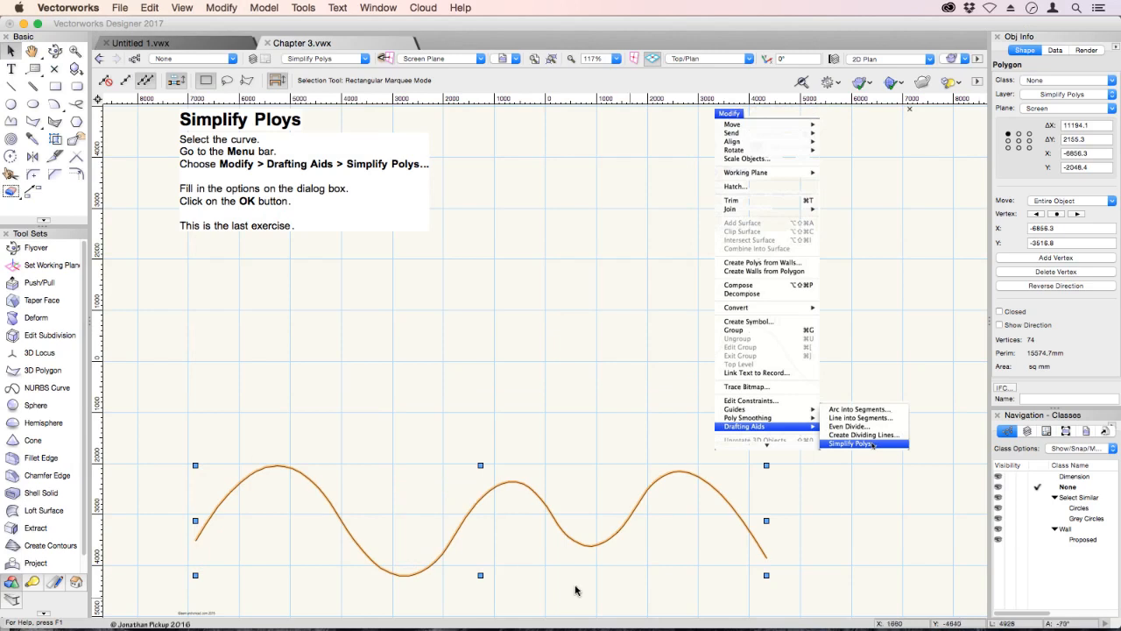
scroll(272, 465, "up", 10)
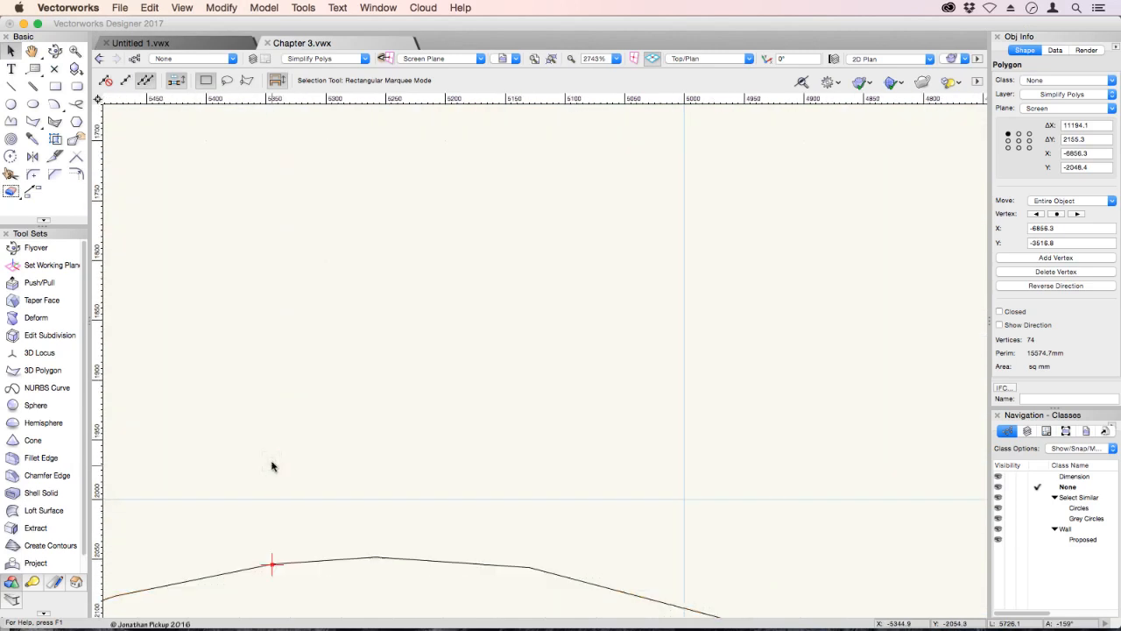
scroll(273, 465, "down", 10)
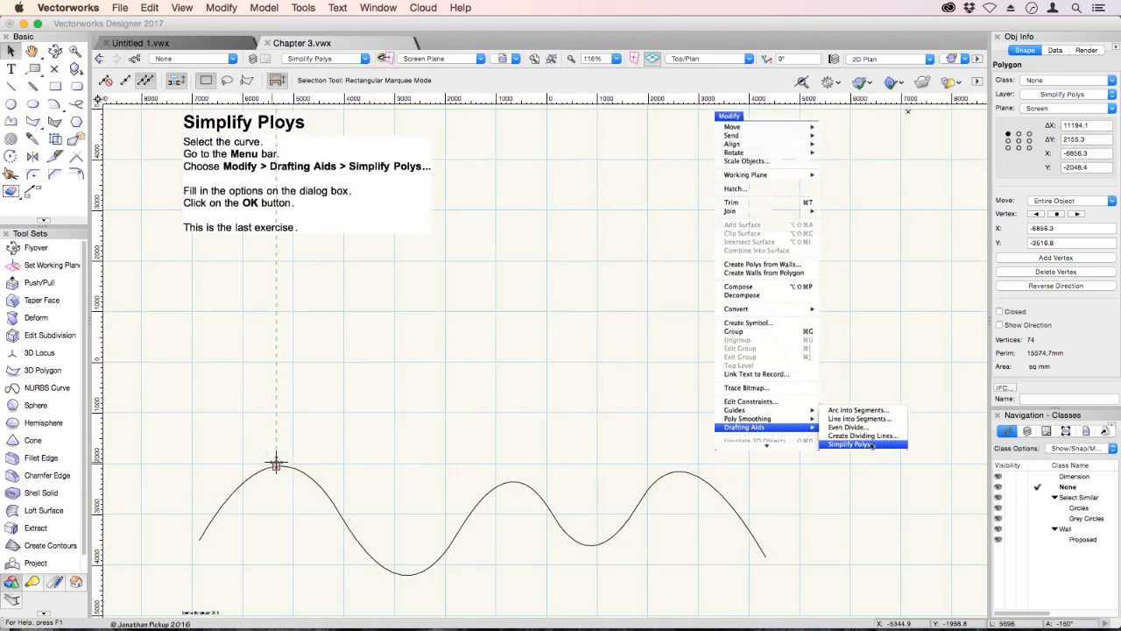
left_click(307, 279)
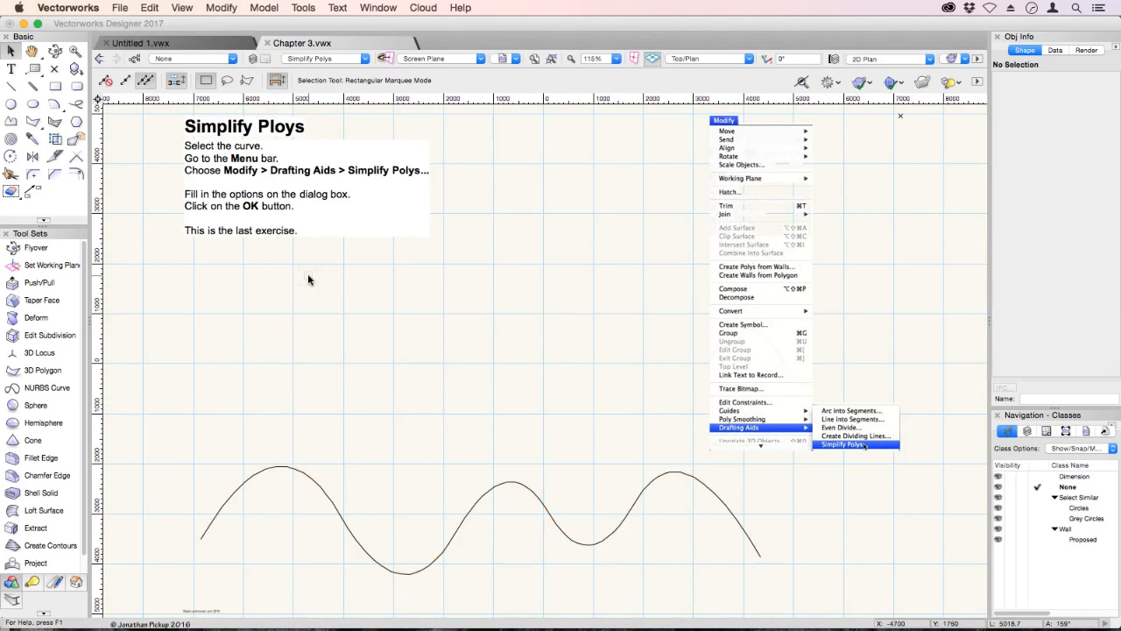